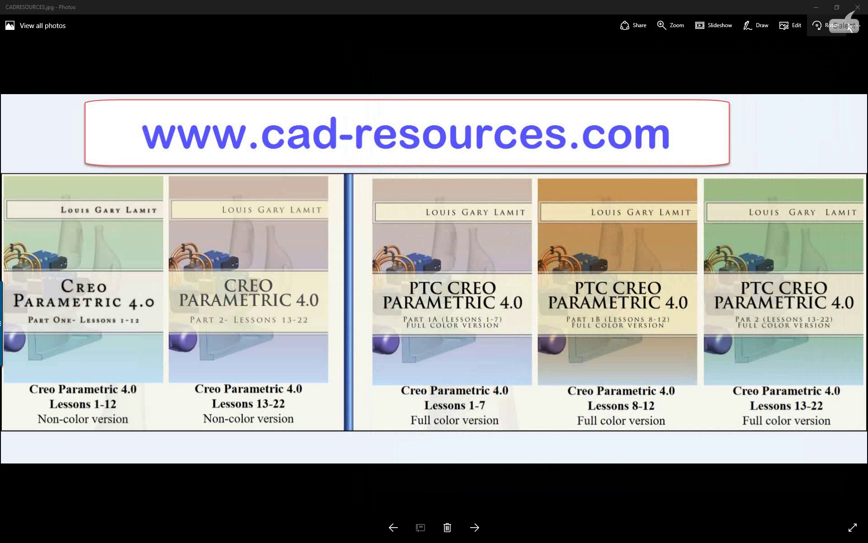
- Switch to Creo Parametric and start a new drawing named asmdrw without the default template
left_click(857, 14)
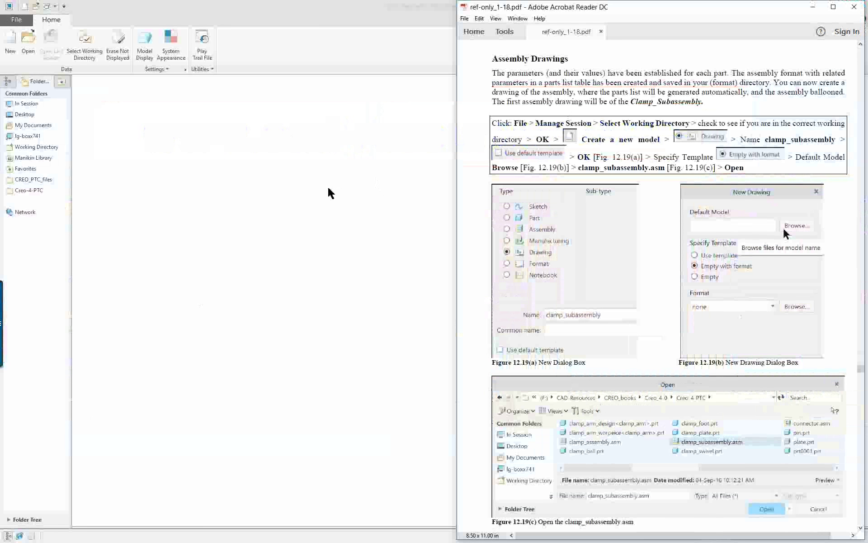
left_click(329, 192)
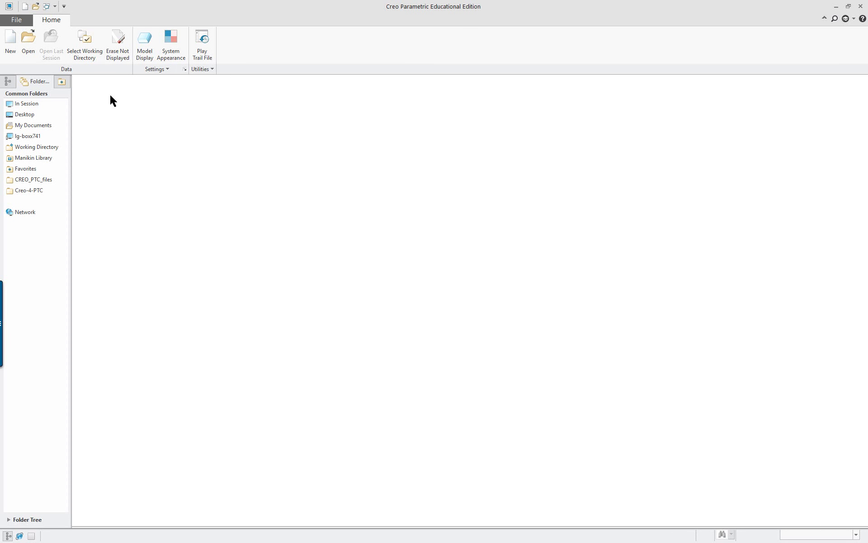
left_click(9, 43)
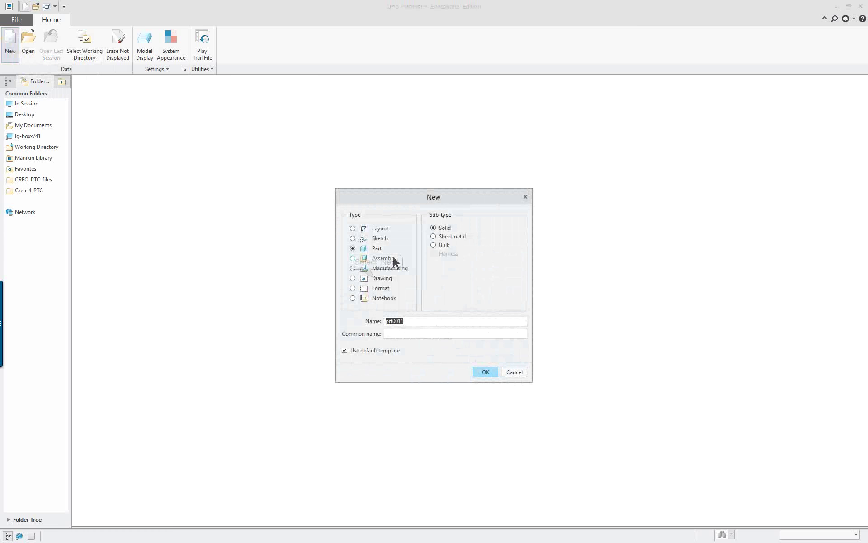
left_click(375, 278)
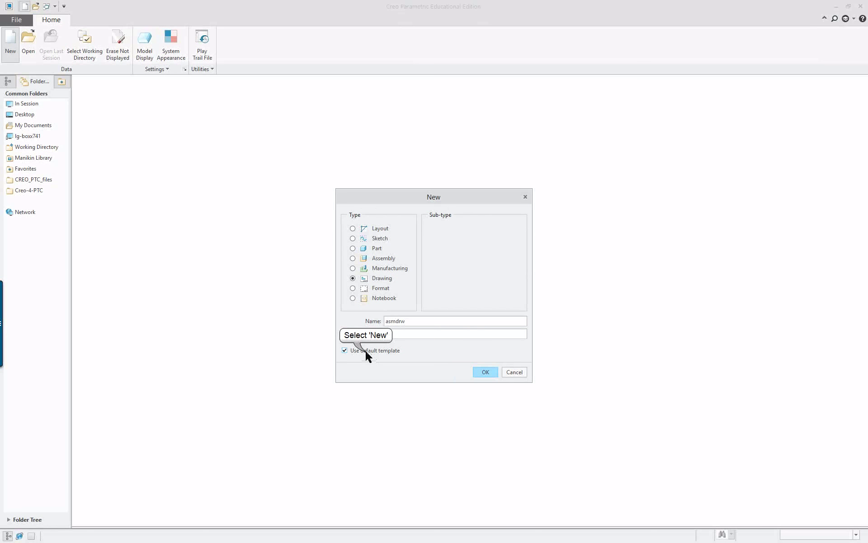
left_click(347, 351)
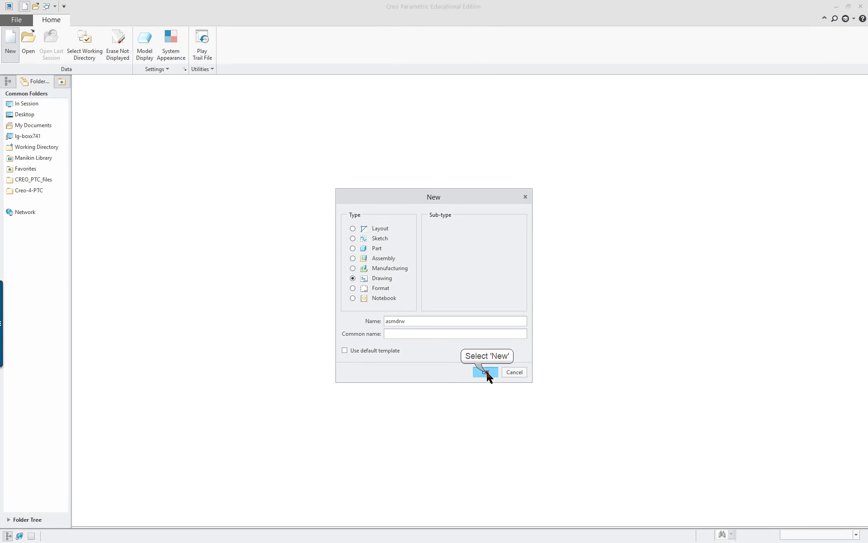
left_click(486, 372)
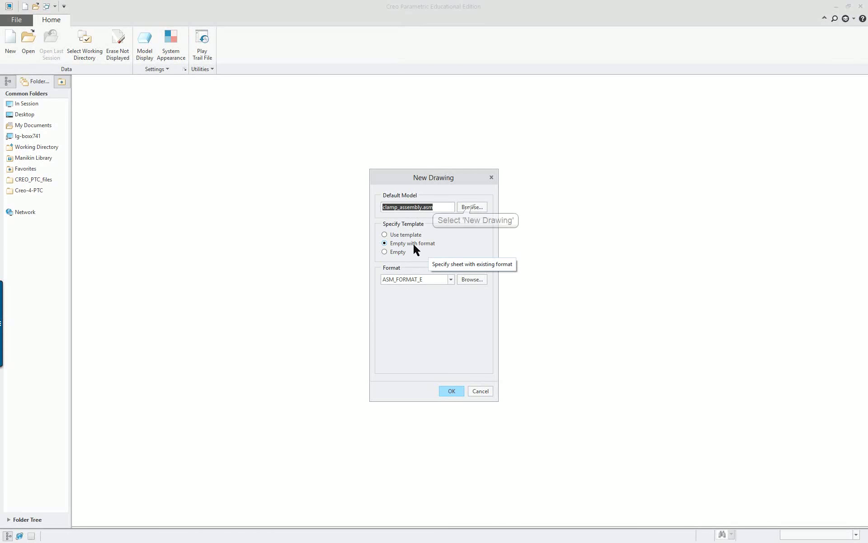
- Create the drawing with clamp_subassembly.asm as default model and asm_format_e.frm from the Creo-4-PTC folder as its format
left_click(473, 207)
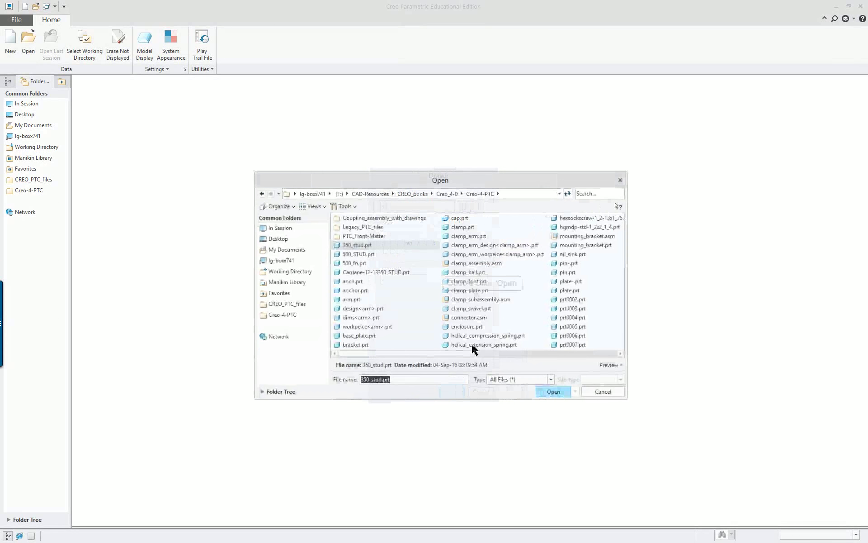
double_click(480, 300)
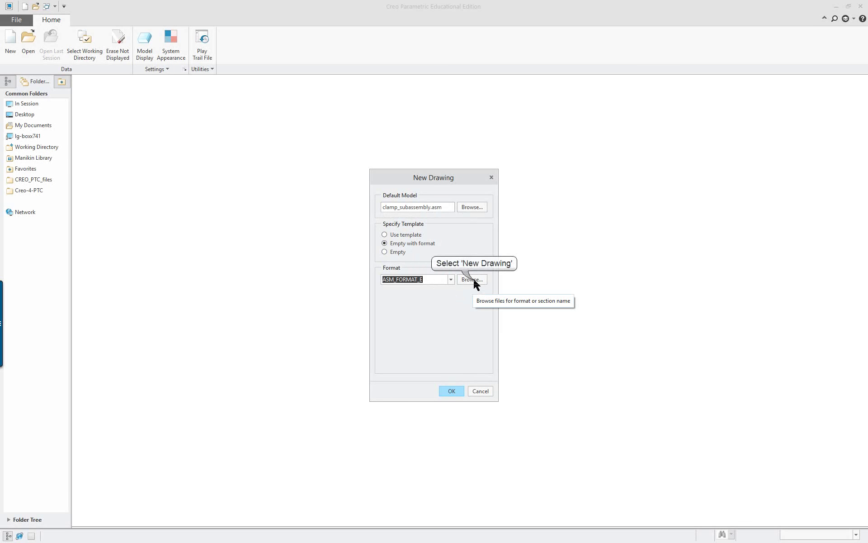
left_click(471, 280)
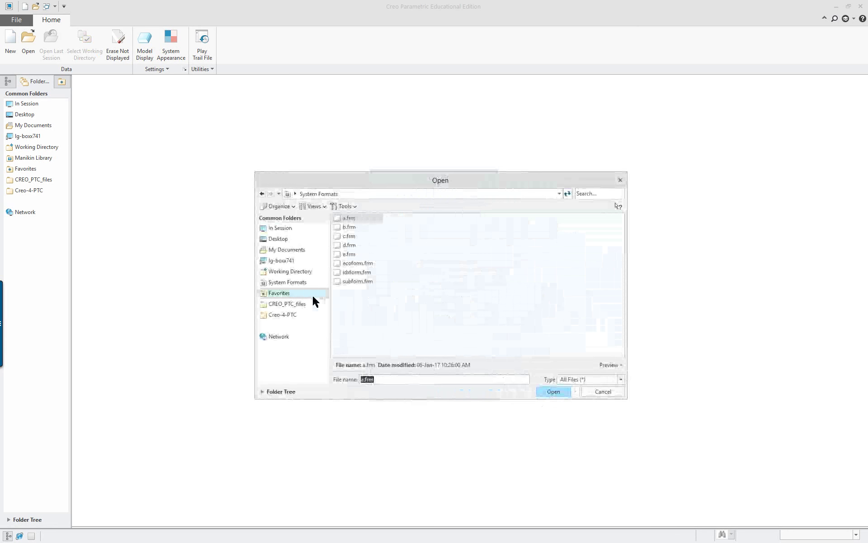
left_click(285, 315)
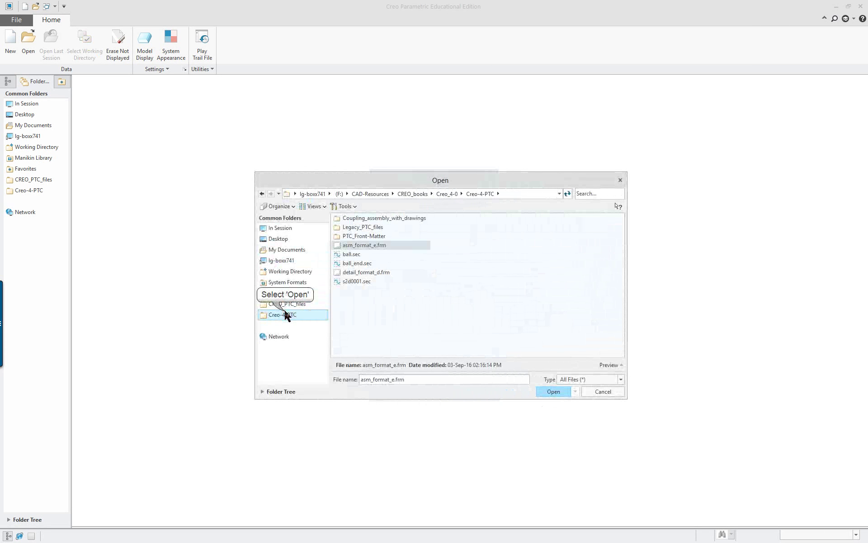
double_click(380, 246)
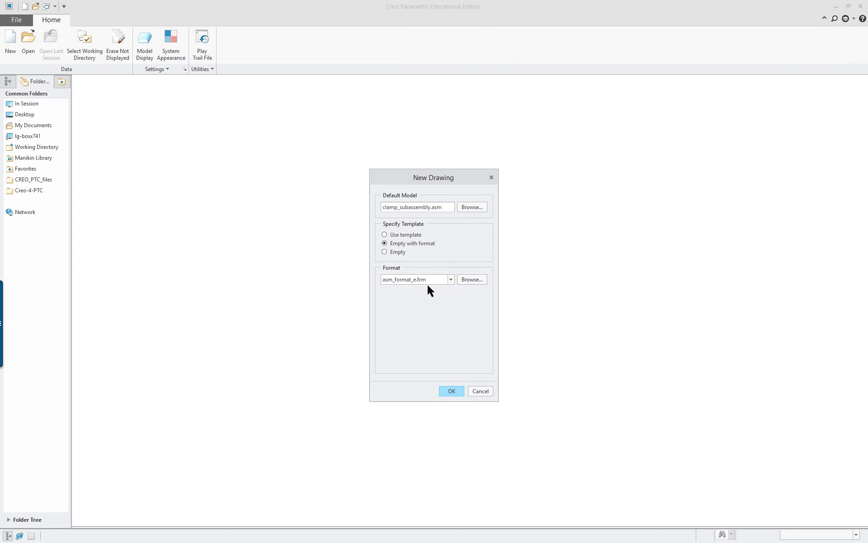
left_click(452, 392)
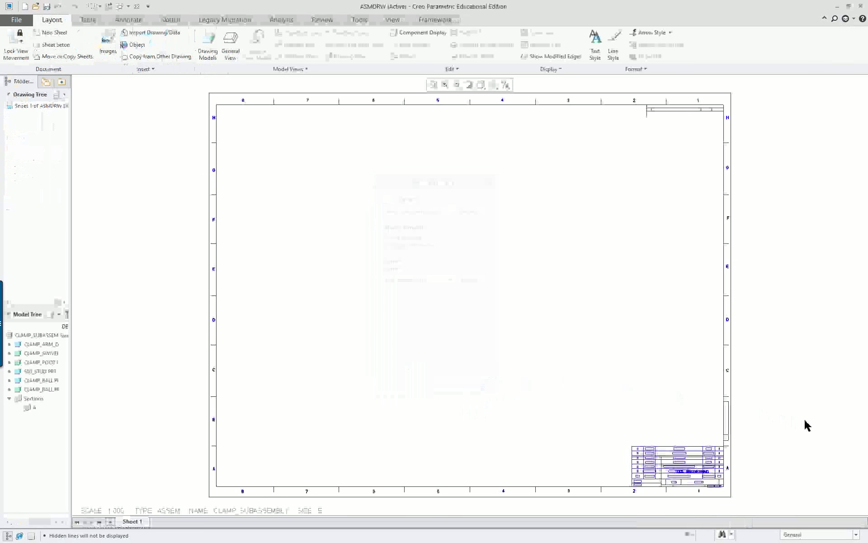
- Move the parts list table off the title block so it sits directly on the title block's upper edge
scroll(763, 510, "down", 5)
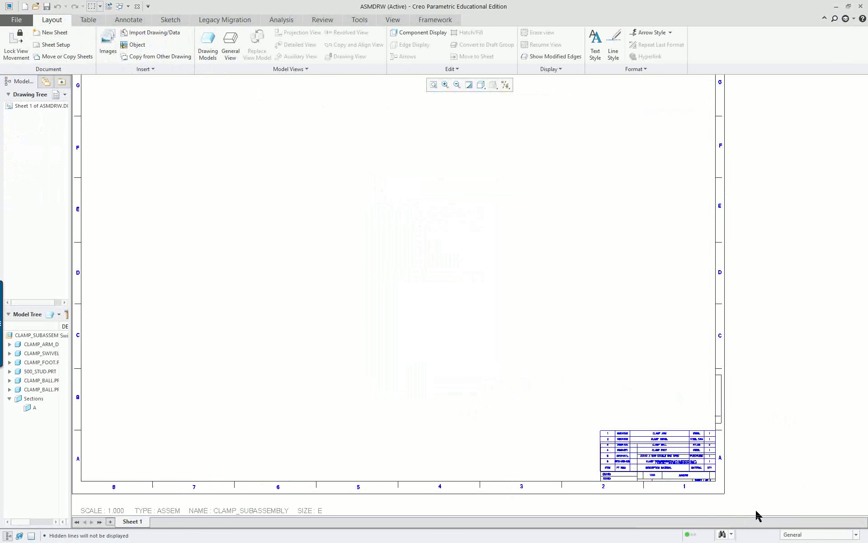
scroll(717, 501, "down", 1)
scroll(717, 501, "up", 3)
scroll(744, 508, "down", 1)
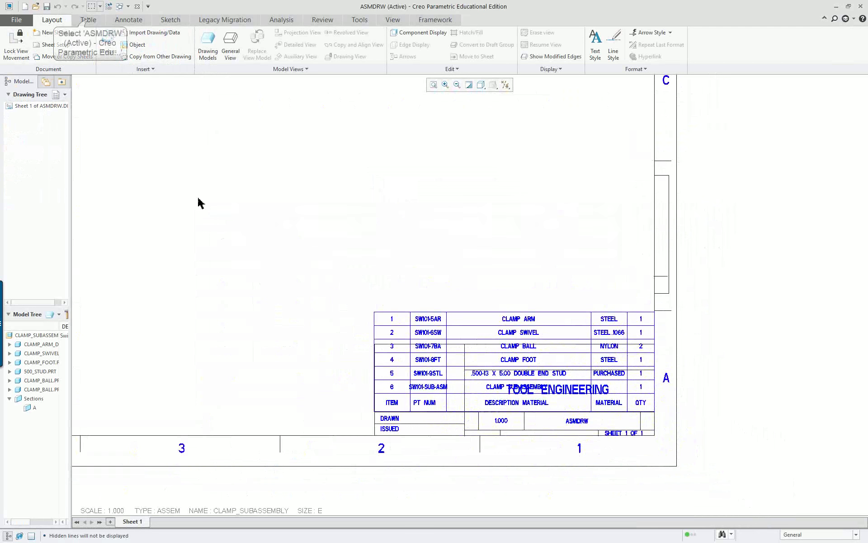
left_click(92, 21)
mouse_move(336, 267)
left_mouse_down()
mouse_move(388, 339)
mouse_move(684, 460)
left_mouse_up()
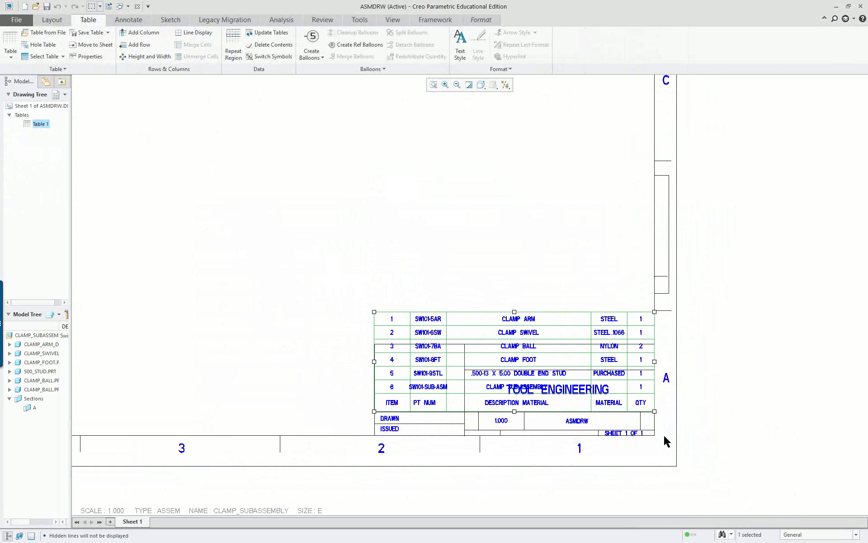
left_click_drag(374, 313, 325, 189)
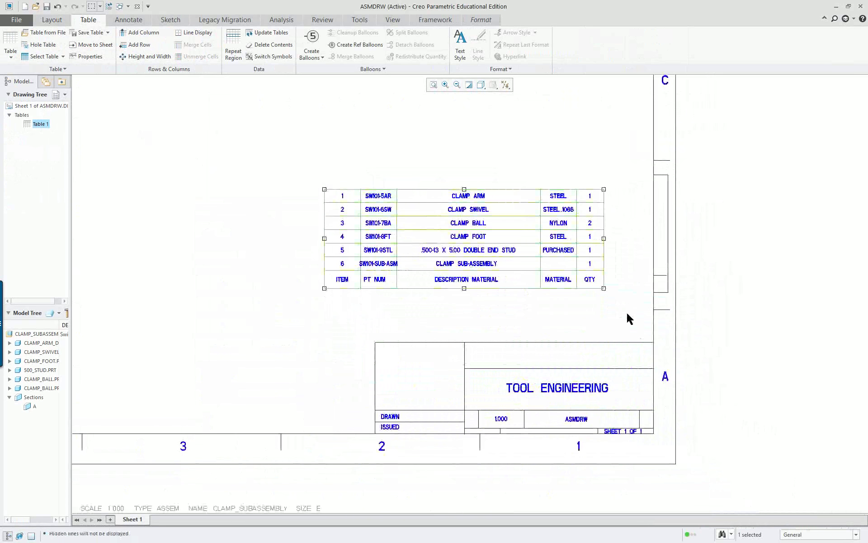
scroll(706, 338, "up", 1)
left_click_drag(577, 276, 640, 343)
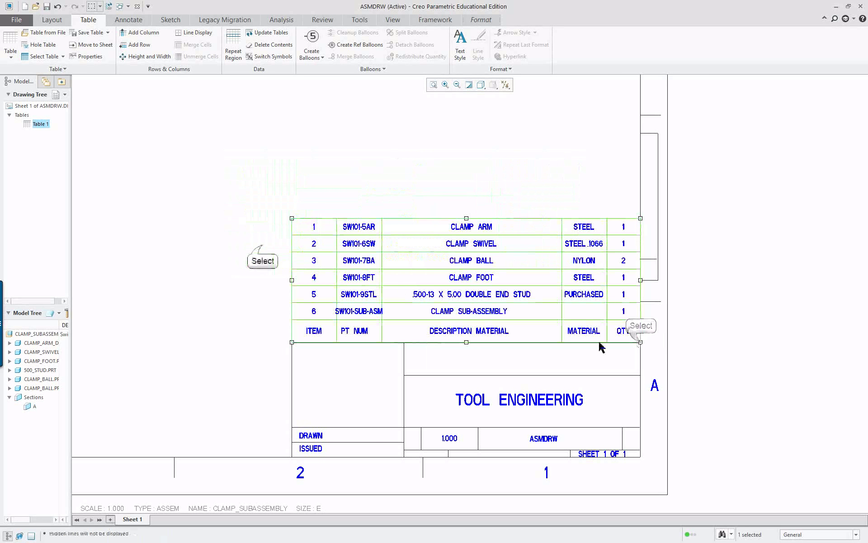
left_click(264, 249)
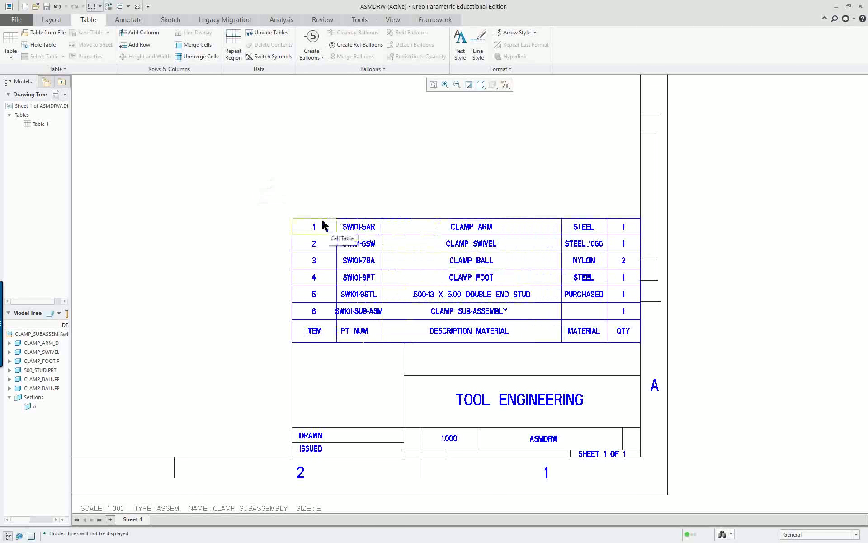
- Set the width of the parts list's PT NUM column to 1.1 drawing units
double_click(347, 222)
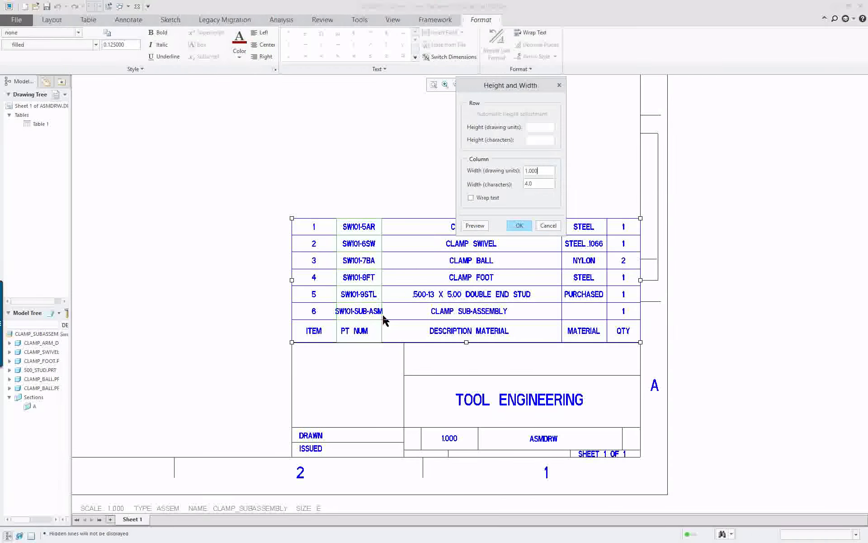
double_click(523, 170)
type("1.1")
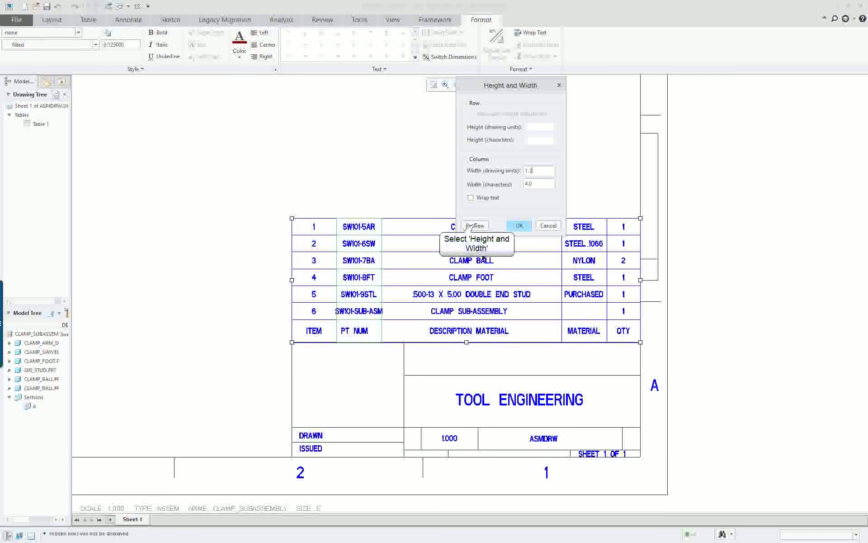
left_click(477, 225)
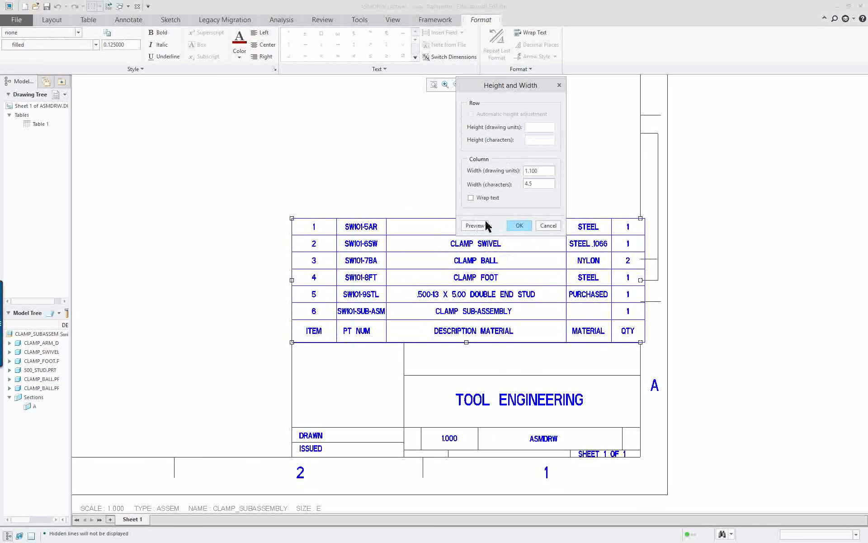
left_click(526, 225)
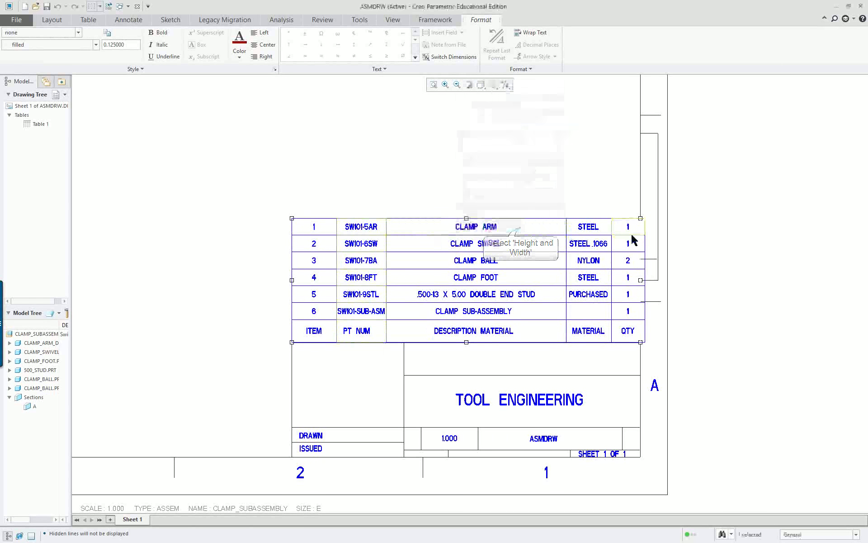
- Set the width of the parts list's QTY column to 0.6 drawing units
double_click(636, 226)
left_click(516, 216)
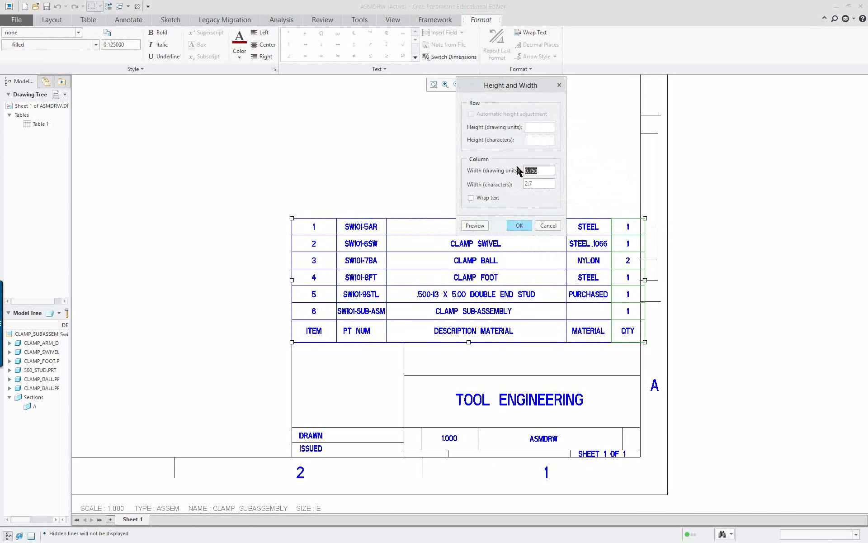
type(".7")
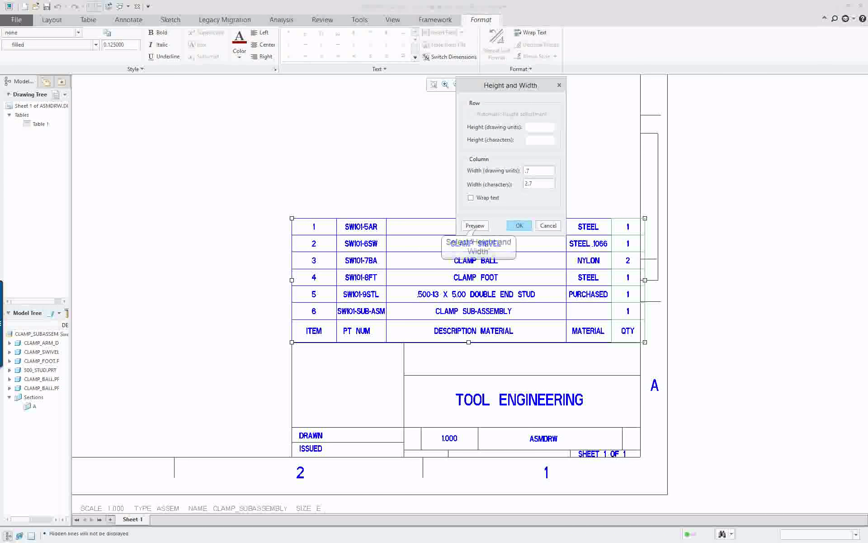
left_click(478, 226)
double_click(548, 169)
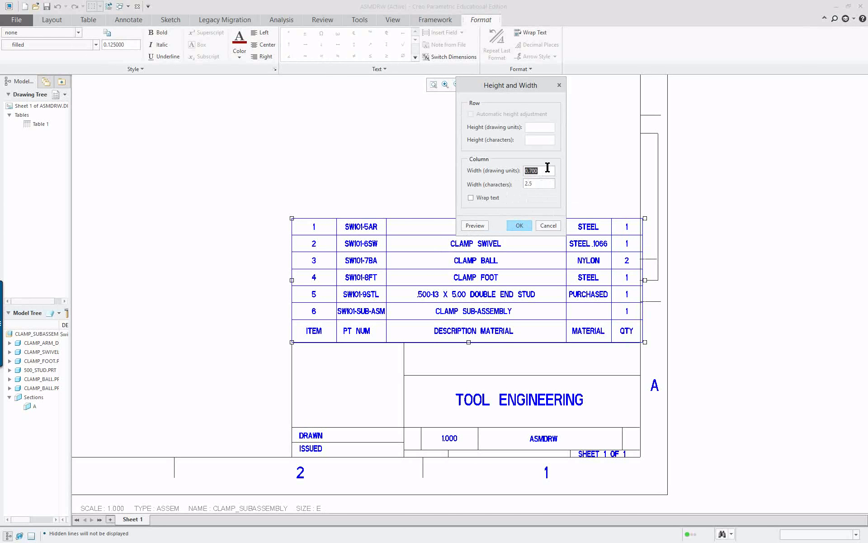
type(".6")
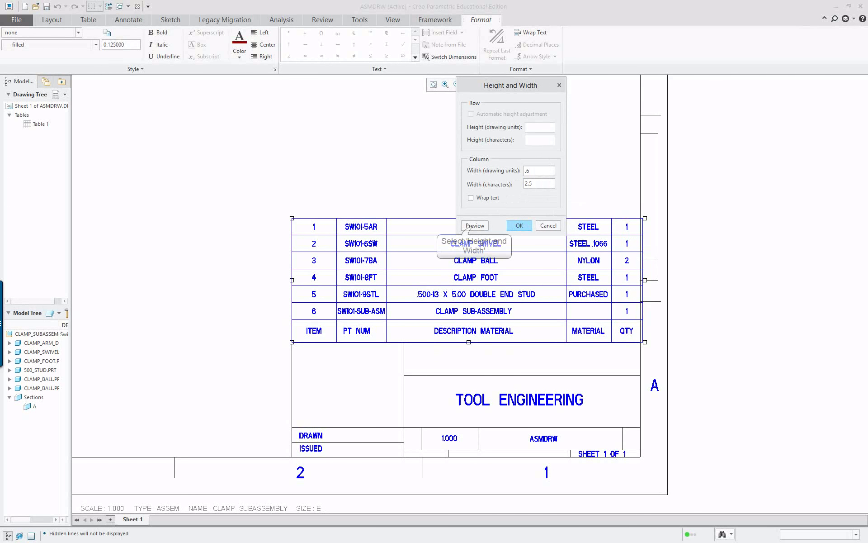
left_click(485, 219)
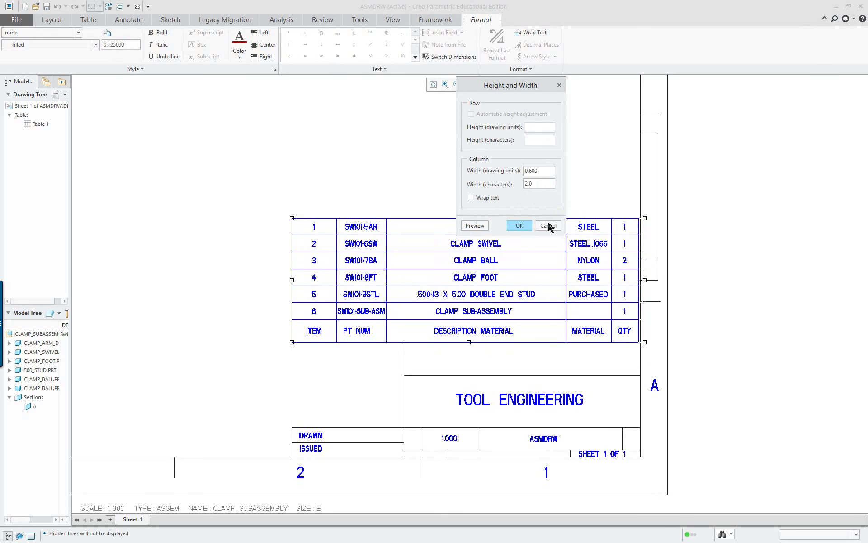
left_click(519, 226)
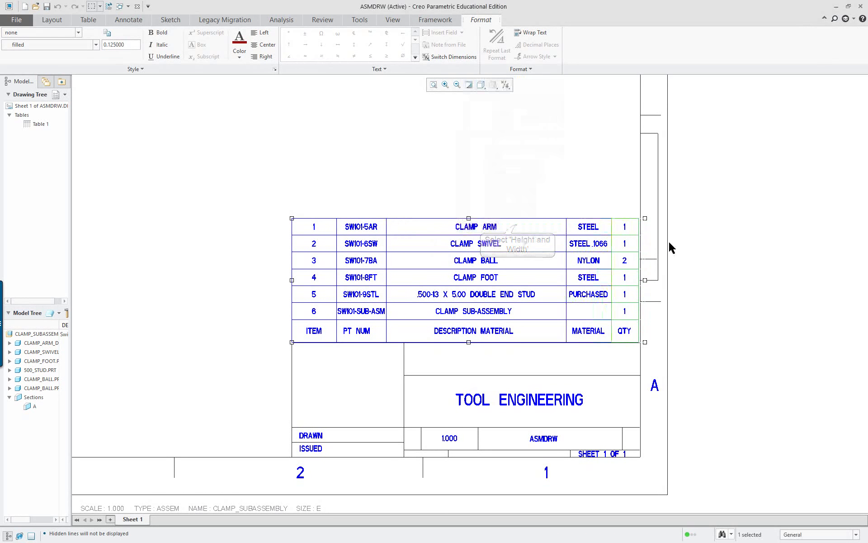
- Shift the narrowed parts list table so its lower-right corner meets the sheet border above the title block
left_click_drag(639, 343, 644, 343)
left_click(258, 282)
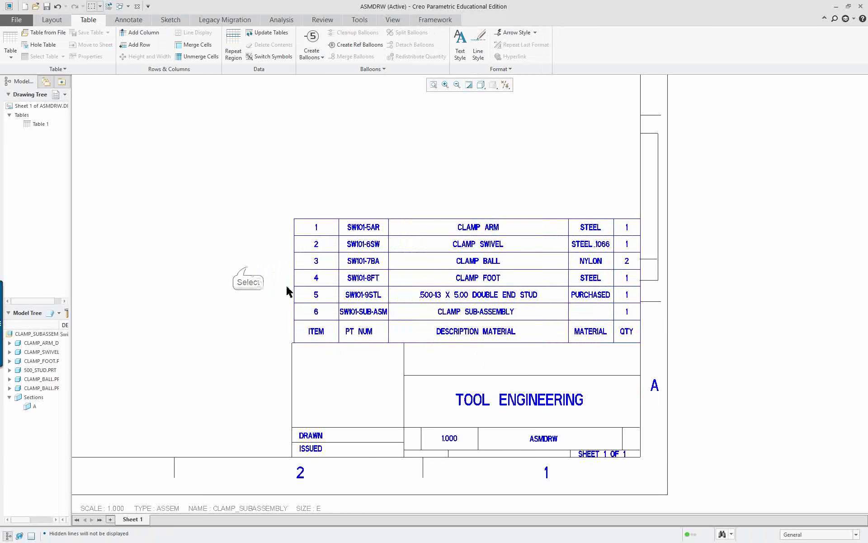
scroll(311, 345, "up", 1)
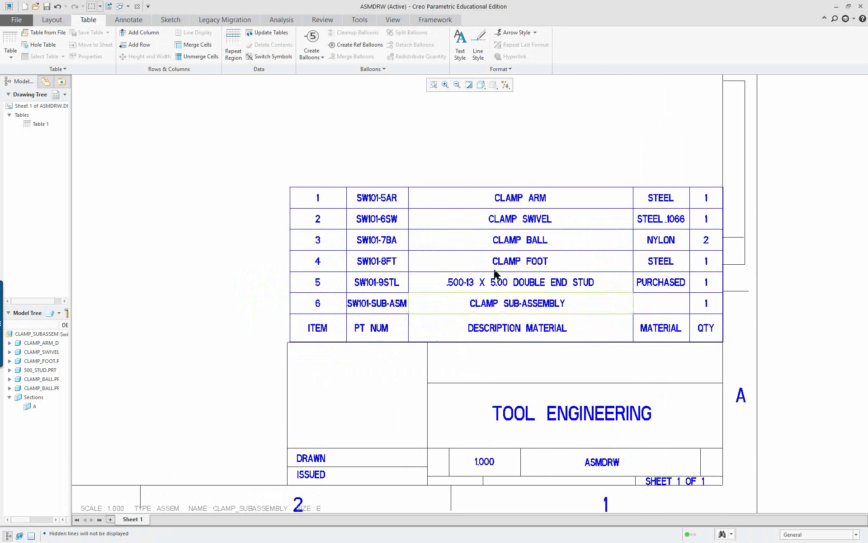
scroll(384, 281, "down", 2)
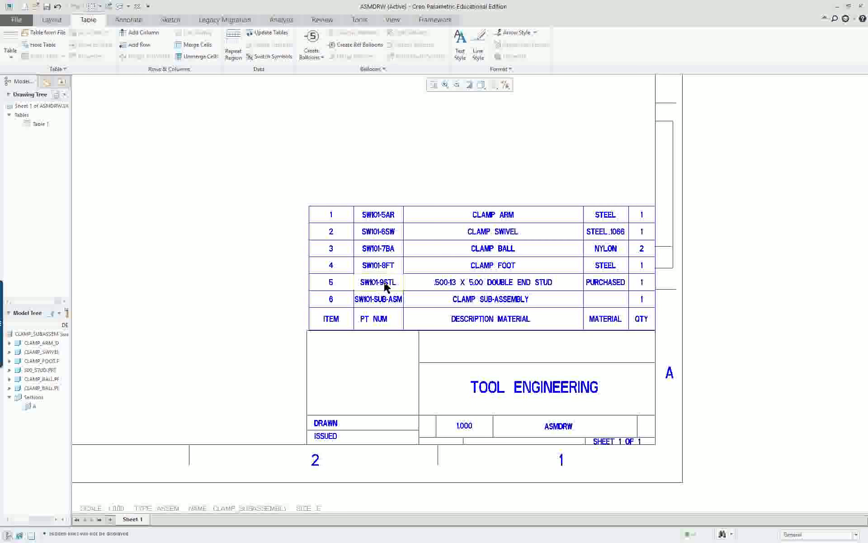
scroll(319, 323, "up", 1)
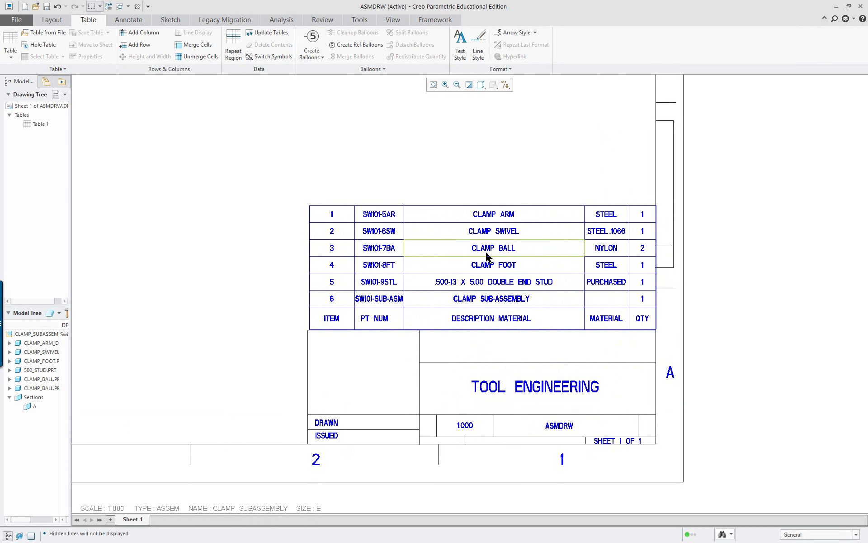
- Refit the whole drawing sheet in the view and hide the model tree navigator
scroll(286, 294, "down", 5)
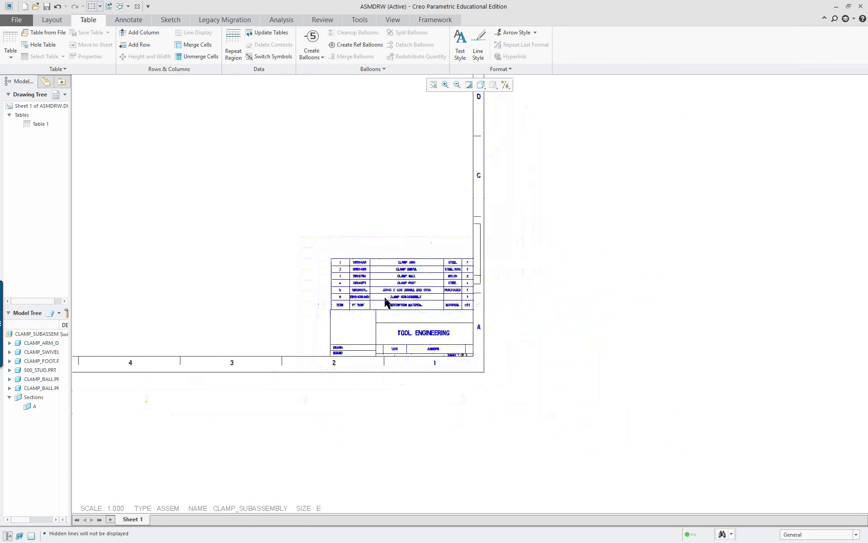
left_click(433, 85)
left_click(9, 536)
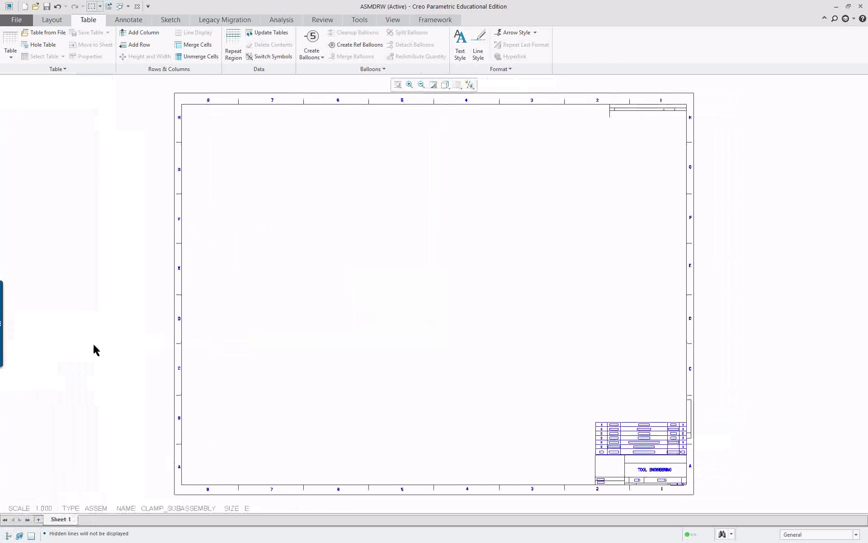
right_click(383, 273)
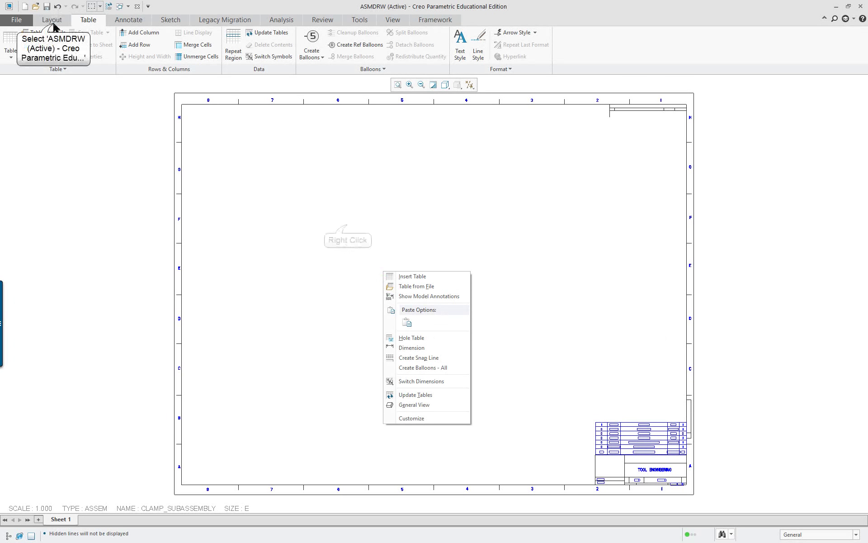
- Place a general view of the clamp subassembly with no combined state in the sheet's upper-left area, oriented to FRONT
left_click(53, 20)
right_click(348, 225)
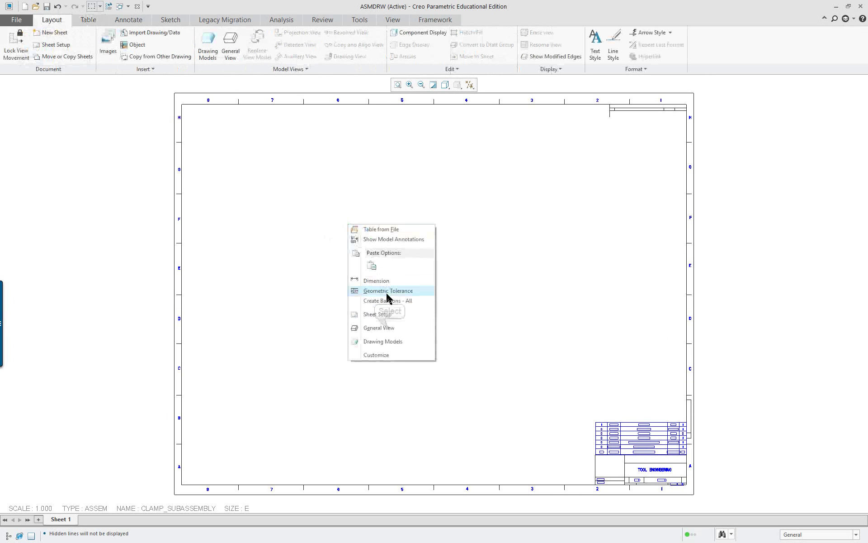
left_click(388, 328)
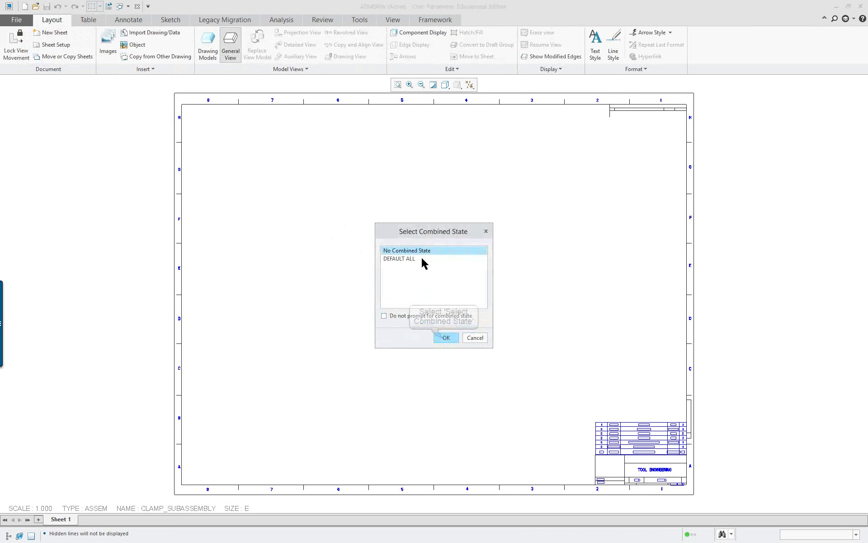
left_click(445, 339)
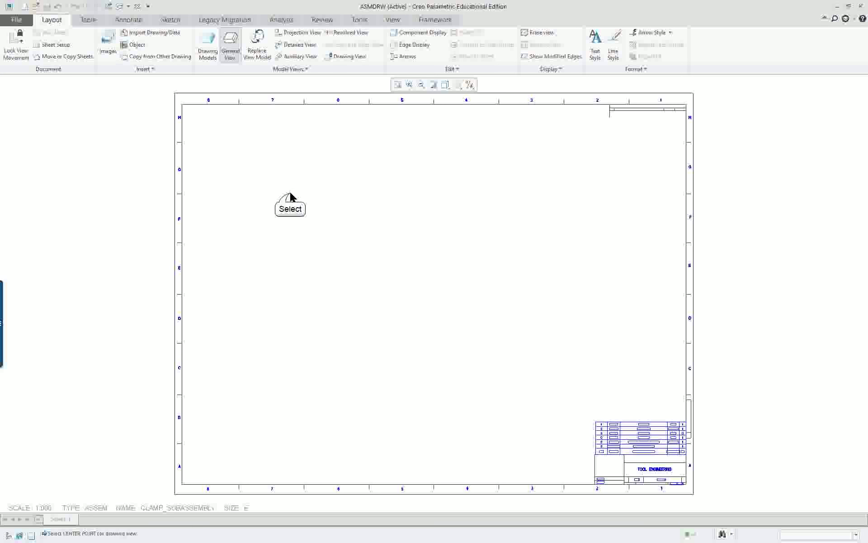
left_click(292, 198)
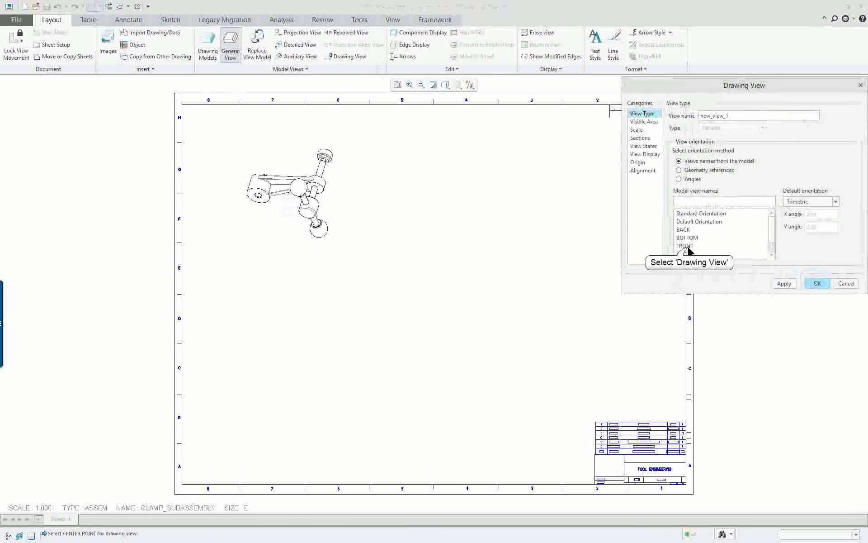
left_click(688, 247)
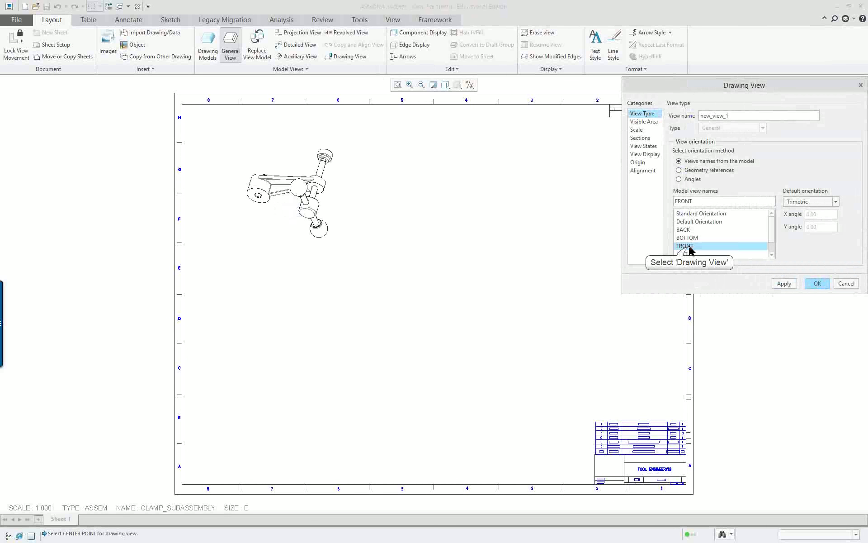
left_click(784, 284)
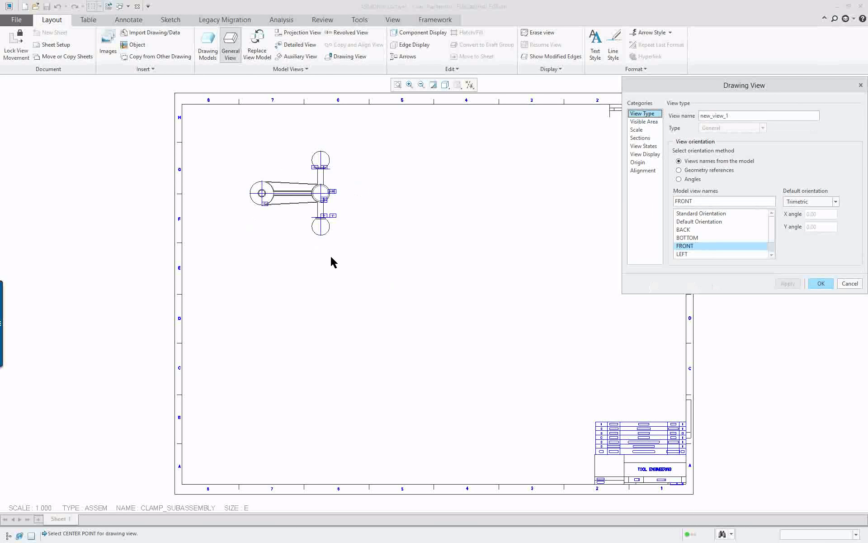
- Set a custom scale of 1.500 for the front view
left_click(637, 130)
left_click(671, 125)
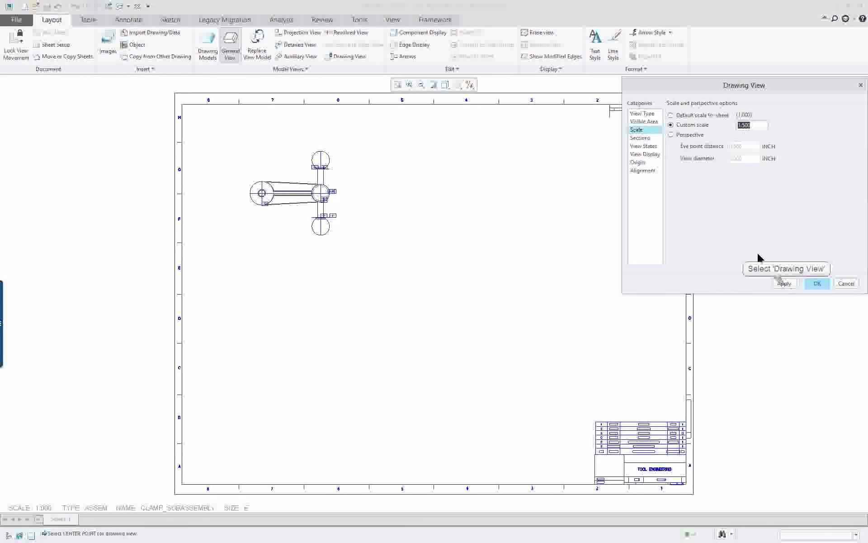
left_click(785, 284)
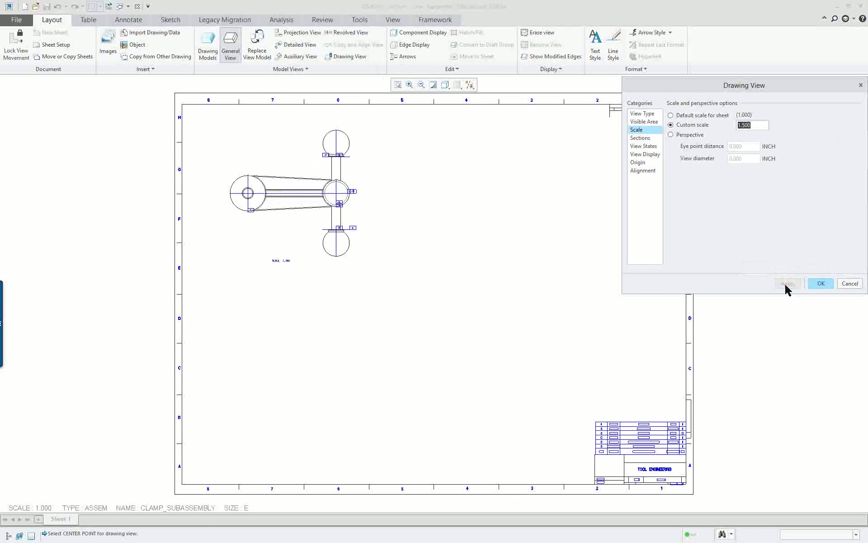
- Set the front view's display style to No Hidden and its tangent edges to Dimmed, and finish the view's definition
left_click(645, 154)
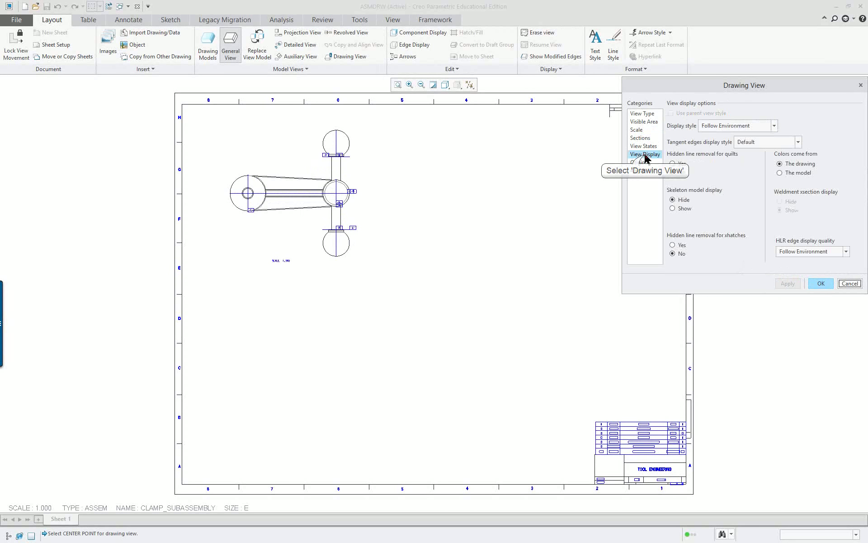
left_click(721, 126)
left_click(729, 170)
left_click(749, 144)
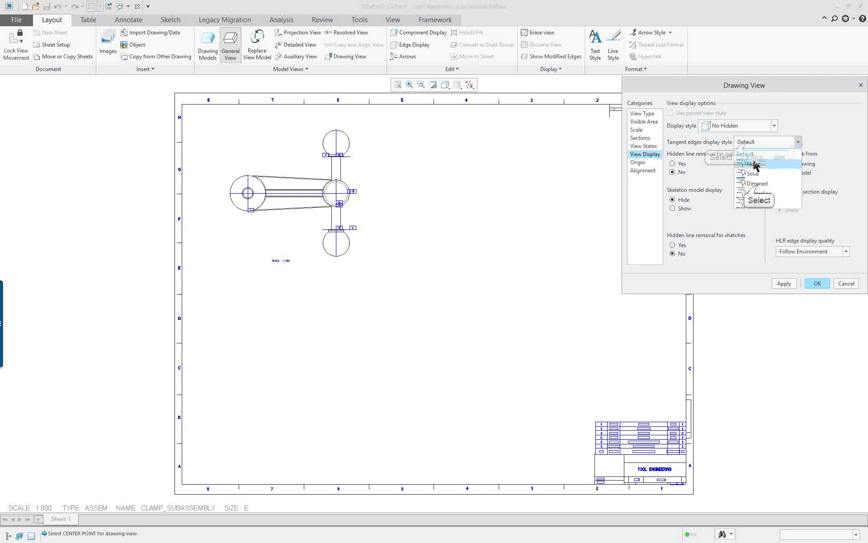
left_click(759, 189)
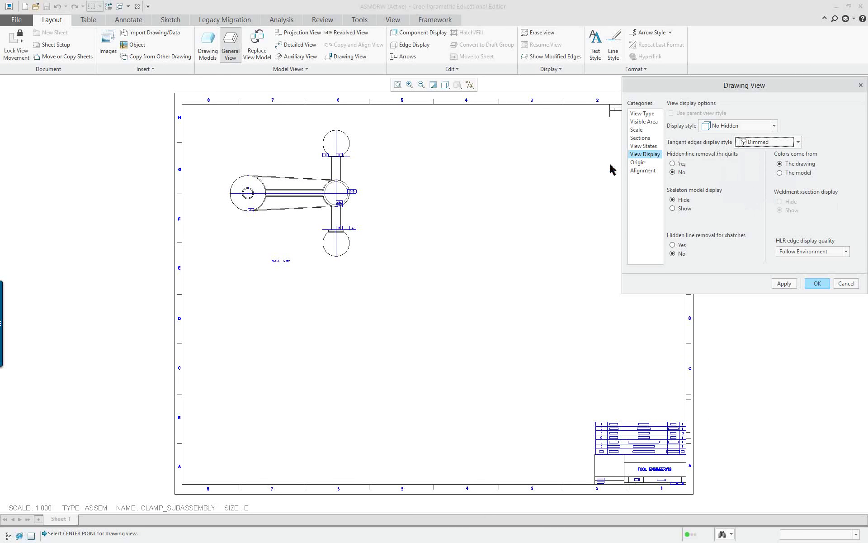
left_click(785, 284)
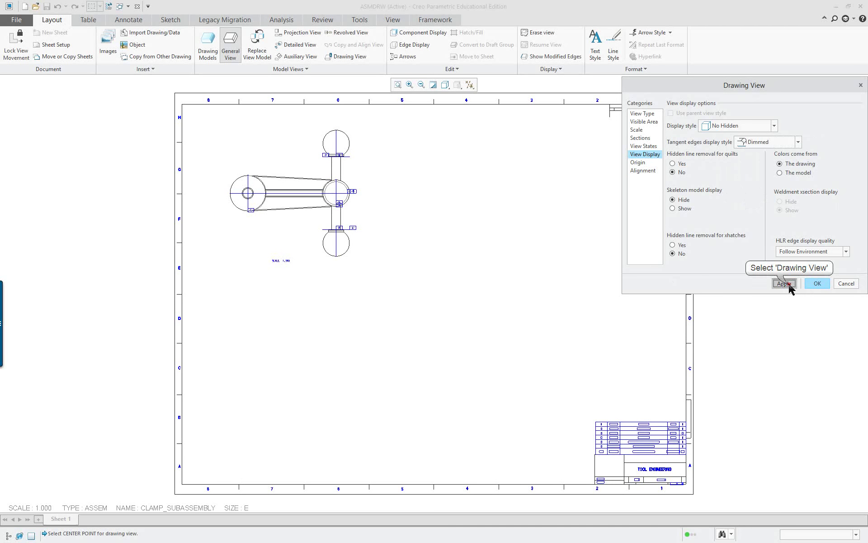
left_click(821, 283)
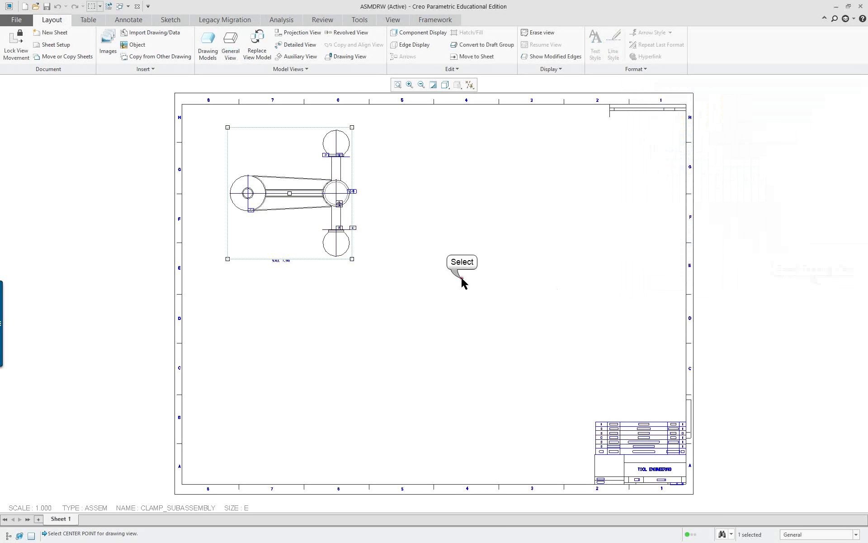
- Create a projection view of the front view and place it directly below
right_click(309, 231)
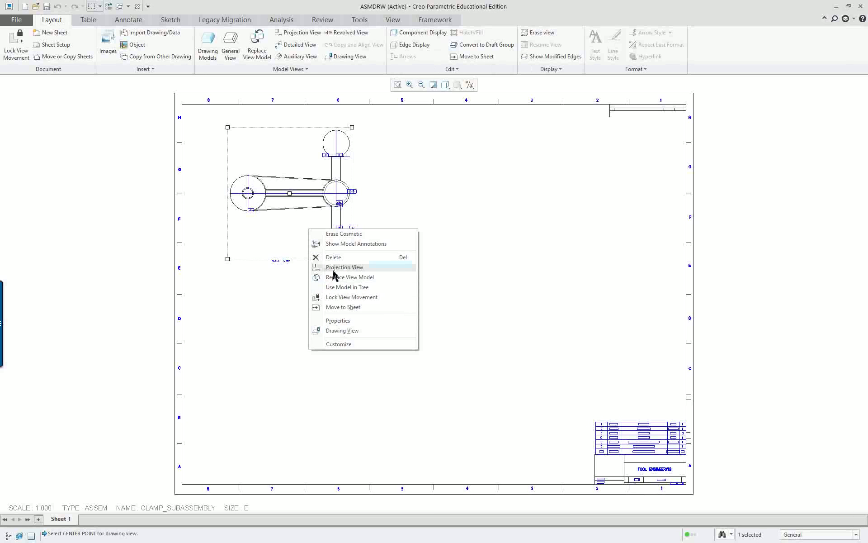
left_click(373, 268)
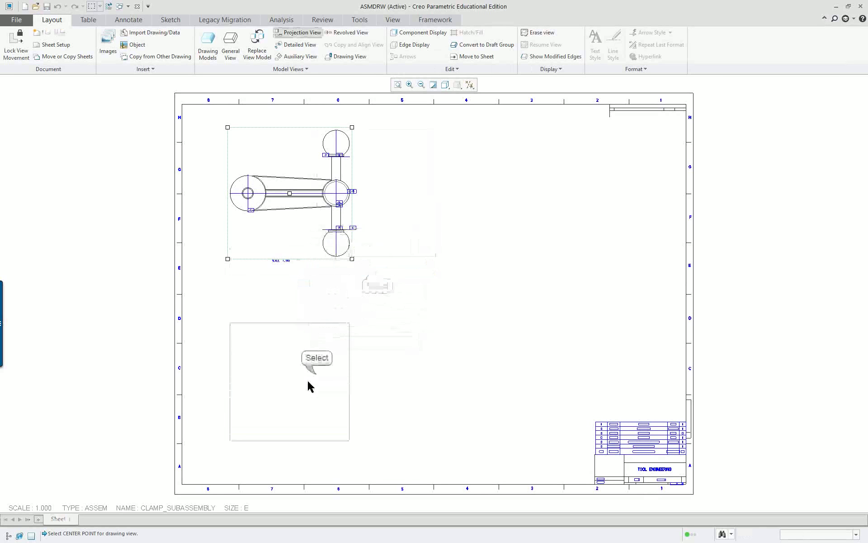
left_click(316, 380)
left_click(432, 366)
- Delete the scale note beneath the front view
scroll(430, 364, "down", 2)
scroll(339, 378, "up", 2)
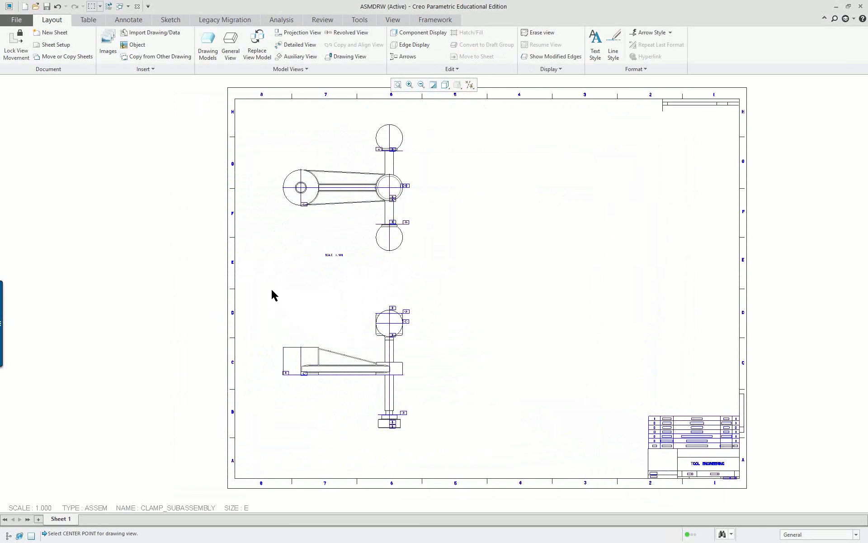
scroll(248, 260, "up", 2)
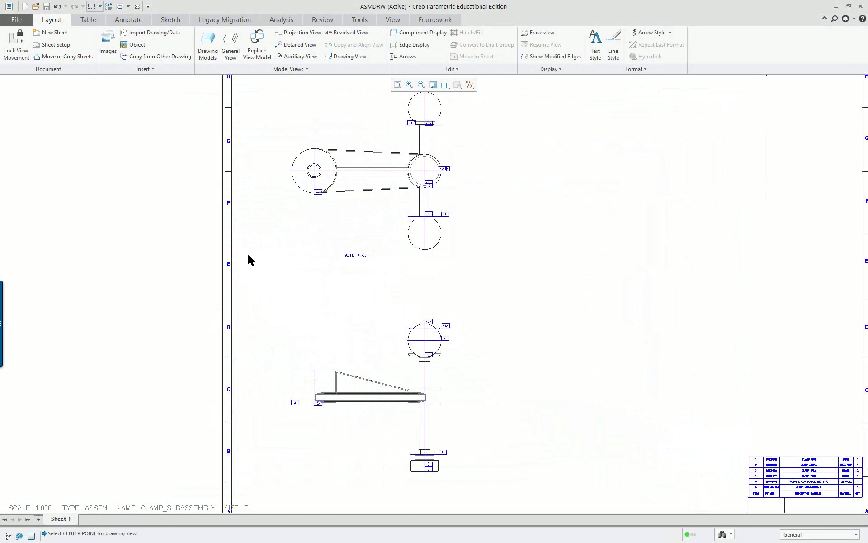
left_click(363, 257)
key("Delete")
- Bring back the model tree navigator and narrow its pane to give the drawing more room
scroll(466, 307, "down", 2)
scroll(543, 240, "up", 1)
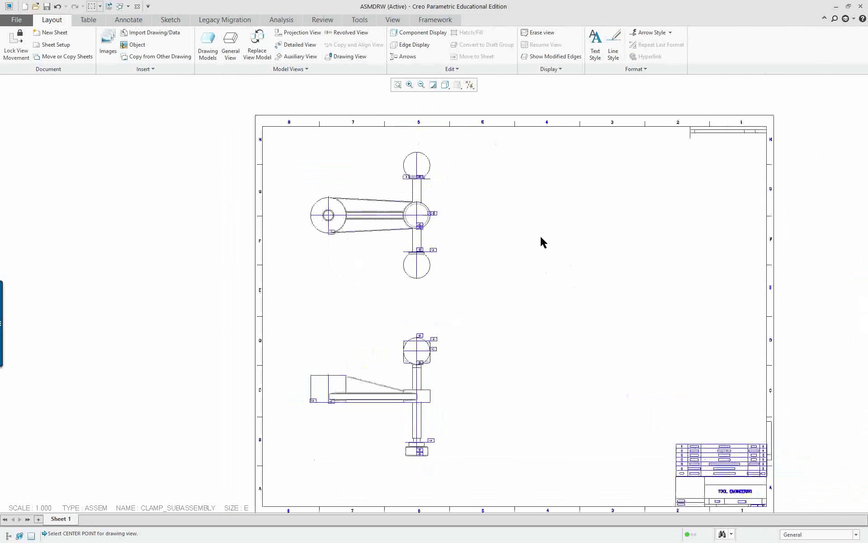
scroll(456, 322, "up", 2)
scroll(457, 321, "down", 3)
scroll(466, 375, "up", 2)
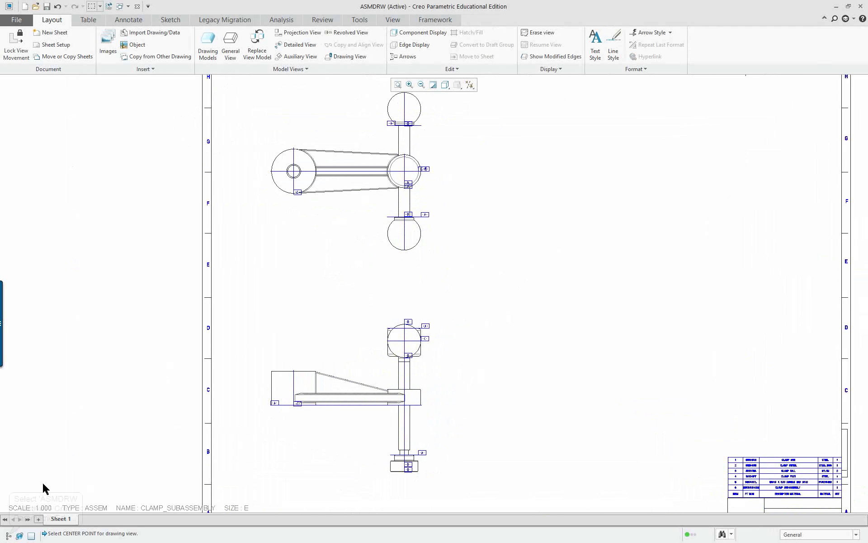
left_click(9, 535)
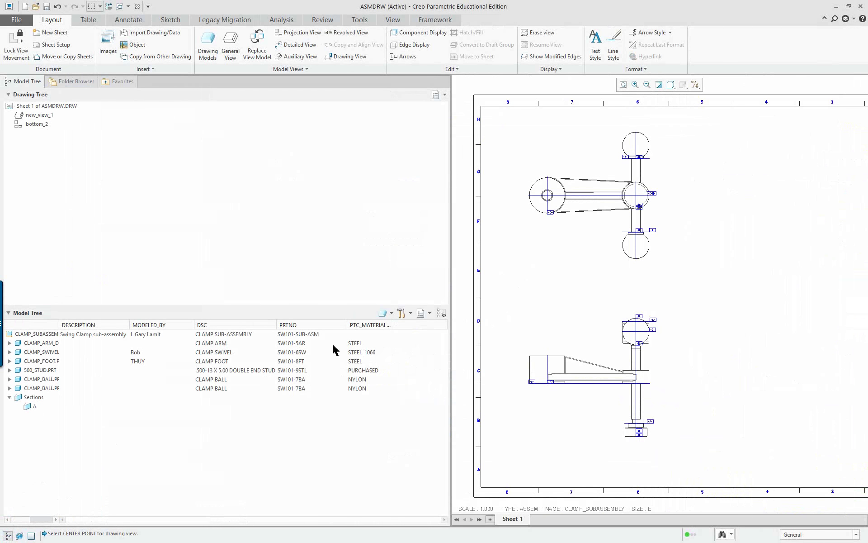
mouse_move(452, 344)
left_mouse_down()
mouse_move(425, 317)
mouse_move(72, 309)
left_mouse_up()
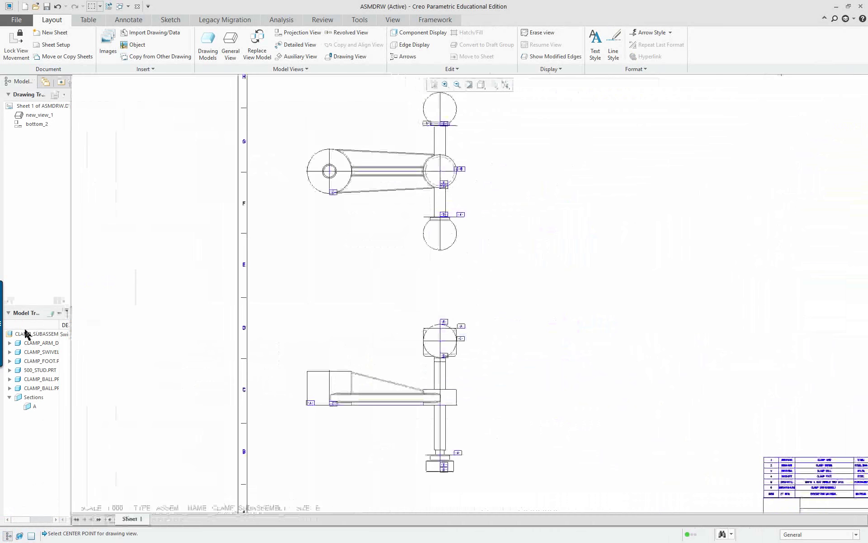
- List the drawing's layers in the navigator and hide all of them
left_click(57, 96)
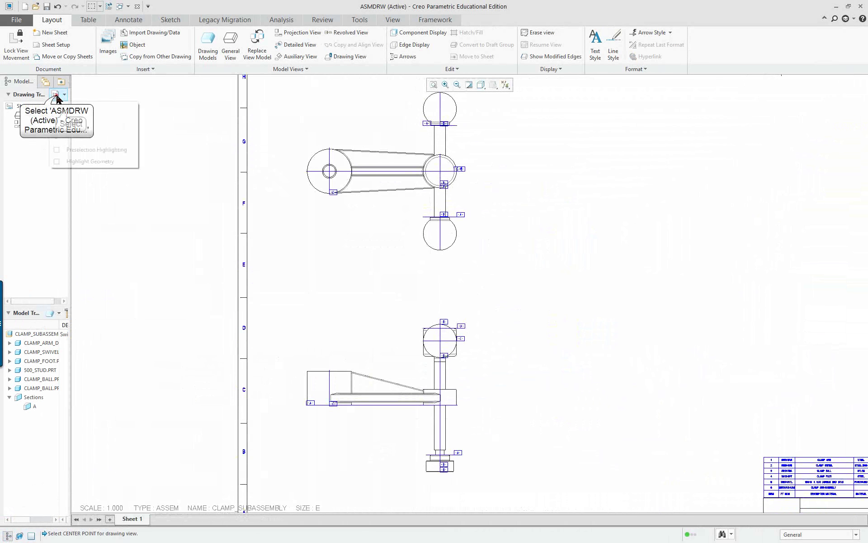
left_click(67, 111)
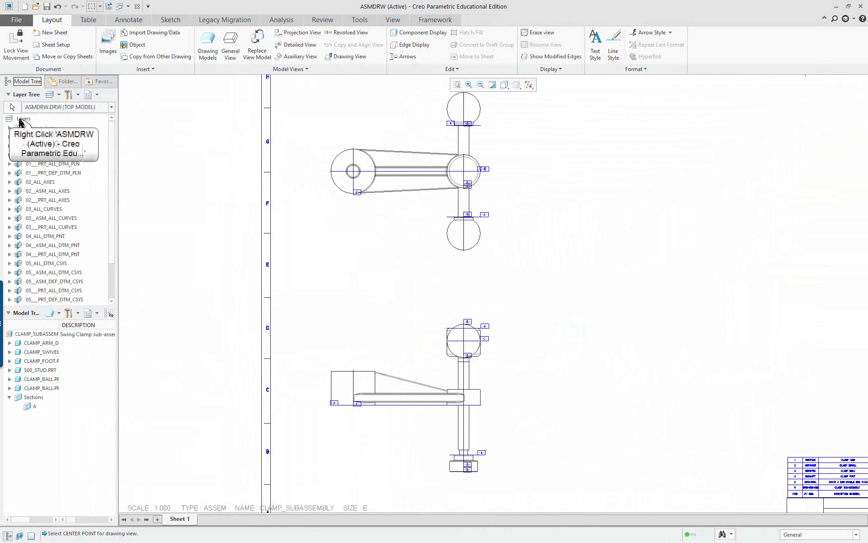
right_click(20, 120)
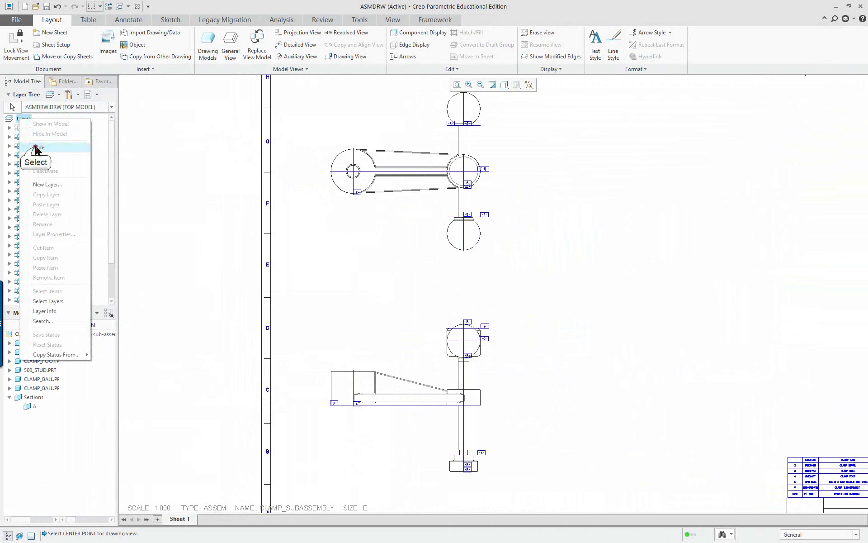
left_click(38, 148)
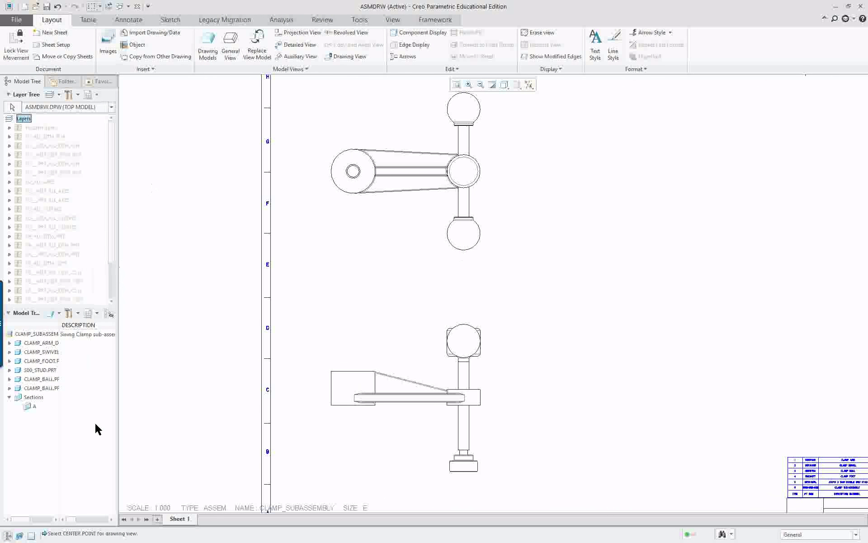
- Hide the navigator and refit the whole sheet with both views
left_click(8, 534)
scroll(294, 462, "down", 2)
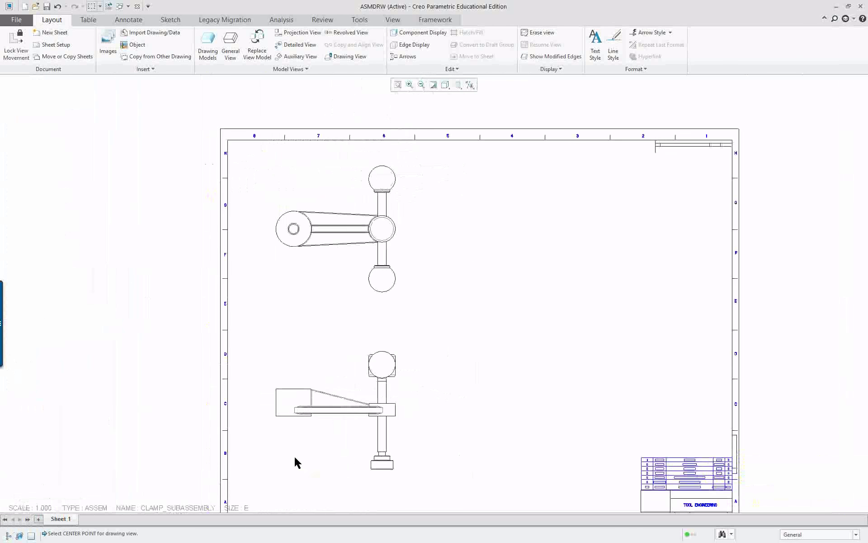
left_click(398, 84)
left_click(470, 85)
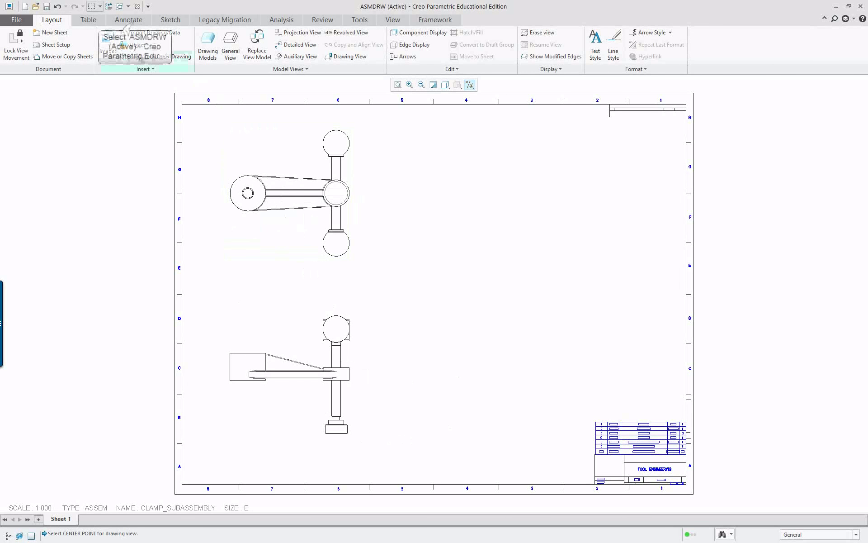
- Show the model's datum axis of the lower clamp ball in the front view as a centerline
left_click(128, 20)
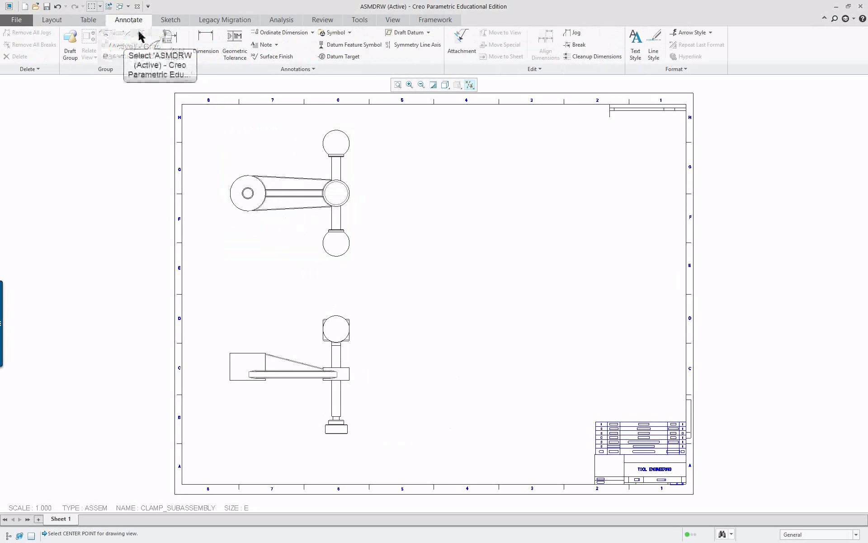
left_click(168, 43)
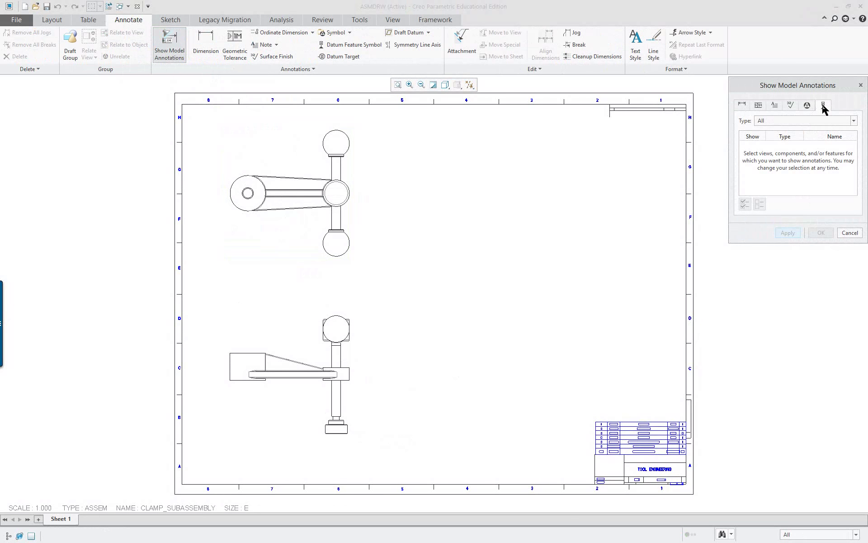
left_click(291, 239)
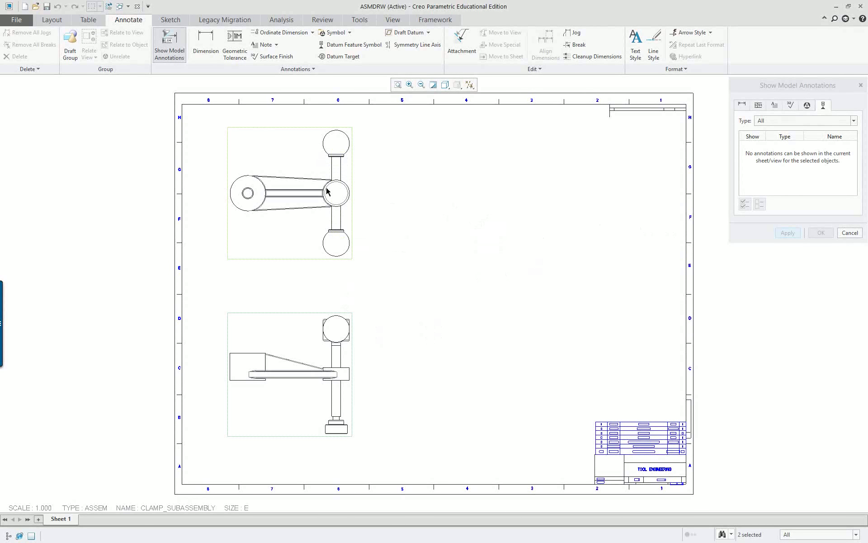
left_click(345, 251)
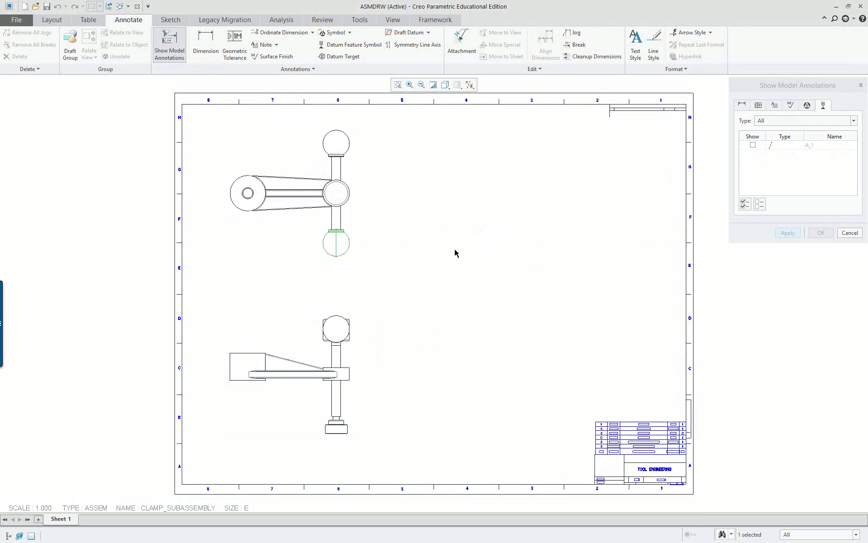
left_click(745, 204)
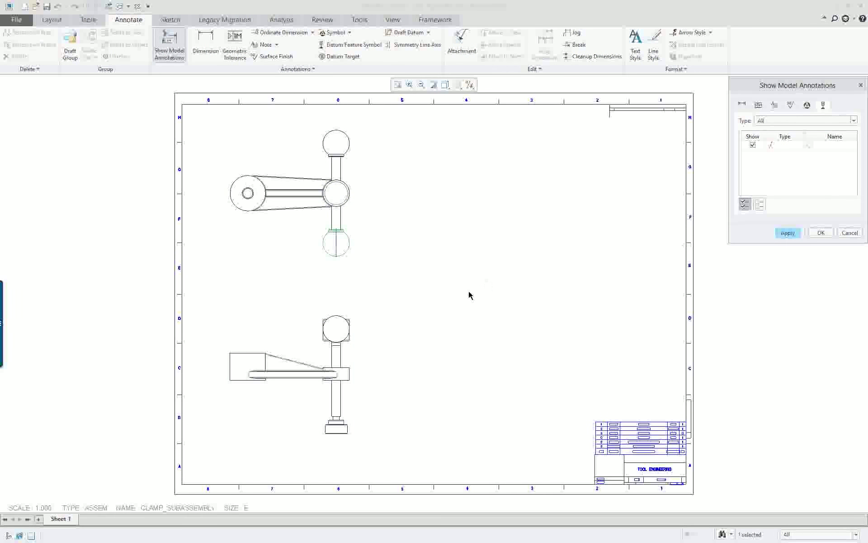
- Show the axis of the clamp arm's round boss in the front view
left_click(235, 208)
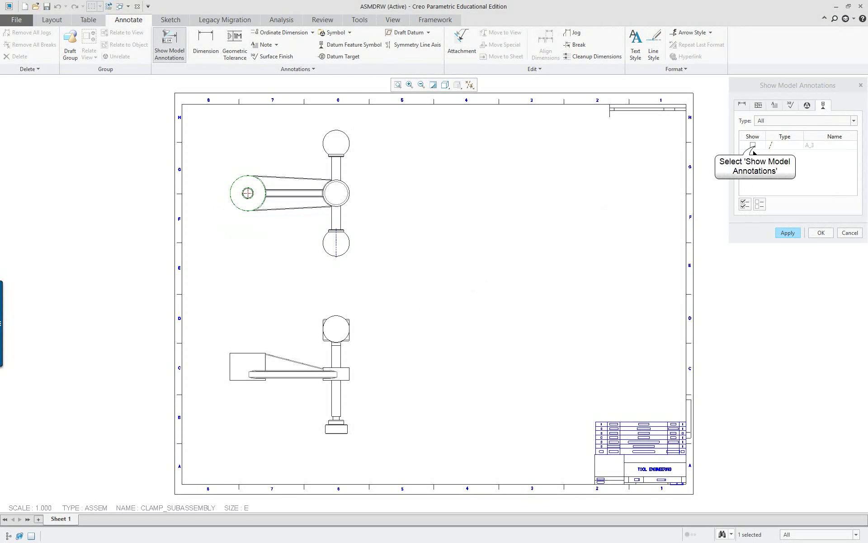
left_click(753, 145)
left_click(788, 233)
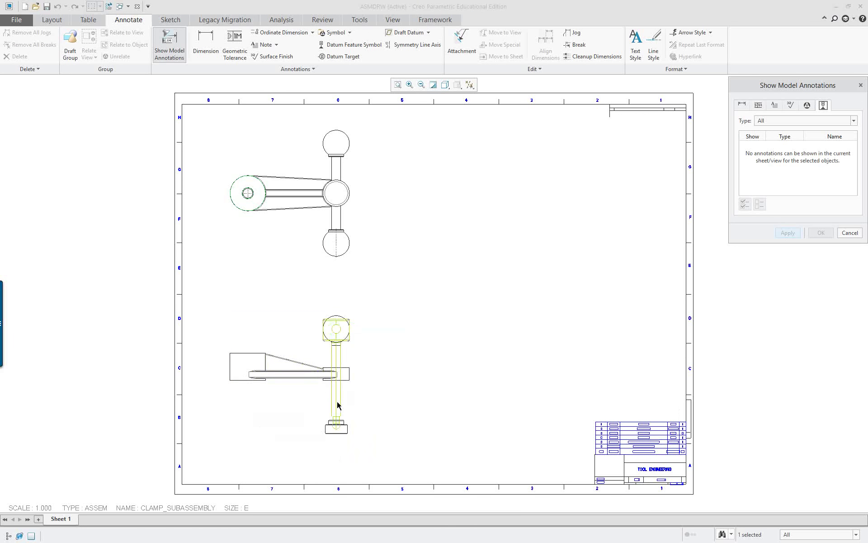
- Show the axis of the clamp arm's boss in the projected view and finish showing model annotations
left_click(248, 365)
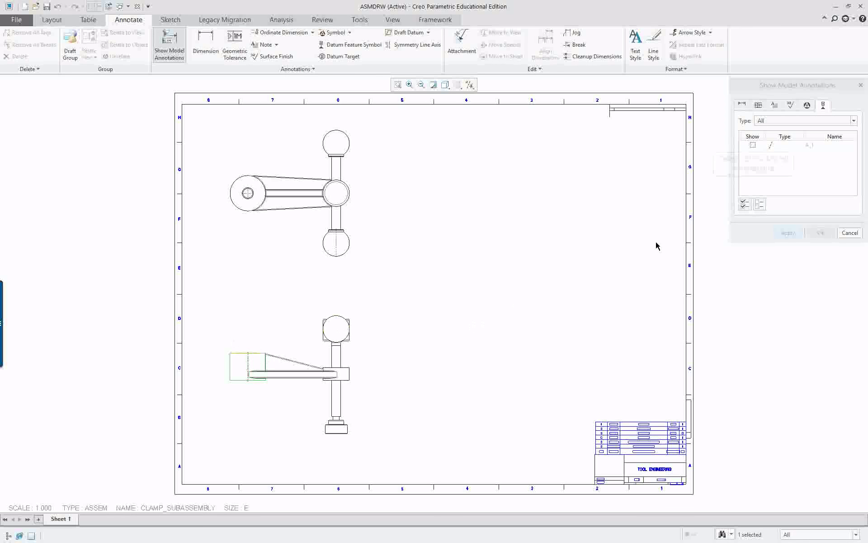
left_click(744, 204)
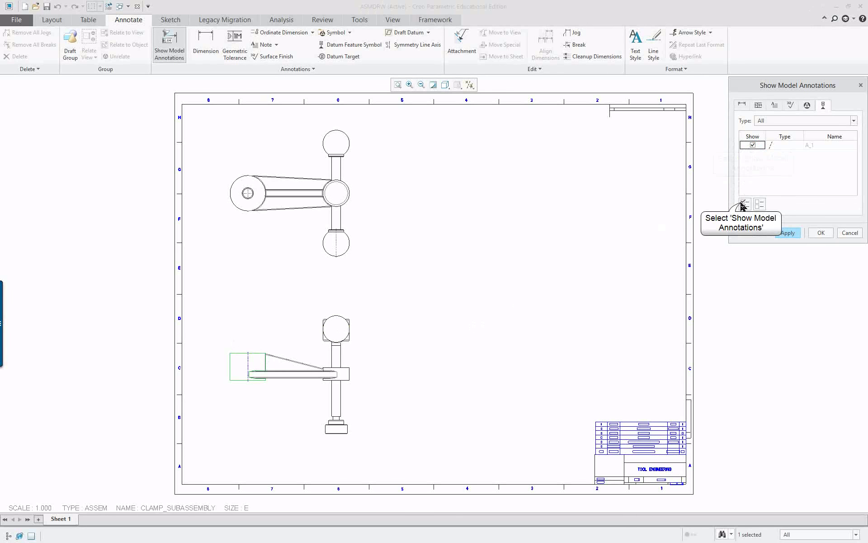
left_click(788, 232)
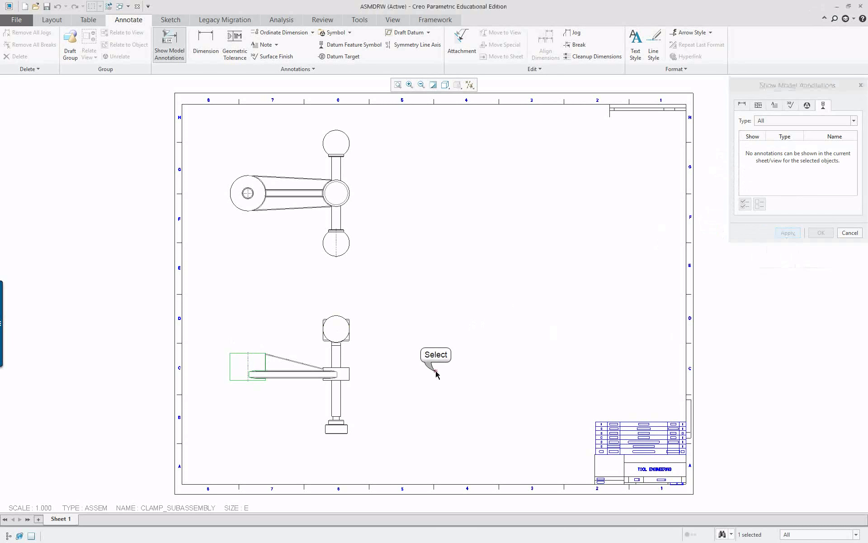
scroll(276, 384, "up", 4)
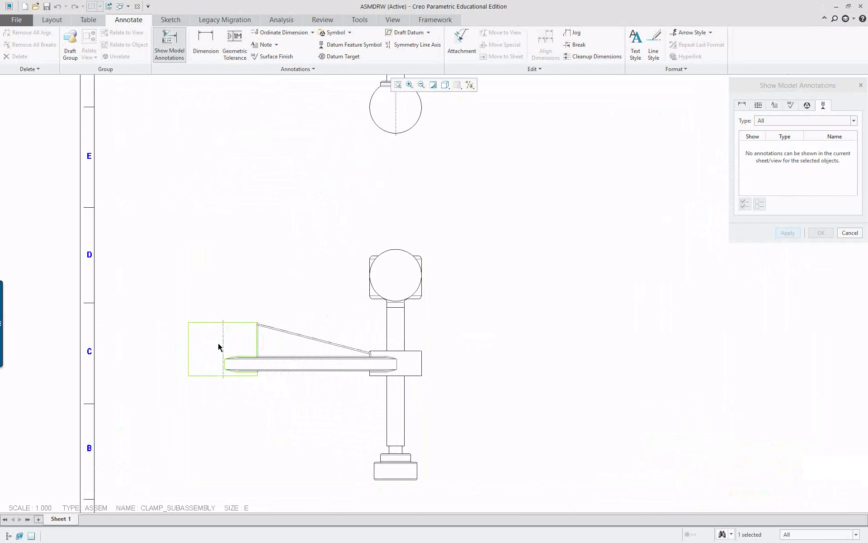
scroll(268, 381, "down", 3)
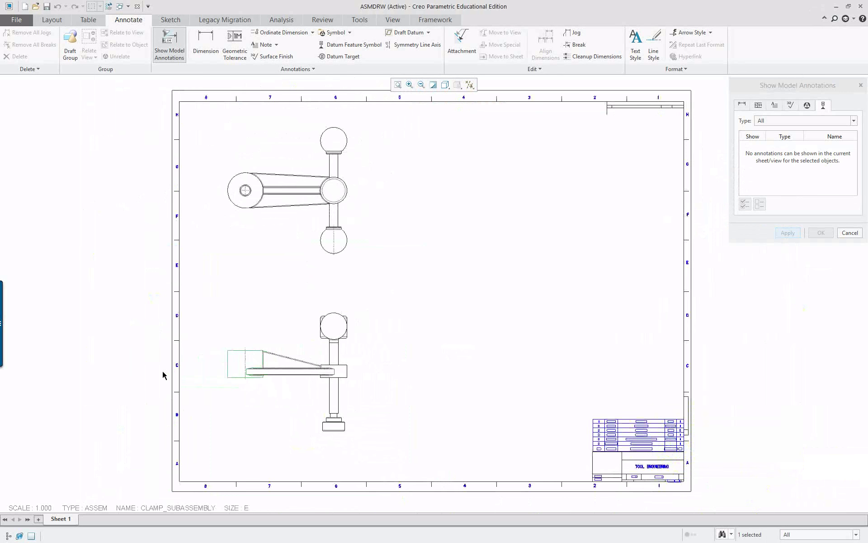
scroll(163, 376, "up", 2)
double_click(384, 304)
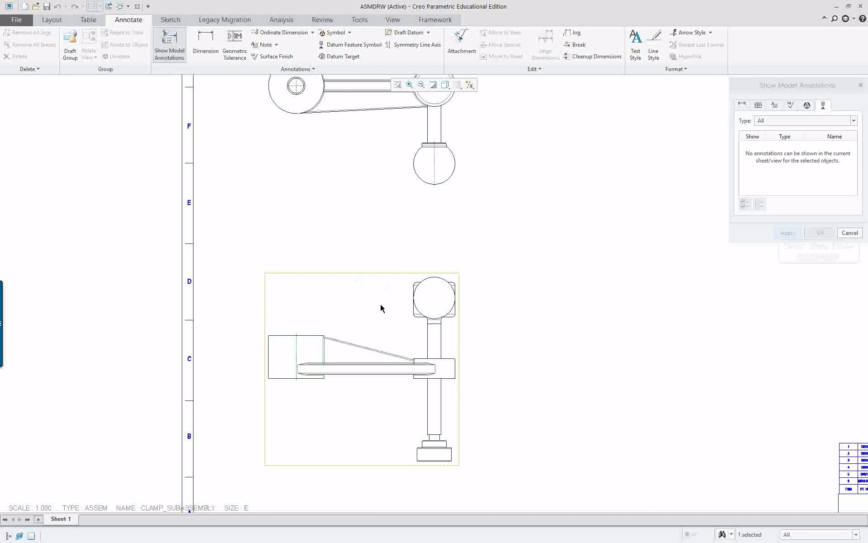
left_click(850, 232)
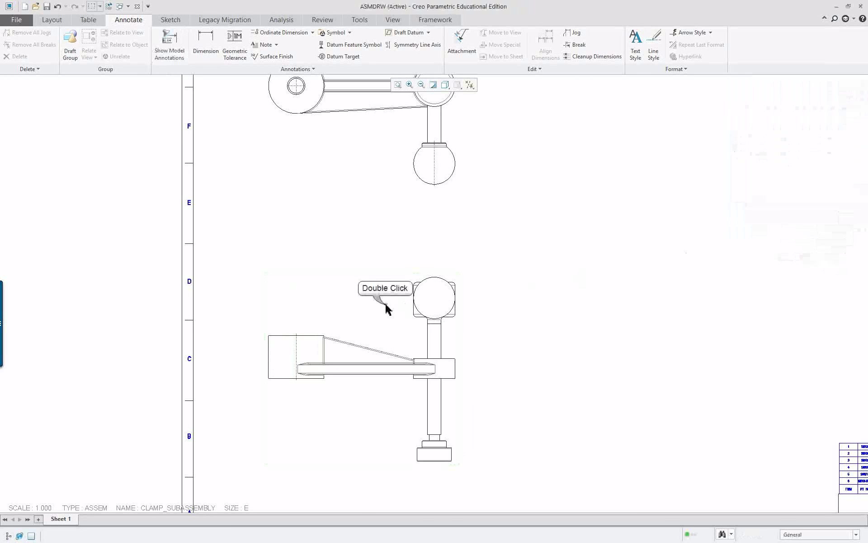
- Turn the projected view into a full 2D cross-section using section A
double_click(384, 305)
left_click(637, 138)
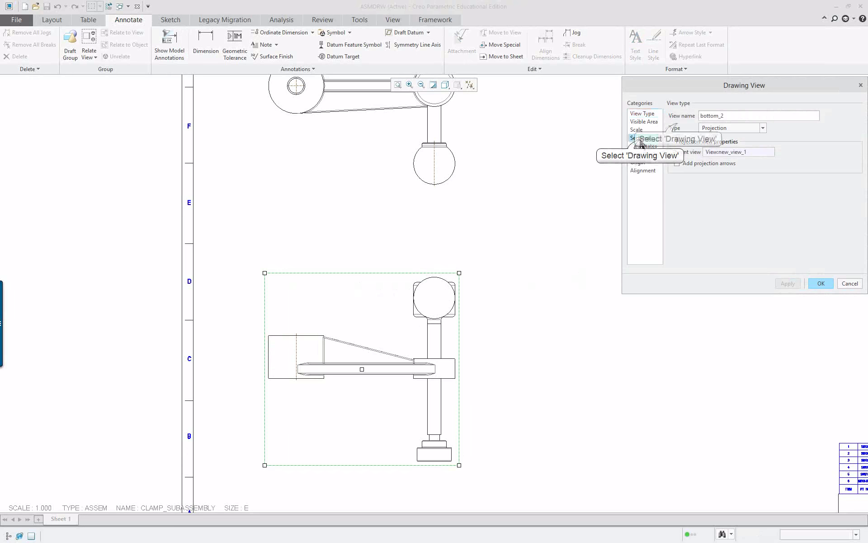
left_click(671, 122)
left_click(677, 157)
left_click(689, 202)
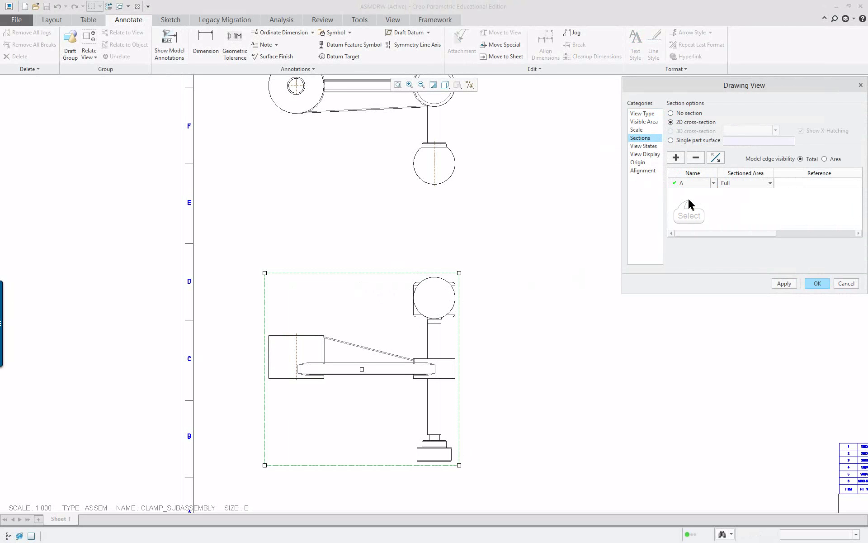
left_click_drag(712, 88, 664, 100)
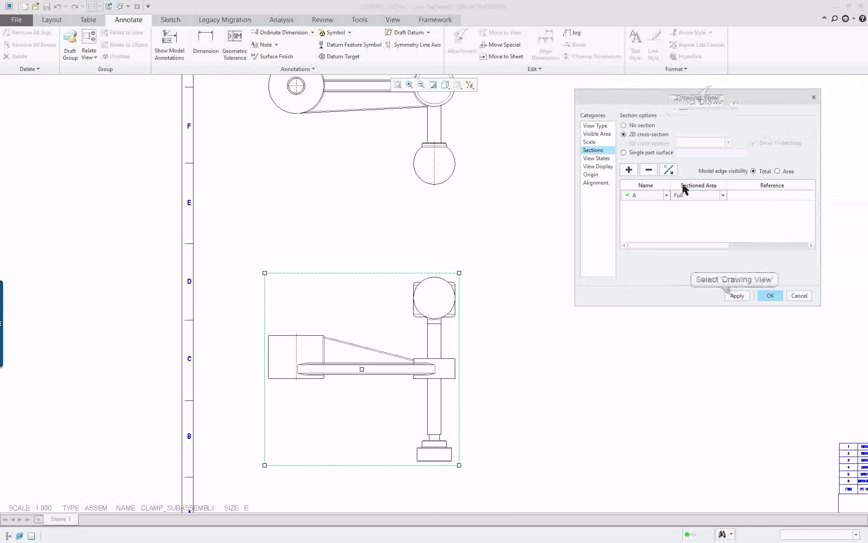
left_click(741, 295)
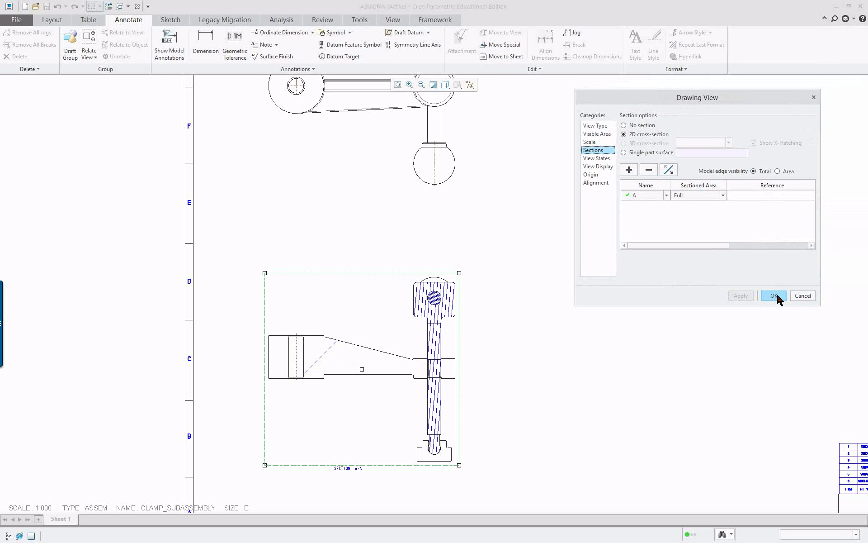
left_click(776, 296)
left_click(632, 306)
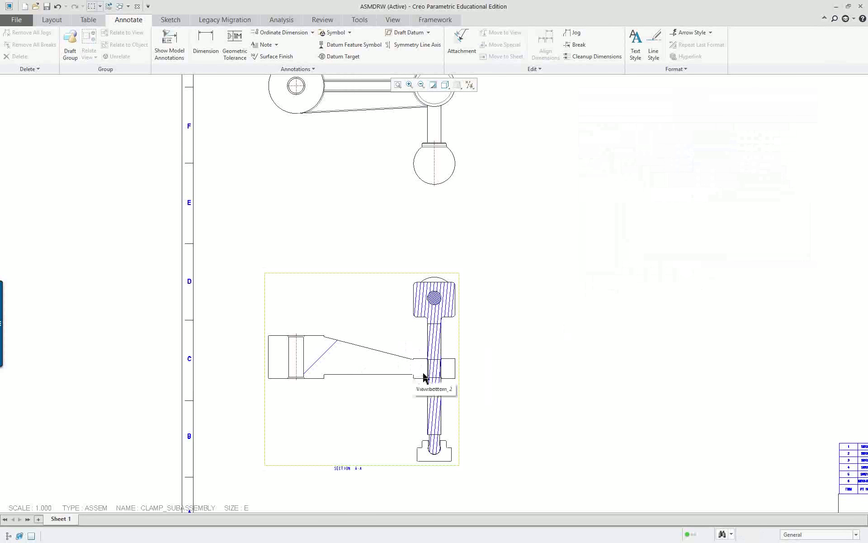
- Change the hatching of the handle's small round section in the sectioned view to a solid fill
scroll(459, 441, "down", 1)
scroll(404, 507, "down", 1)
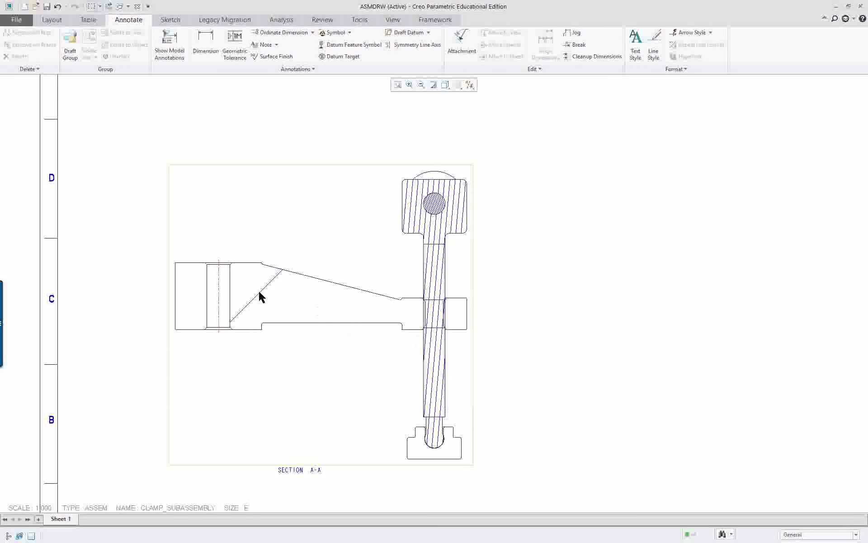
left_click(51, 20)
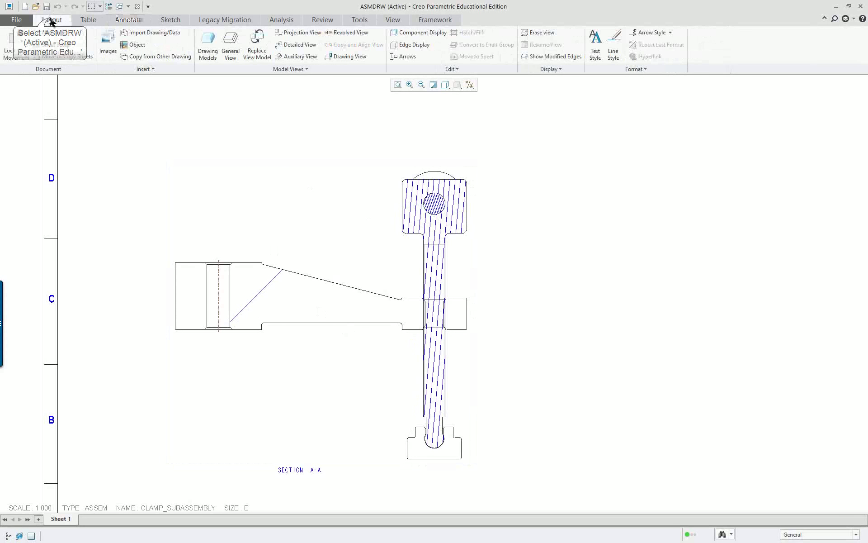
double_click(435, 203)
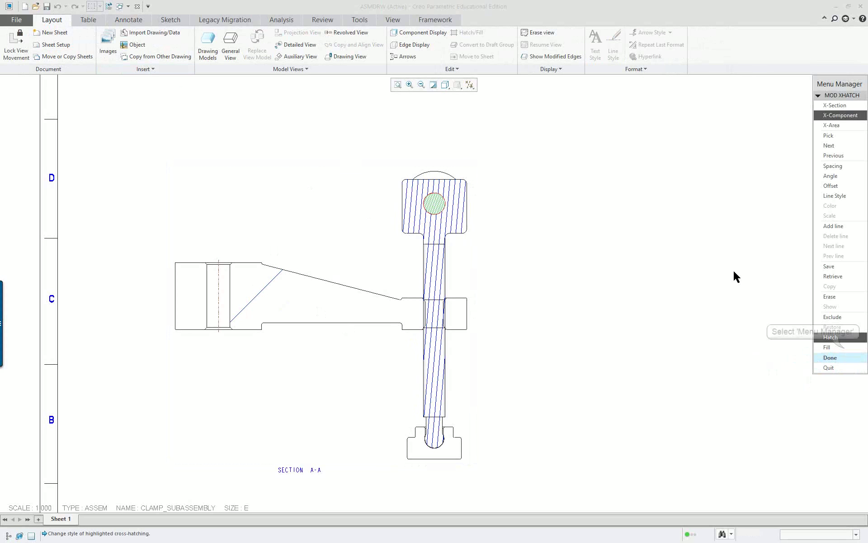
left_click(844, 348)
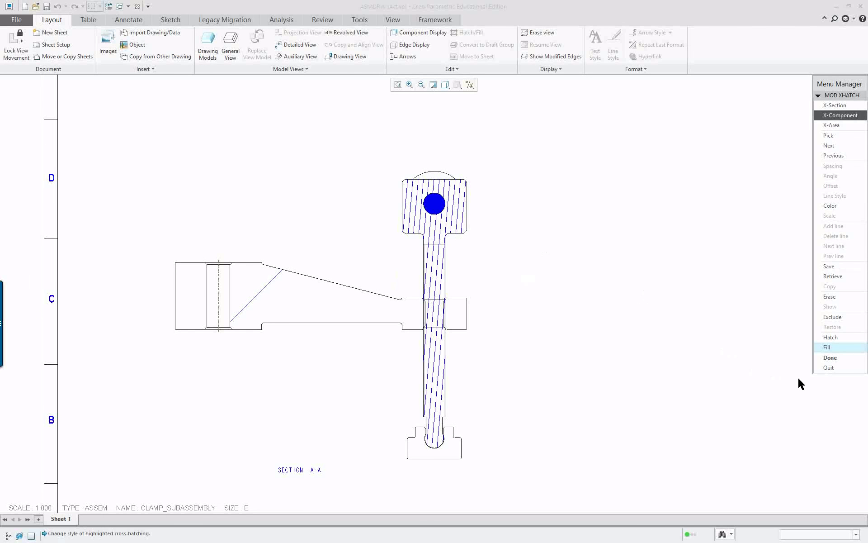
- Go to the next section component, the foot pad, and halve its hatch scale twice
left_click(841, 147)
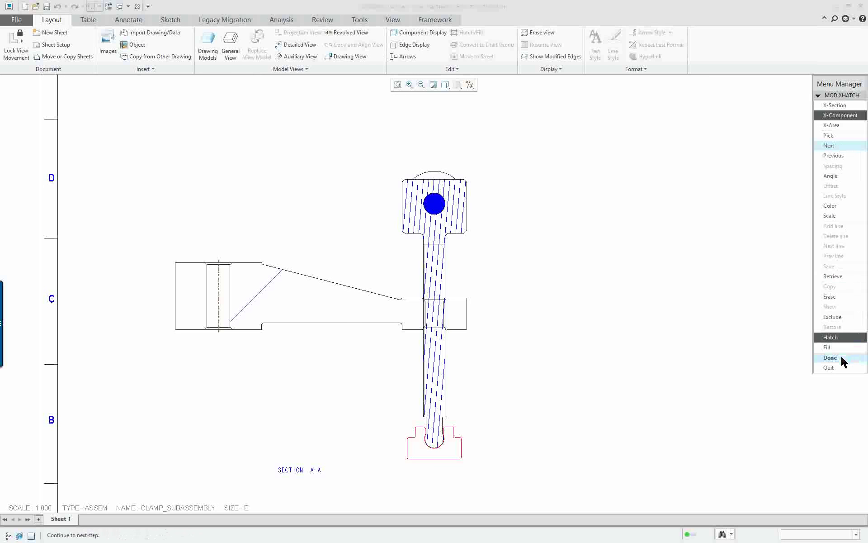
left_click(840, 338)
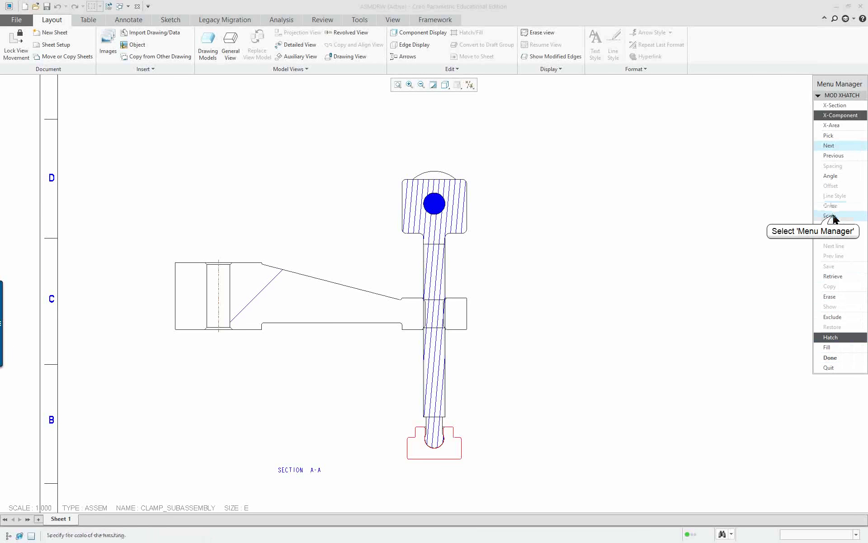
double_click(845, 416)
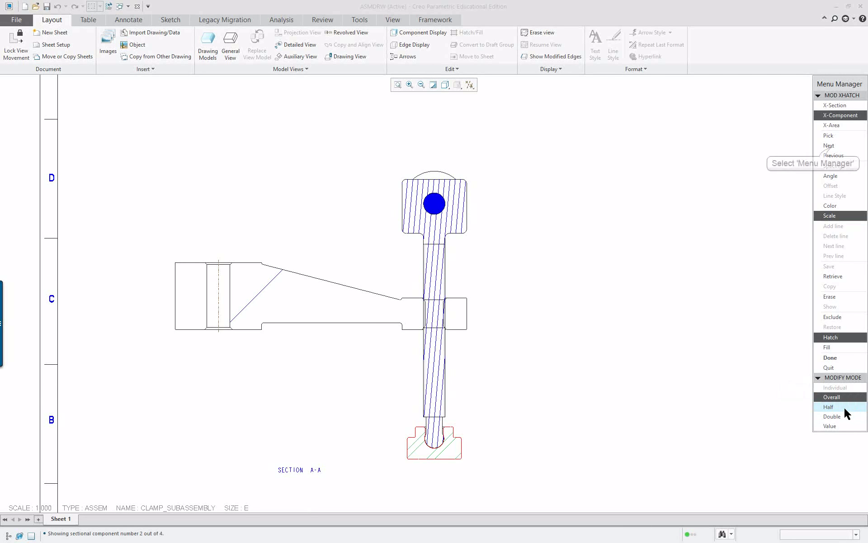
- Go to the vertical spindle's section and set its overall hatch angle to 120
left_click(829, 145)
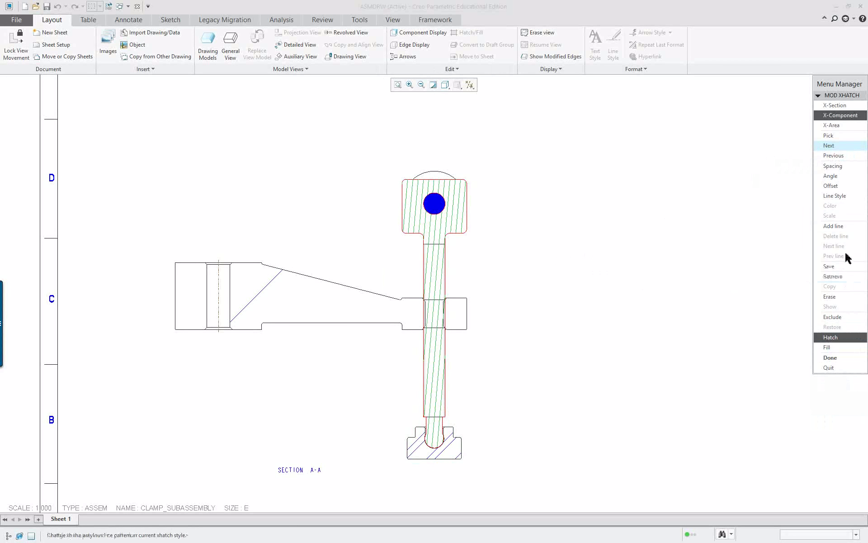
left_click(841, 178)
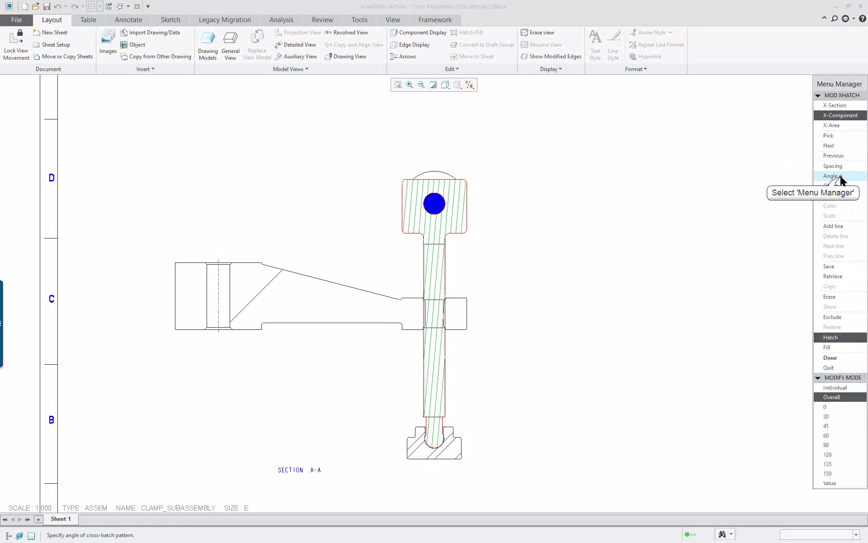
left_click(833, 455)
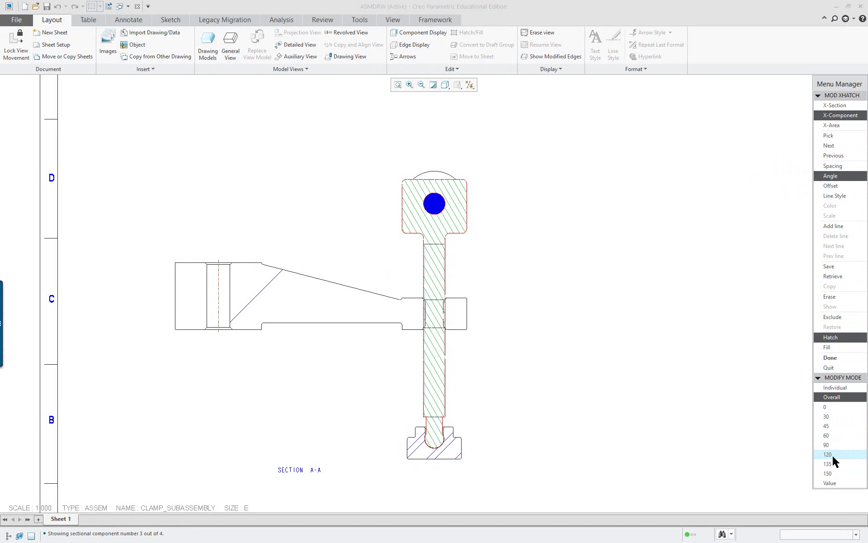
- Tighten the clamp arm's hatching by halving its scale repeatedly, double it once, and finish the hatch edits
left_click(841, 146)
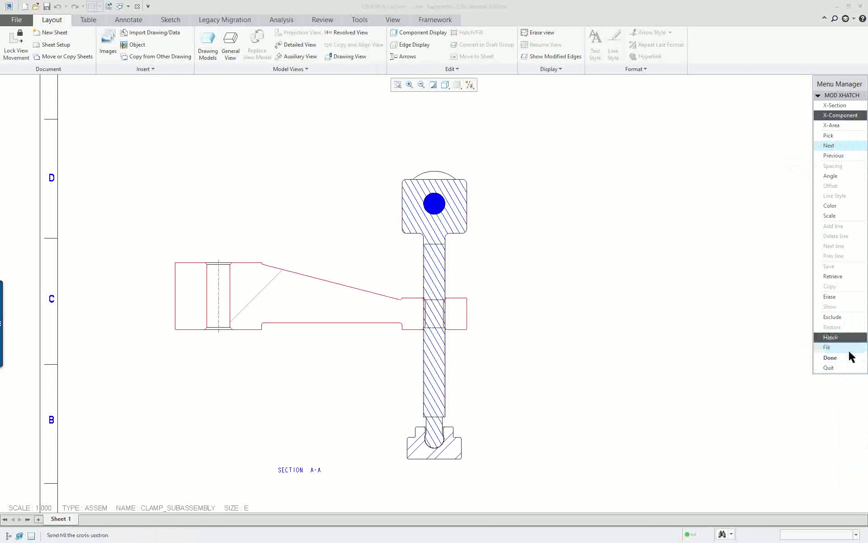
left_click(835, 217)
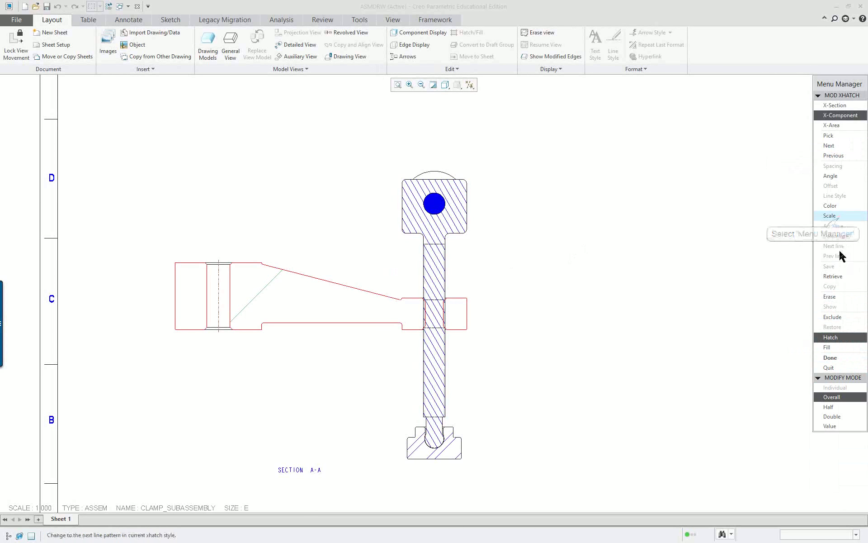
double_click(844, 410)
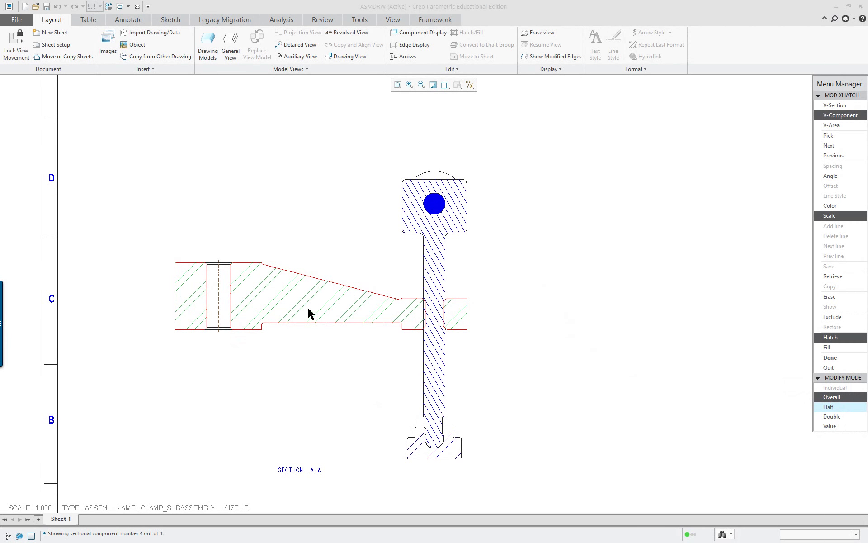
left_click(826, 416)
left_click(832, 359)
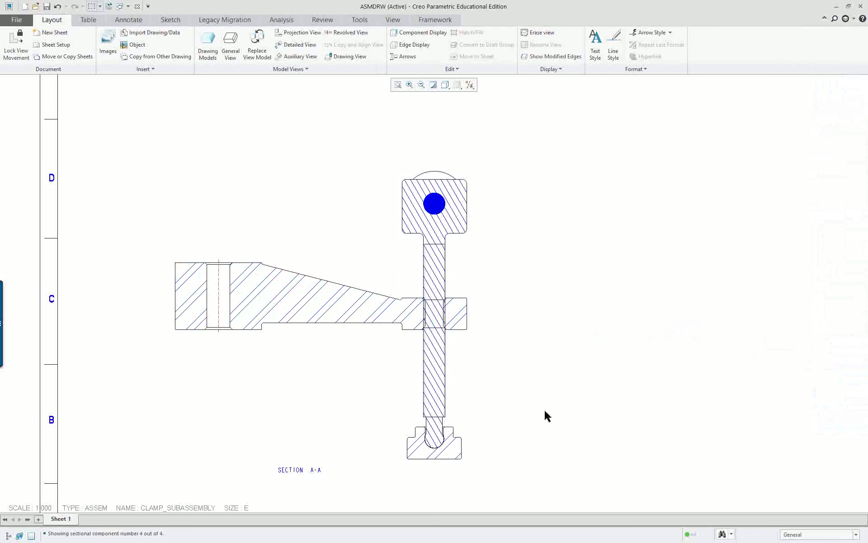
- Delete the SECTION A-A label below the sectioned view
scroll(534, 407, "down", 3)
scroll(450, 466, "up", 3)
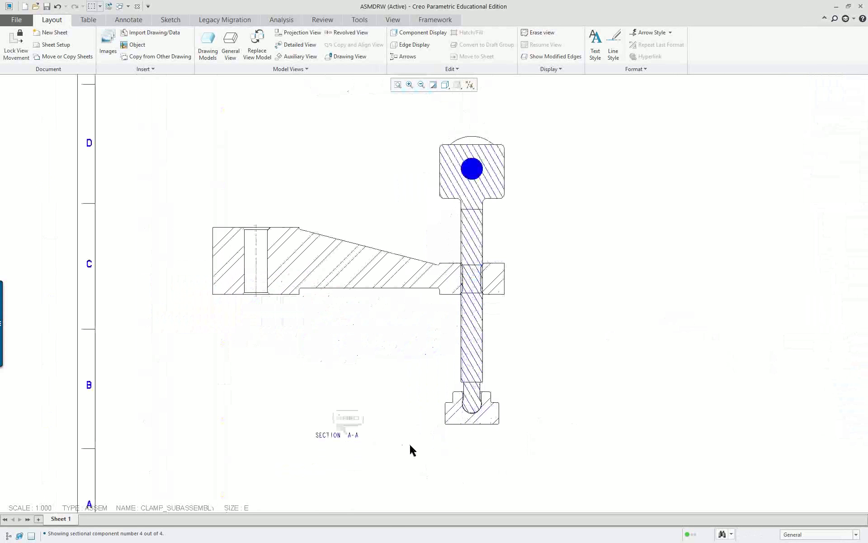
left_click(351, 437)
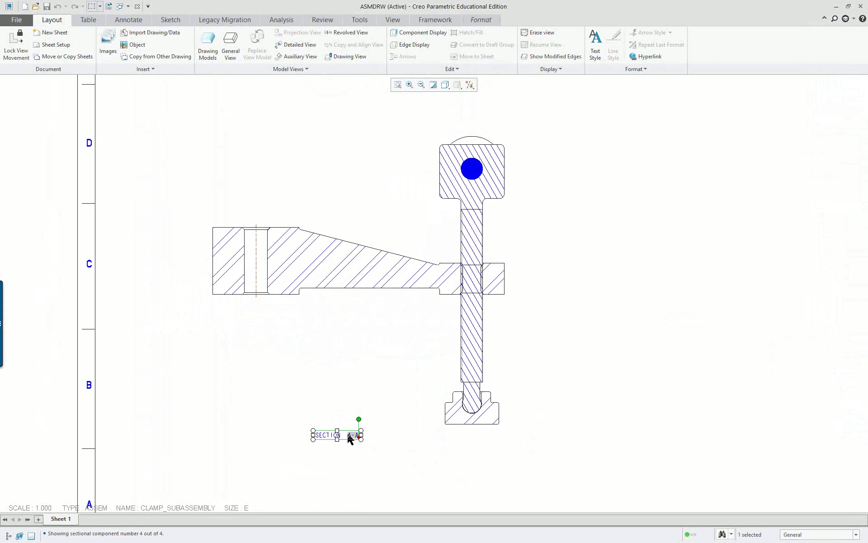
key("Delete")
- Review the sectioned view's cross-section settings, including the boundary and arrow display columns
scroll(602, 345, "up", 8)
scroll(685, 218, "down", 1)
double_click(539, 306)
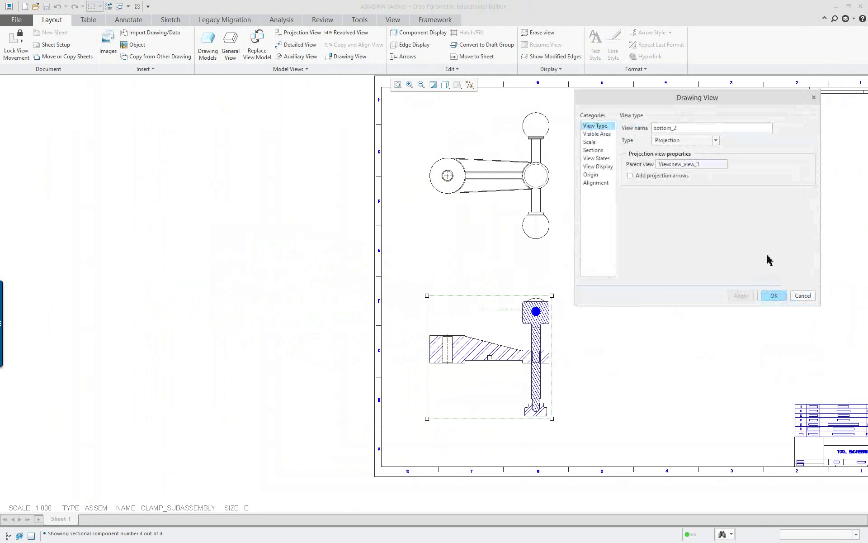
left_click(593, 150)
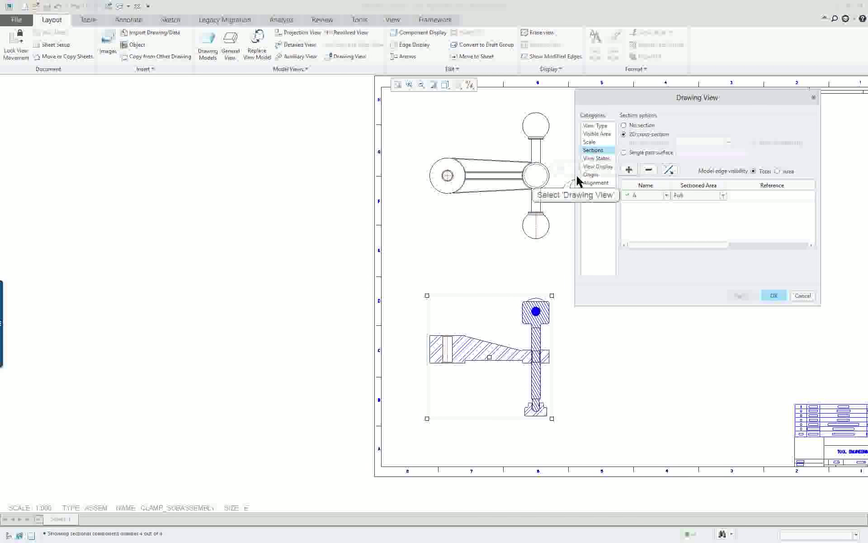
mouse_move(575, 180)
left_mouse_down()
mouse_move(150, 184)
mouse_move(219, 184)
left_mouse_up()
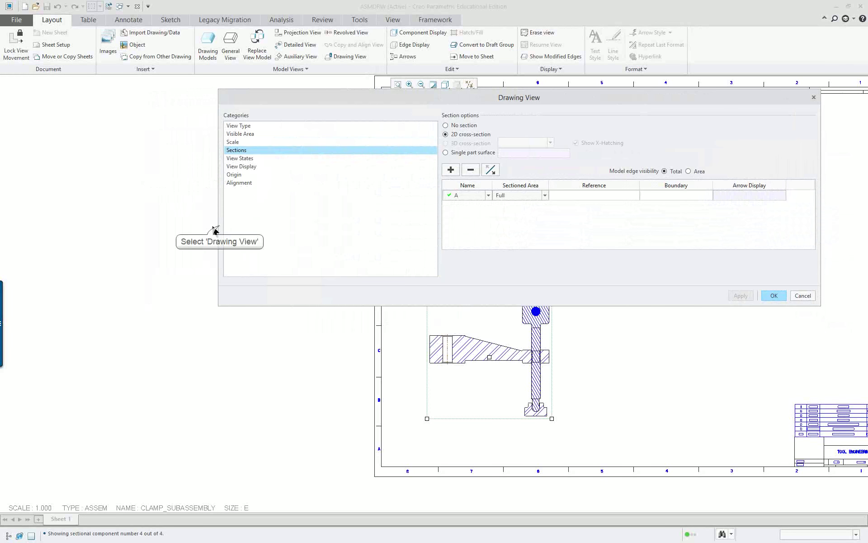
mouse_move(219, 225)
left_mouse_down()
mouse_move(279, 215)
mouse_move(621, 214)
left_mouse_up()
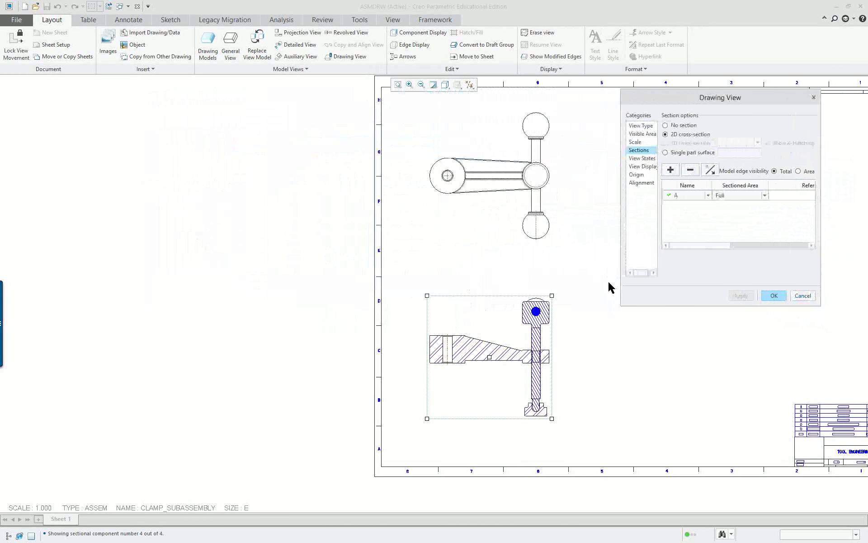
left_click(775, 296)
- Add the cross-section's cutting-plane arrows to the front view above it
right_click(613, 321)
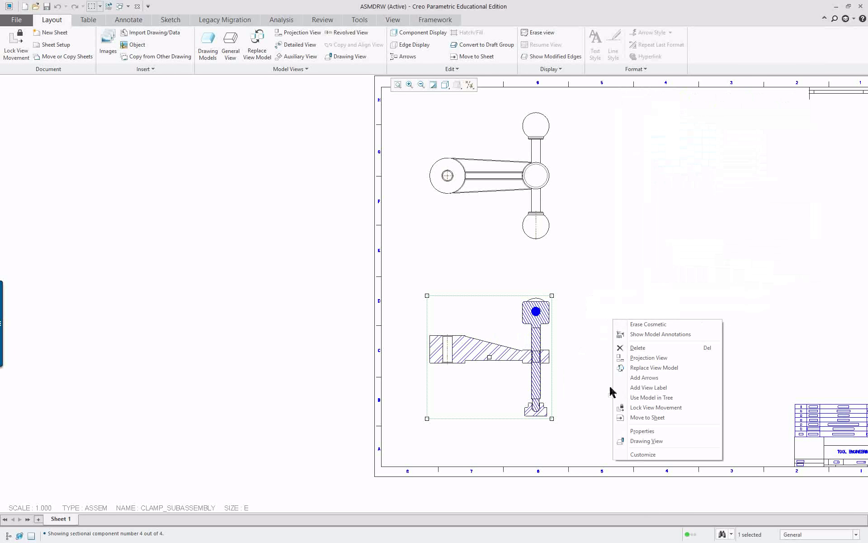
left_click(659, 378)
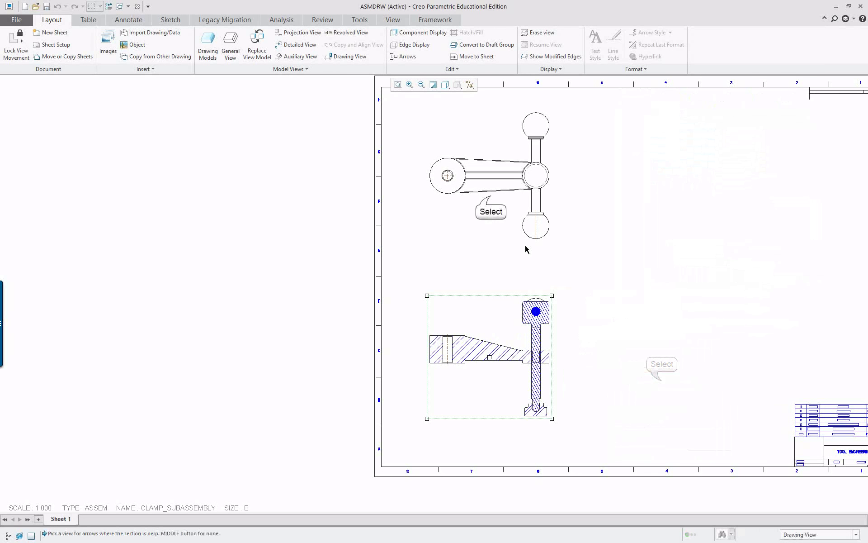
left_click(493, 199)
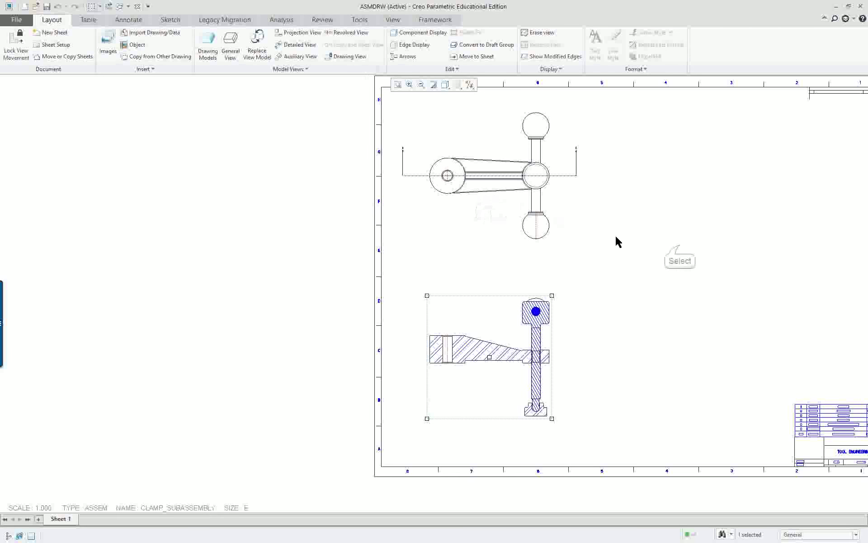
- Examine the front view's cutting-plane arrows, the parts list and title block, and the overall sheet layout
left_click(654, 145)
scroll(652, 144, "up", 4)
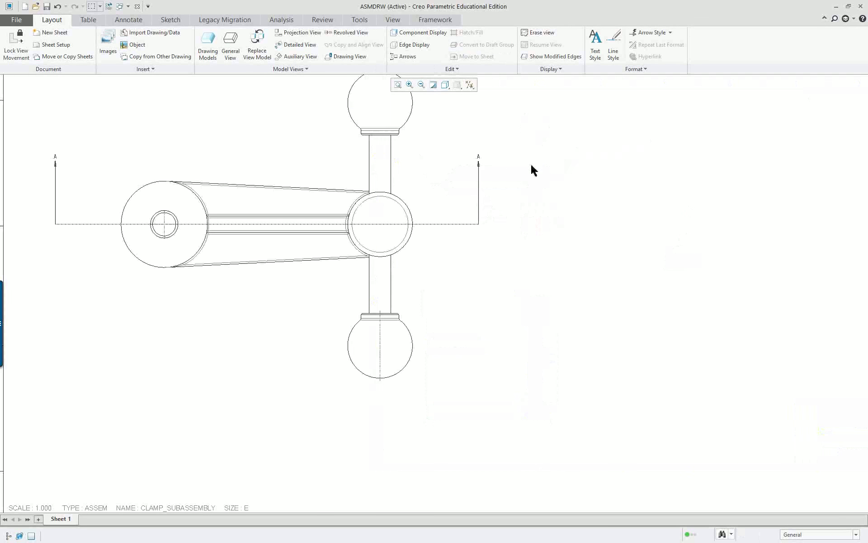
scroll(542, 204, "down", 1)
scroll(736, 338, "down", 1)
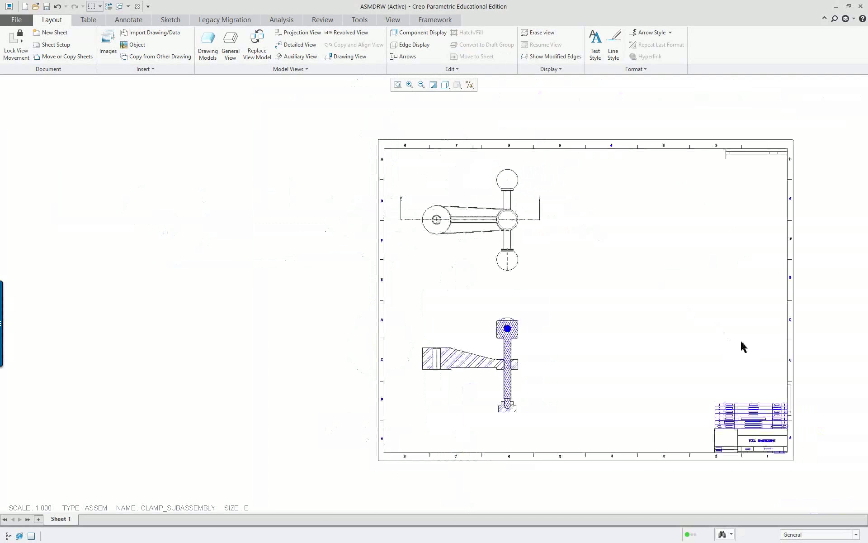
scroll(739, 340, "down", 1)
scroll(827, 477, "up", 4)
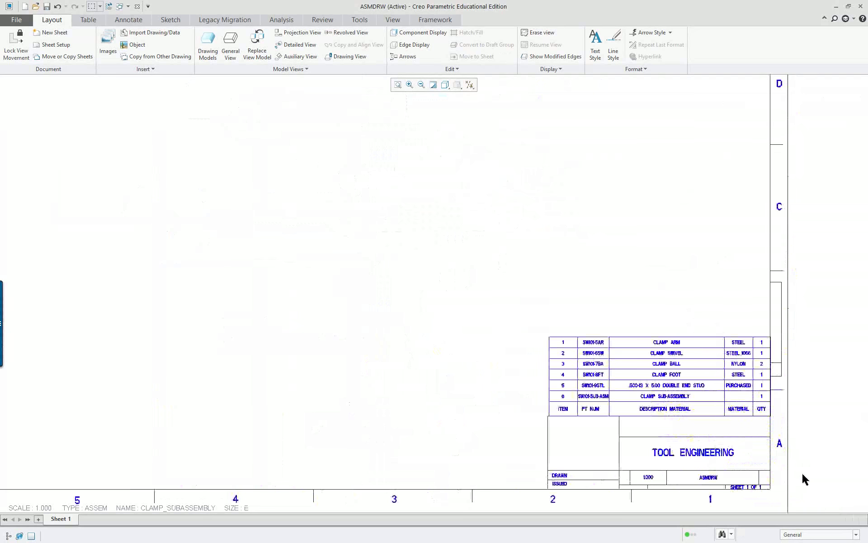
scroll(801, 471, "down", 4)
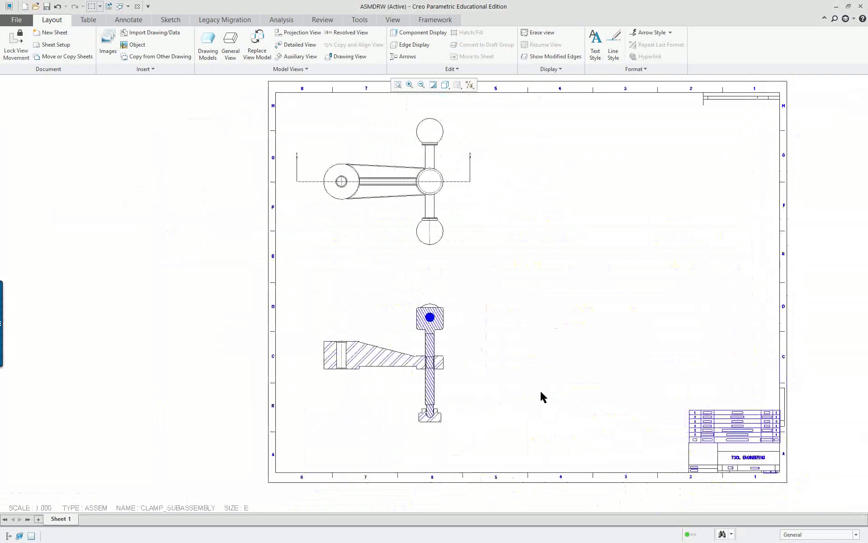
scroll(572, 257, "up", 1)
scroll(558, 249, "down", 1)
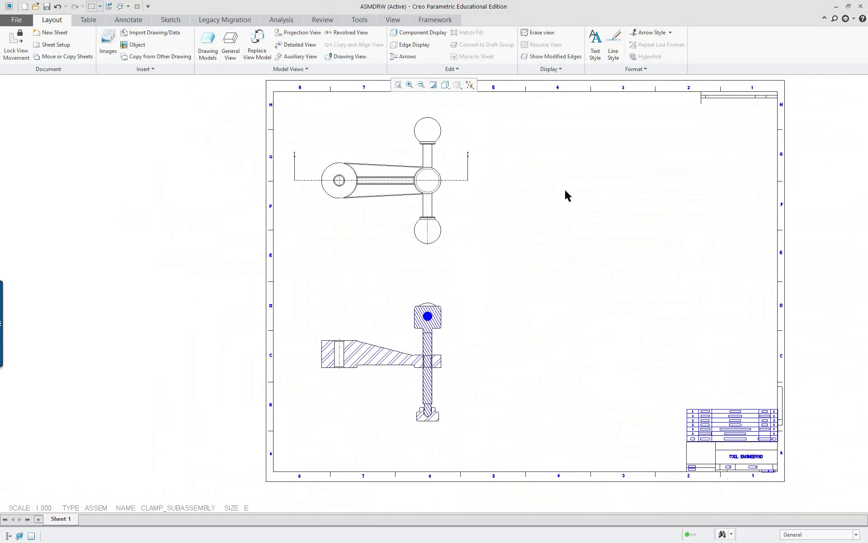
left_click(16, 21)
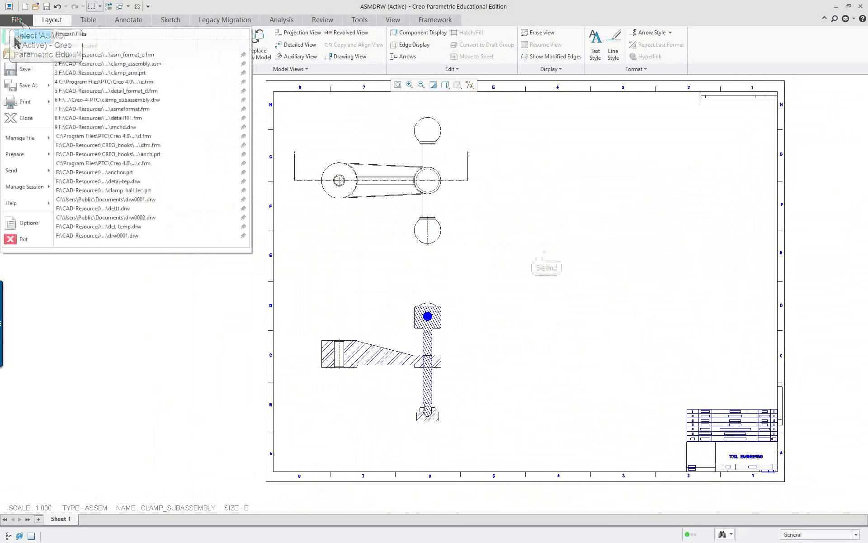
left_click(549, 255)
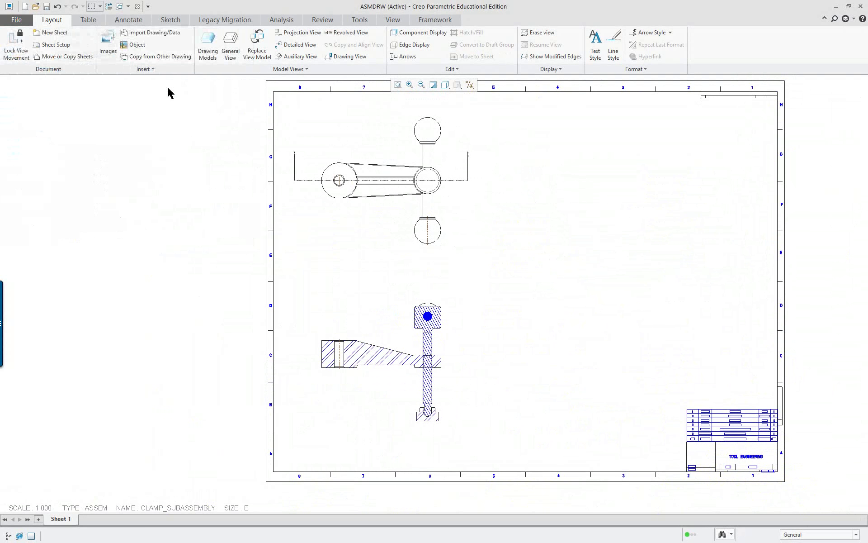
- Create BOM balloons for all listed components in the clamp's front view
left_click(88, 19)
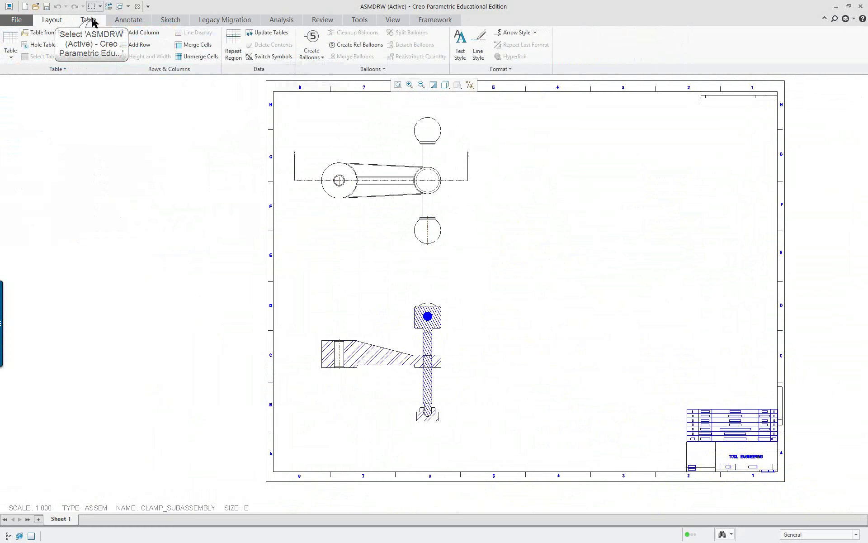
left_click(312, 54)
left_click(351, 71)
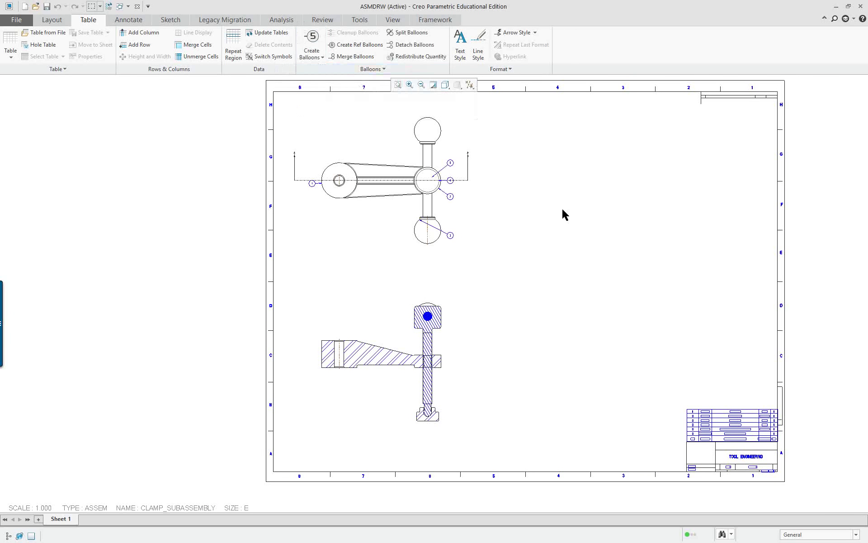
scroll(551, 193, "down", 1)
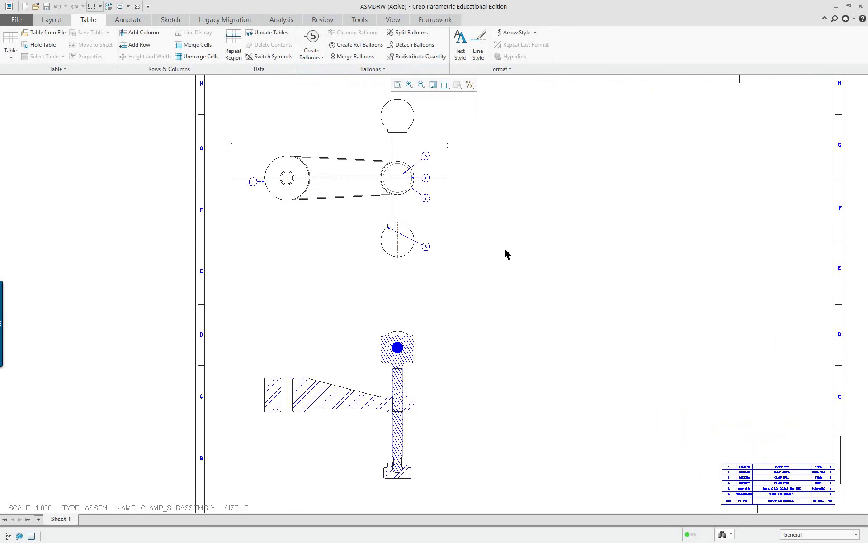
scroll(350, 149, "down", 4)
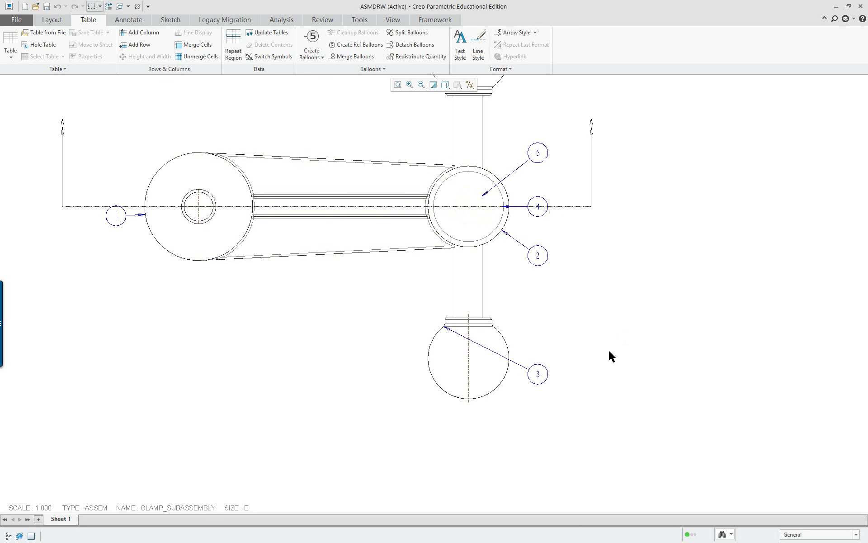
scroll(609, 348, "up", 4)
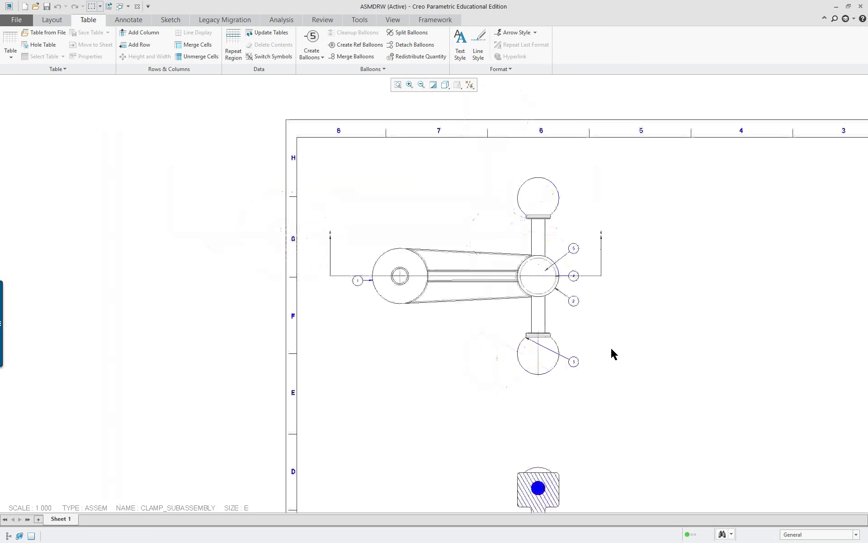
scroll(666, 487, "down", 3)
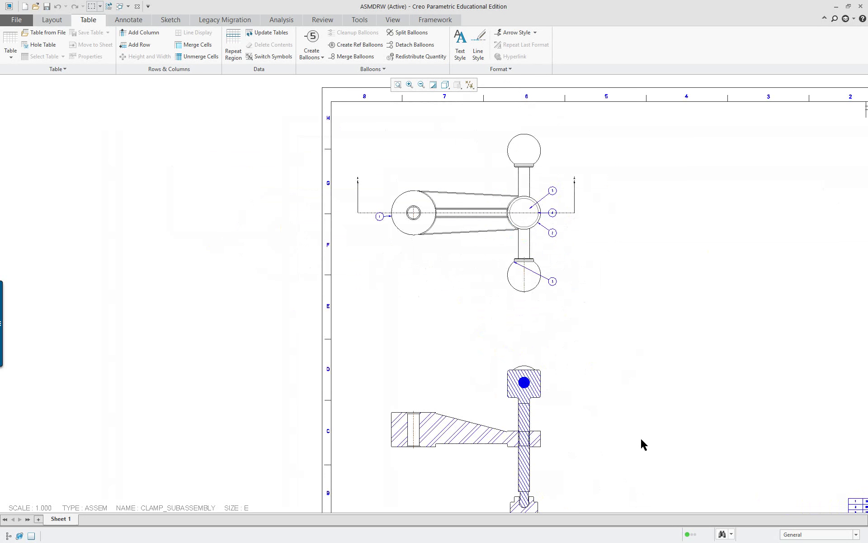
- Switch to full screen and move balloons 3, 5 and 1 from the front view to the sectioned view
key("F11")
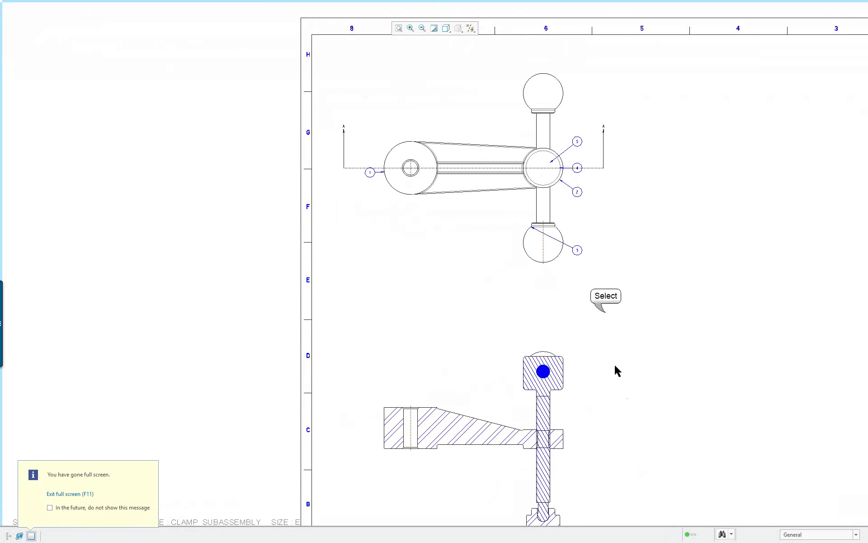
left_click(578, 250)
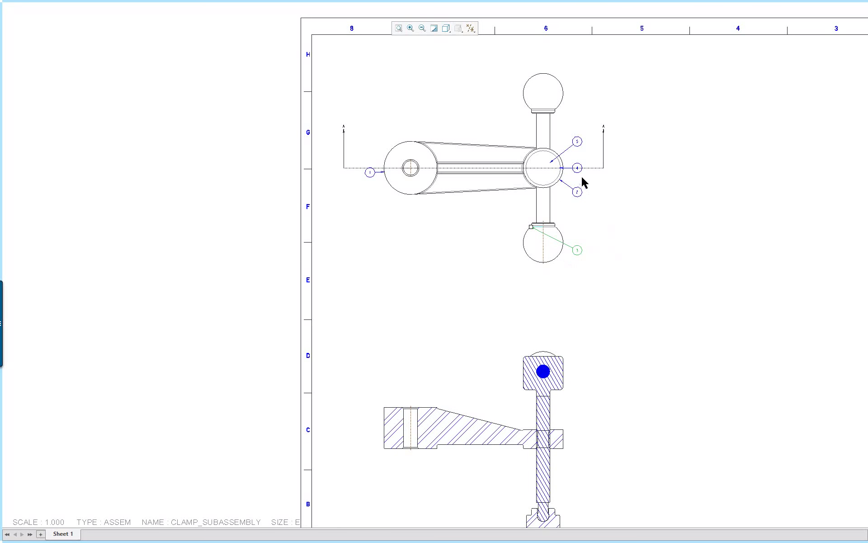
scroll(592, 157, "up", 5)
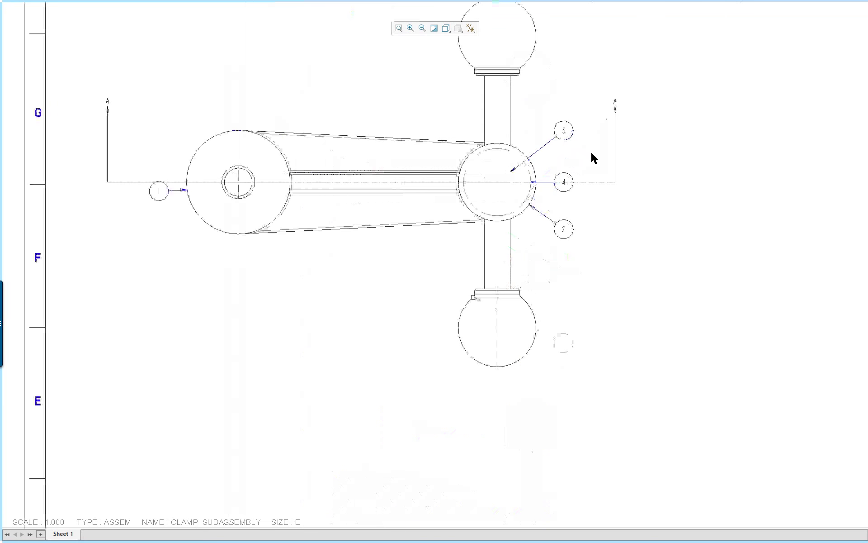
scroll(596, 236, "down", 2)
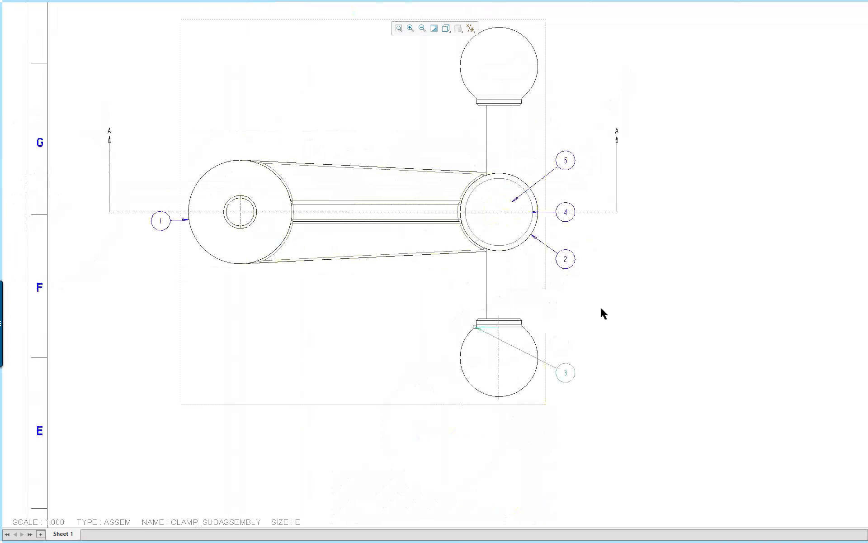
left_click(566, 162, "ctrl")
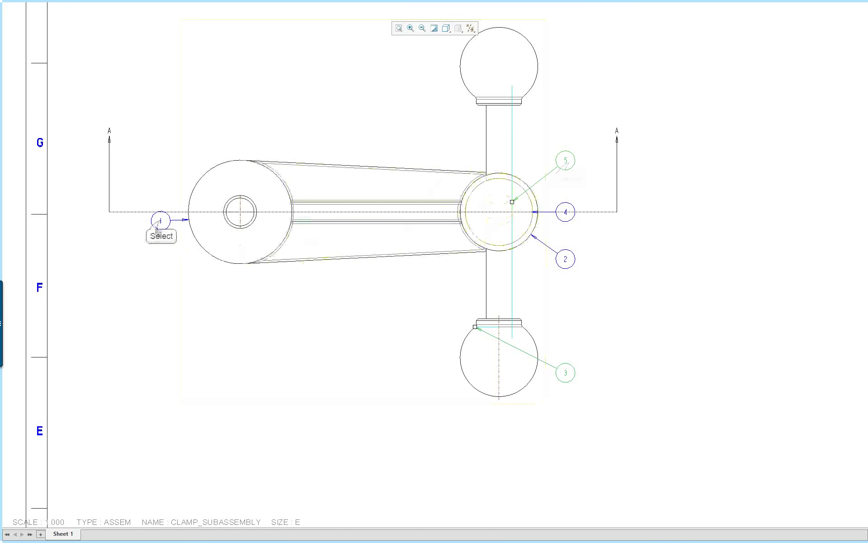
left_click(161, 220, "ctrl")
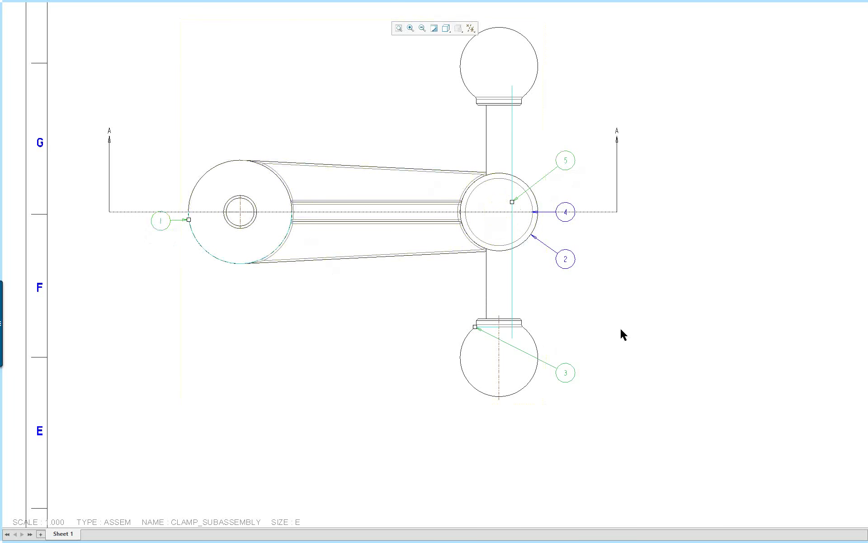
scroll(642, 326, "down", 5)
scroll(670, 452, "up", 5)
right_click(525, 313)
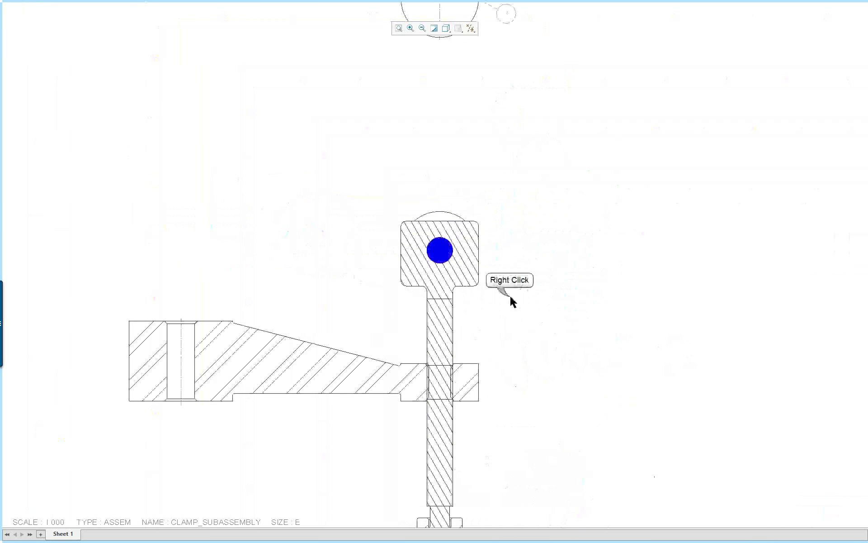
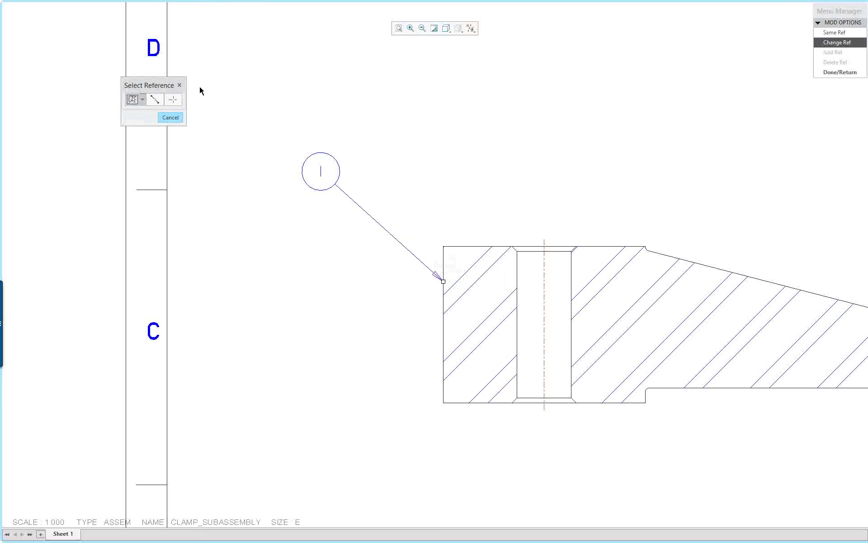
- Reattach balloon 1's leader to the clamp arm's outer vertical edge in the sectioned view
left_click(444, 276)
middle_click(608, 113)
scroll(606, 139, "down", 5)
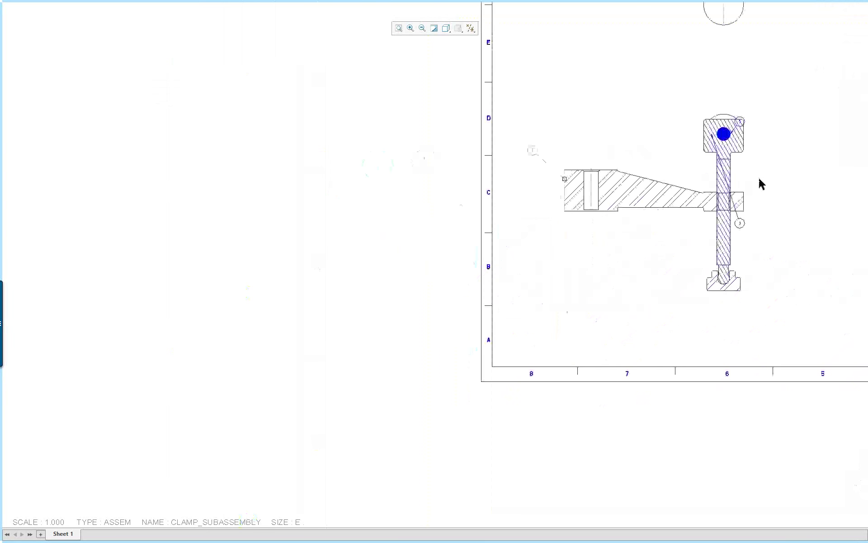
- Reposition balloon 3 above the clamp arm, to the left of the swivel head in the sectioned view
scroll(761, 184, "up", 5)
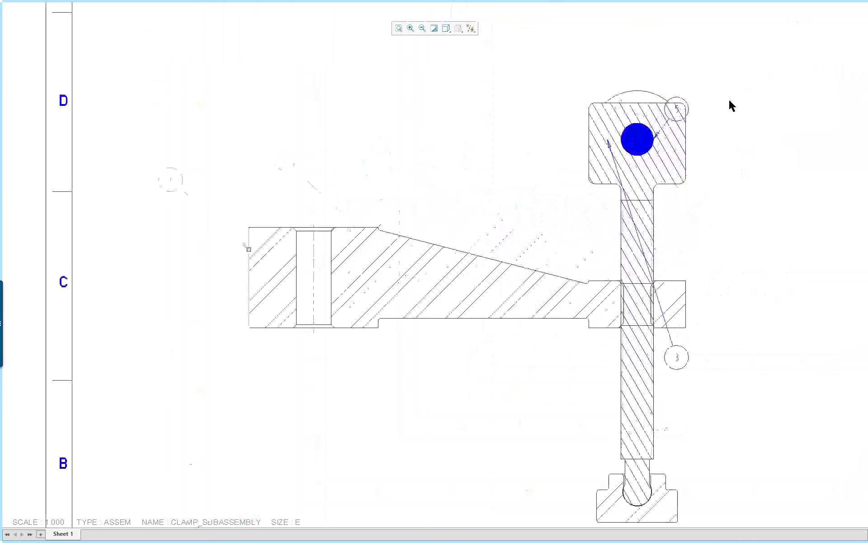
scroll(729, 102, "up", 2)
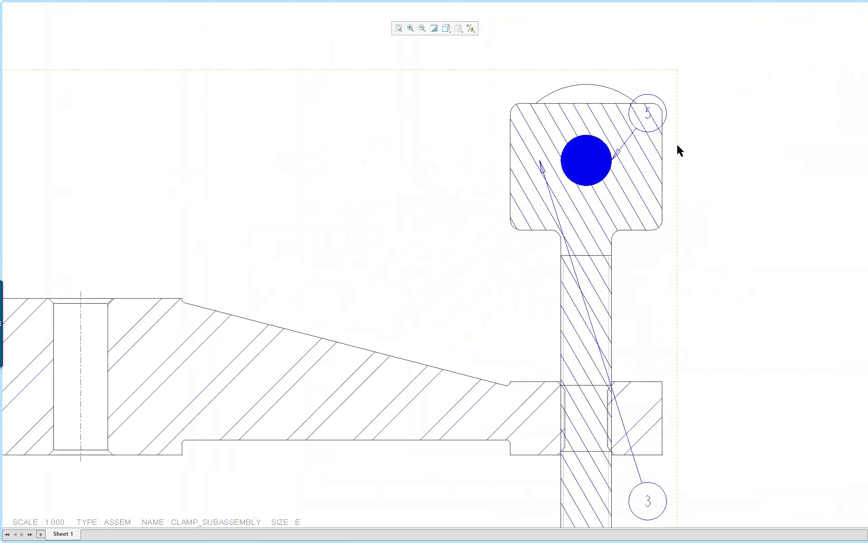
scroll(698, 147, "down", 2)
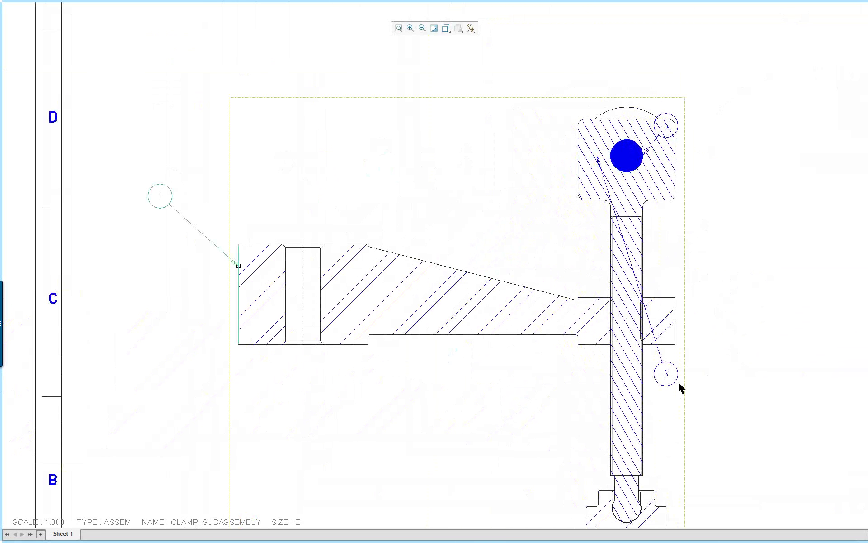
scroll(750, 441, "down", 2)
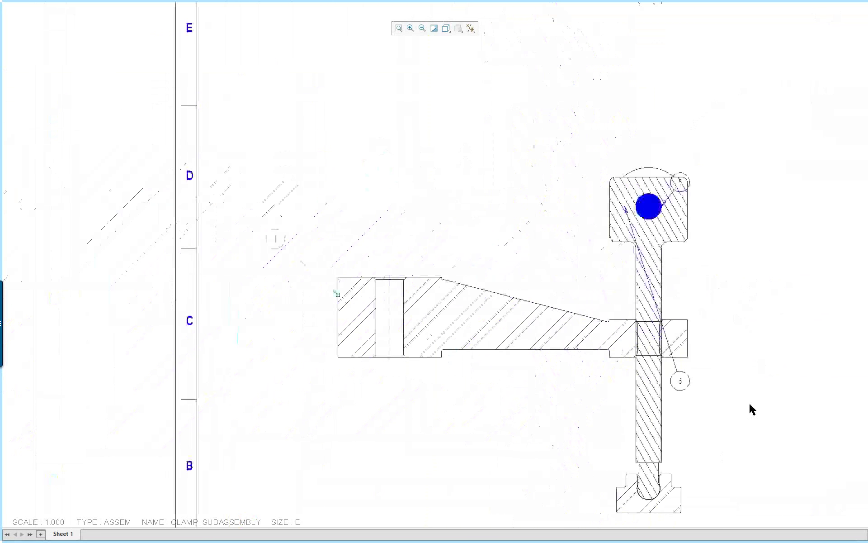
scroll(751, 409, "up", 1)
scroll(765, 289, "up", 1)
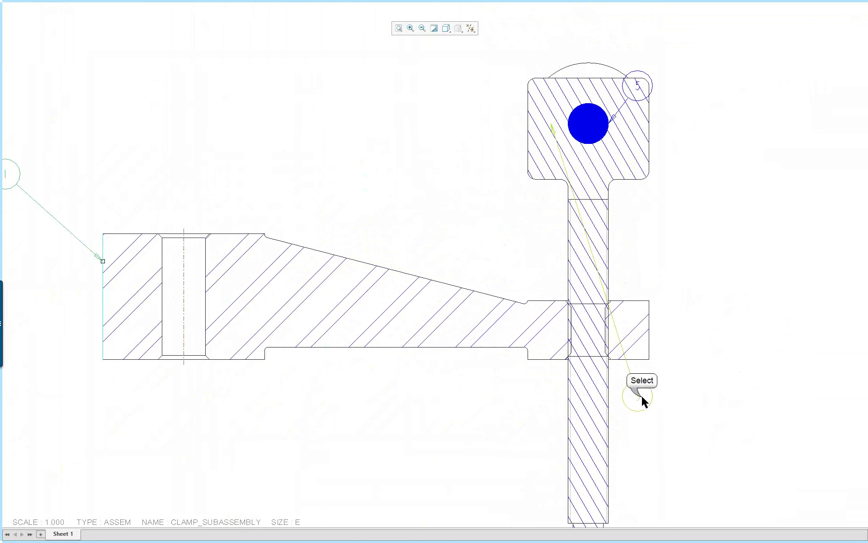
left_click_drag(641, 397, 414, 82)
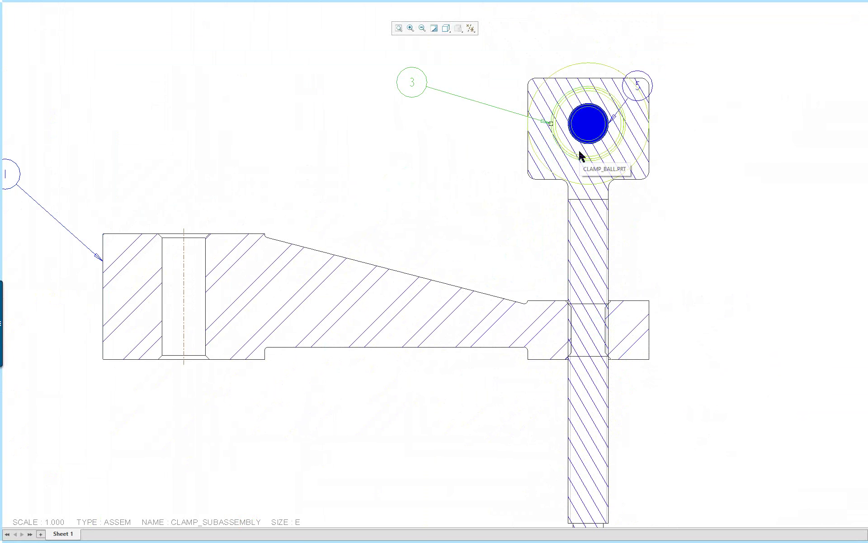
scroll(640, 169, "down", 1)
scroll(624, 59, "up", 1)
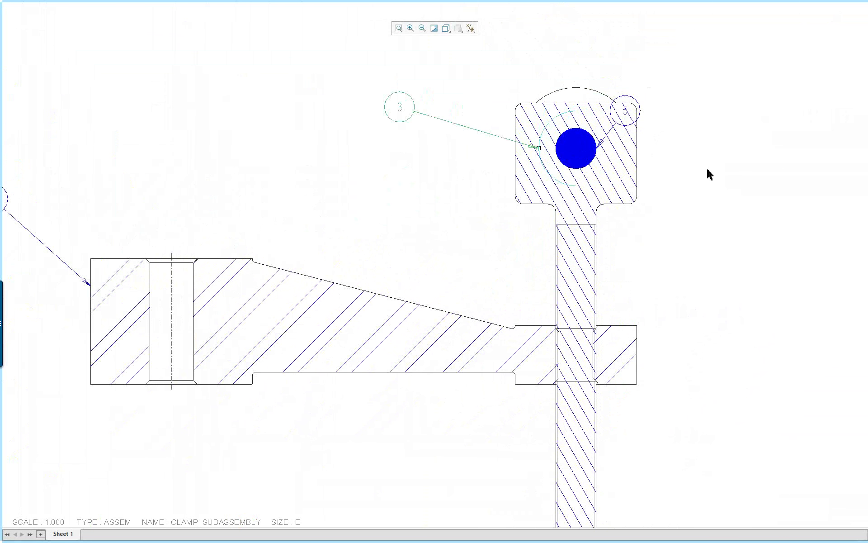
- Examine the parts list's item numbers and descriptions to identify the components the balloons refer to
scroll(733, 317, "down", 3)
scroll(742, 320, "down", 2)
scroll(810, 378, "down", 2)
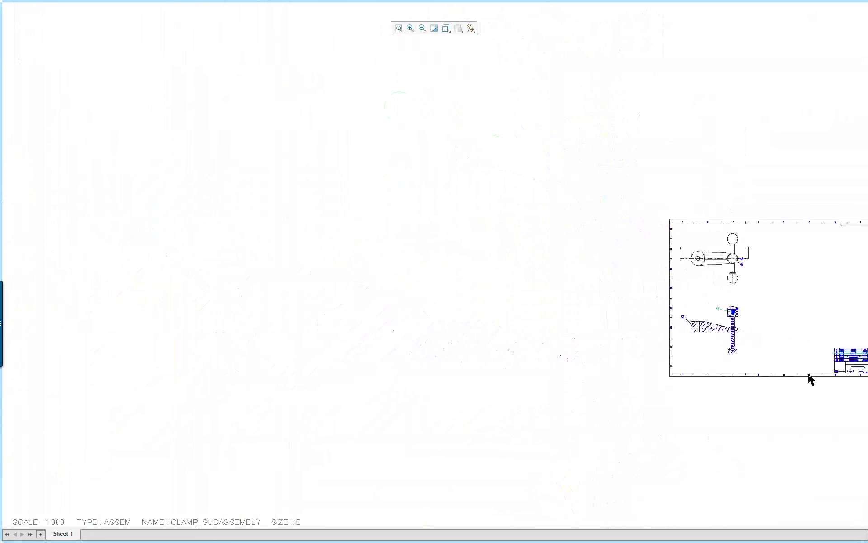
scroll(864, 372, "up", 1)
scroll(864, 372, "up", 3)
scroll(782, 357, "up", 2)
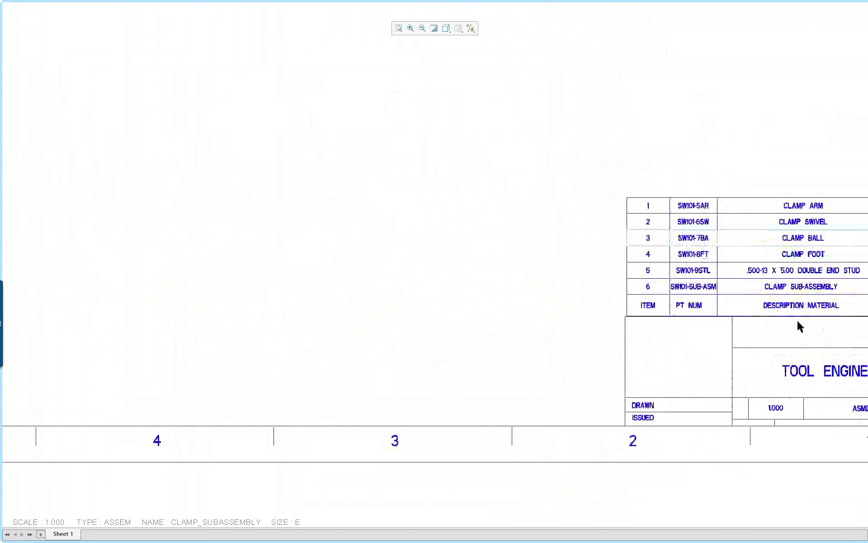
scroll(473, 246, "down", 8)
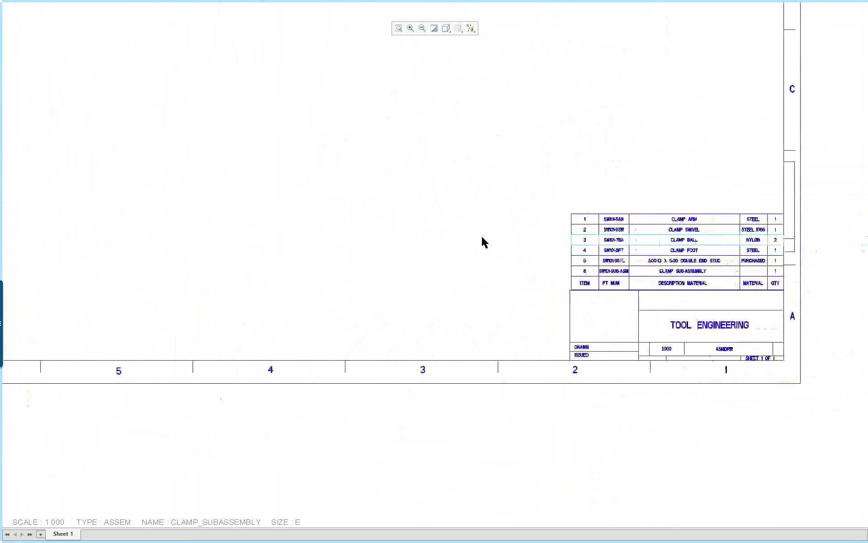
scroll(308, 48, "up", 5)
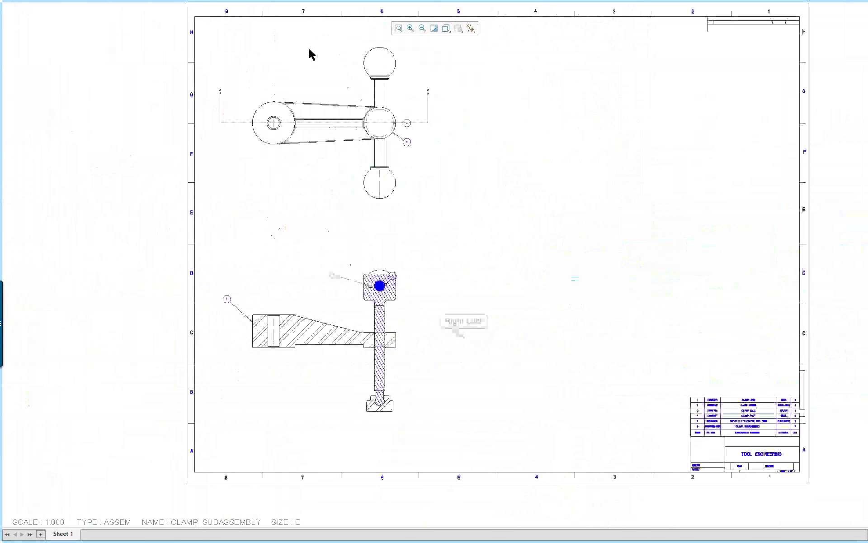
- Move balloon 3 from the sectioned view back to the front view
right_click(467, 342)
left_click(506, 383)
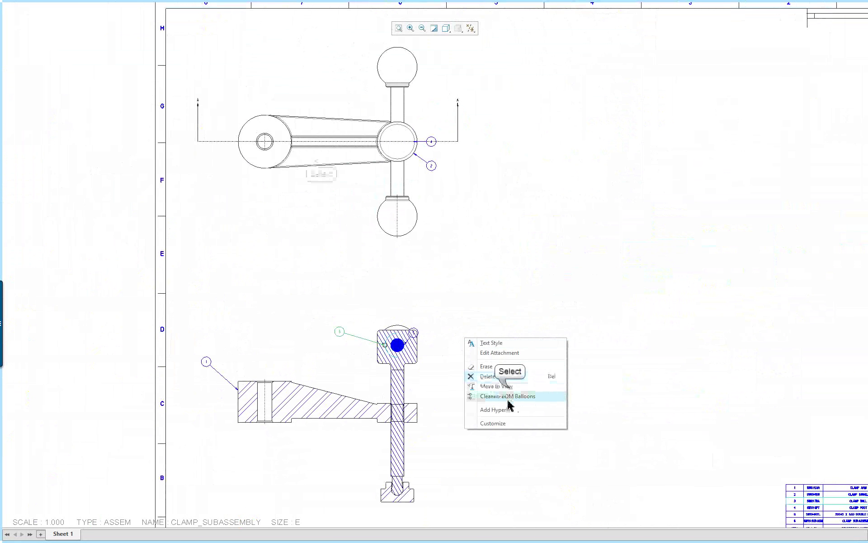
left_click(321, 161)
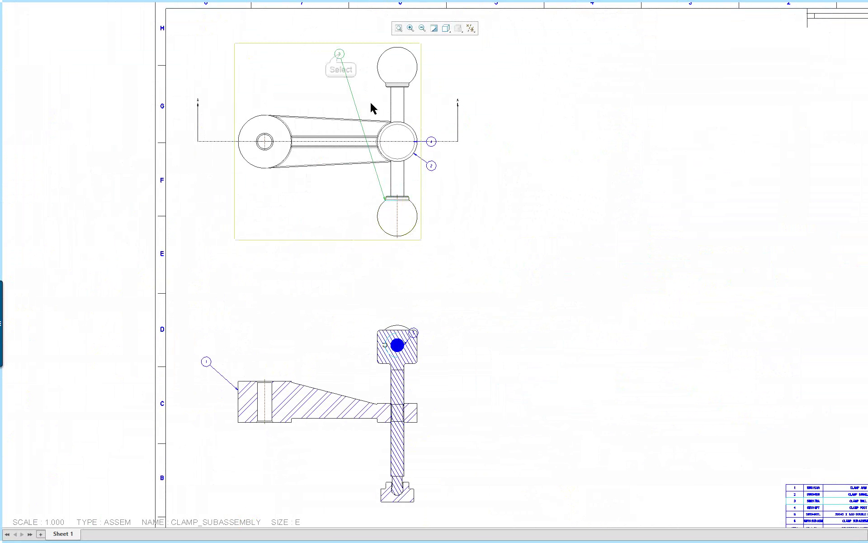
- Reposition balloon 3 below and to the right of the front view's lower clamp ball and reattach its leader to the ball's outer edge
left_click(341, 55)
left_click_drag(341, 54, 500, 251)
scroll(426, 227, "up", 3)
right_click(484, 167)
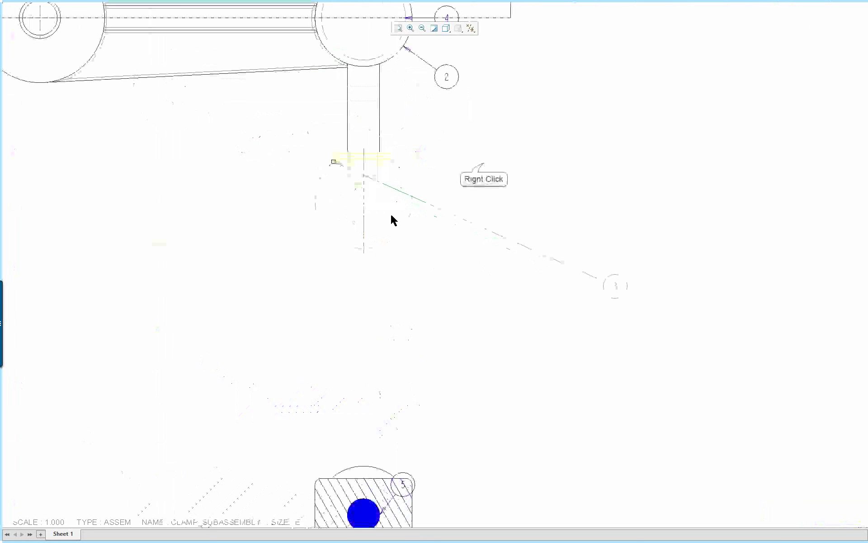
left_click(500, 178)
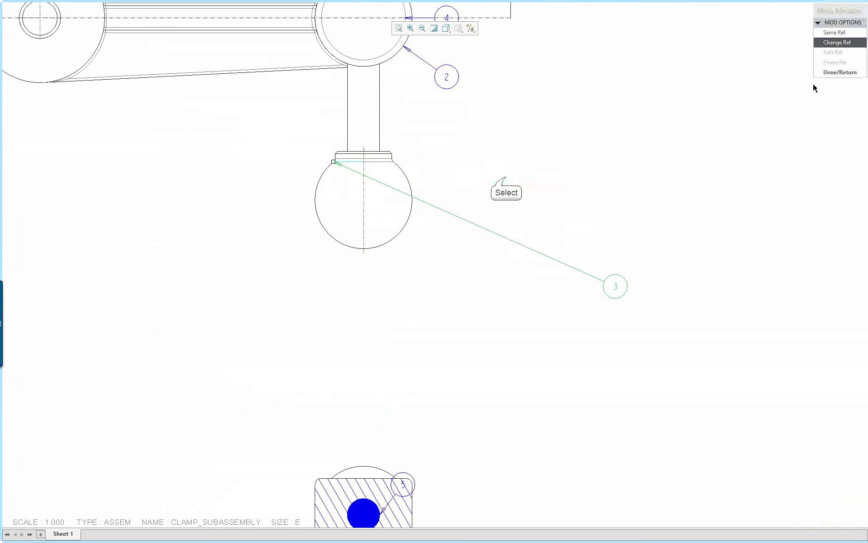
left_click(408, 220)
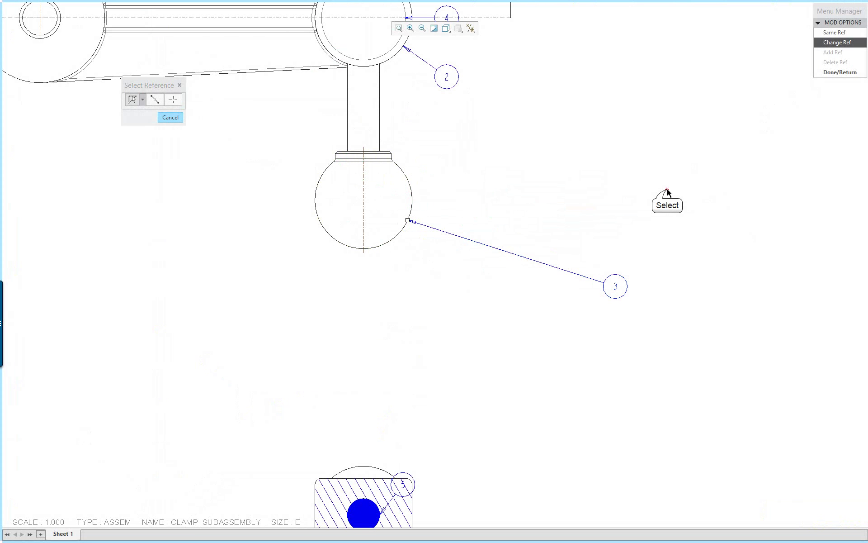
- Examine the parts list's item numbers and descriptions and compare them with the balloons on the views
scroll(664, 192, "down", 3)
scroll(663, 176, "down", 4)
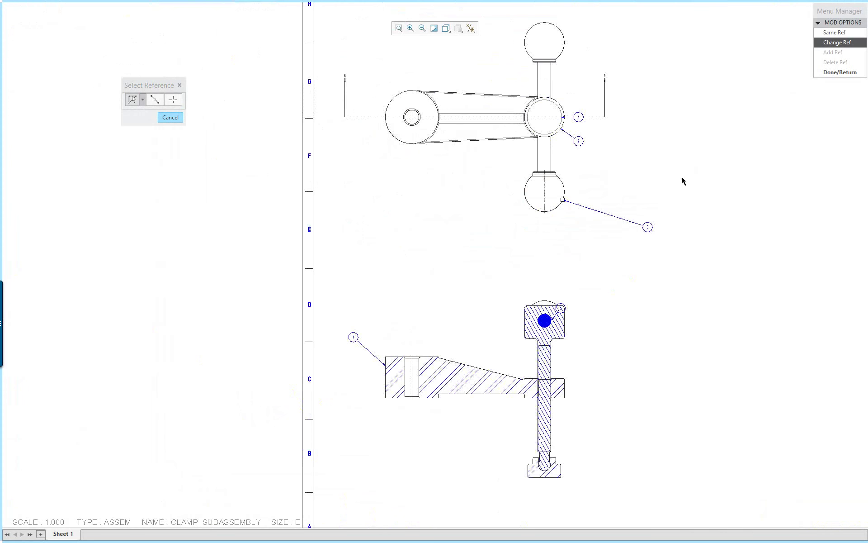
scroll(665, 217, "up", 6)
scroll(709, 310, "down", 5)
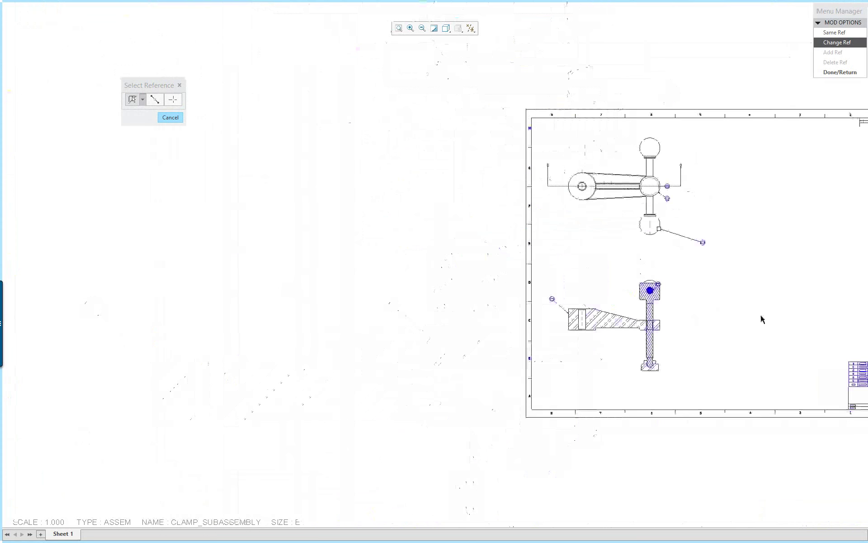
scroll(849, 377, "up", 7)
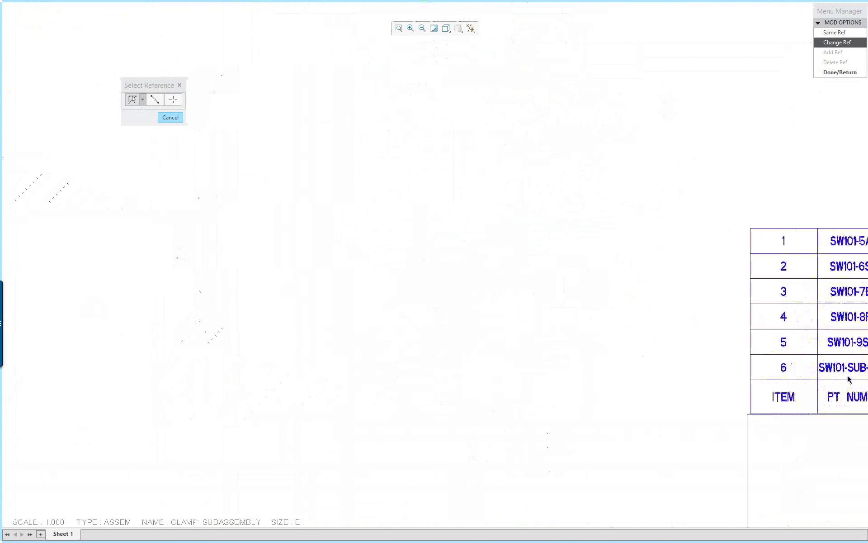
middle_click_drag(849, 378, 603, 310)
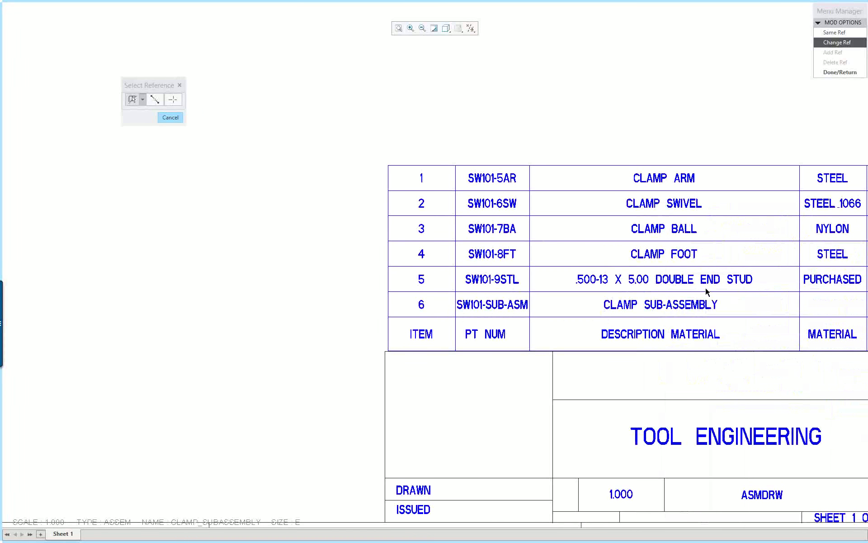
scroll(594, 278, "down", 8)
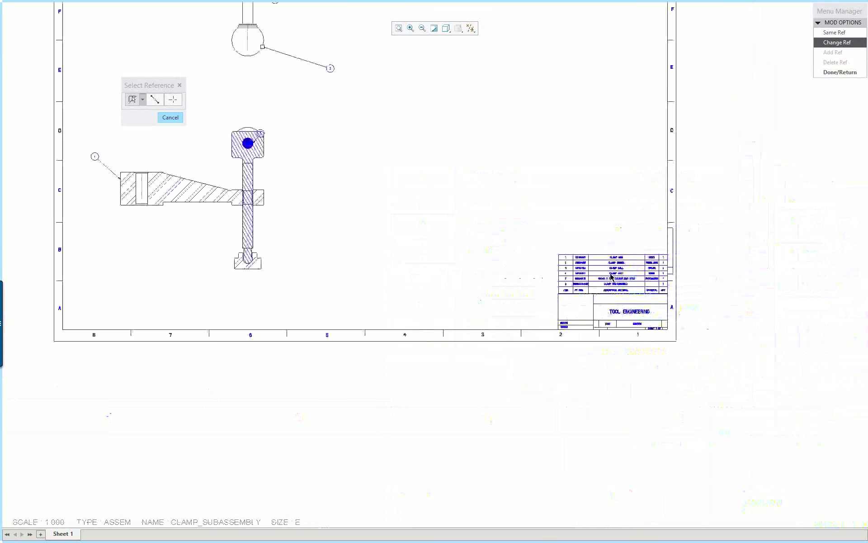
scroll(439, 86, "up", 1)
scroll(438, 87, "up", 3)
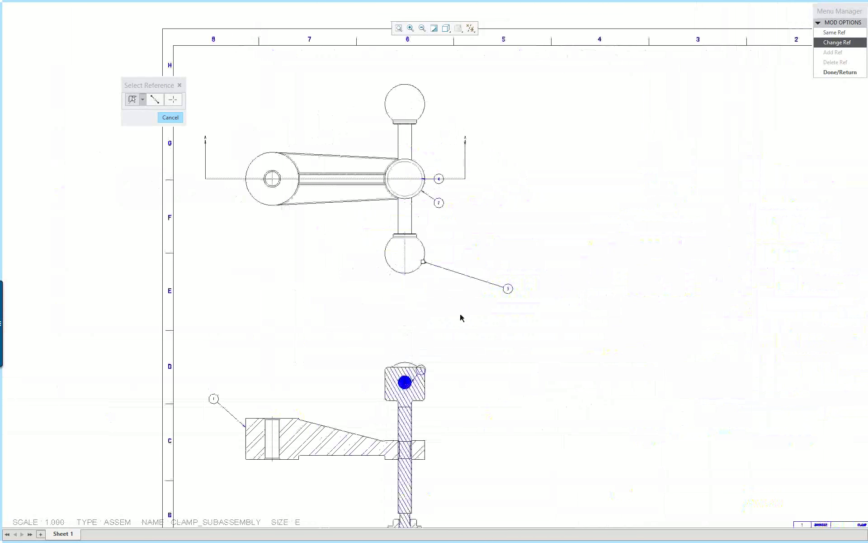
- Inspect balloon 5 at the sectioned swivel head and finish changing balloon 3's attachment
scroll(422, 375, "up", 5)
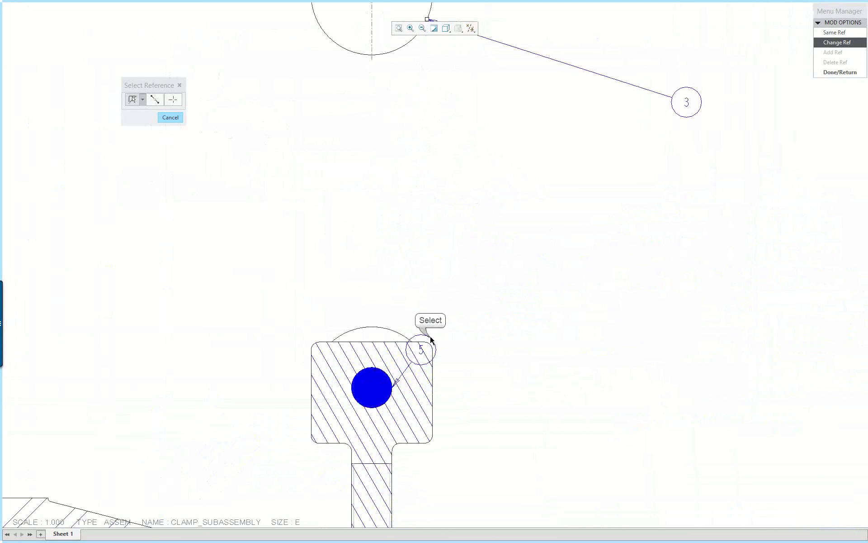
scroll(424, 349, "up", 4)
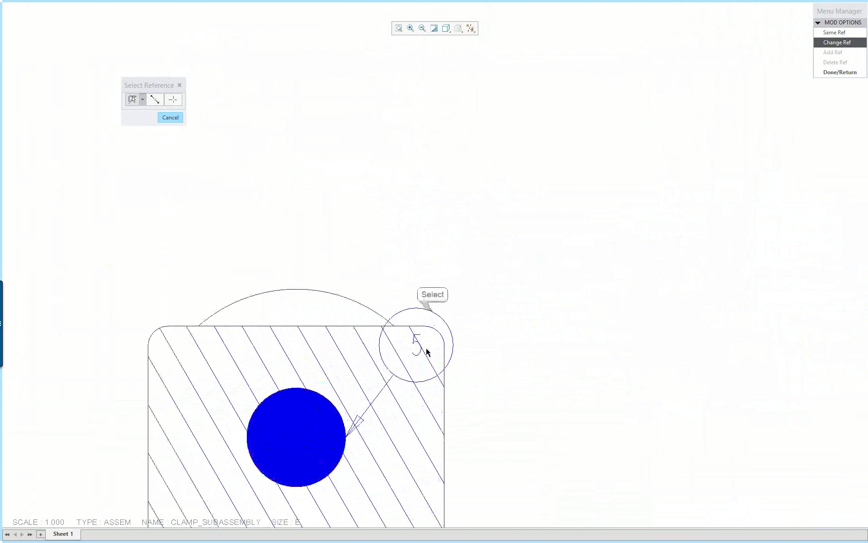
right_click(417, 351)
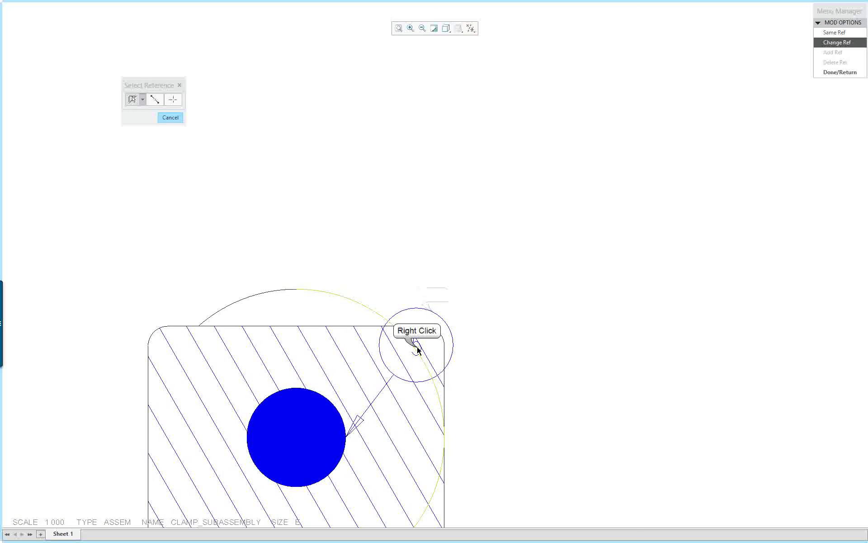
scroll(506, 355, "down", 3)
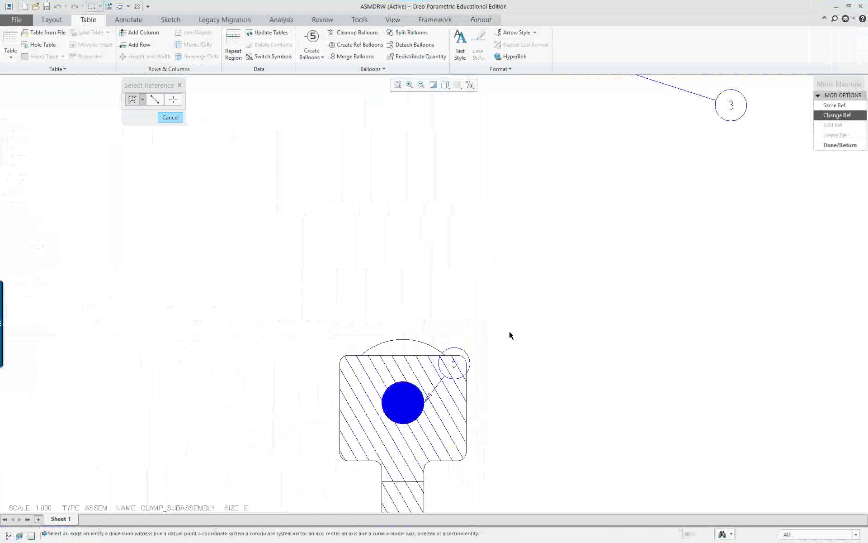
scroll(511, 332, "down", 2)
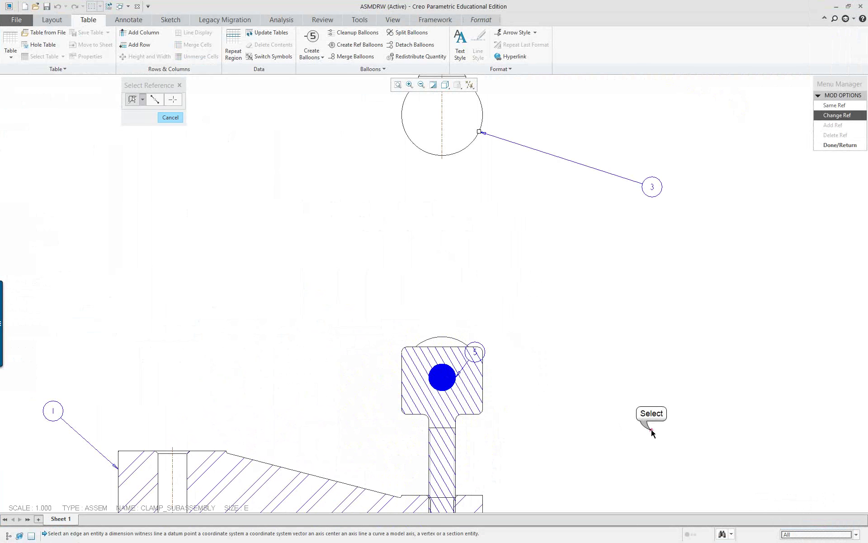
left_click(840, 145)
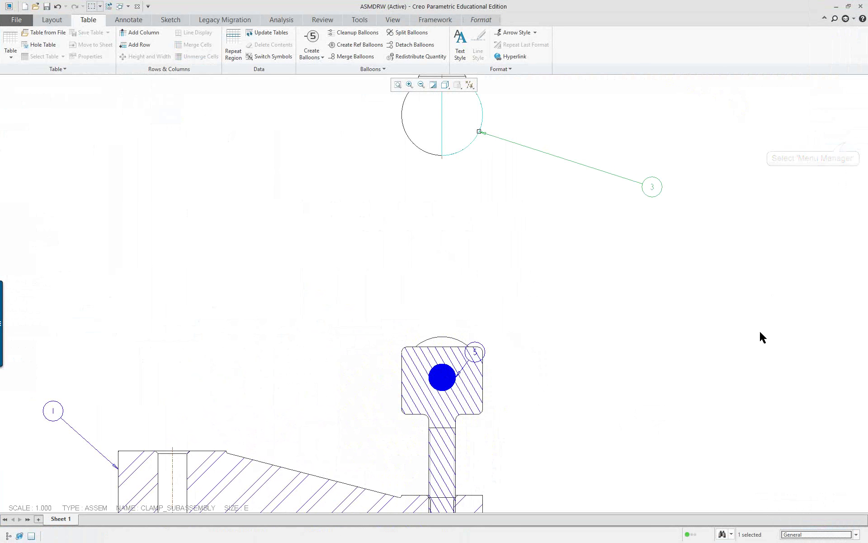
- Move balloon 5 from the sectioned view to the front view
scroll(764, 375, "down", 3)
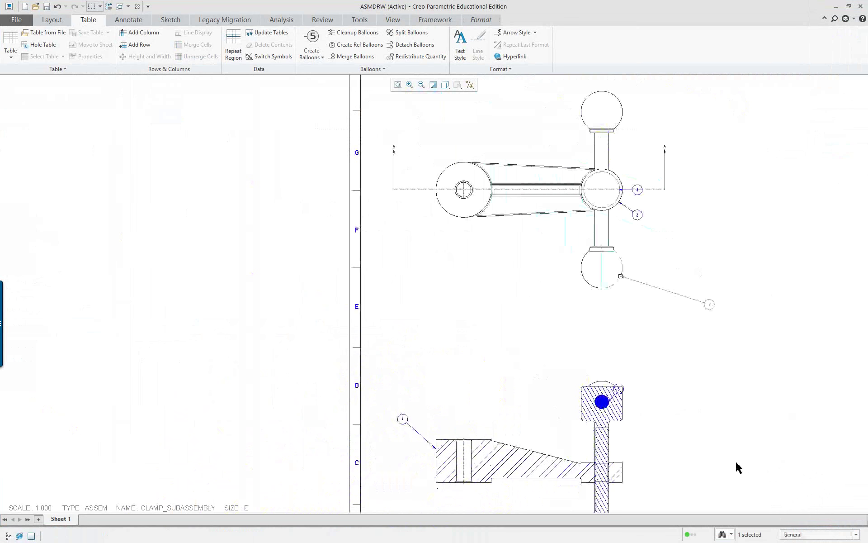
mouse_move(737, 463)
middle_mouse_down()
mouse_move(709, 434)
mouse_move(572, 356)
middle_mouse_up()
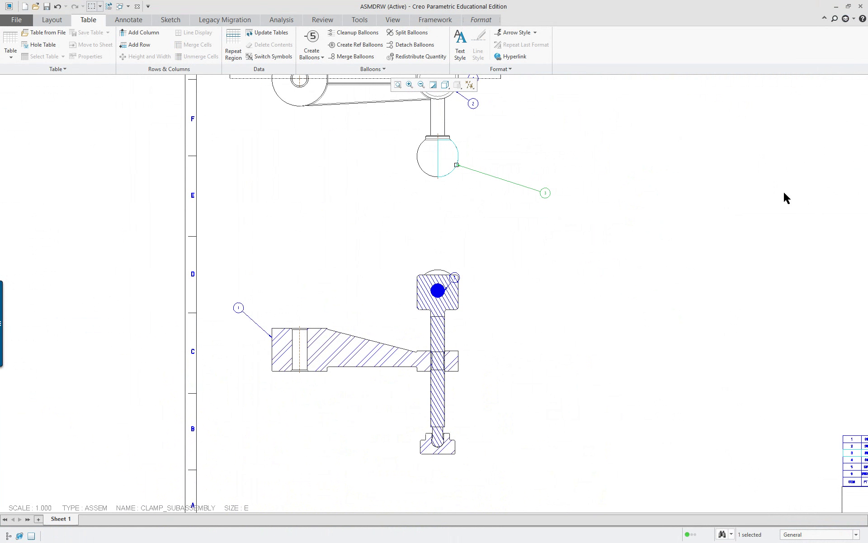
scroll(397, 350, "up", 6)
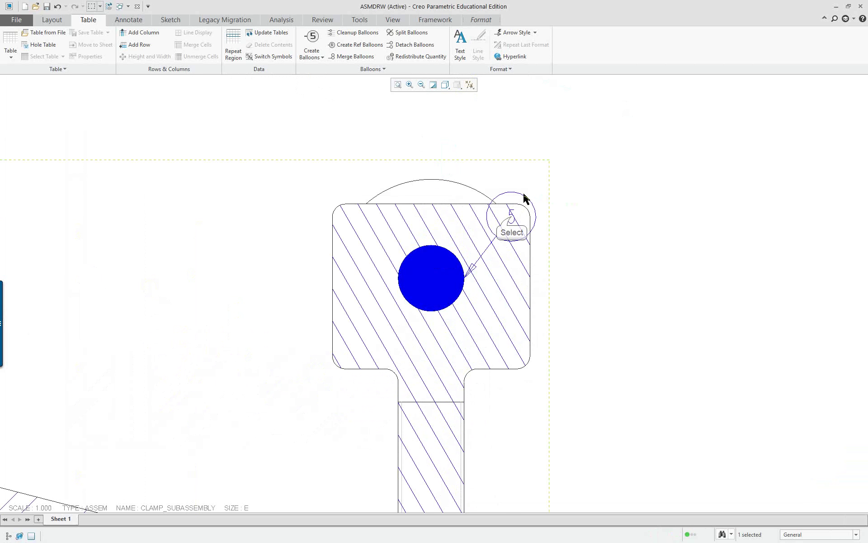
right_click(514, 218)
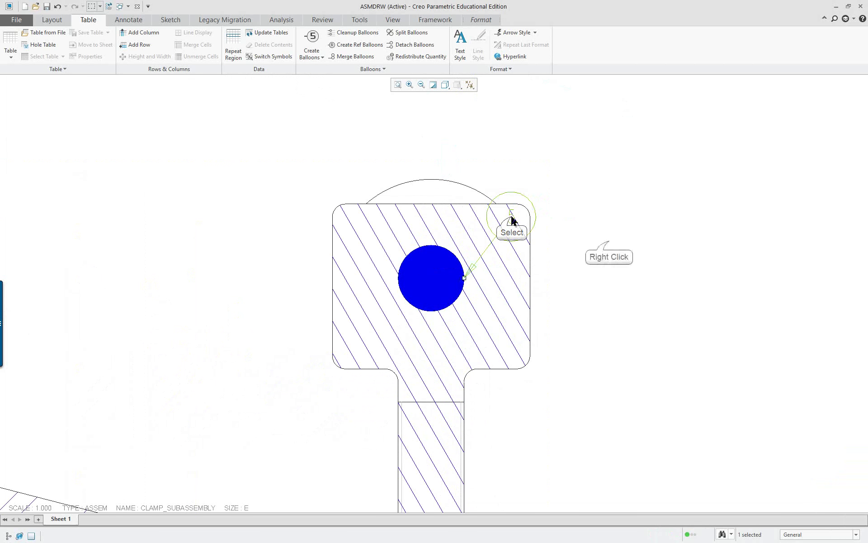
right_click(609, 242)
left_click(642, 289)
scroll(602, 308, "down", 7)
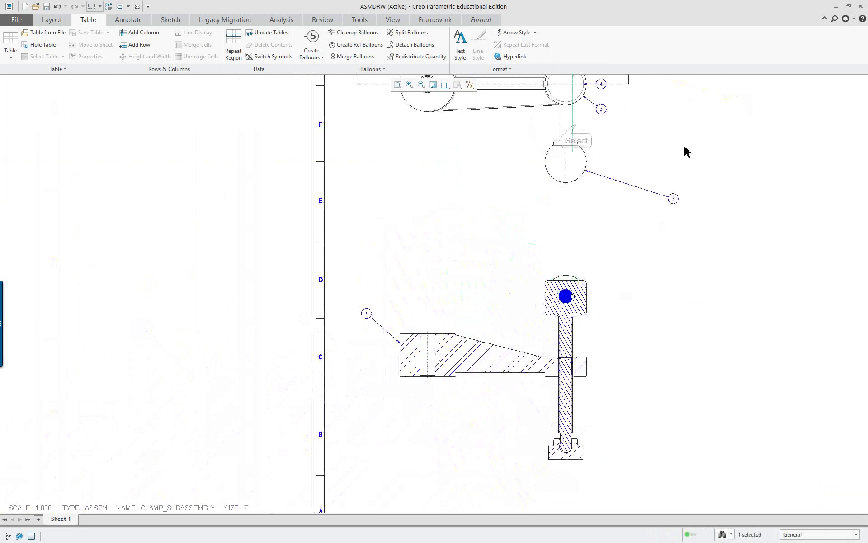
left_click(686, 172)
- Reposition balloon 5 to the right of the upper clamp ball in the front view
middle_click_drag(686, 173, 528, 355)
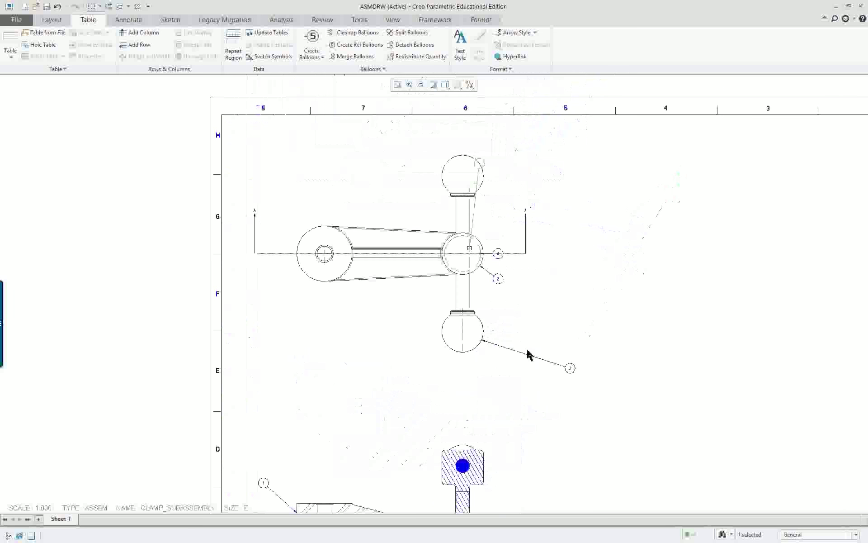
scroll(468, 278, "up", 3)
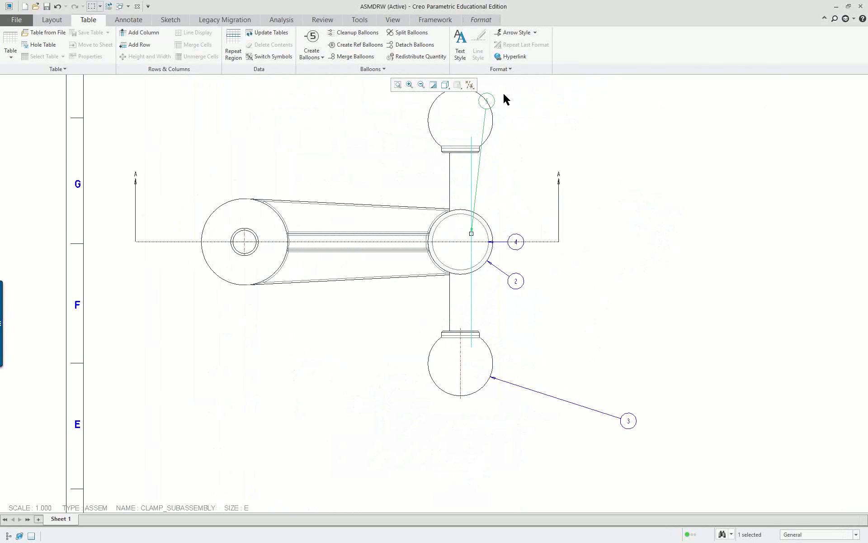
middle_click_drag(503, 104, 488, 174)
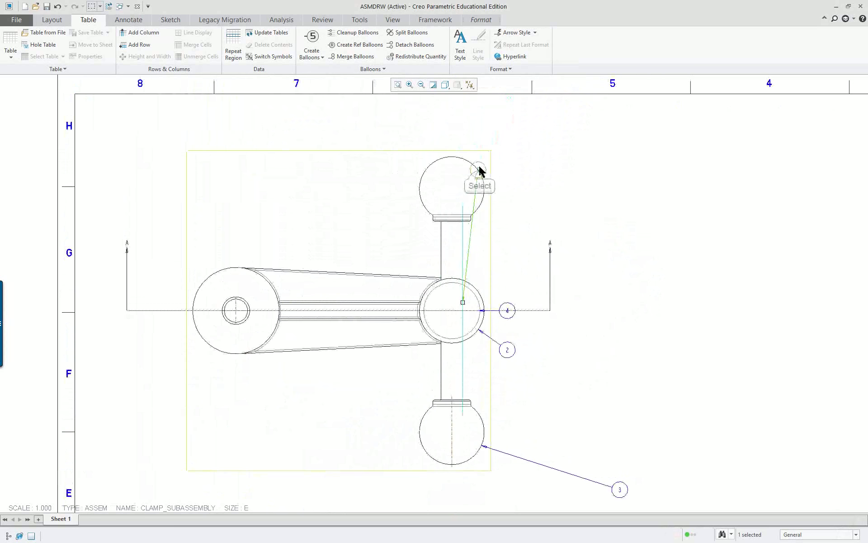
middle_click(606, 175)
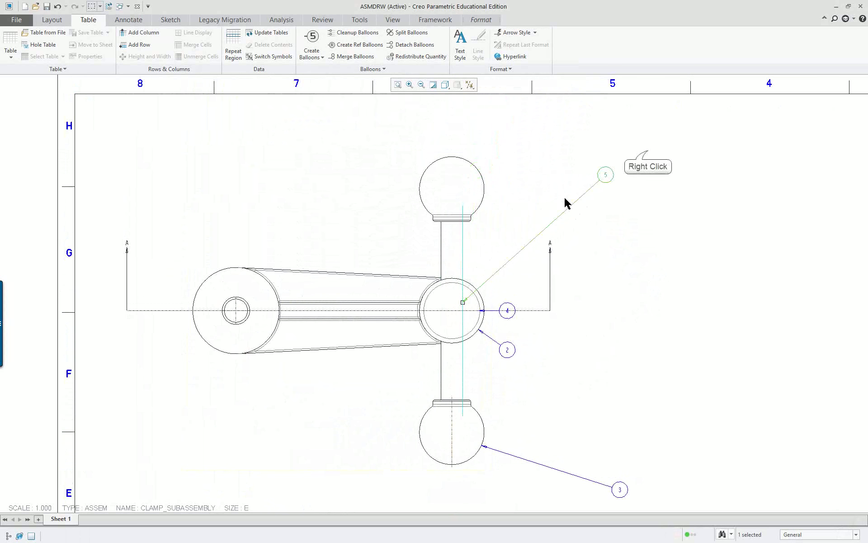
- Reattach balloon 5's leader to the stud's right vertical edge between the upper ball and the swivel in the front view
right_click(663, 154)
left_click(669, 167)
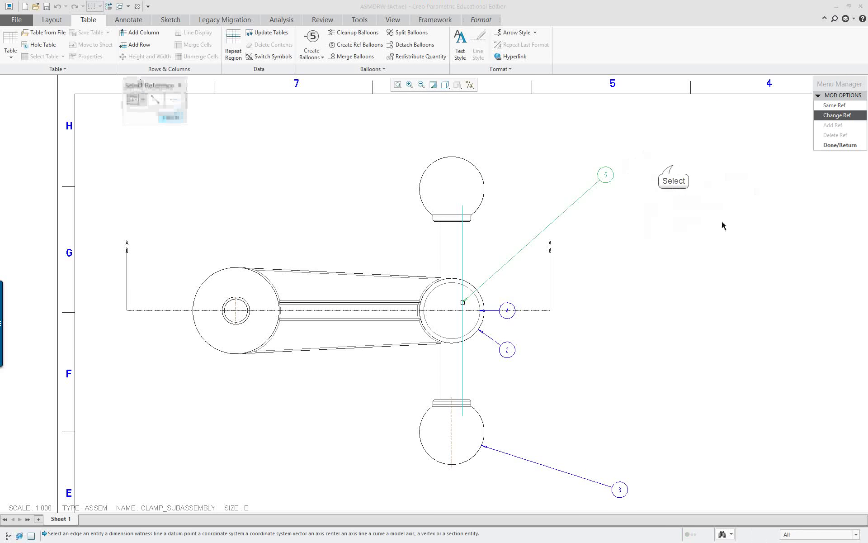
left_click(462, 258)
left_click(649, 257)
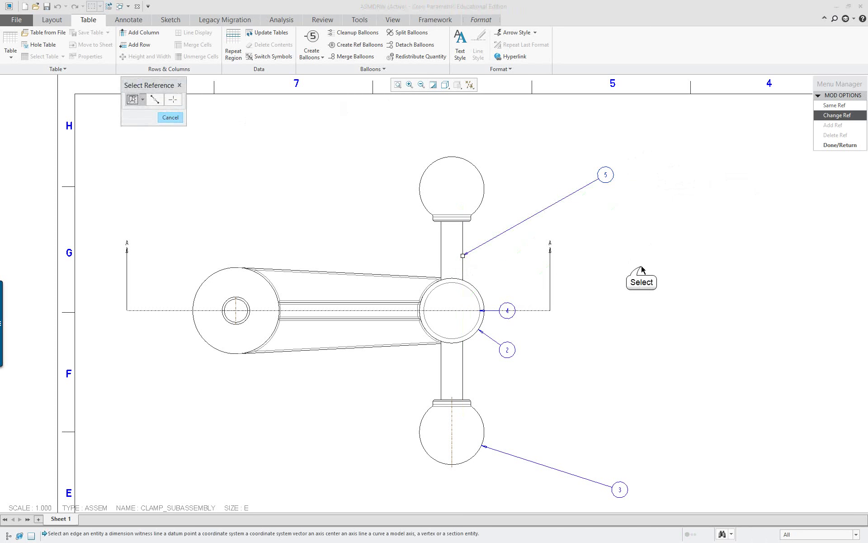
- Examine the parts list's items and quantities, check them against the balloons on the views, and finish changing balloon 5's attachment
scroll(644, 274, "down", 5)
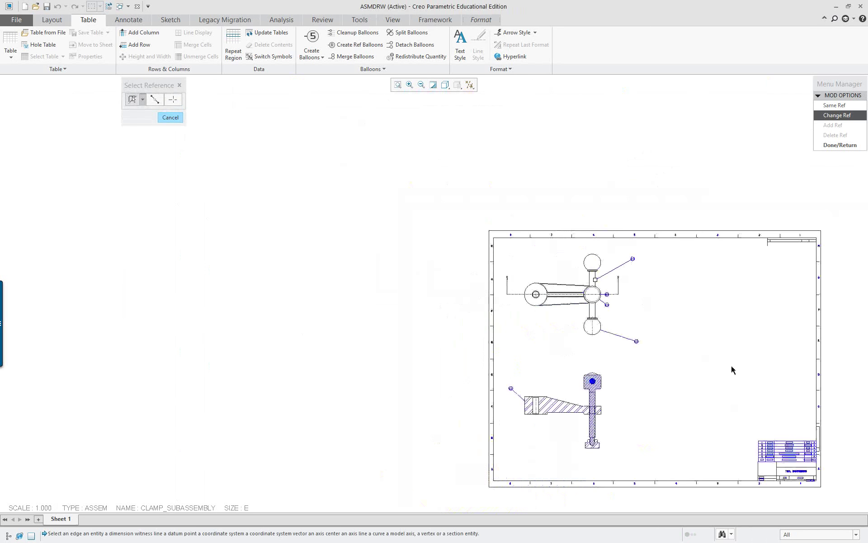
scroll(732, 366, "up", 2)
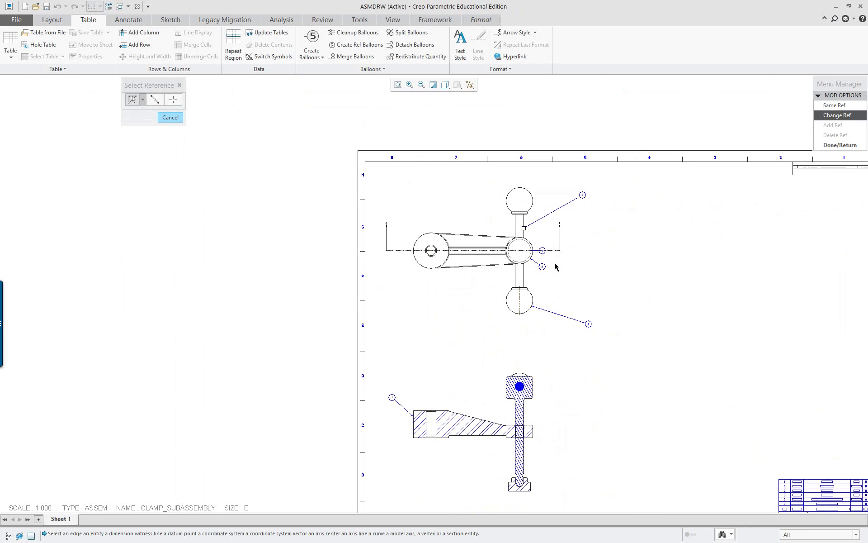
scroll(553, 252, "up", 3)
scroll(493, 271, "down", 4)
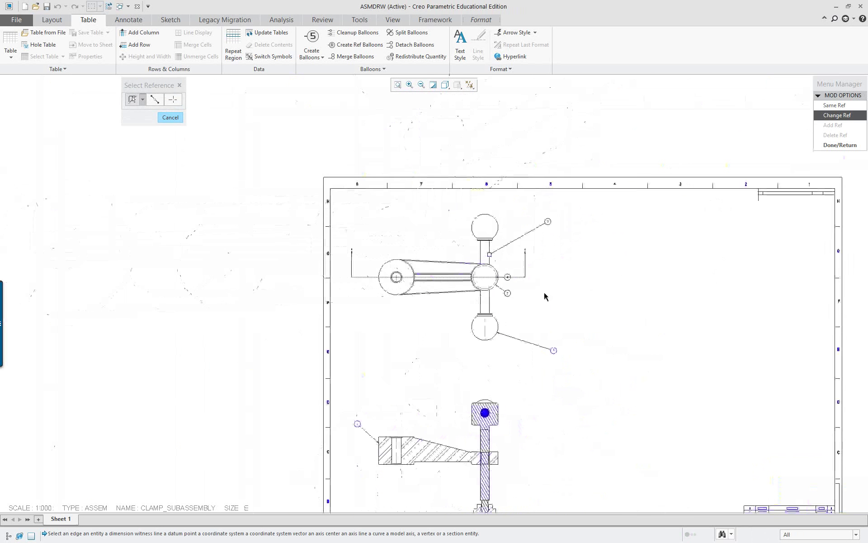
scroll(544, 297, "down", 5)
scroll(707, 397, "up", 9)
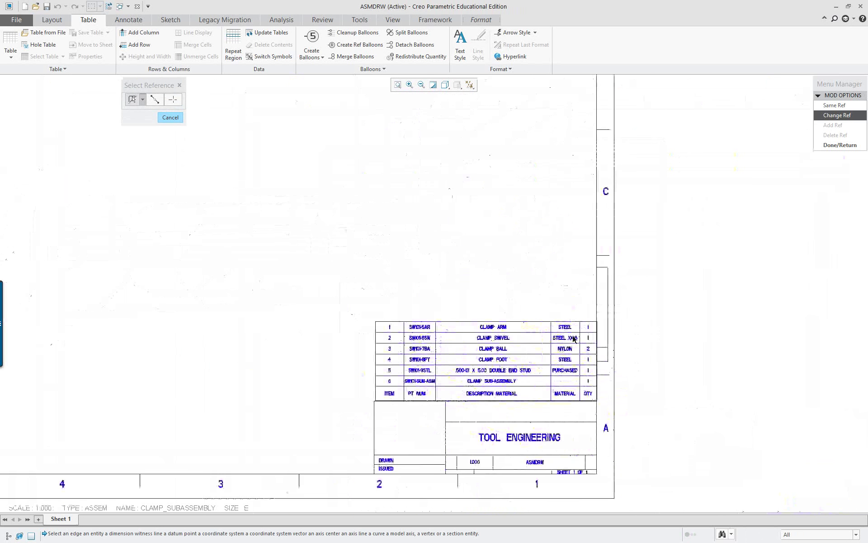
scroll(504, 352, "up", 2)
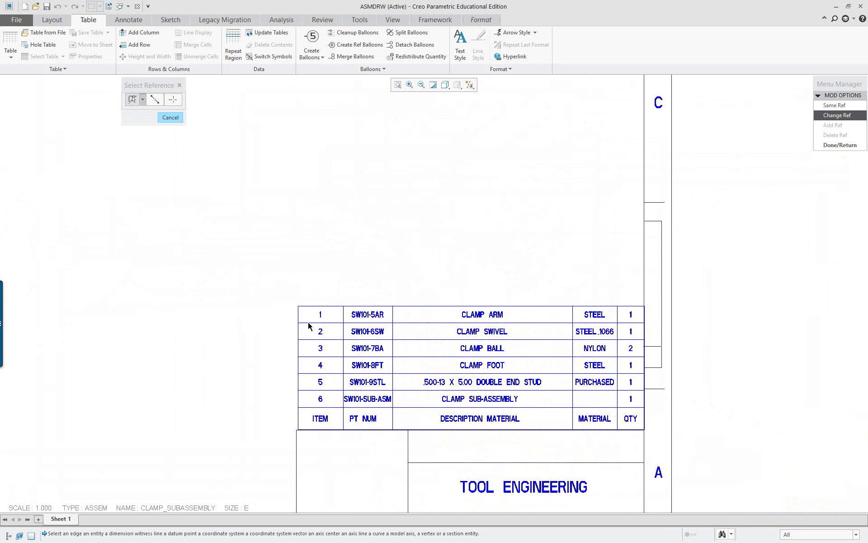
scroll(308, 326, "down", 8)
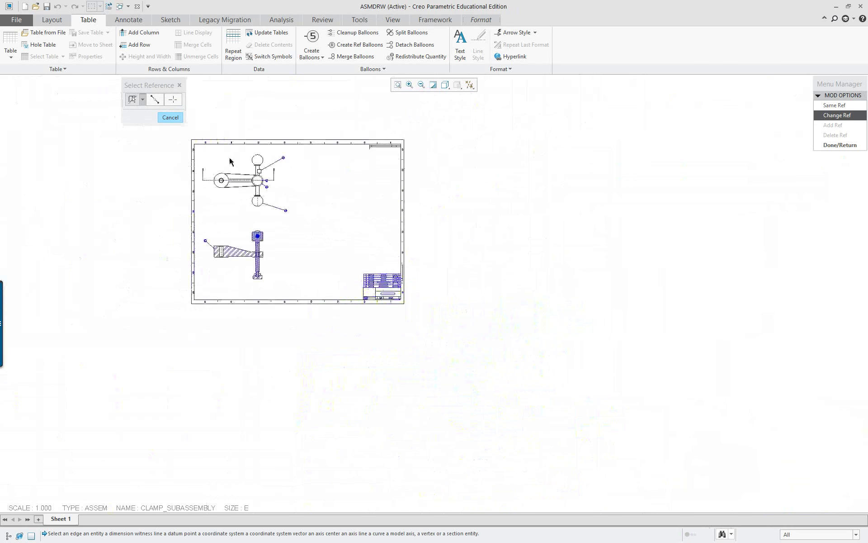
scroll(230, 161, "up", 4)
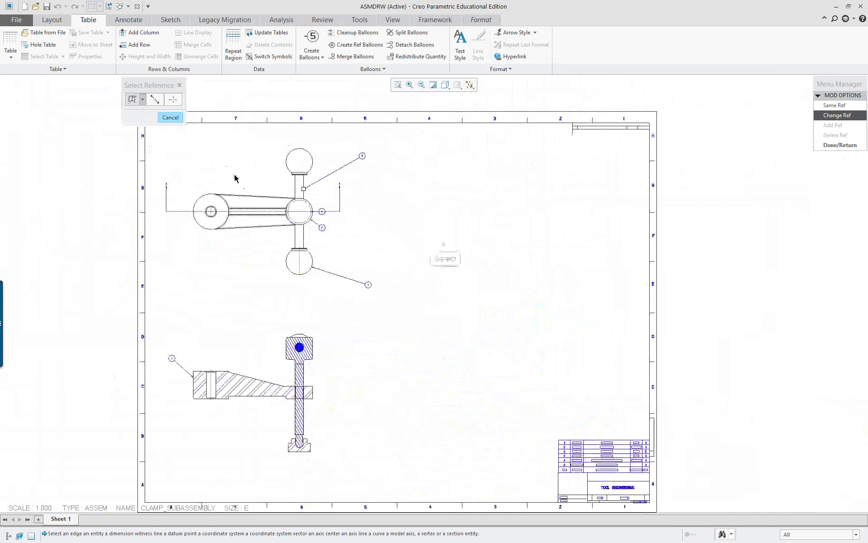
scroll(235, 178, "up", 1)
scroll(400, 249, "up", 3)
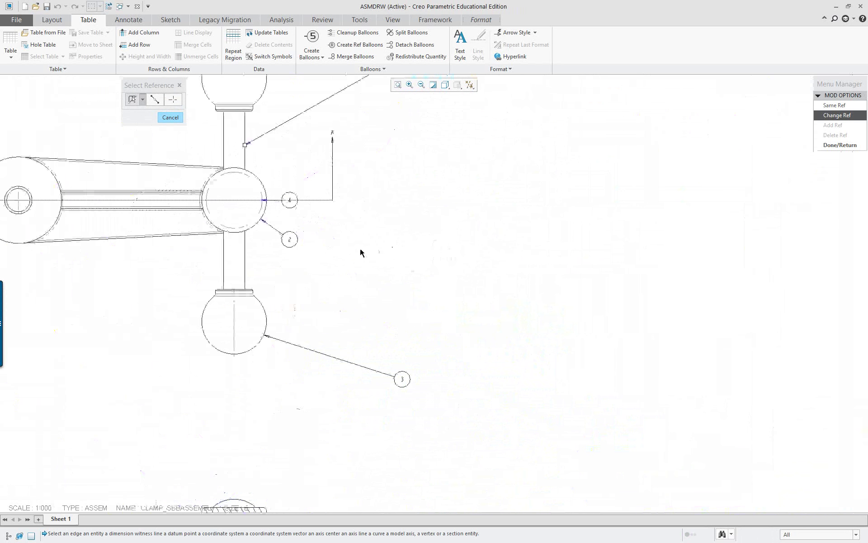
middle_click(516, 237)
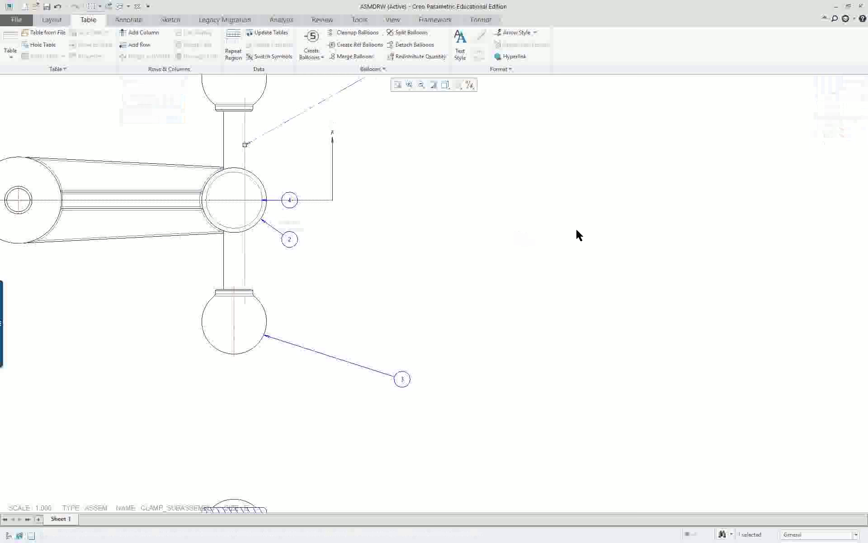
- Move balloons 2 and 4 together from the front view to the sectioned view
left_click(293, 211)
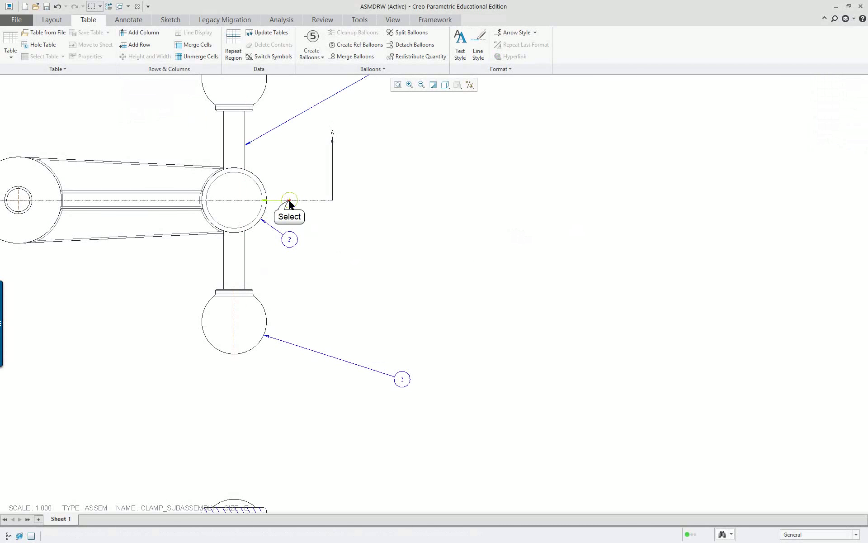
left_click(289, 201)
right_click(362, 258)
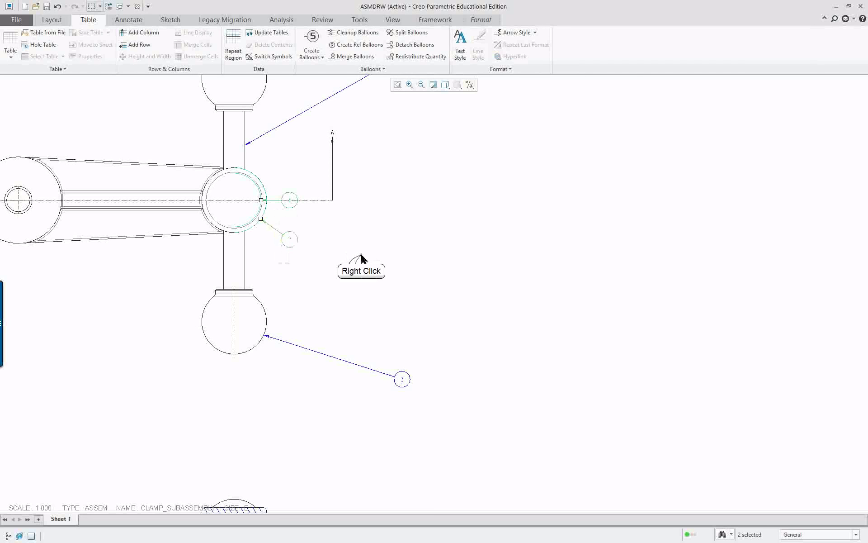
left_click(376, 298)
scroll(407, 308, "down", 4)
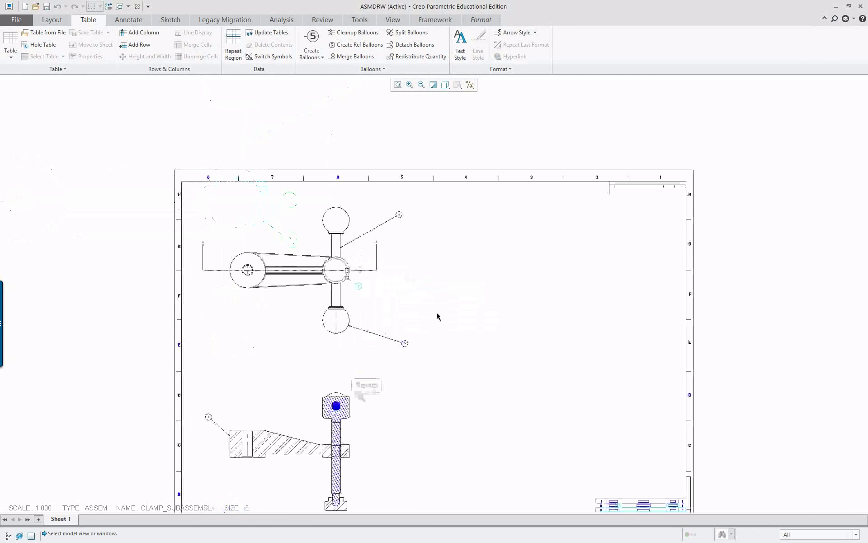
scroll(438, 316, "down", 3)
scroll(407, 412, "up", 5)
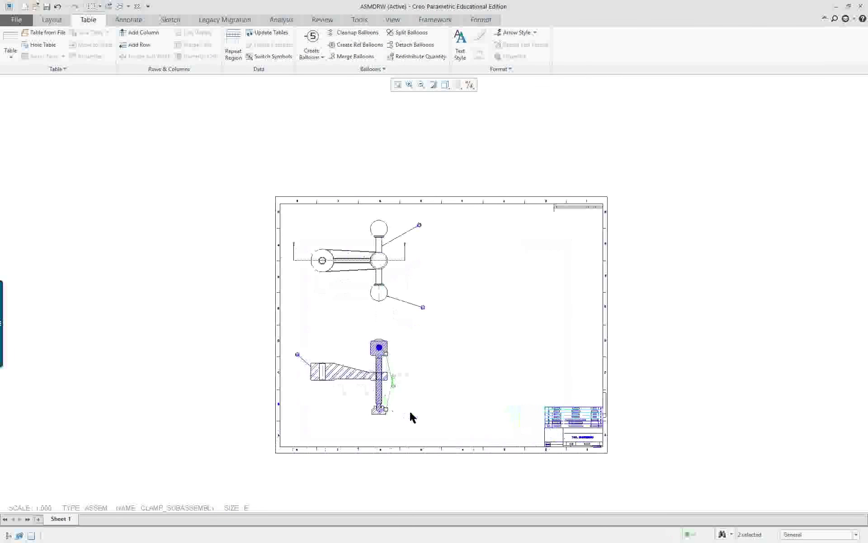
left_click(403, 390)
- Reposition balloon 4 to the right above the clamp foot and balloon 2 to the right of the swivel in the sectioned view
left_click(368, 287)
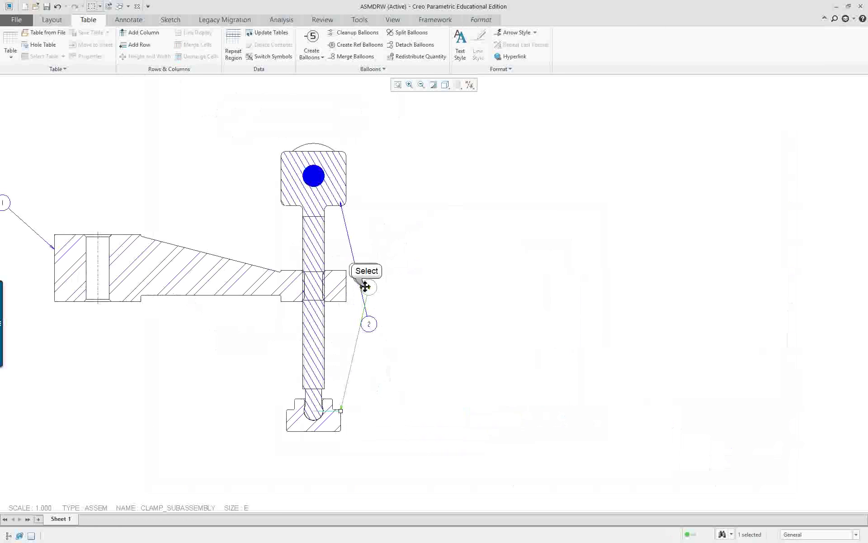
left_click_drag(369, 288, 450, 346)
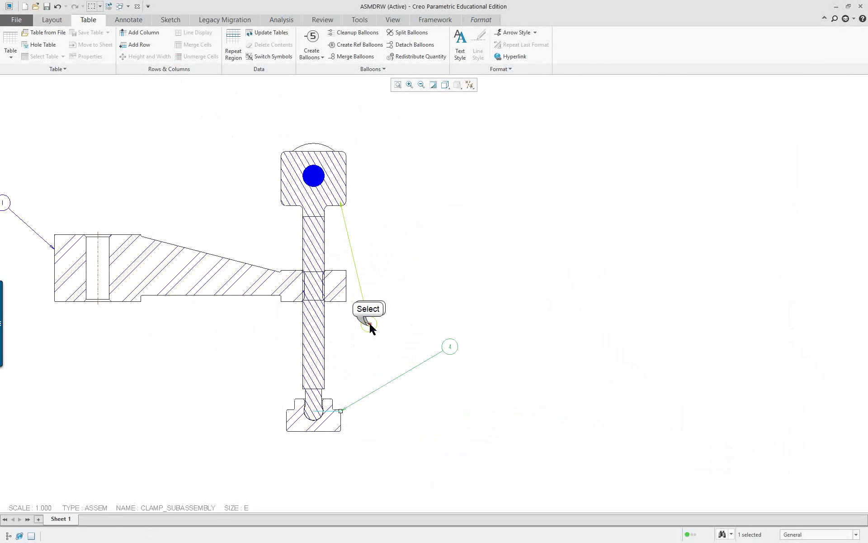
left_click_drag(368, 325, 439, 238)
left_click(543, 301)
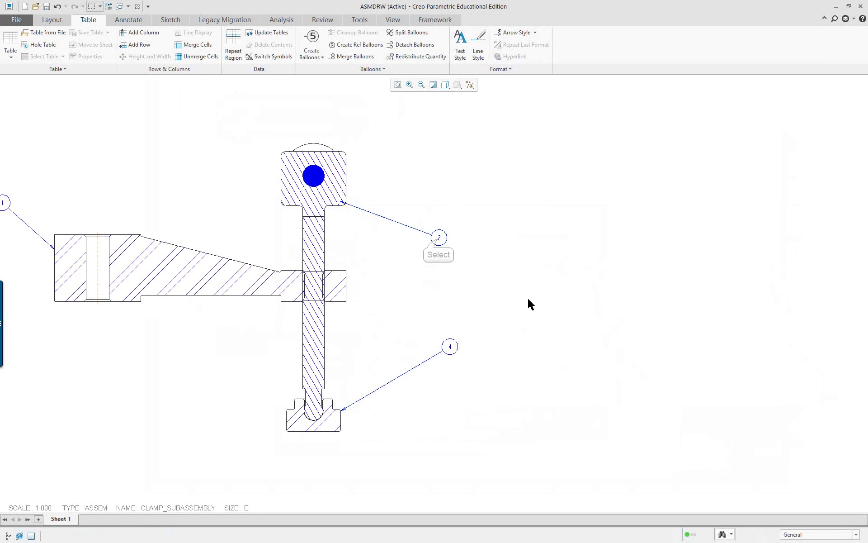
- Reattach balloon 2's leader to the swivel shank's right vertical edge below its head, and raise the balloon slightly above the attachment point
right_click(439, 238)
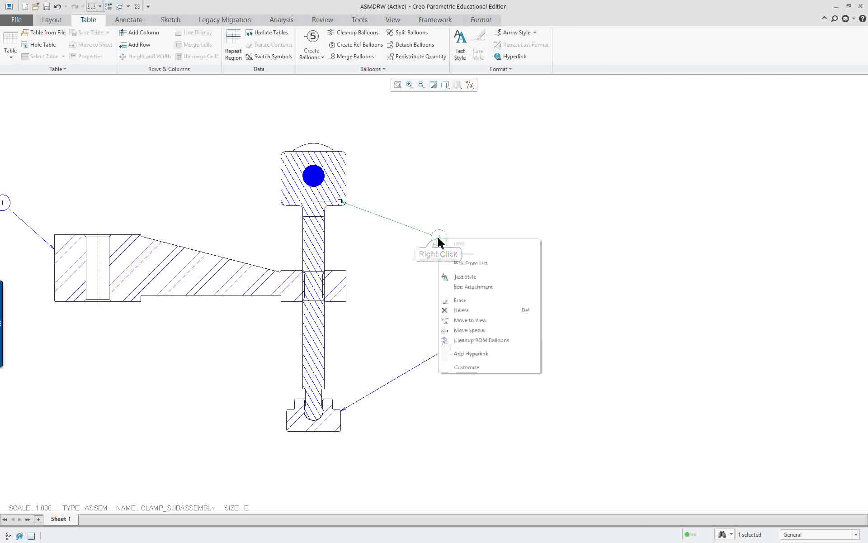
left_click(470, 286)
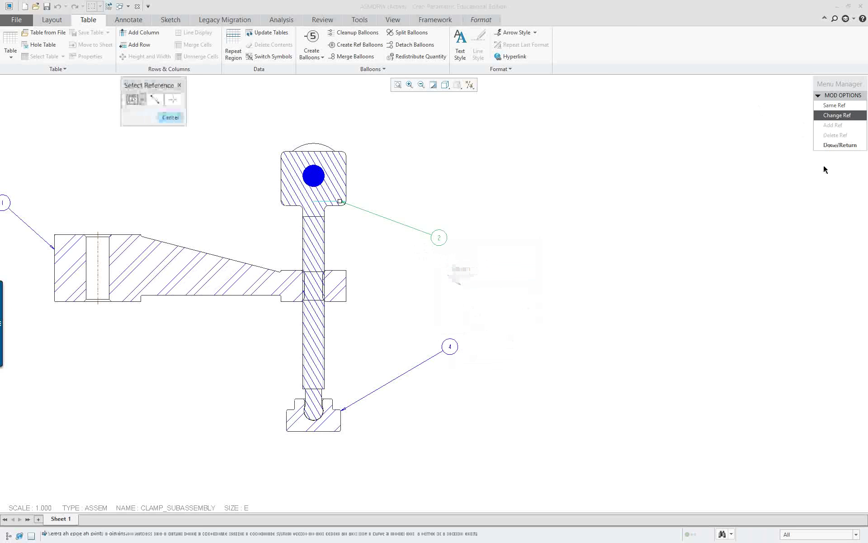
left_click(326, 236)
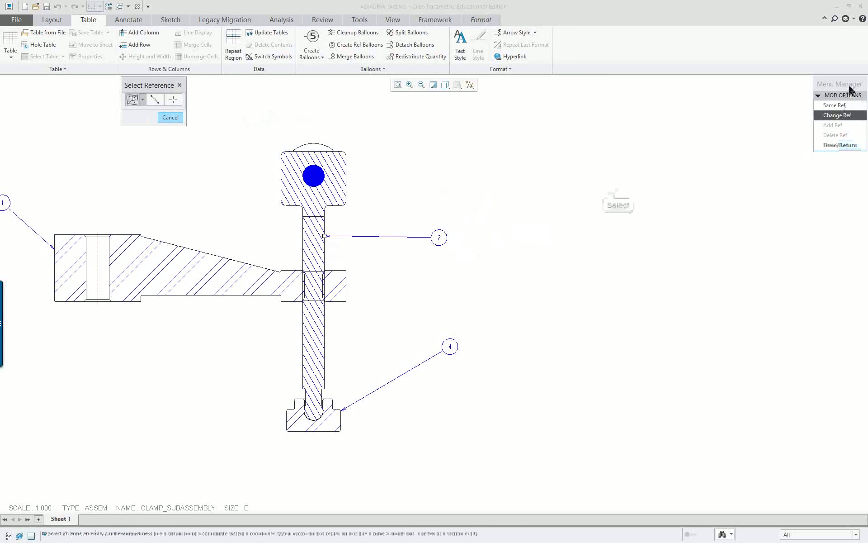
middle_click(618, 188)
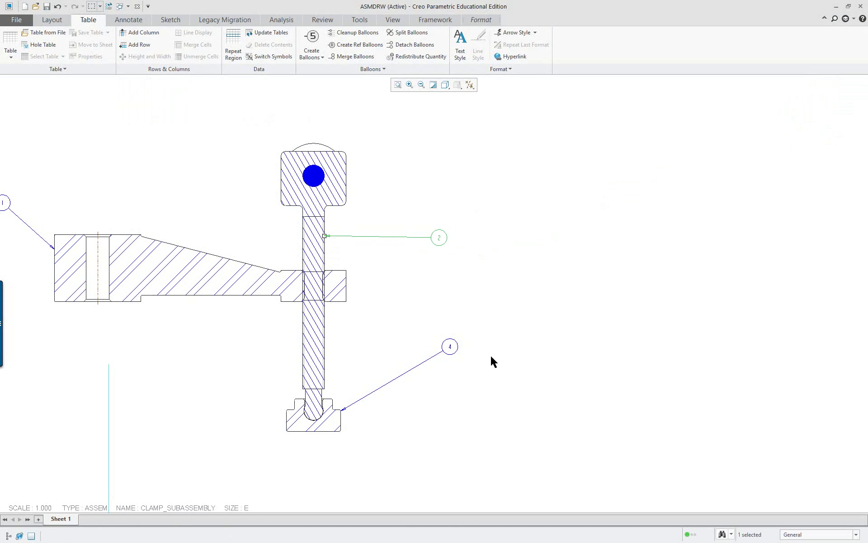
left_click_drag(439, 238, 442, 206)
- Examine the whole sheet and the parts list, checking each listed item against the balloons on both views
scroll(506, 397, "down", 3)
scroll(509, 393, "down", 1)
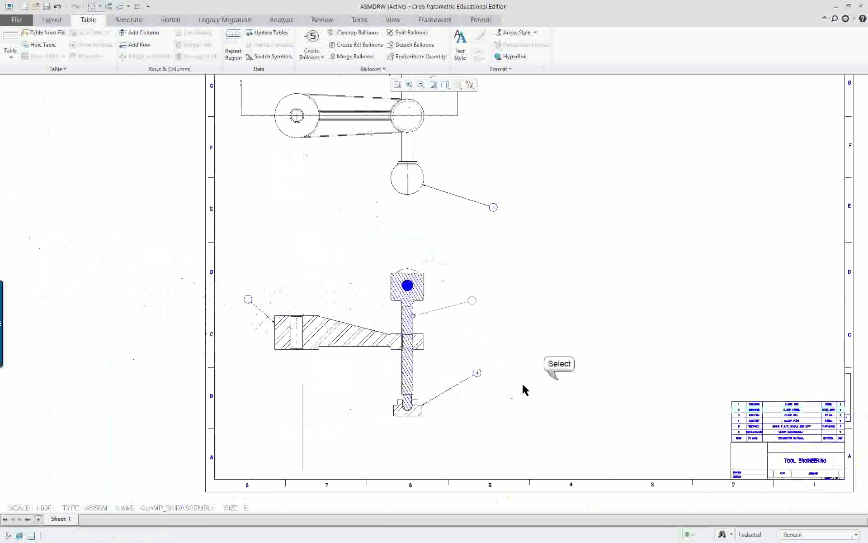
scroll(542, 367, "down", 3)
scroll(585, 285, "up", 1)
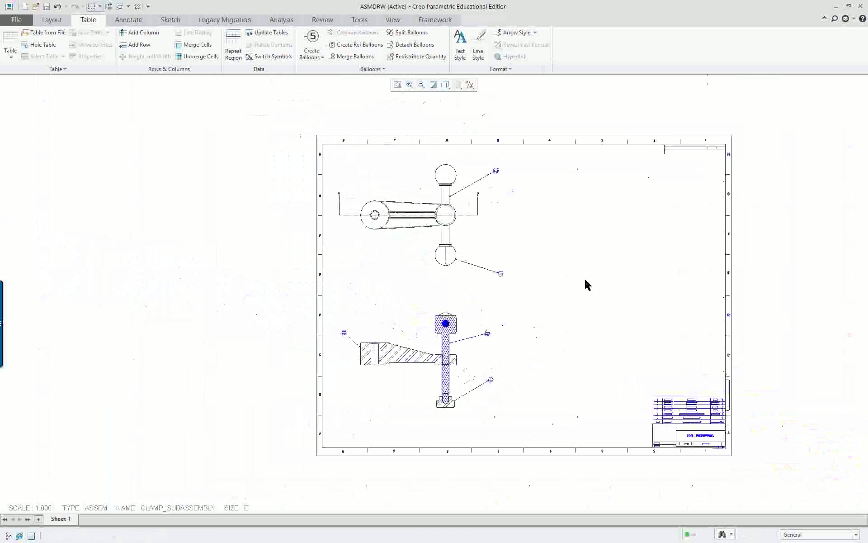
scroll(568, 283, "up", 1)
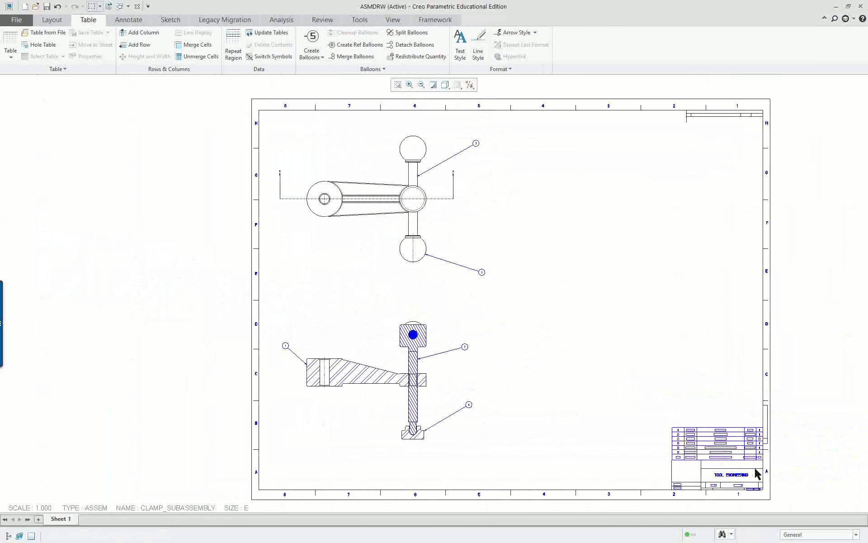
scroll(756, 475, "up", 2)
scroll(766, 457, "up", 1)
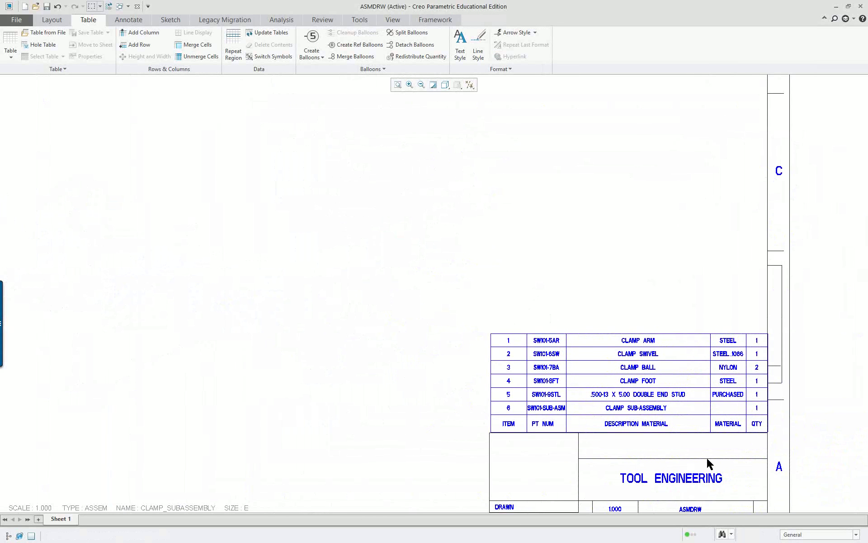
scroll(708, 463, "down", 2)
scroll(578, 334, "down", 1)
scroll(552, 278, "down", 2)
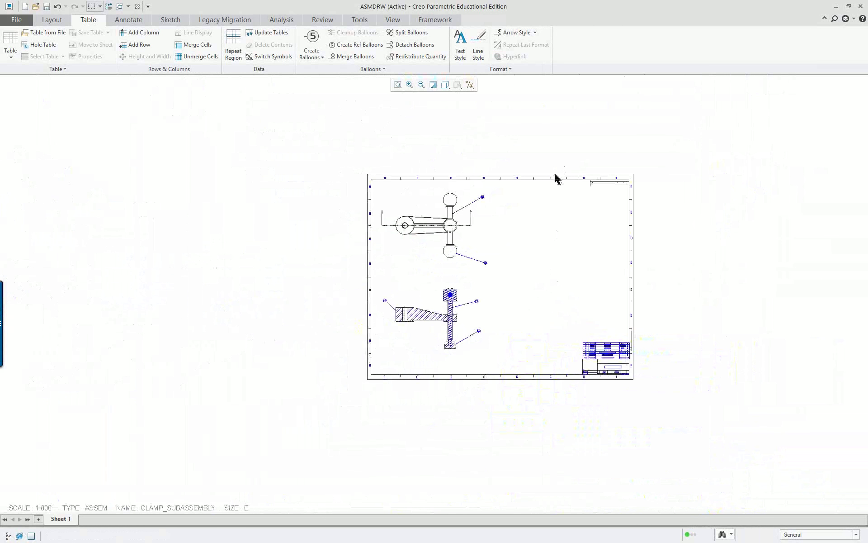
scroll(550, 199, "up", 1)
scroll(489, 315, "up", 1)
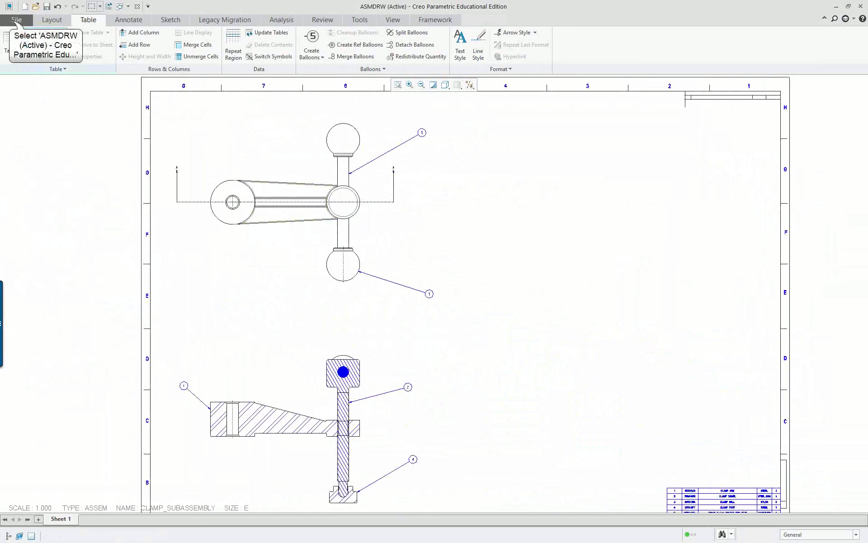
- Load the draw_options.dtl setup file into the drawing's detail options and apply it to the active drawing
left_click(16, 20)
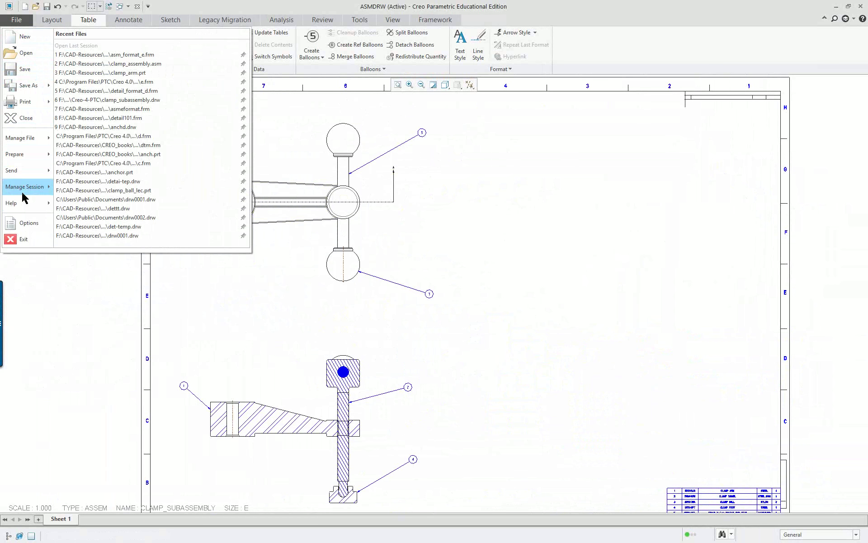
mouse_move(27, 154)
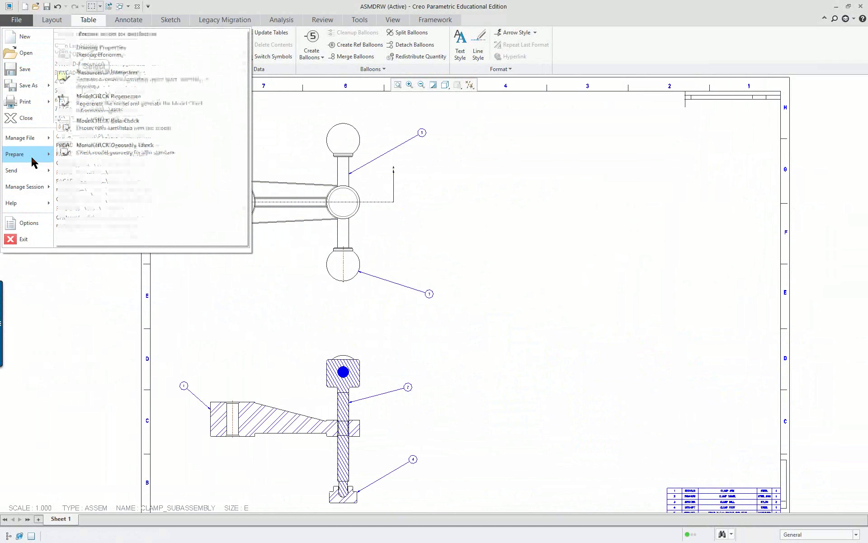
left_click(94, 51)
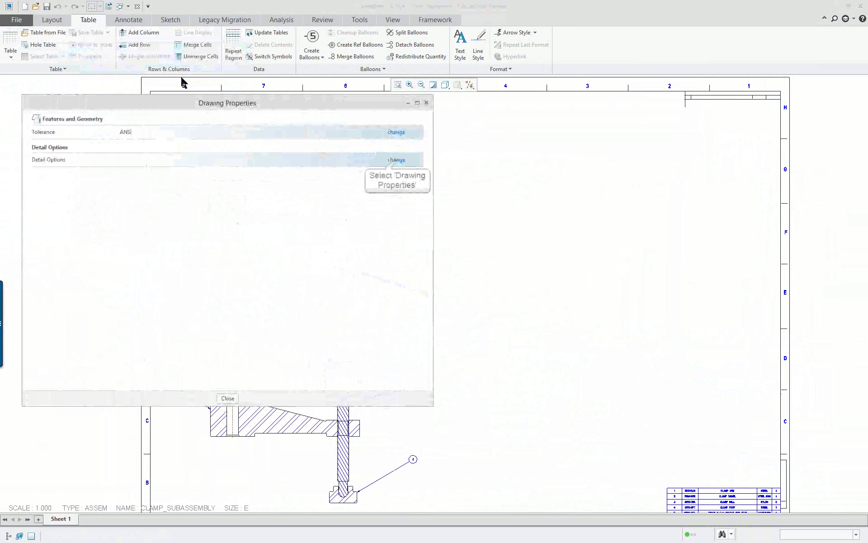
left_click(398, 159)
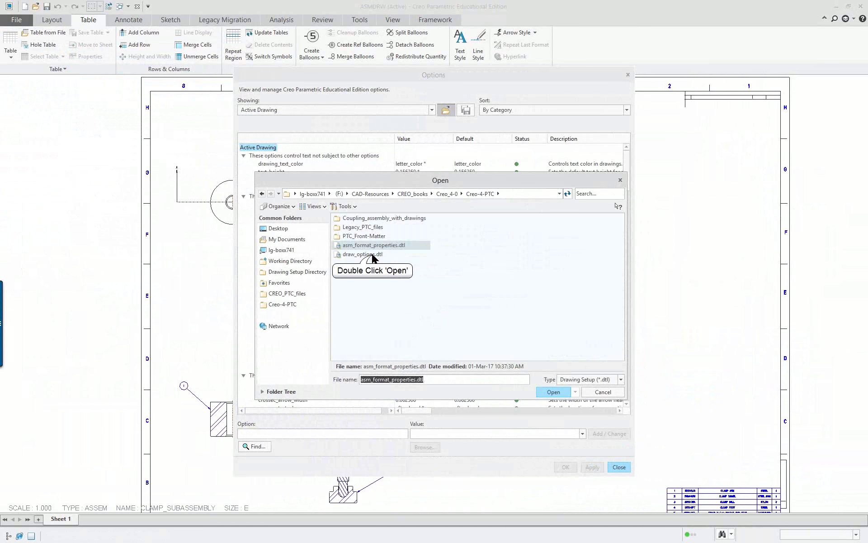
double_click(364, 254)
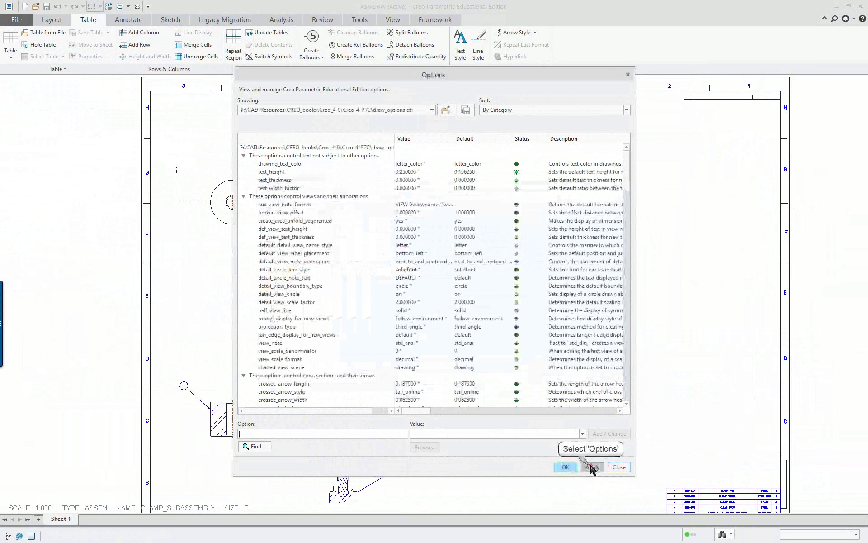
left_click(565, 467)
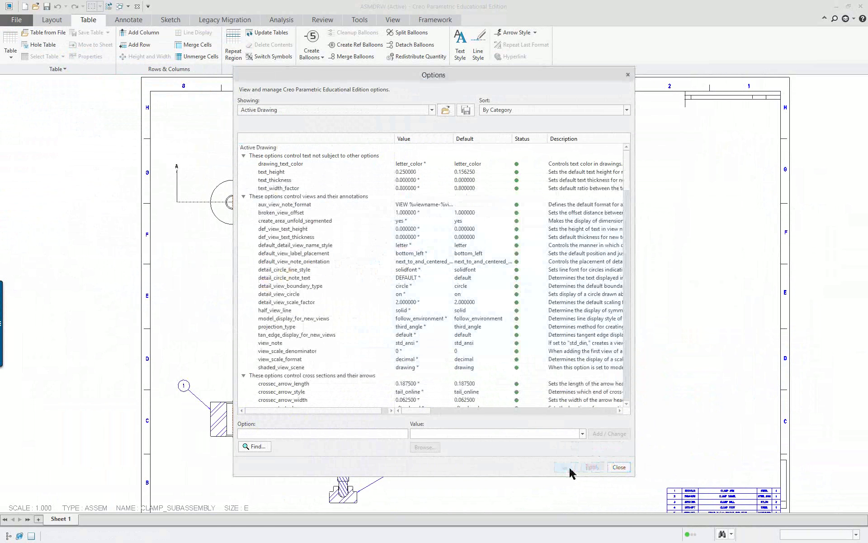
left_click(619, 468)
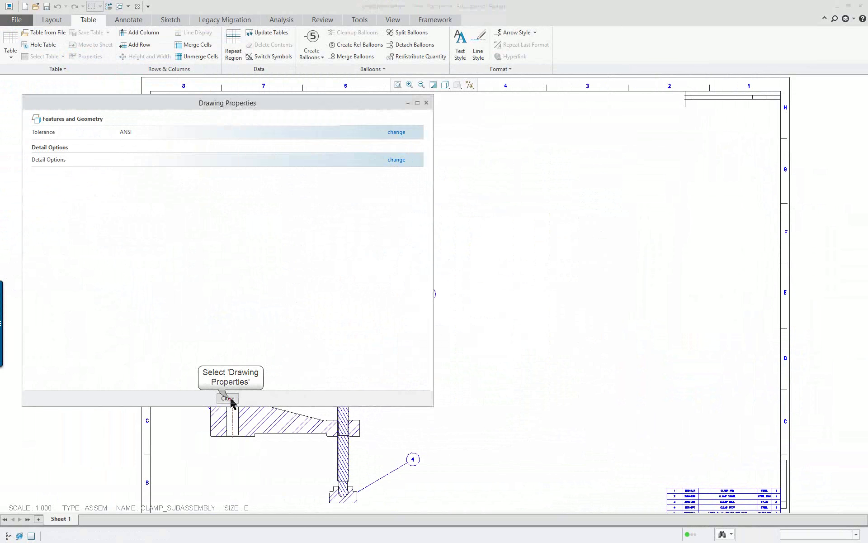
left_click(228, 399)
- Inspect the balloon text, leader arrows, and section hatching up close, including balloon 4's attachment at the clamp foot, and review both views
scroll(379, 427, "up", 5)
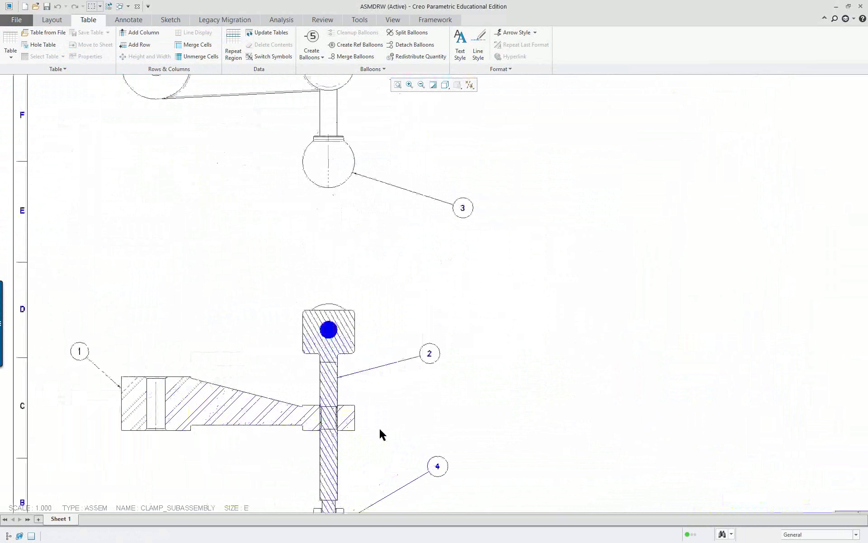
scroll(468, 373, "down", 5)
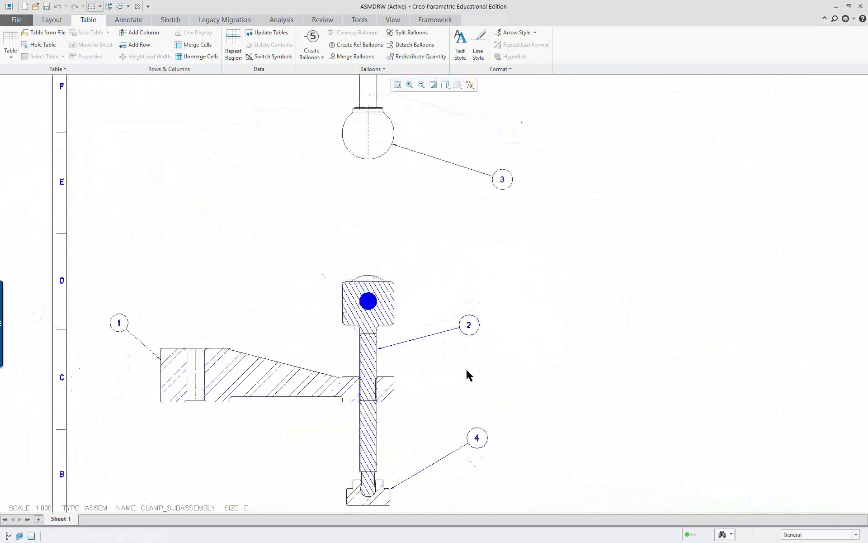
scroll(453, 375, "up", 5)
scroll(404, 353, "up", 5)
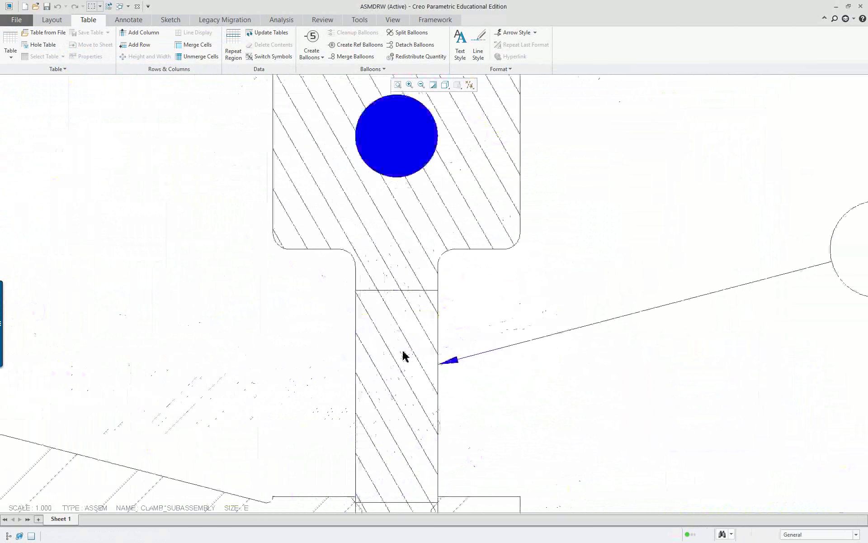
scroll(507, 393, "down", 4)
scroll(585, 421, "down", 5)
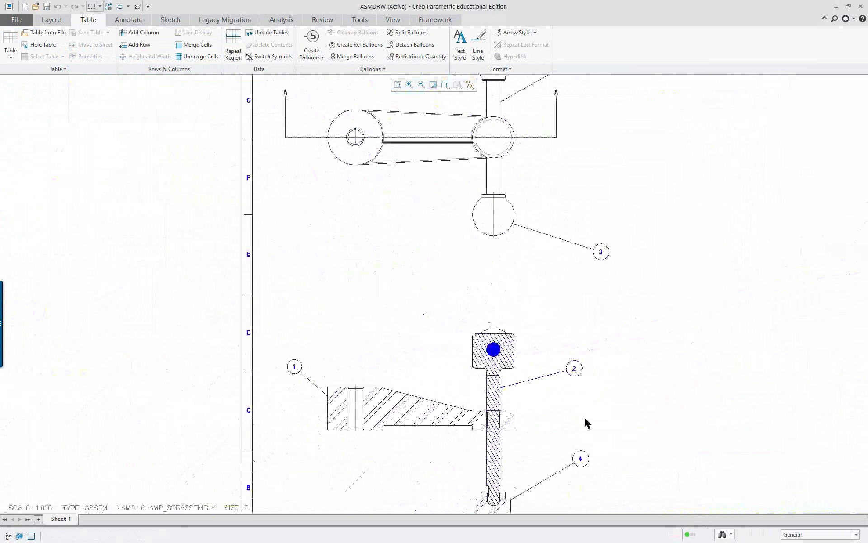
scroll(606, 482, "up", 3)
scroll(606, 482, "down", 4)
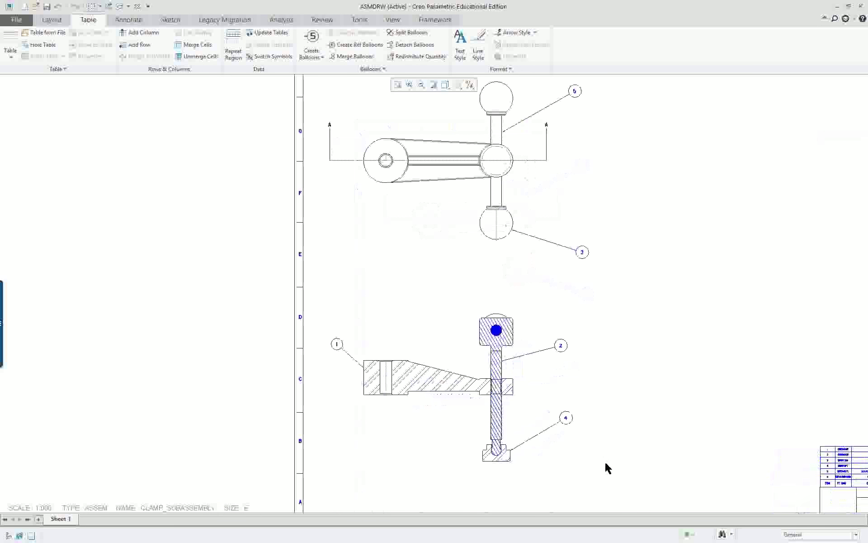
scroll(566, 475, "up", 6)
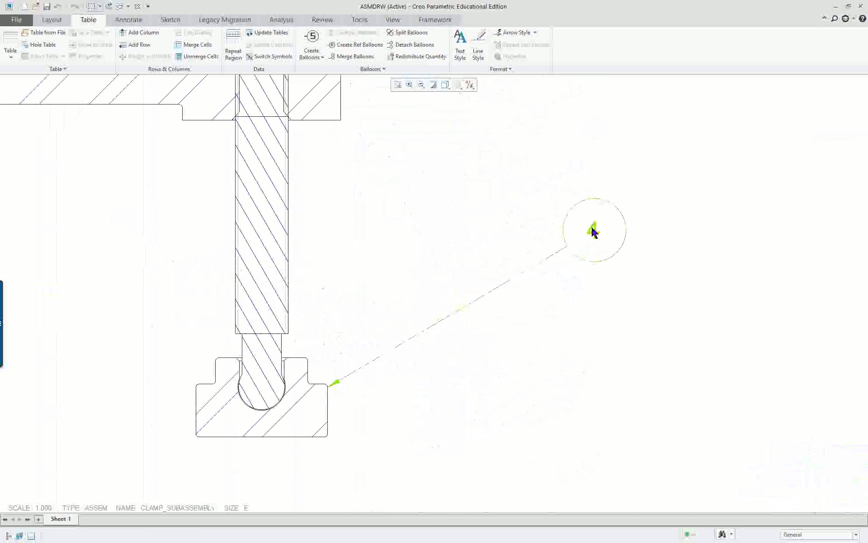
left_click(336, 388)
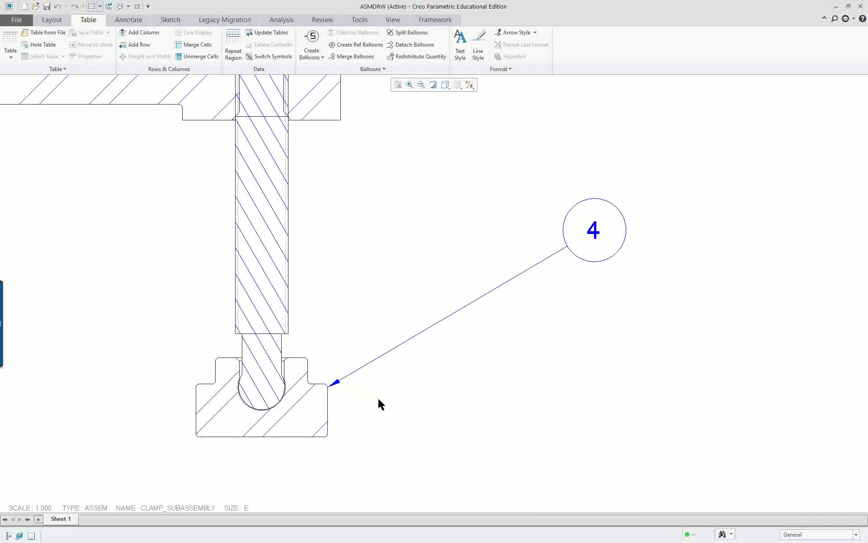
scroll(379, 397, "down", 6)
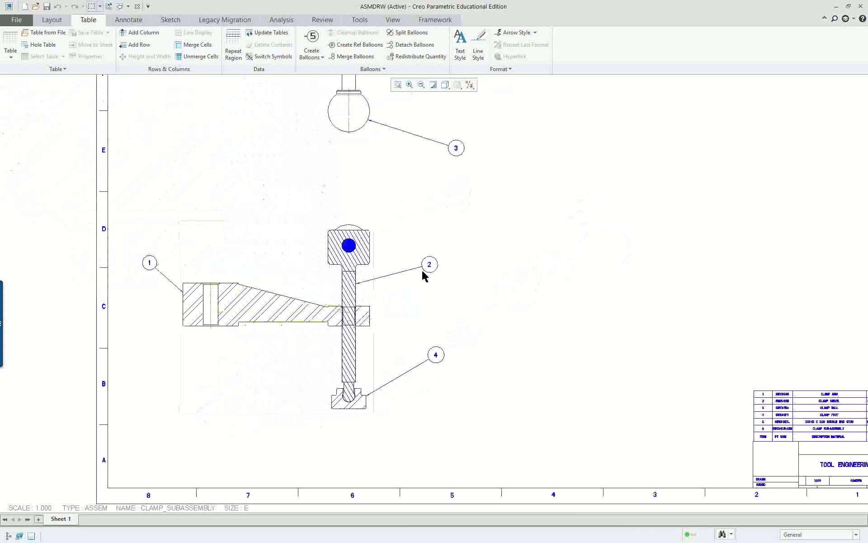
scroll(507, 360, "down", 1)
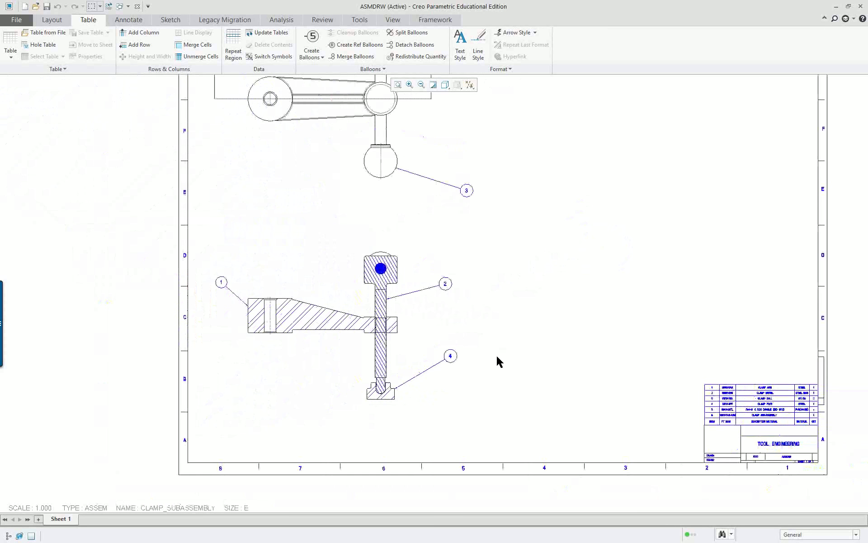
scroll(496, 362, "down", 3)
scroll(575, 299, "up", 1)
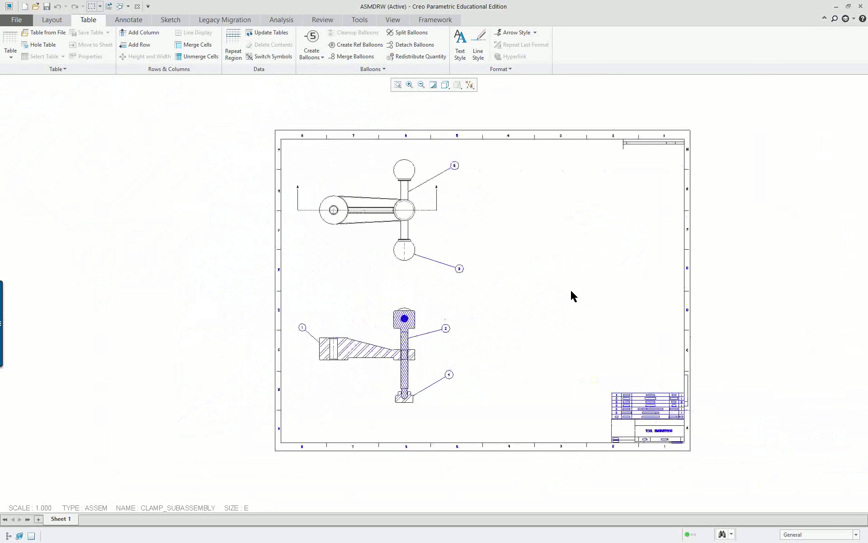
scroll(572, 292, "up", 1)
scroll(374, 248, "up", 8)
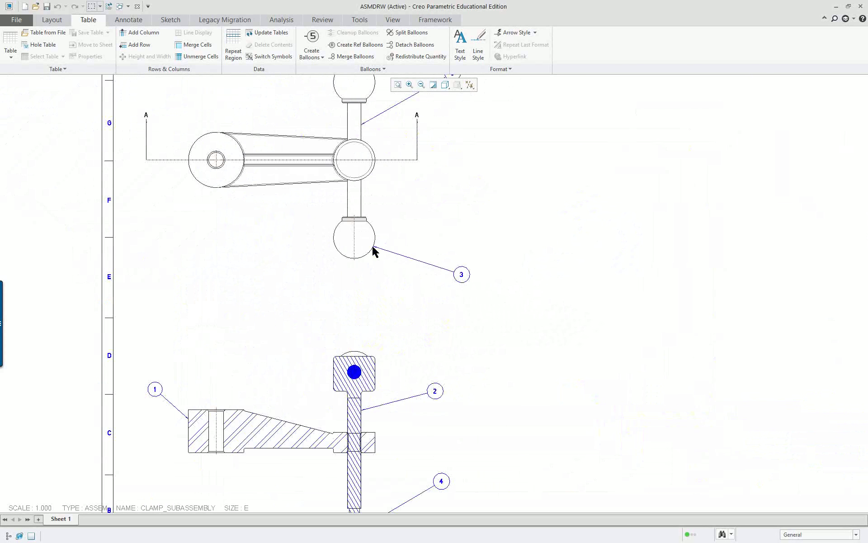
mouse_move(719, 316)
right_mouse_down()
mouse_move(656, 351)
mouse_move(629, 354)
right_mouse_up()
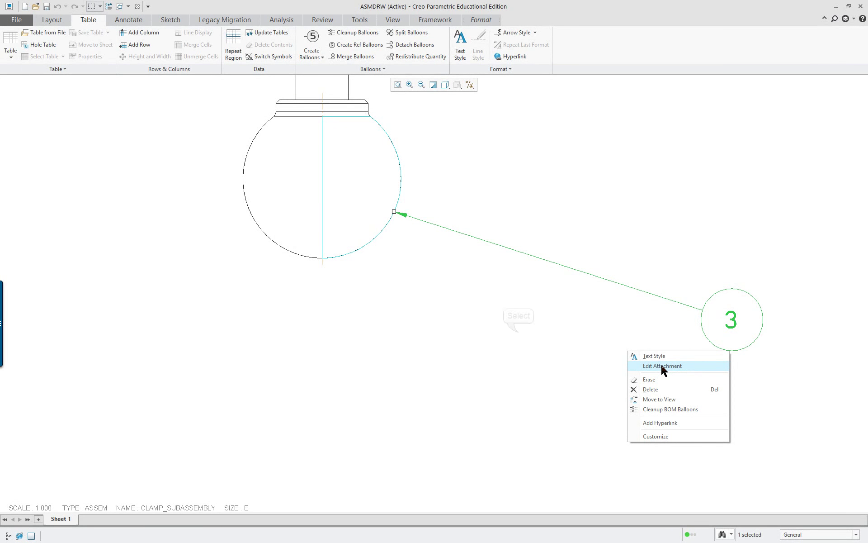
left_click(498, 320)
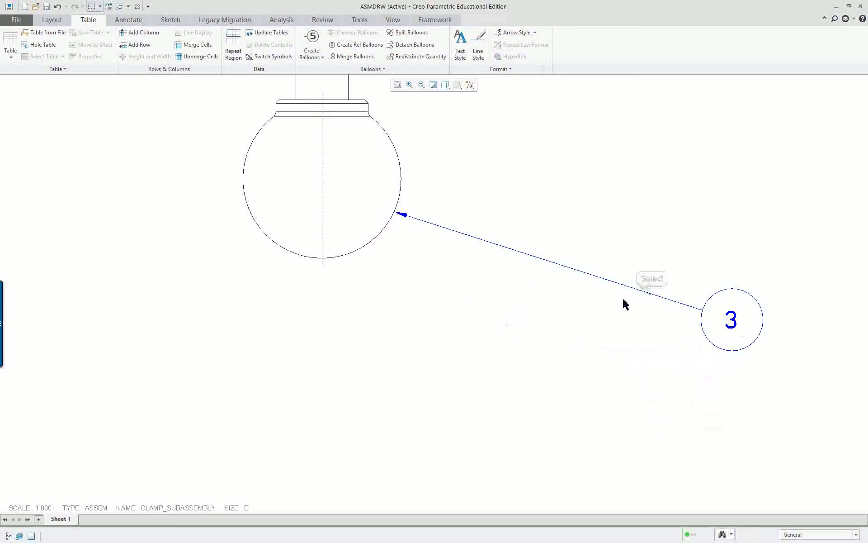
left_click(654, 295)
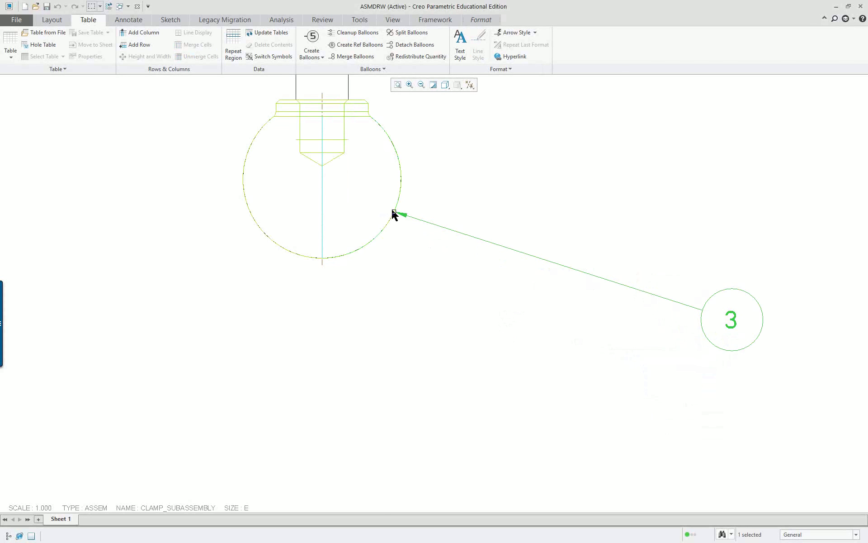
right_click(394, 214)
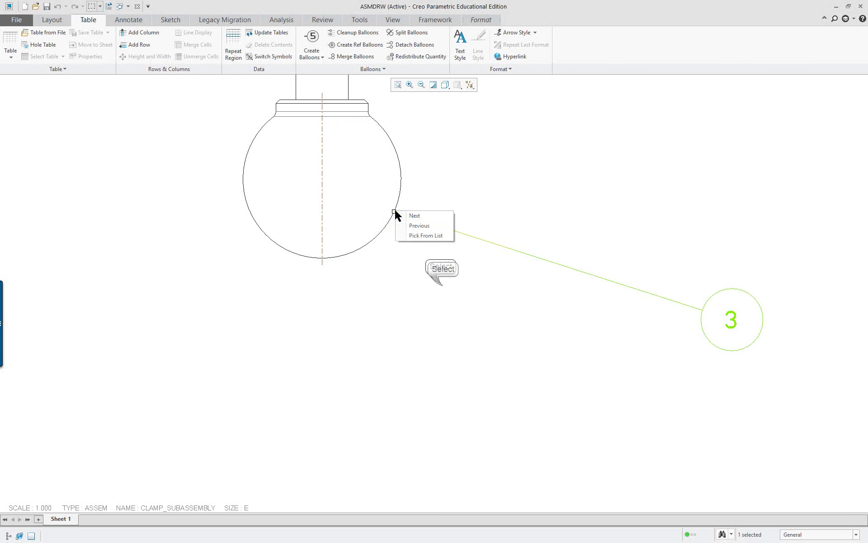
left_click(438, 284)
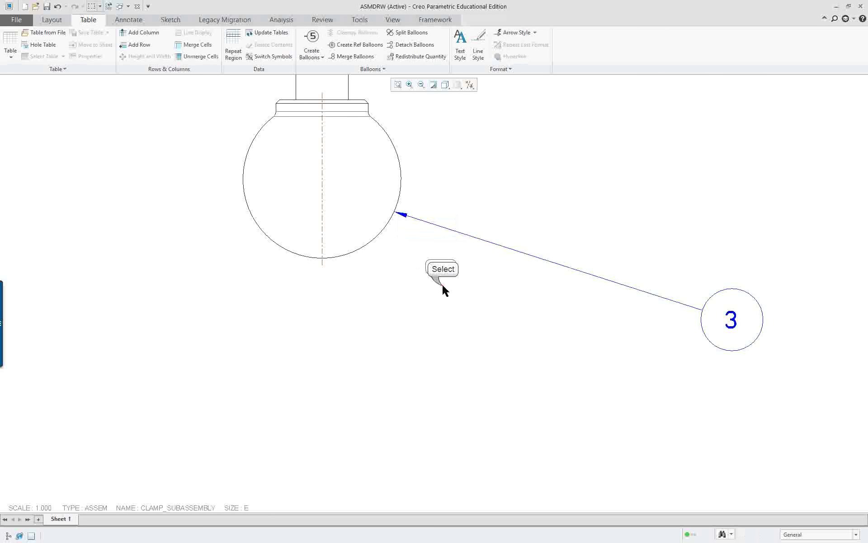
left_click(706, 313)
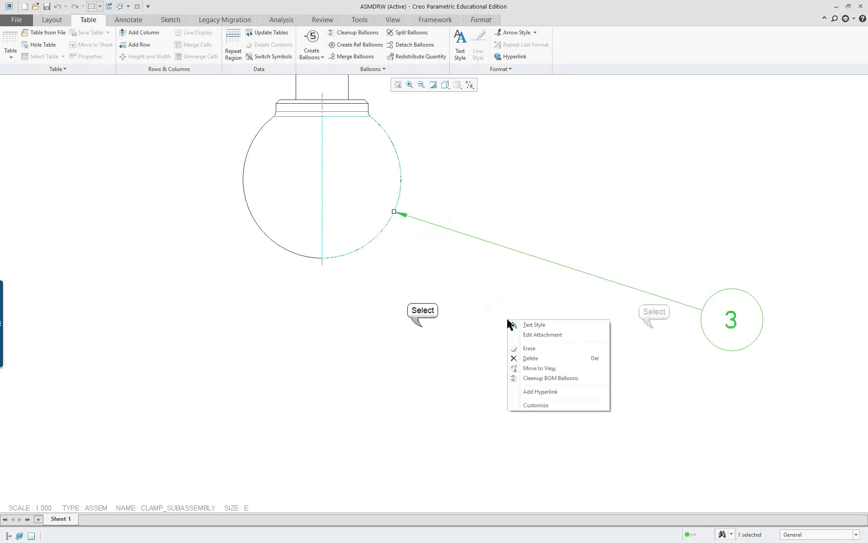
left_click(650, 327)
- Check balloon 3's text style properties and change its leader's arrow style to Filled Dot
double_click(734, 321)
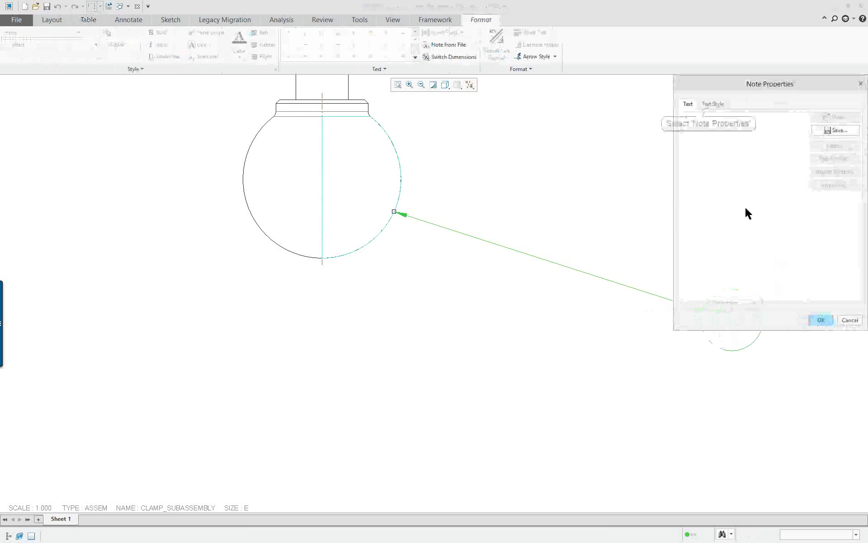
left_click(713, 104)
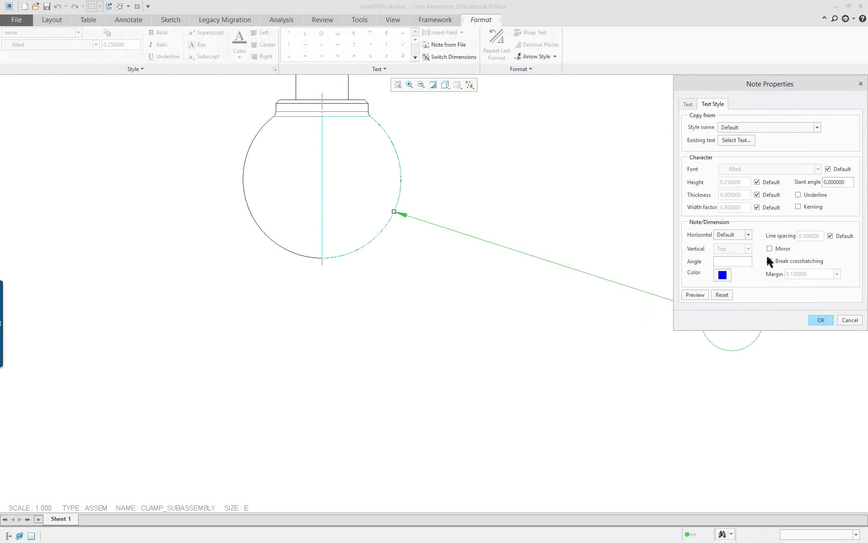
left_click(822, 321)
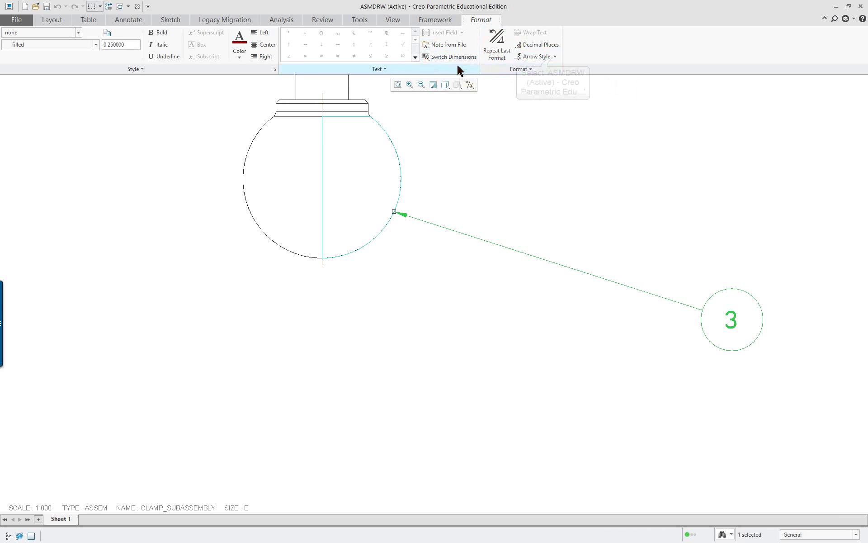
left_click(554, 57)
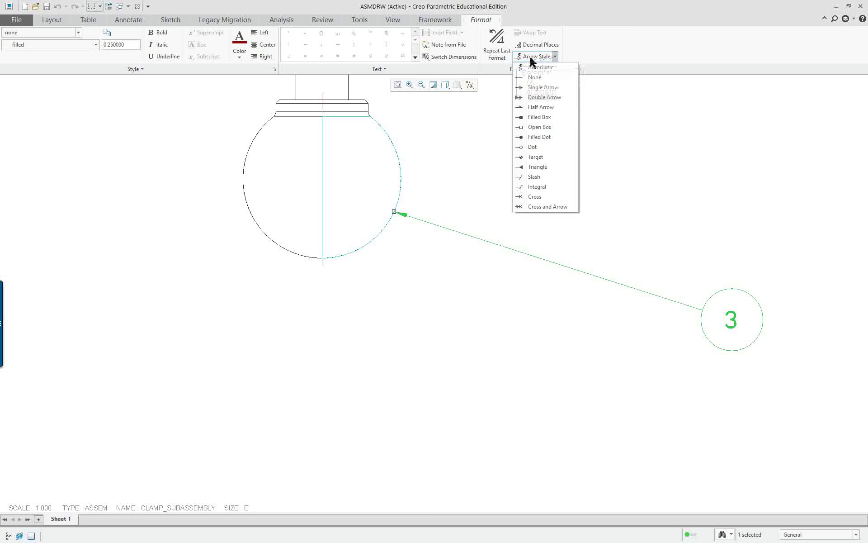
left_click(535, 138)
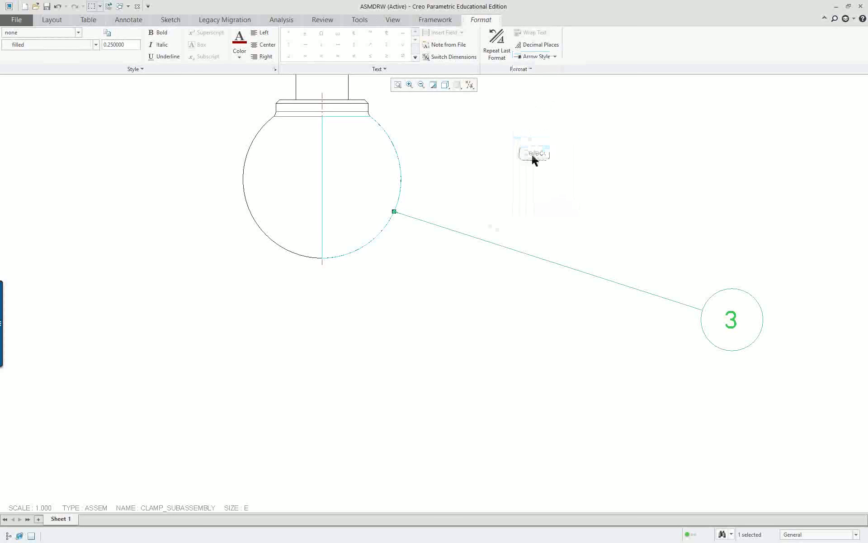
- Move balloon 3's leader attachment up along the lower ball's right edge, keeping the same reference
right_click(507, 214)
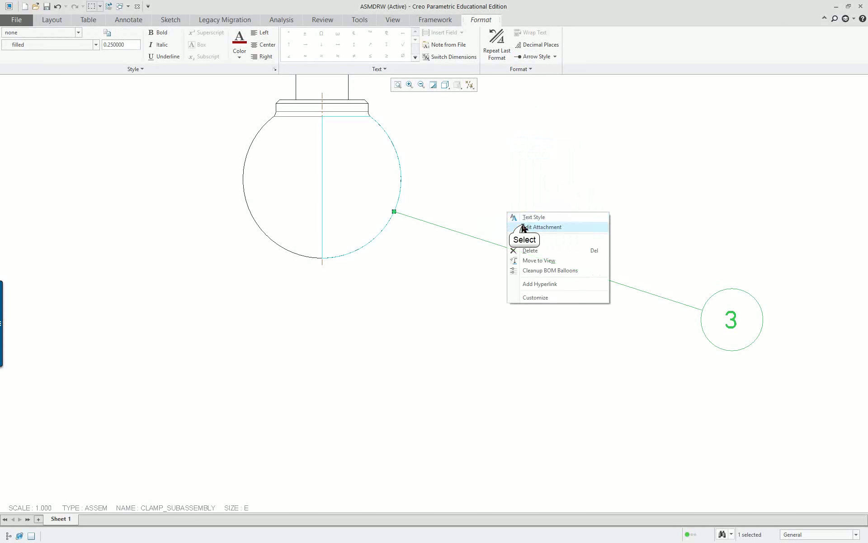
left_click(524, 227)
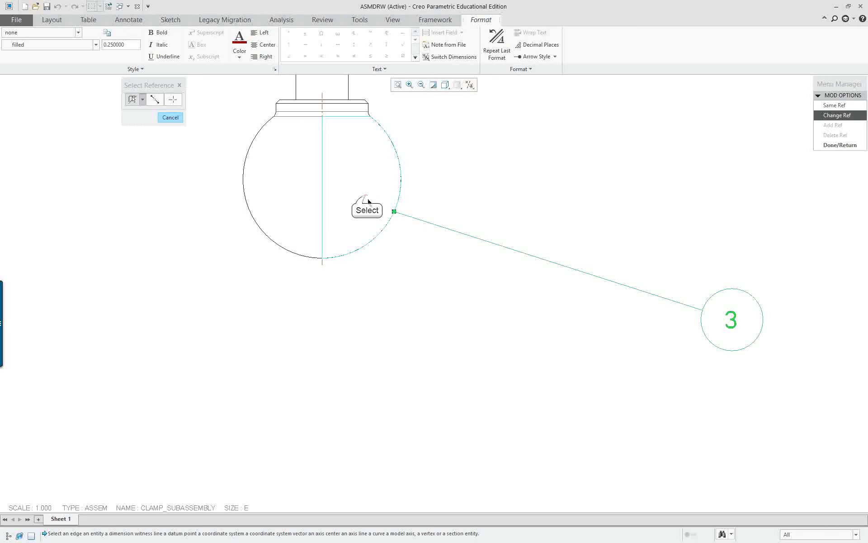
left_click(832, 104)
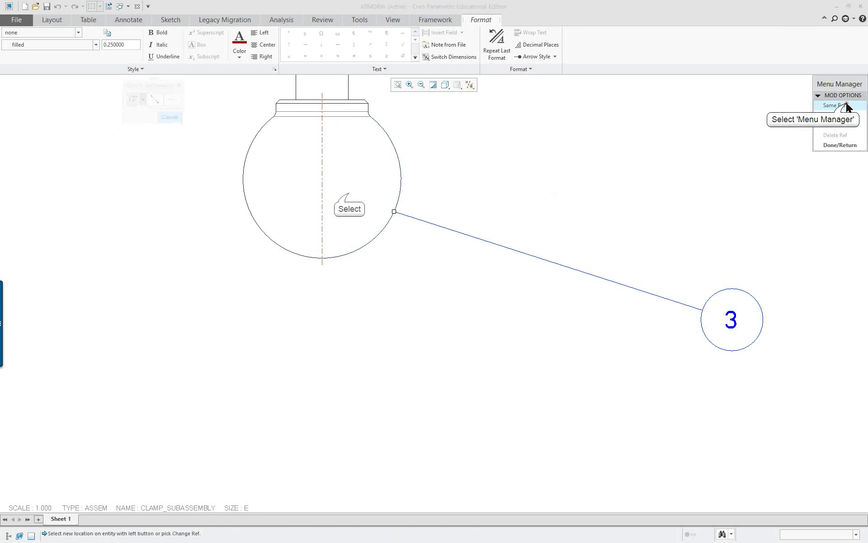
left_click(400, 182)
middle_click(460, 189)
- Try to reattach balloon 3's leader inside the ball, then shift it slightly higher on the ball's right edge using the same reference
scroll(493, 164, "down", 2)
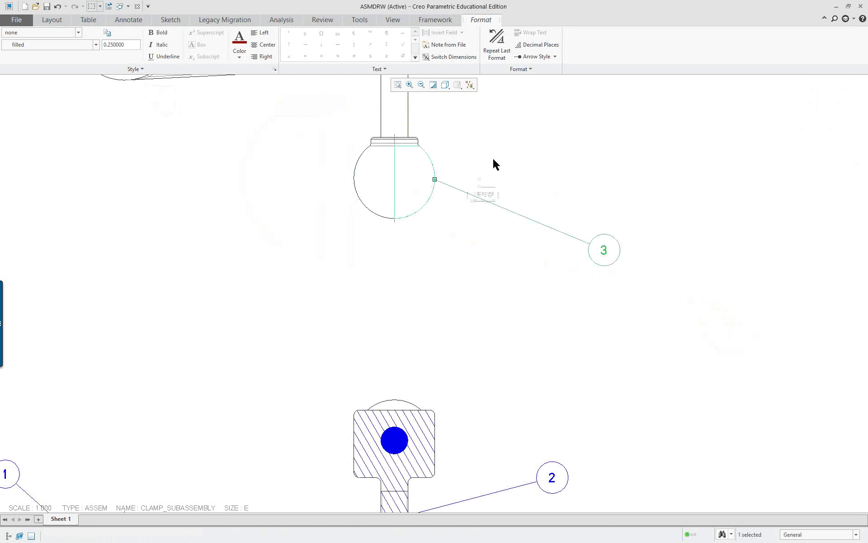
scroll(497, 163, "up", 2)
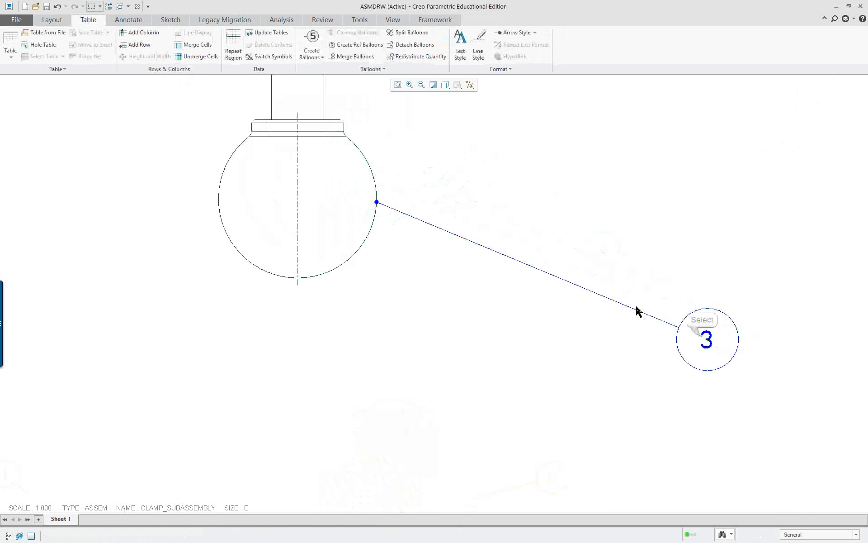
left_click(697, 334)
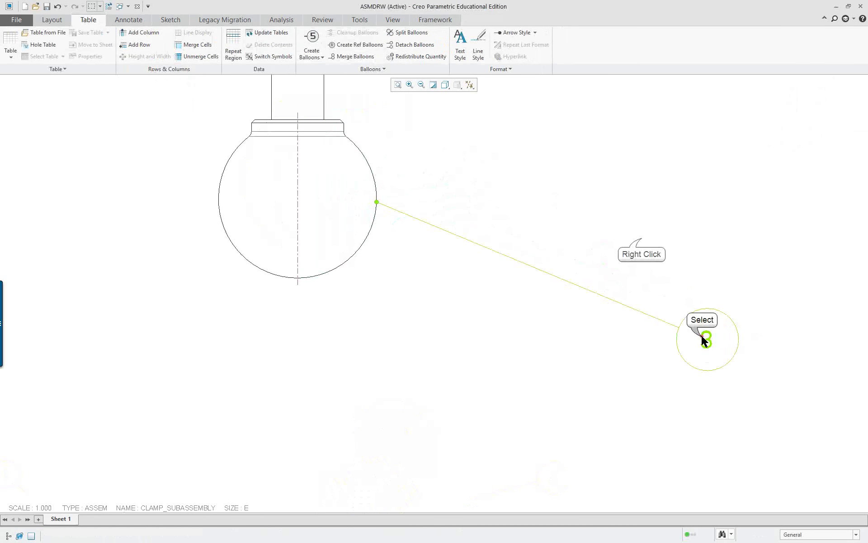
right_click(643, 238)
left_click(681, 254)
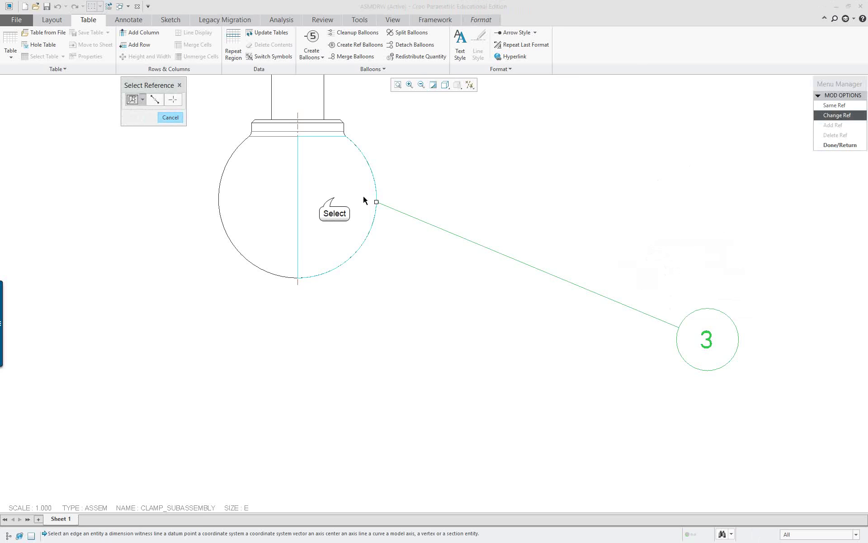
left_click(335, 201)
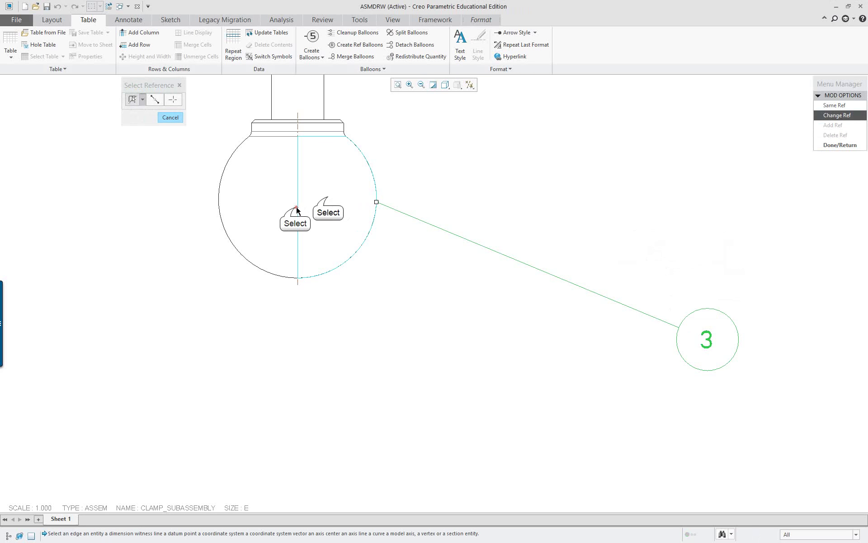
left_click(835, 106)
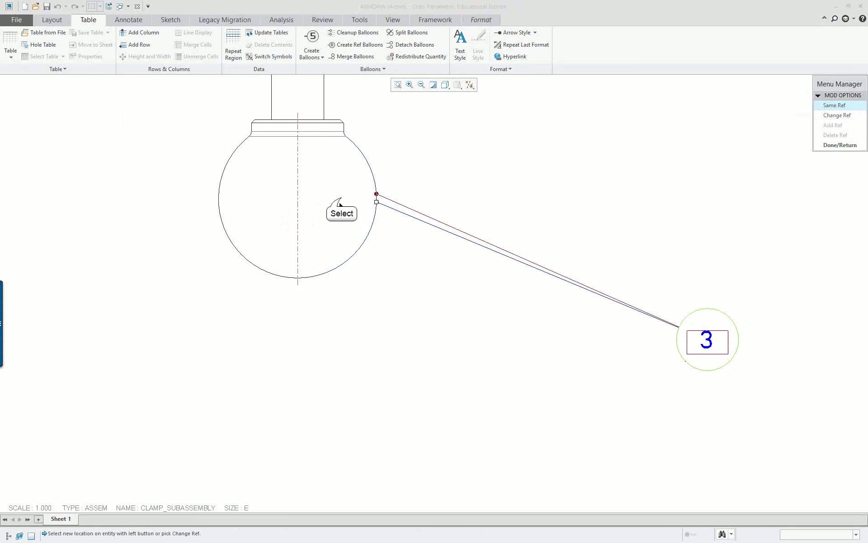
left_click(375, 195)
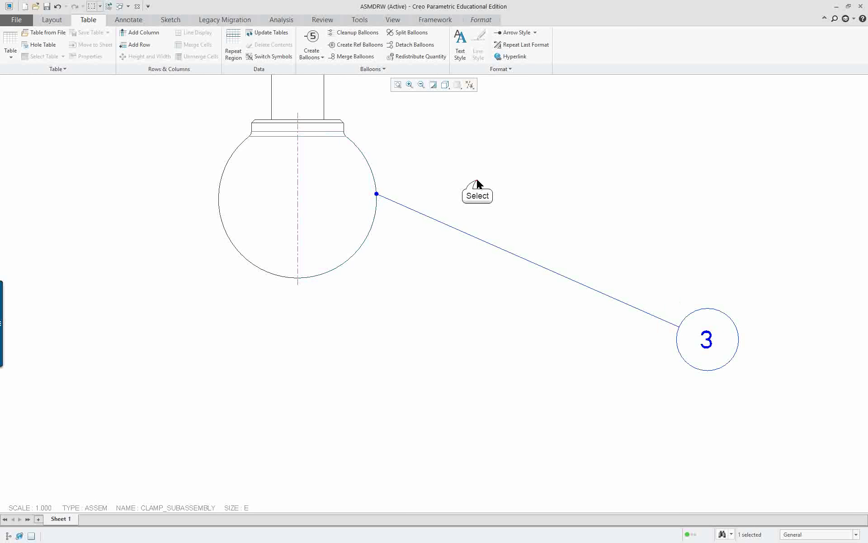
- Examine the full sheet, comparing balloon 3's dot leader with the other balloons' leaders on both views
scroll(629, 214, "down", 5)
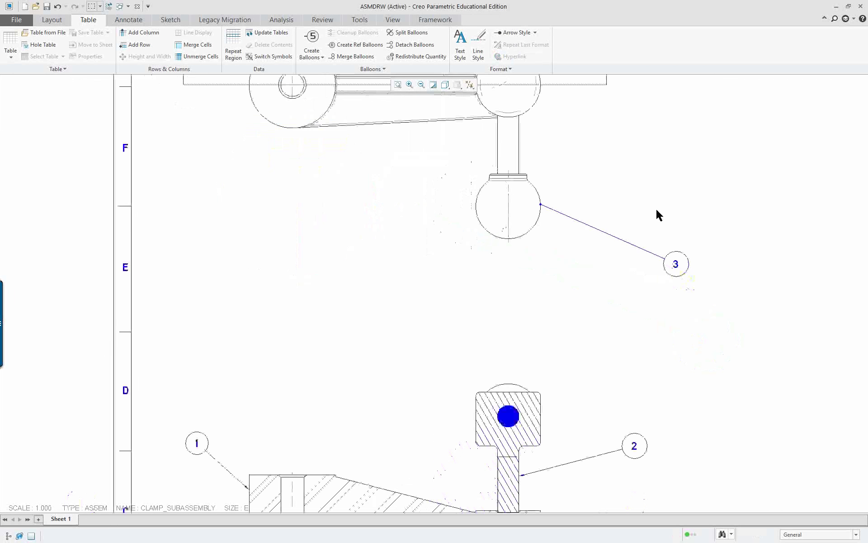
scroll(674, 185, "up", 3)
scroll(672, 185, "down", 3)
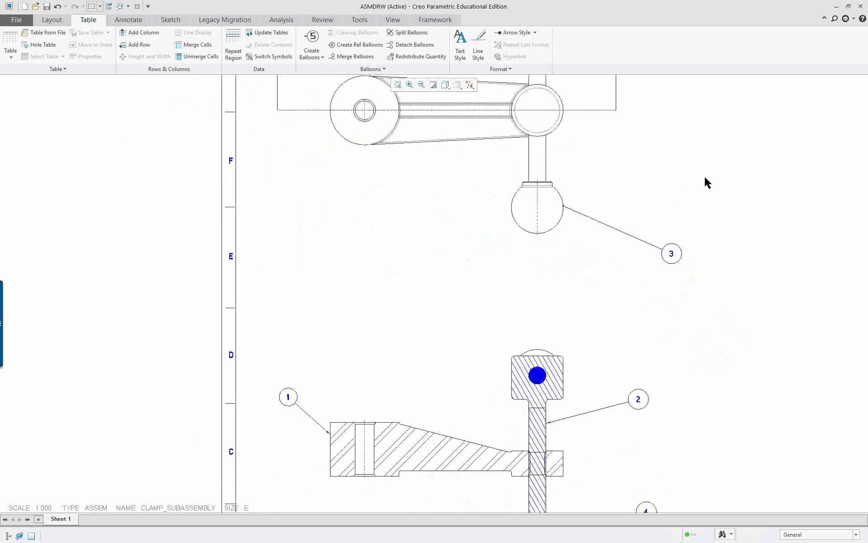
scroll(707, 183, "up", 1)
scroll(670, 164, "down", 6)
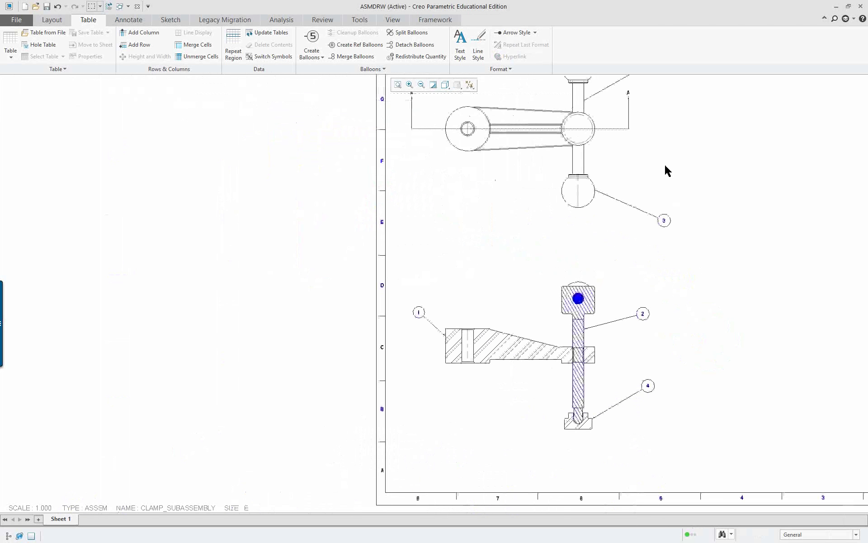
middle_click_drag(651, 163, 375, 236)
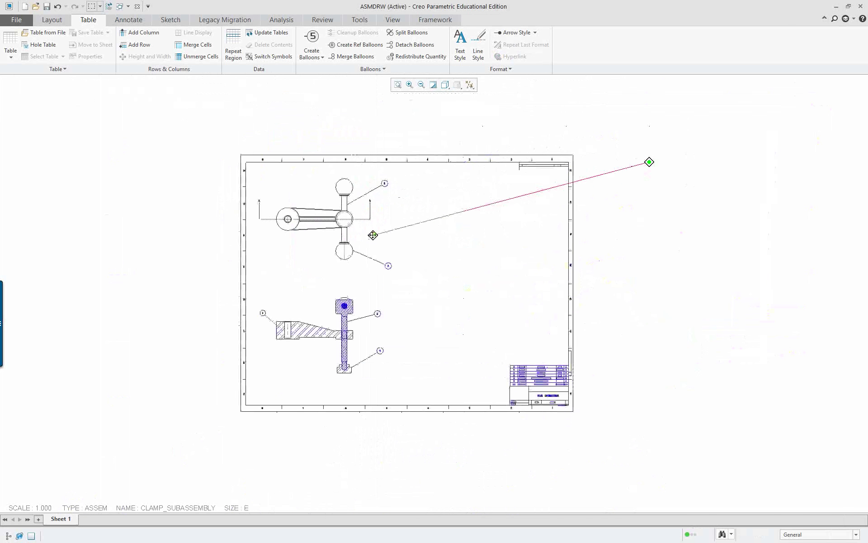
scroll(397, 277, "up", 1)
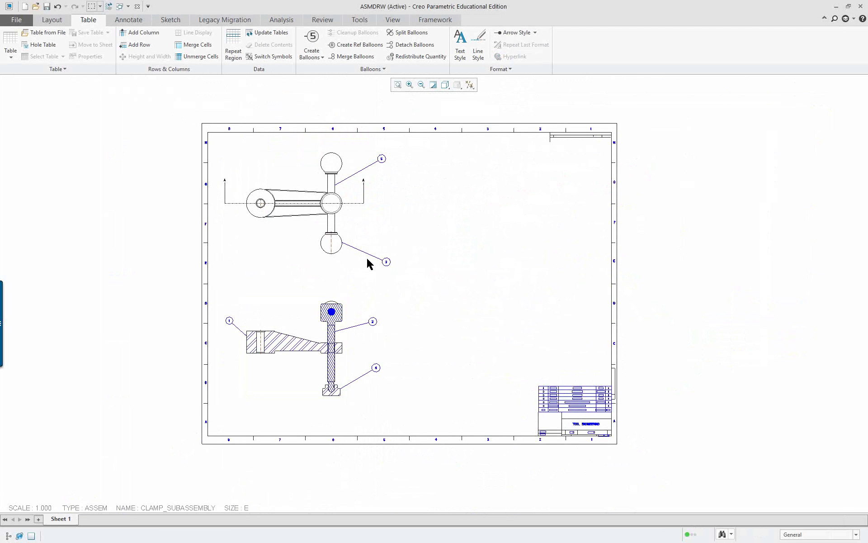
scroll(389, 233, "up", 1)
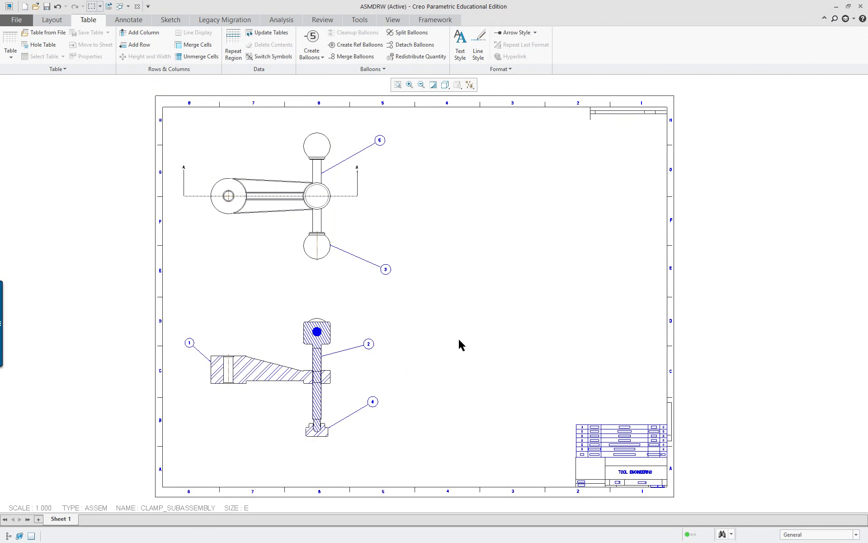
- Close the subassembly drawing and create a drawing named asmbe of clamp_assembly.asm, empty with format ASM_FORMAT_E
left_click(137, 6)
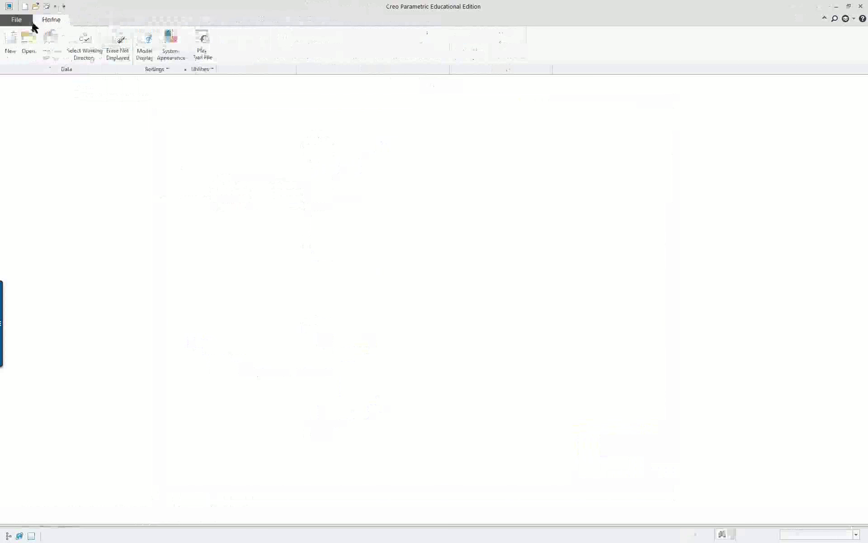
left_click(7, 41)
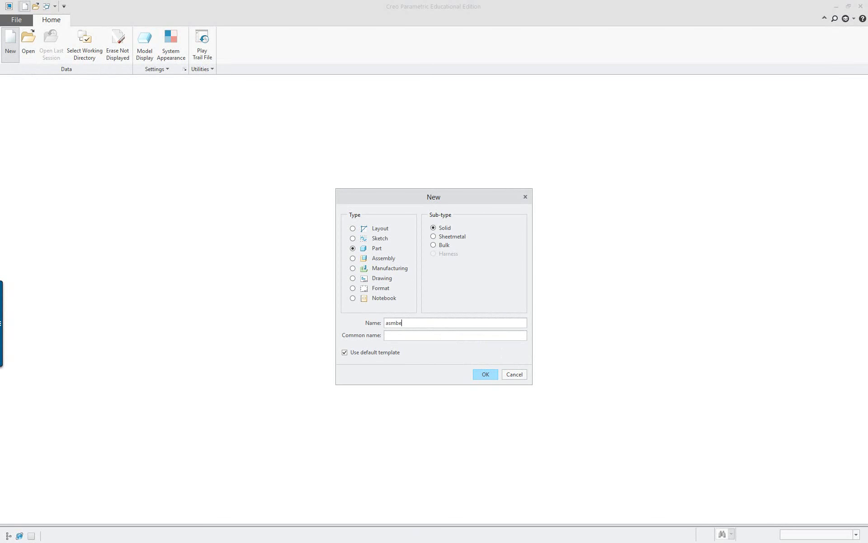
left_click(353, 279)
left_click(486, 374)
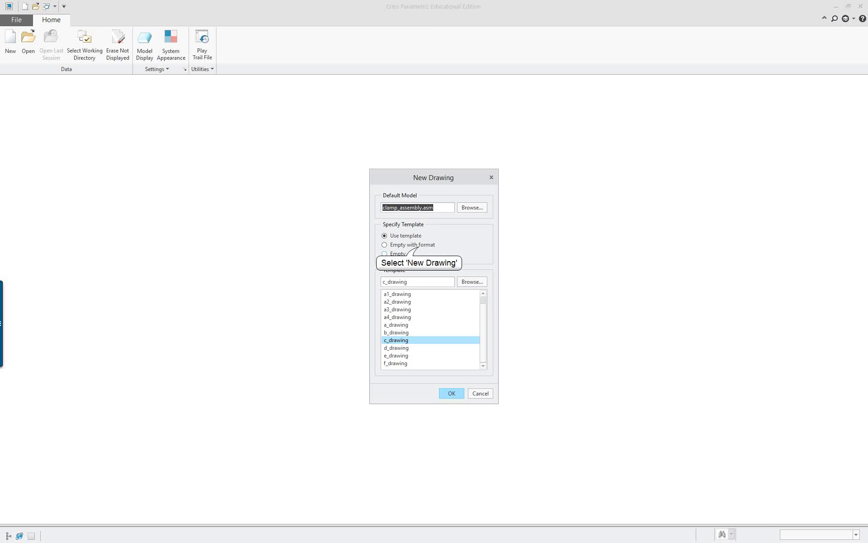
left_click(414, 245)
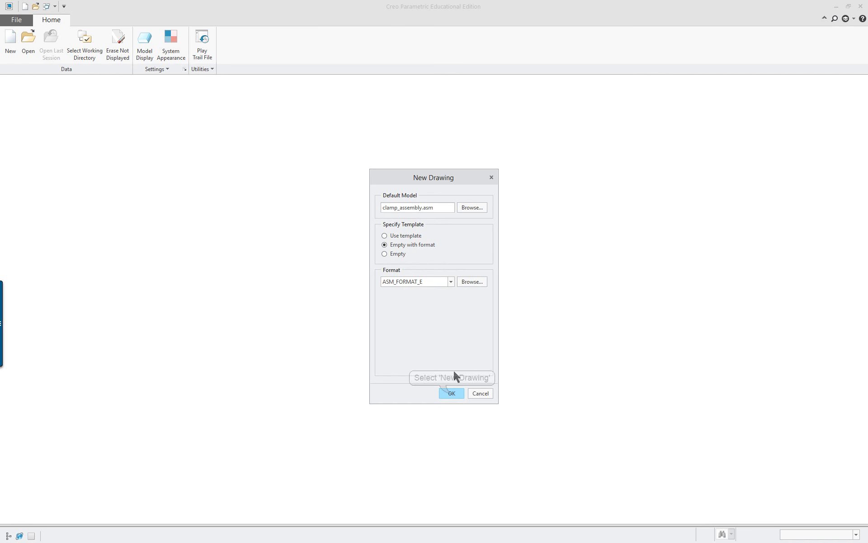
left_click(451, 393)
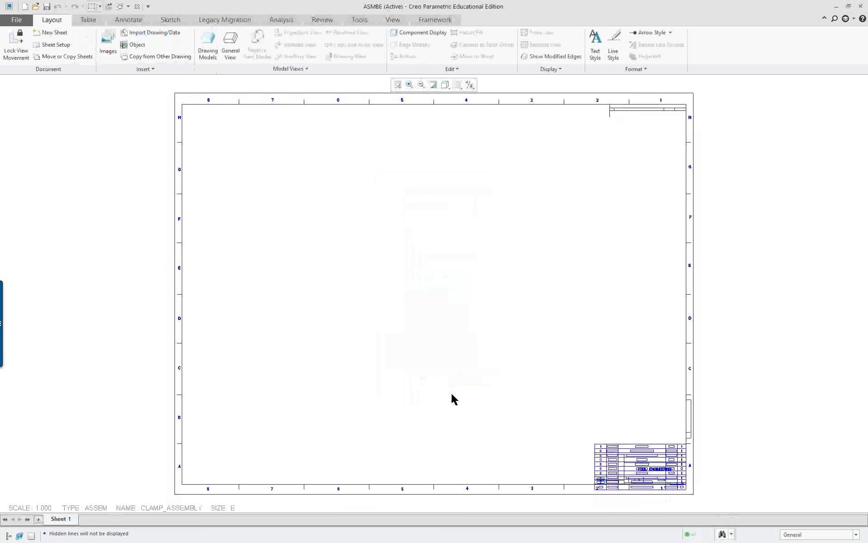
- Examine the parts list and title block in the new sheet's lower-right corner, including how the table sits over the block
scroll(695, 512, "up", 6)
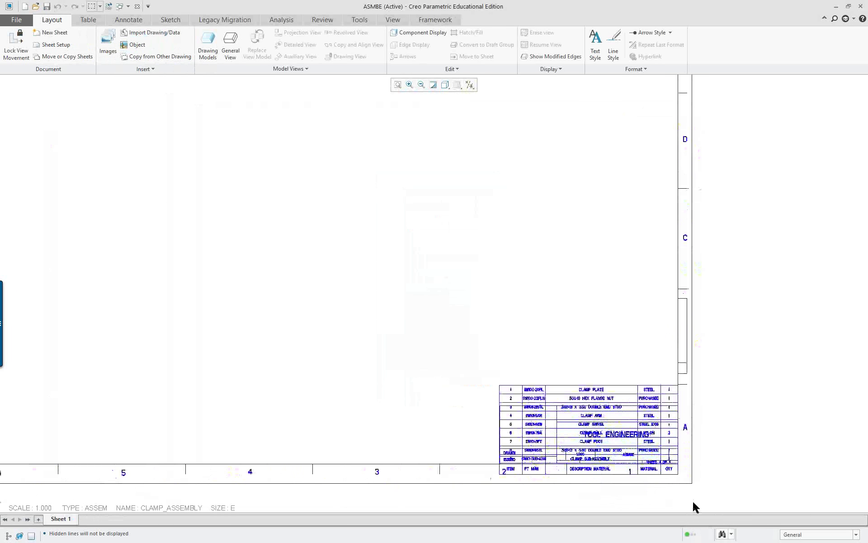
scroll(683, 496, "down", 1)
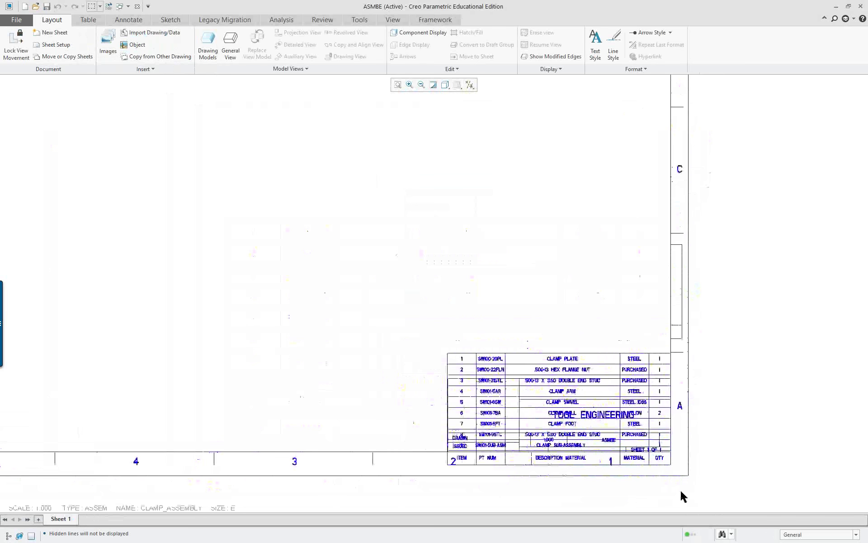
scroll(683, 496, "up", 3)
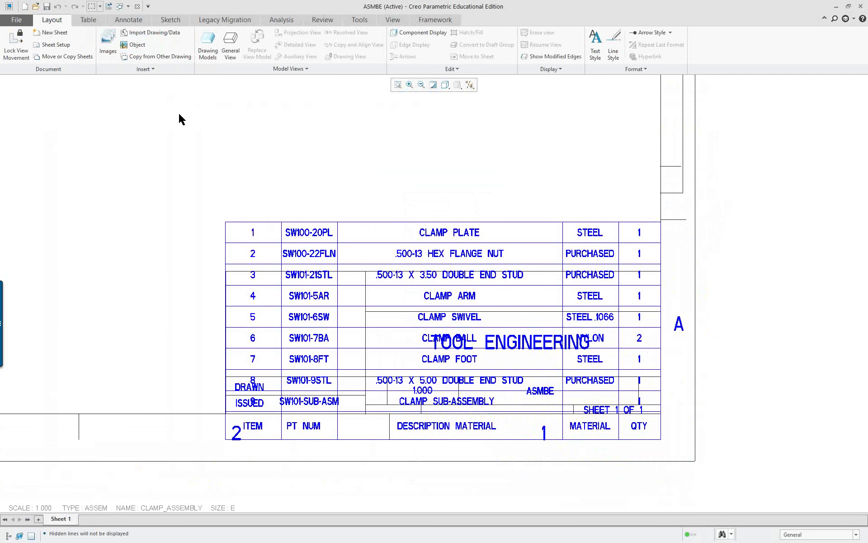
- Move the parts list table up and to the left so it sits clear of the title block
left_click(91, 20)
scroll(336, 158, "down", 3)
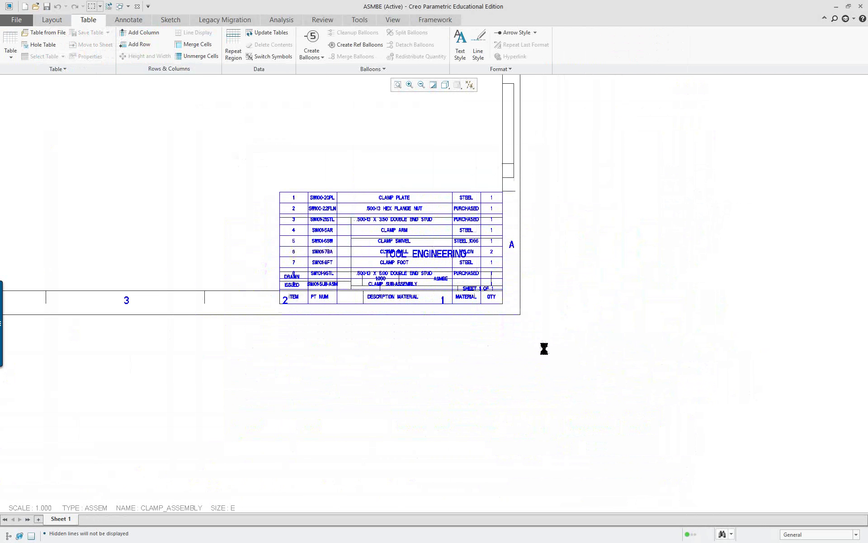
left_click(407, 222)
scroll(261, 118, "down", 2)
scroll(249, 99, "up", 4)
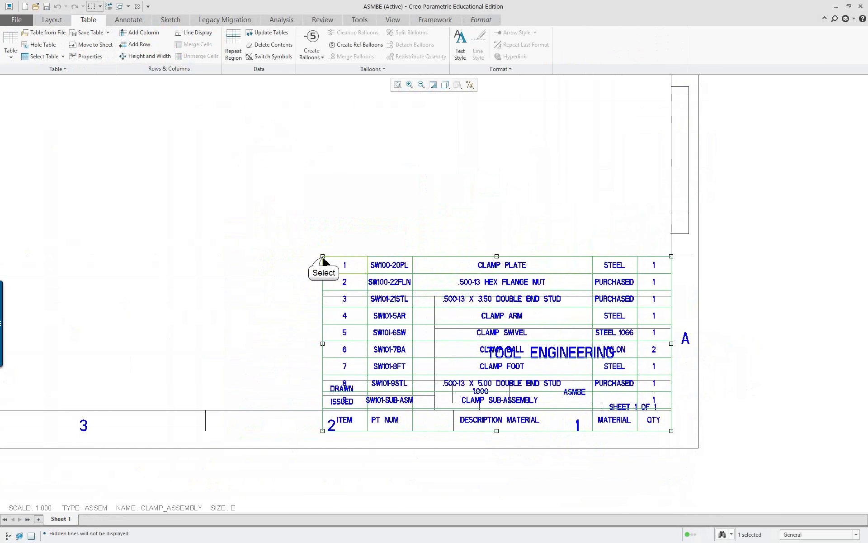
left_click_drag(318, 249, 240, 104)
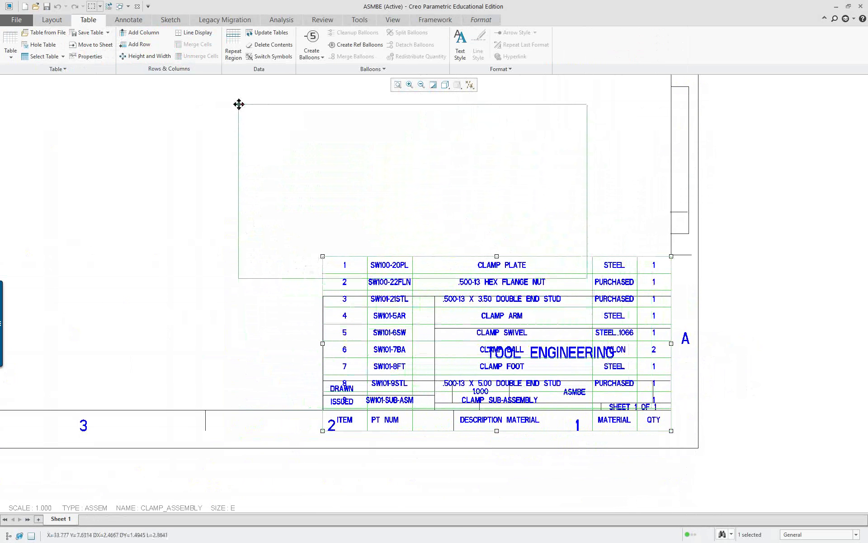
left_click(187, 223)
scroll(186, 222, "down", 3)
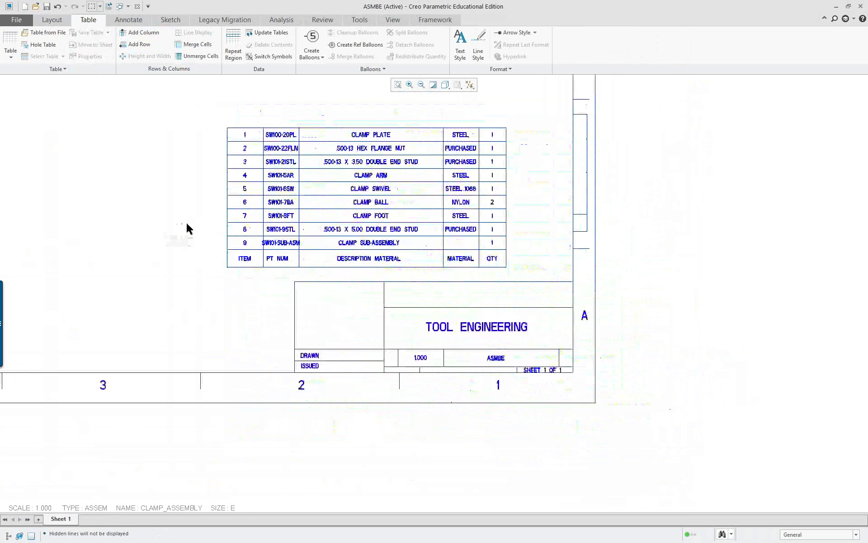
scroll(171, 176, "up", 2)
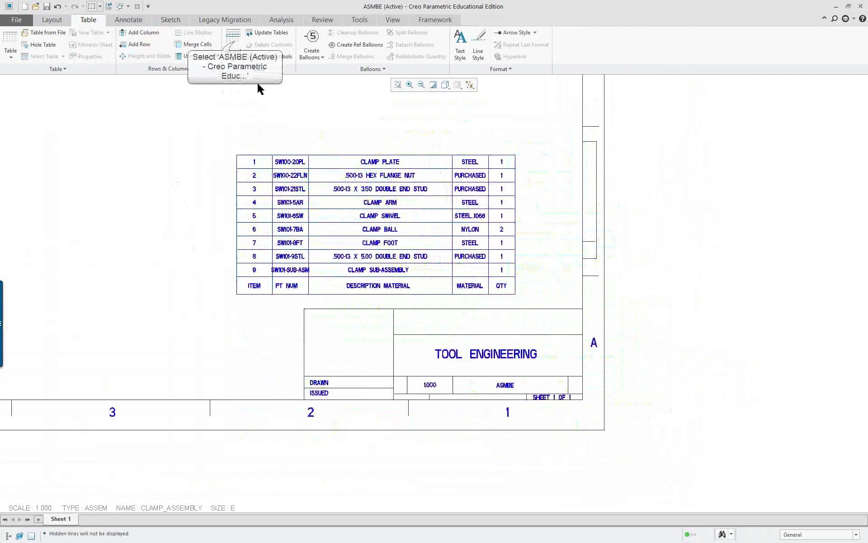
- Set the parts list's repeat region attributes to No Duplicates and Flat
left_click(235, 44)
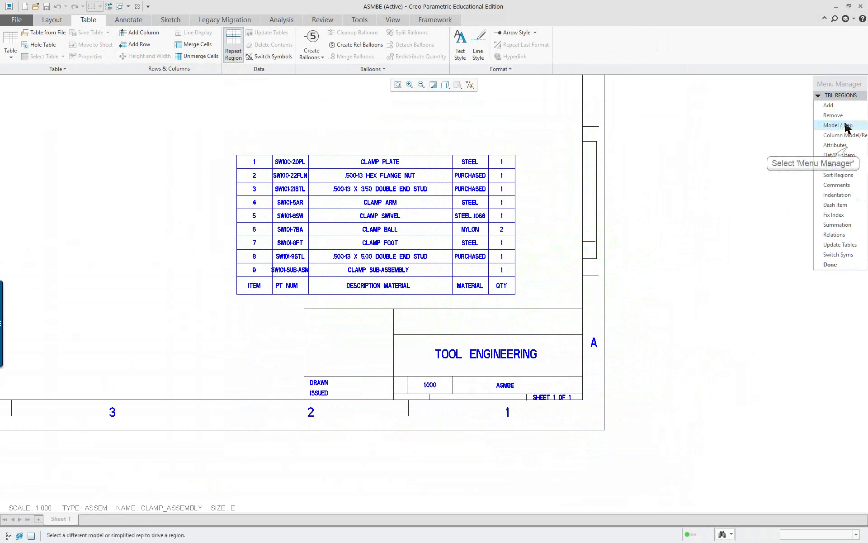
left_click(836, 144)
left_click(405, 228)
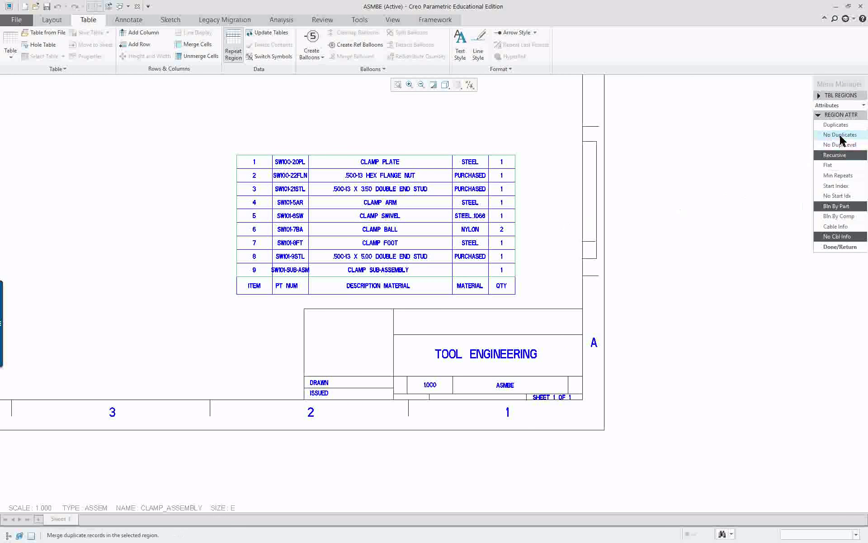
left_click(835, 155)
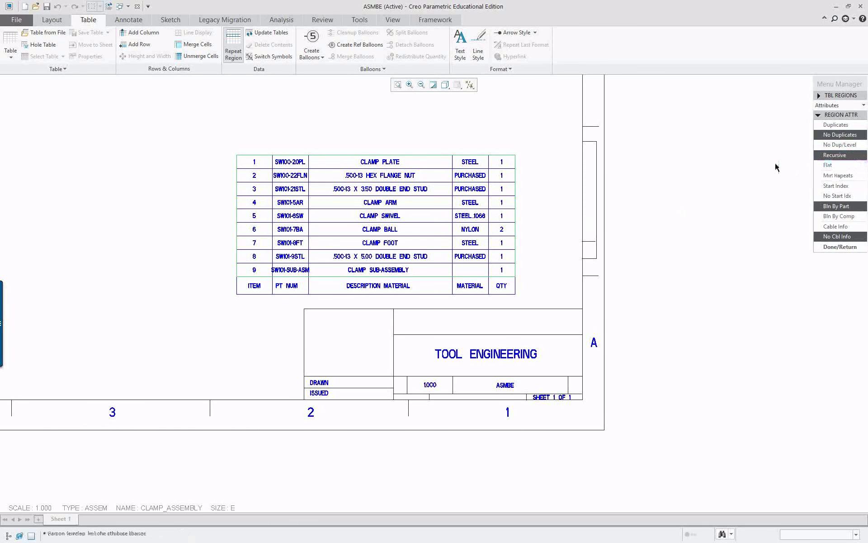
left_click(826, 166)
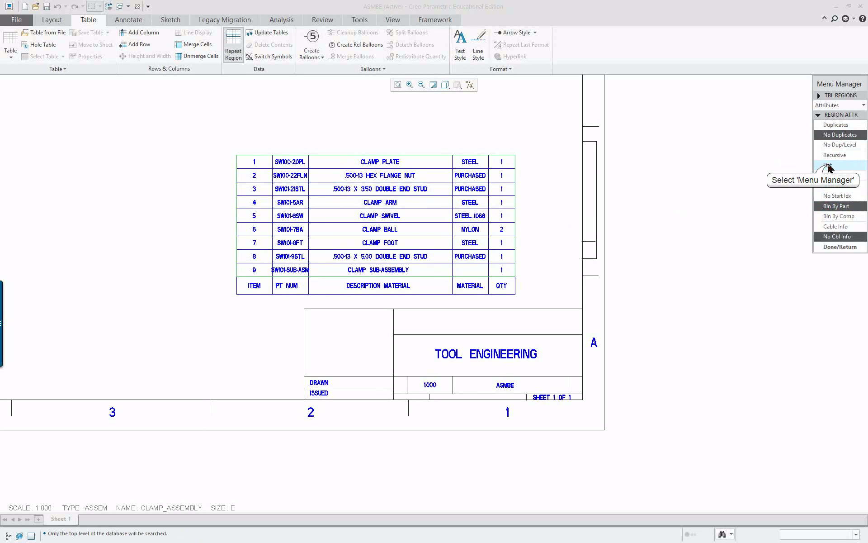
left_click(839, 248)
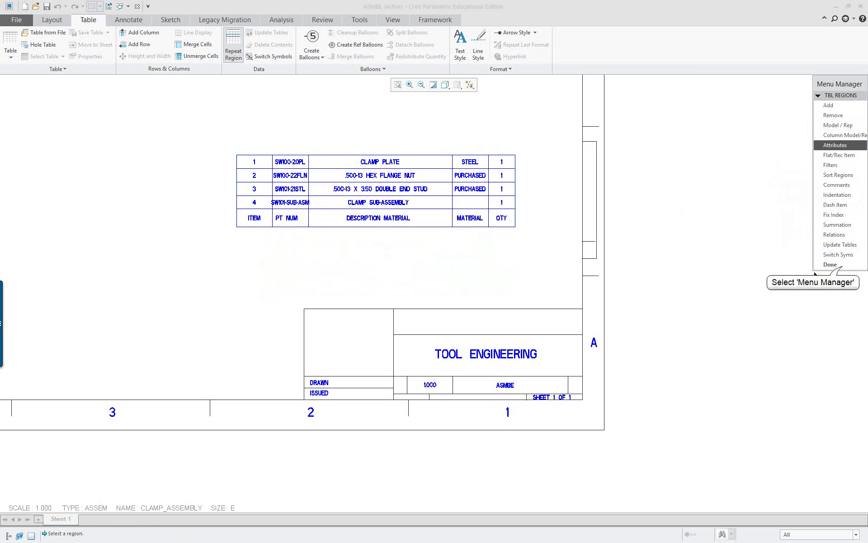
left_click(842, 266)
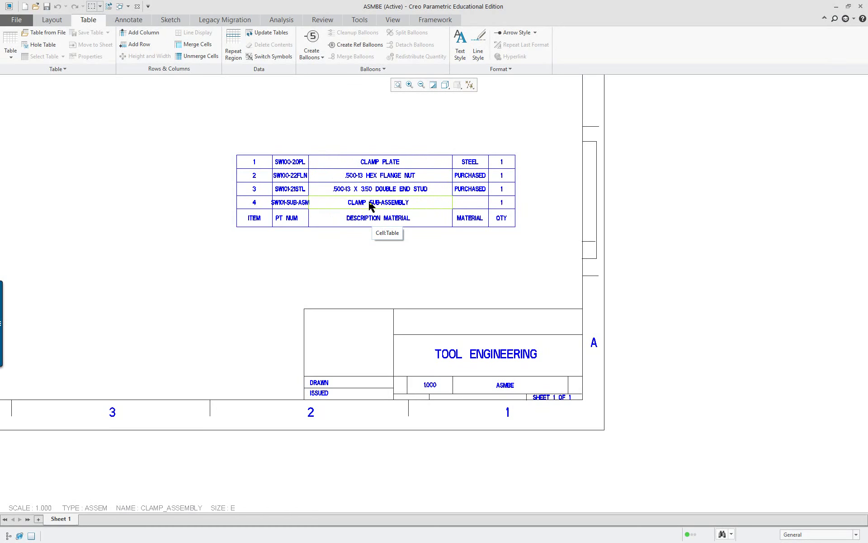
- Refit the sheet and place a general view of the clamp assembly with No Combined State in the sheet's left half
scroll(415, 212, "up", 4)
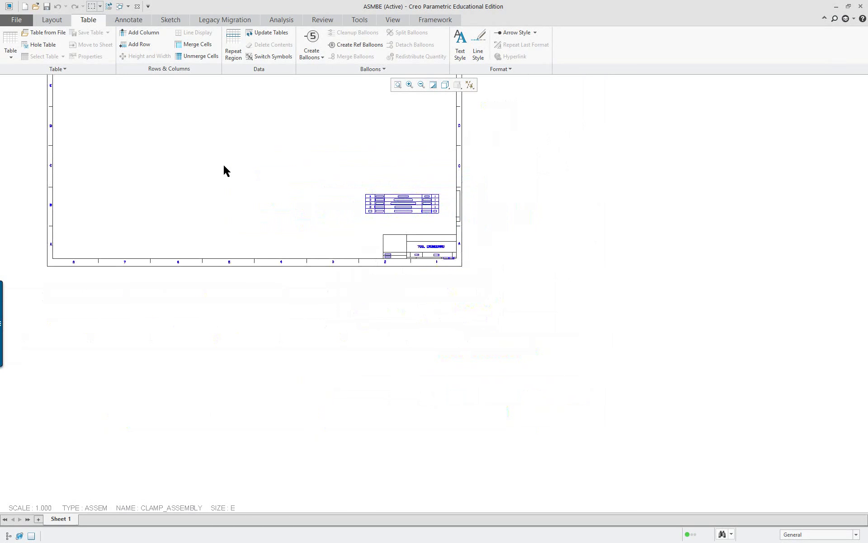
left_click(398, 85)
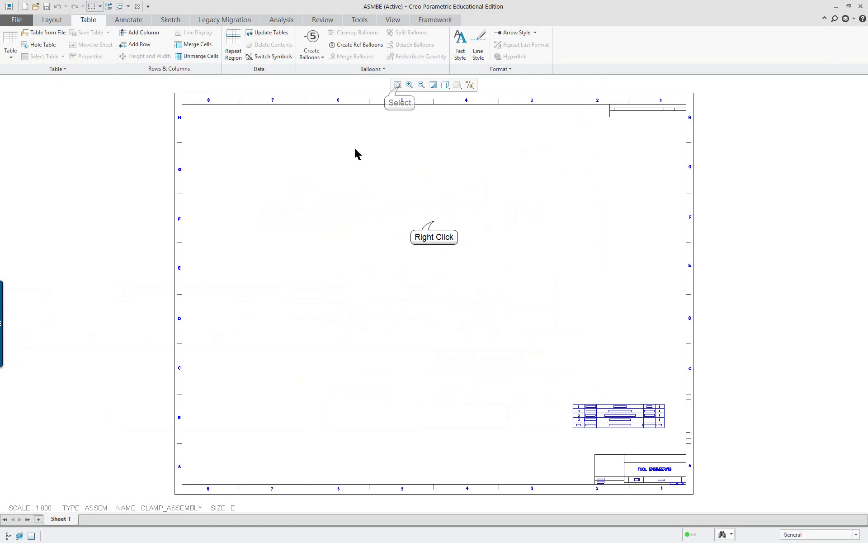
right_click(433, 222)
left_click(316, 241)
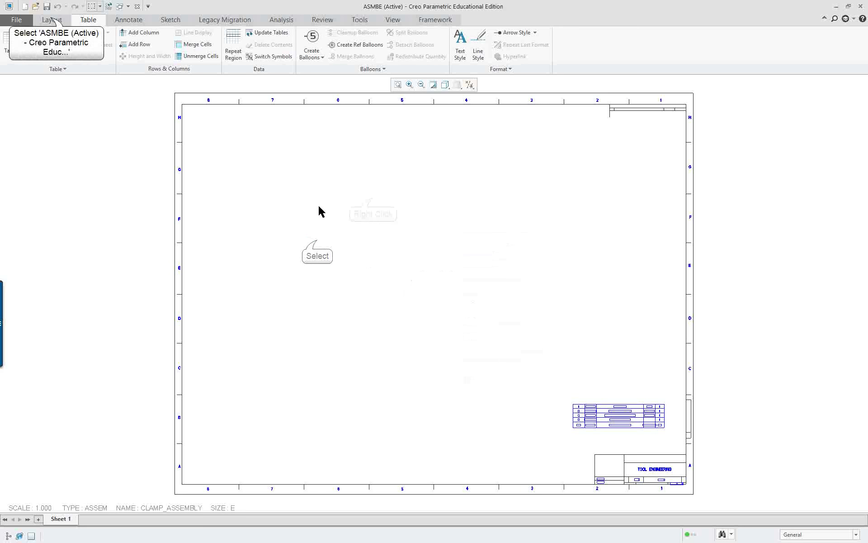
left_click(51, 19)
right_click(374, 199)
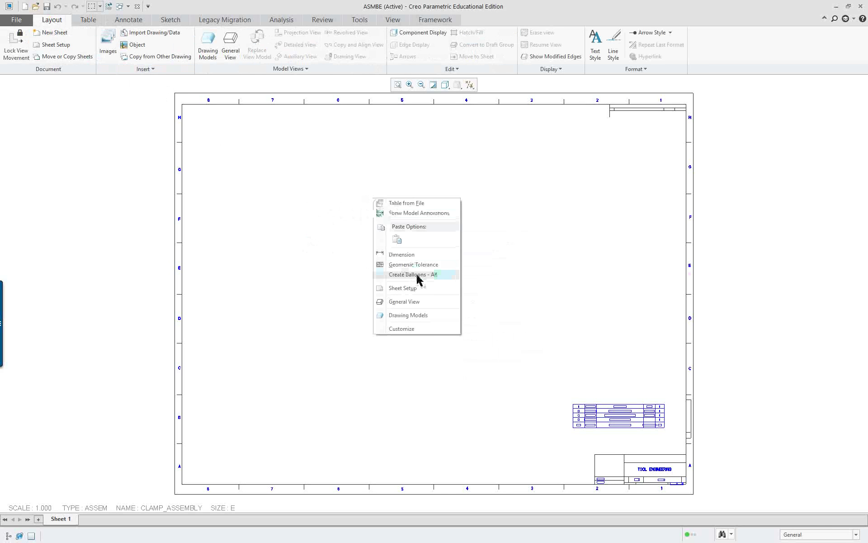
left_click(428, 301)
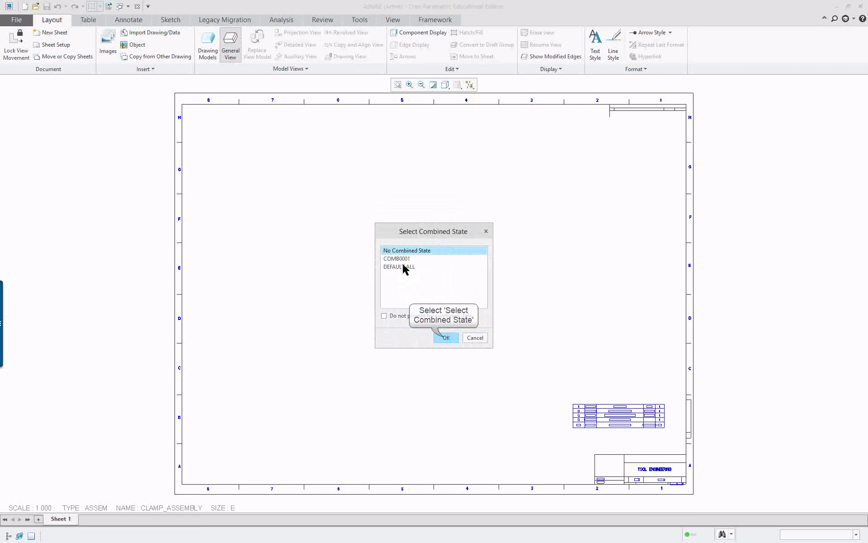
left_click(446, 338)
left_click(337, 272)
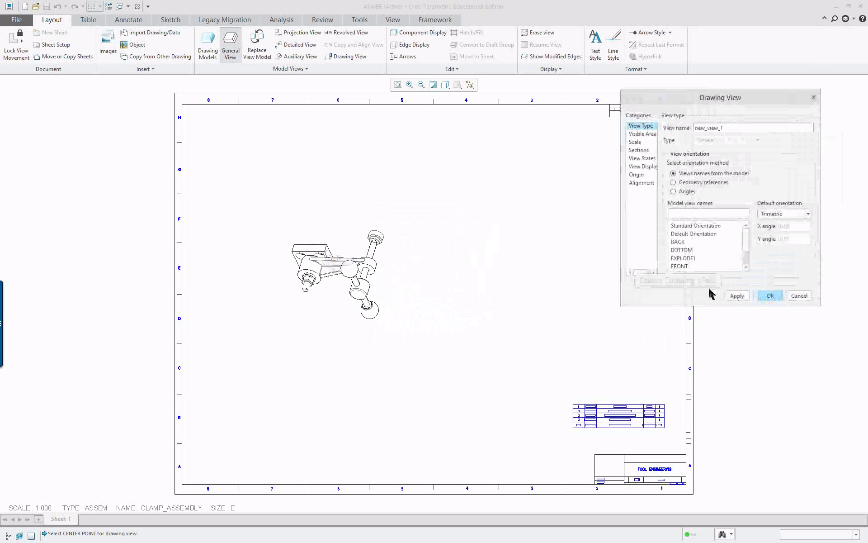
- Orient the general view to FRONT and move it up into the sheet's upper-left area
left_click(679, 266)
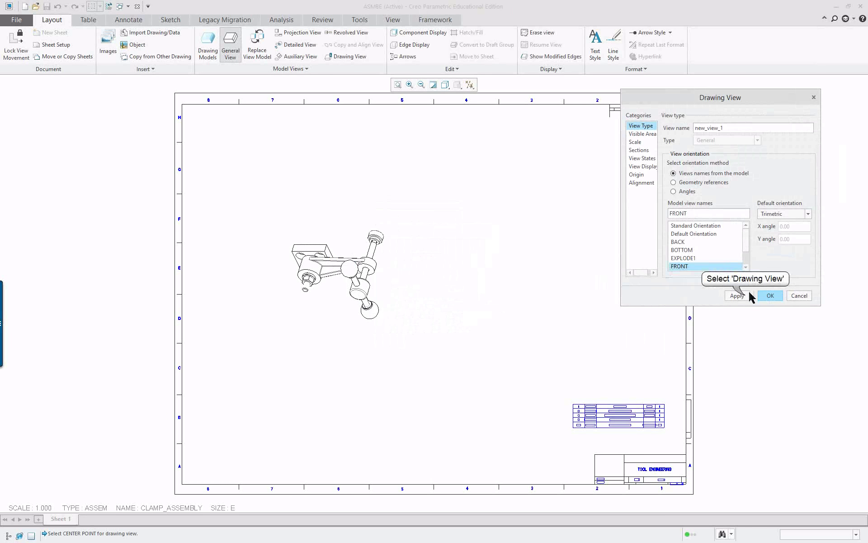
left_click(748, 295)
left_click(813, 296)
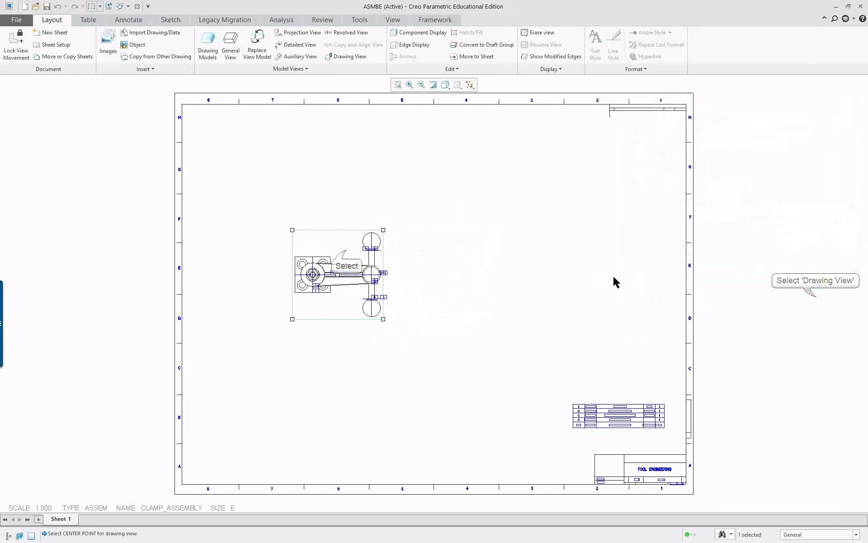
left_click_drag(345, 249, 339, 175)
- Add a projection view of the clamp assembly directly below the front view
right_click(444, 221)
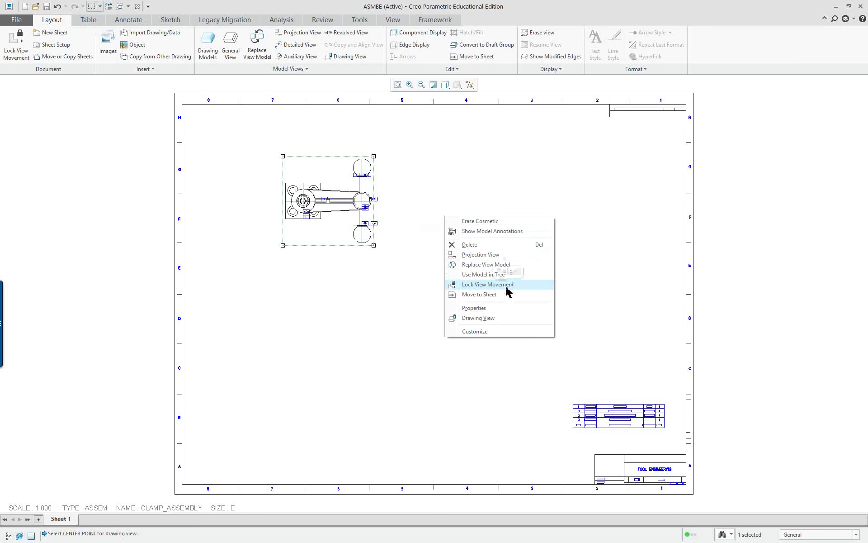
left_click(497, 254)
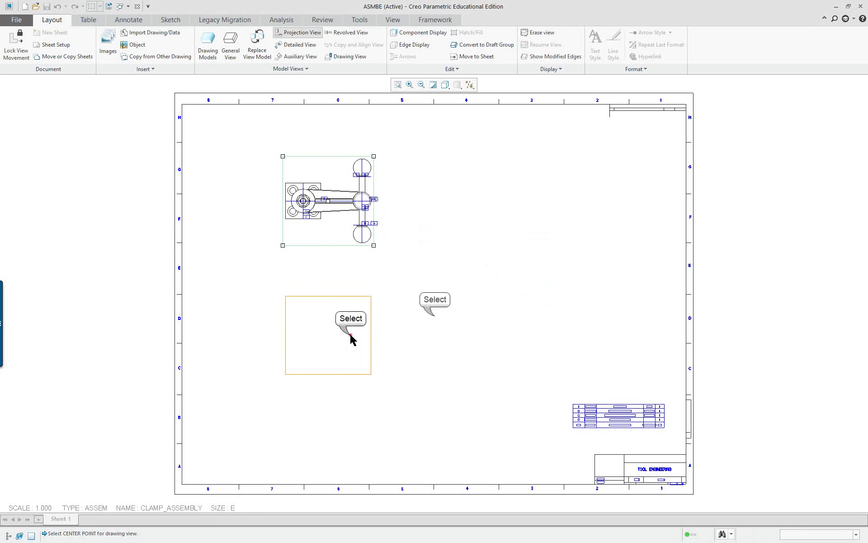
left_click(352, 339)
left_click(434, 319)
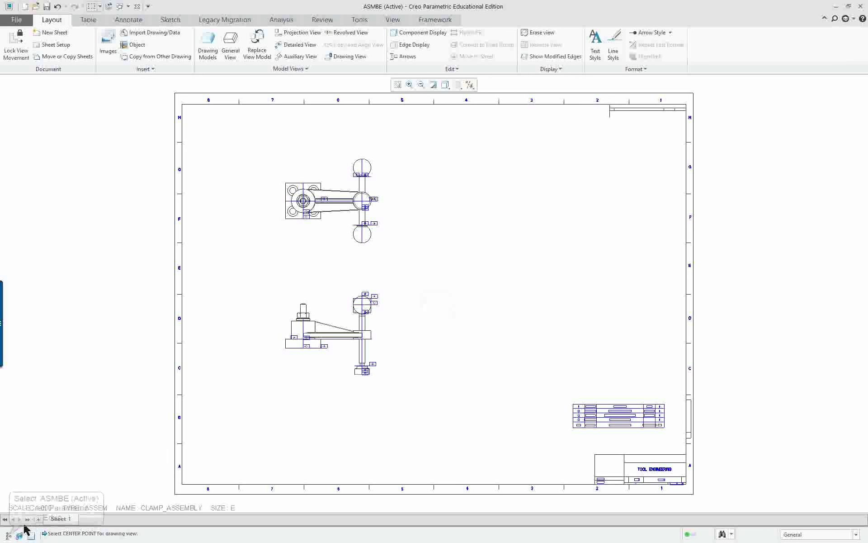
- Hide all layers of the drawing through the layer tree, and close the tree display
left_click(8, 536)
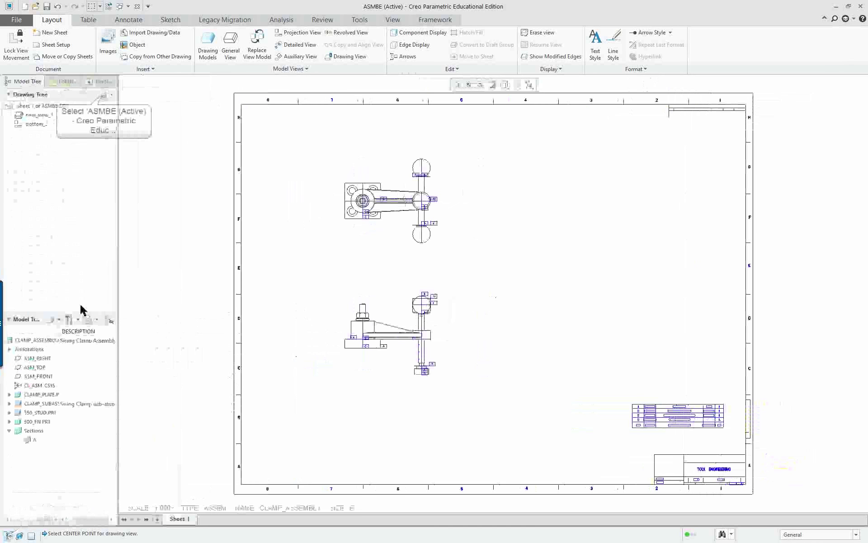
left_click(104, 98)
left_click(115, 111)
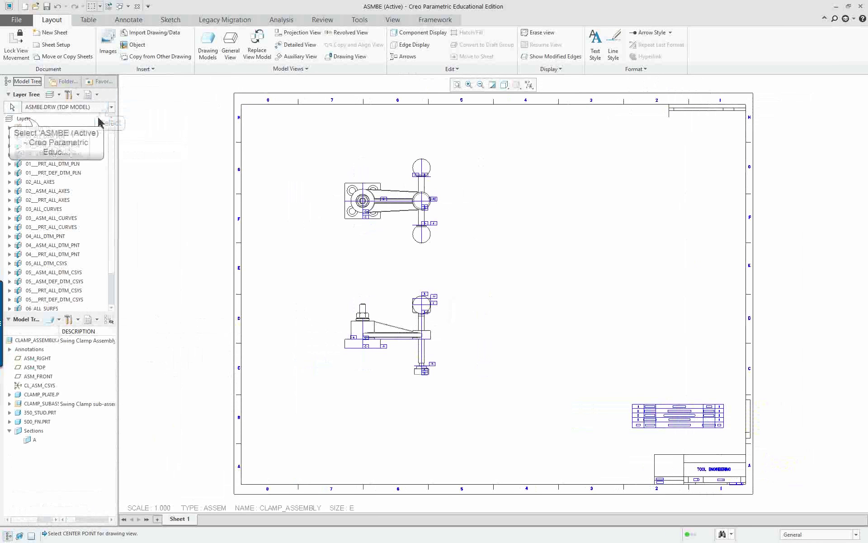
right_click(26, 120)
left_click(43, 135)
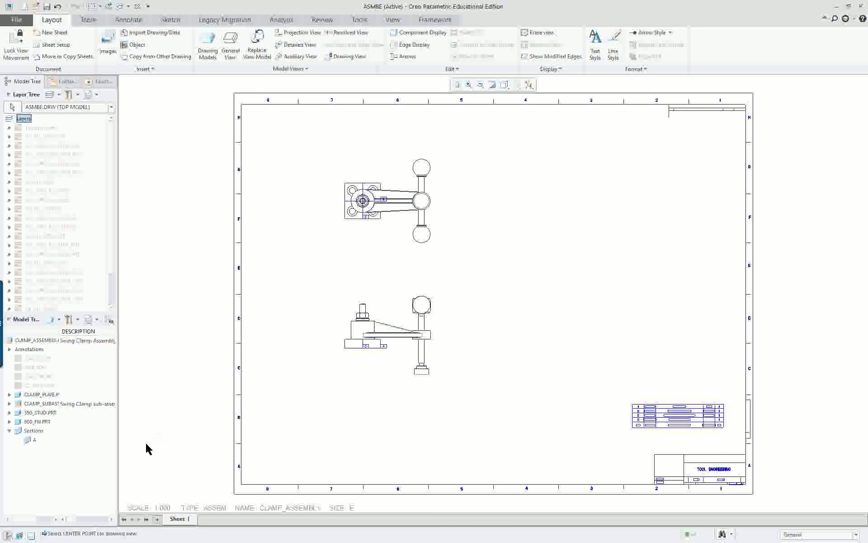
left_click(8, 535)
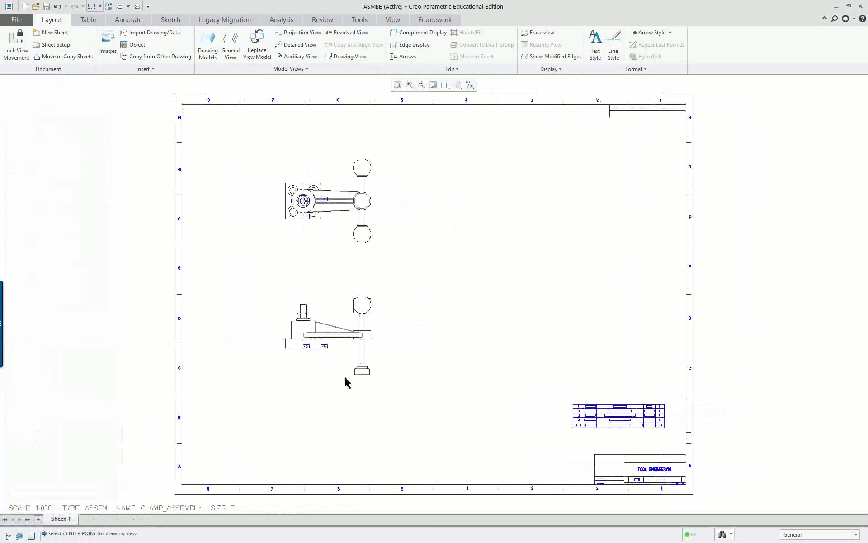
- Check the clamp plate in both views for leftover datum tags and show the layer and model trees again
scroll(372, 387, "up", 3)
scroll(358, 308, "down", 5)
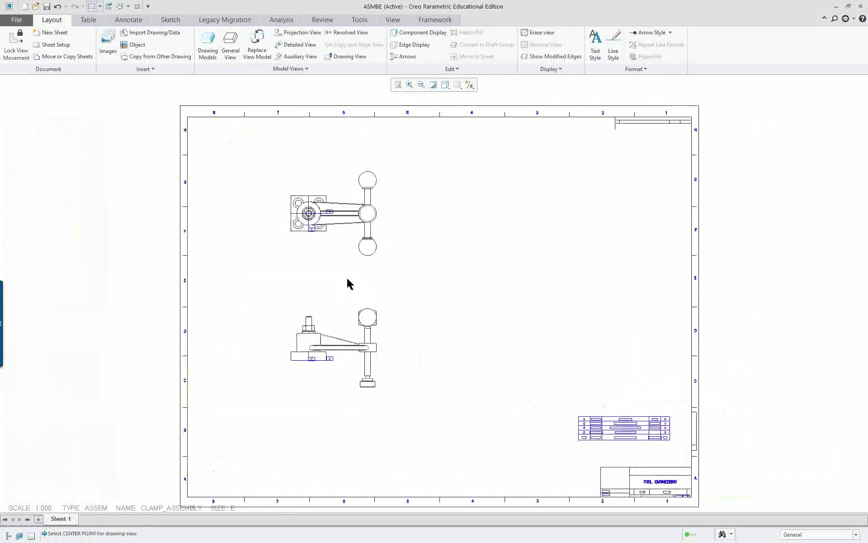
scroll(350, 306, "up", 2)
scroll(322, 357, "up", 1)
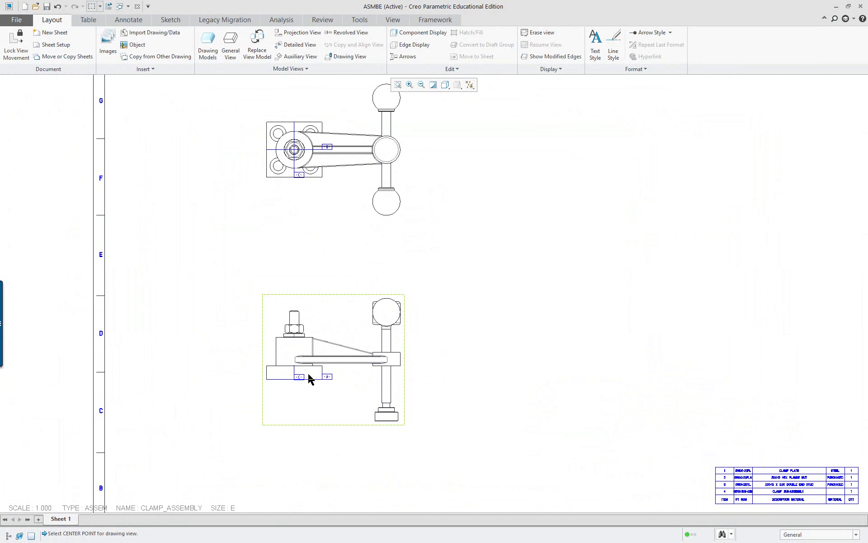
scroll(316, 378, "down", 1)
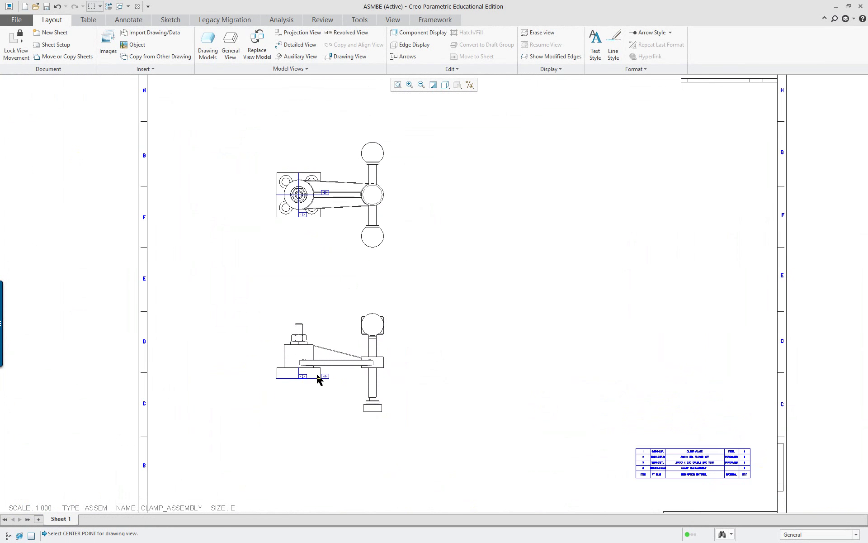
left_click(8, 538)
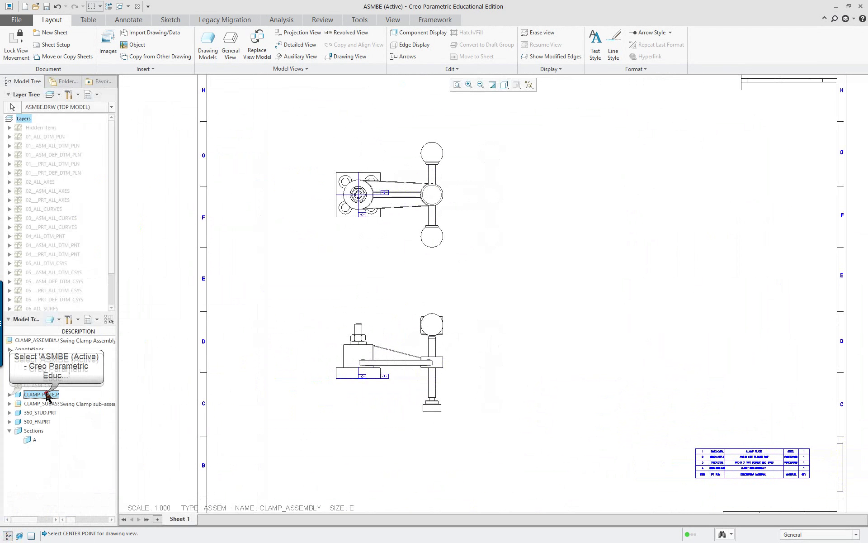
- Hide datum planes A, B and C of the clamp plate part in the drawing's model tree
left_click(41, 394)
left_click(10, 394)
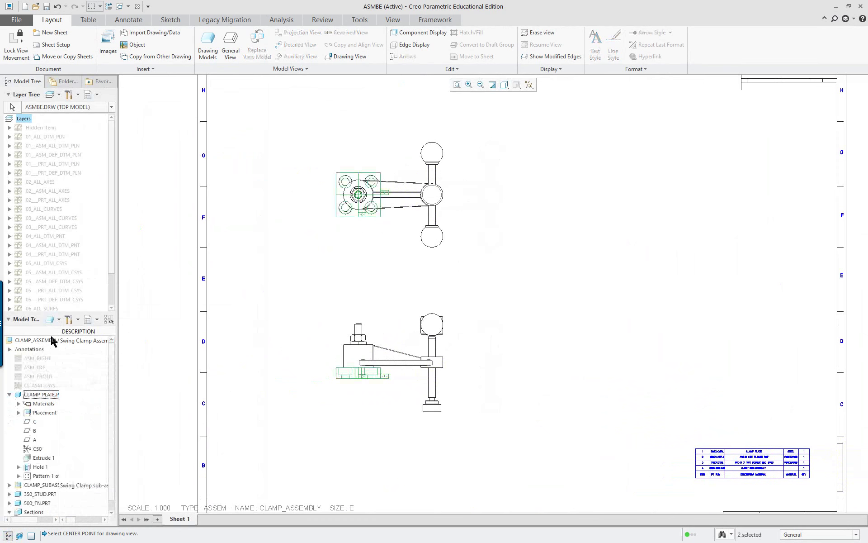
left_click_drag(72, 313, 72, 226)
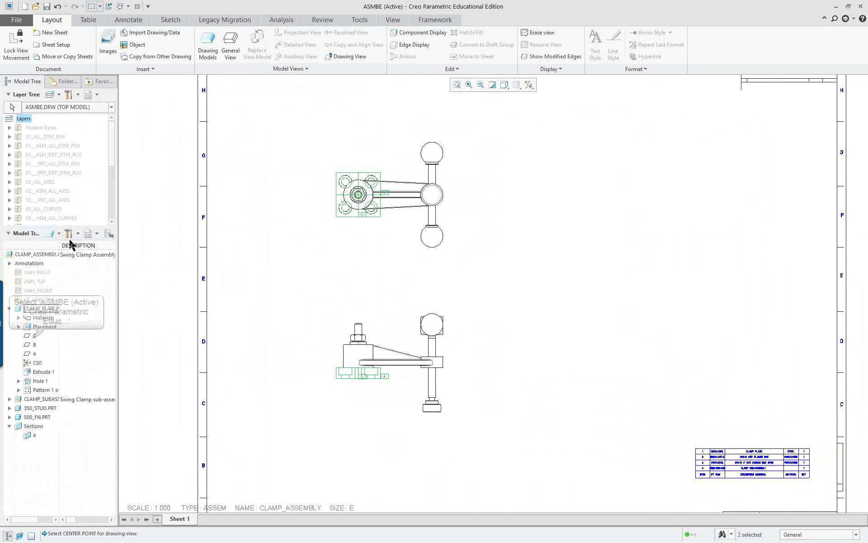
right_click(35, 353)
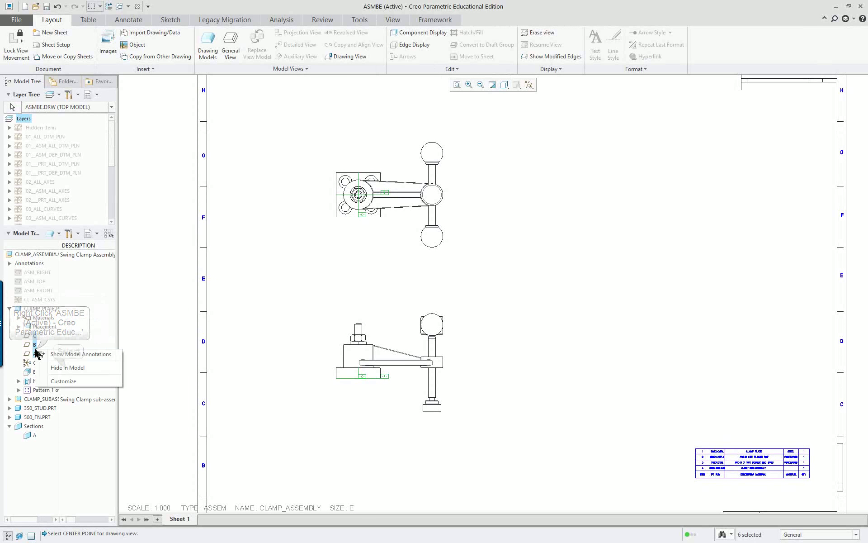
left_click(69, 368)
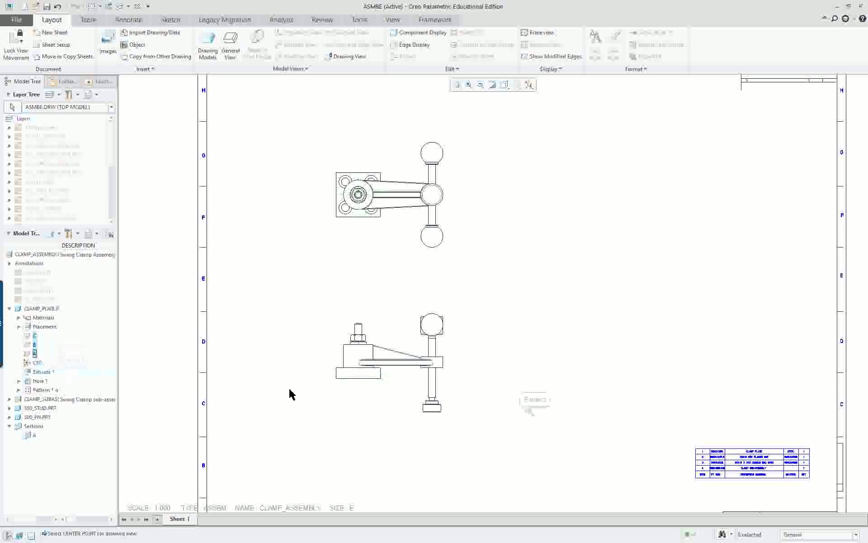
left_click(535, 420)
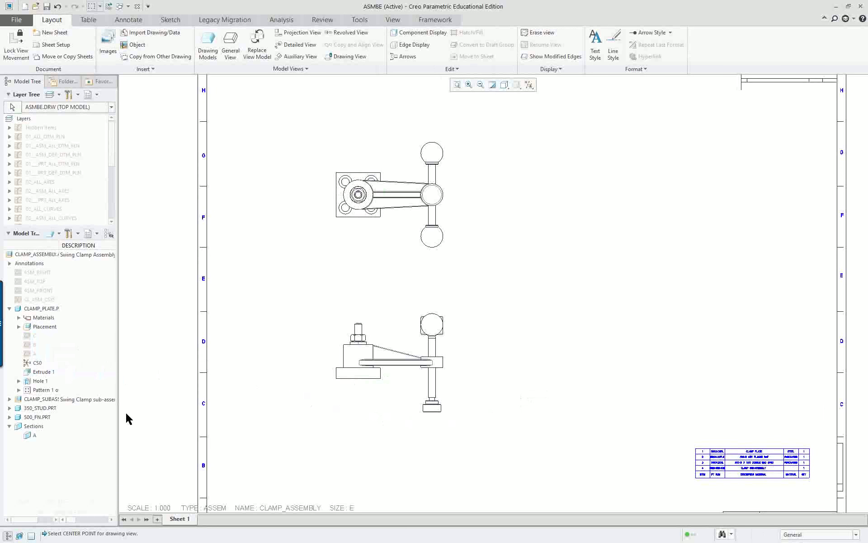
- Collapse the model tree pane and set the drawing scale to 1.5
left_click(7, 536)
scroll(419, 357, "down", 3)
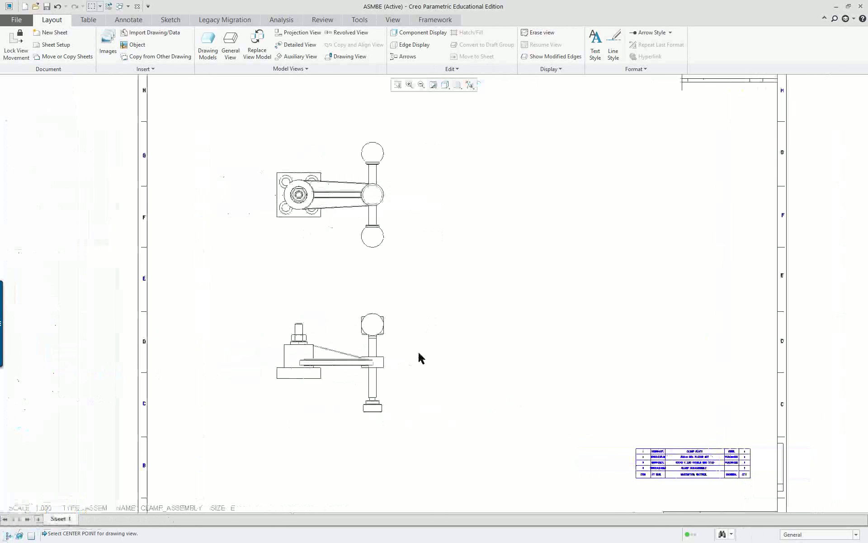
scroll(495, 324, "up", 1)
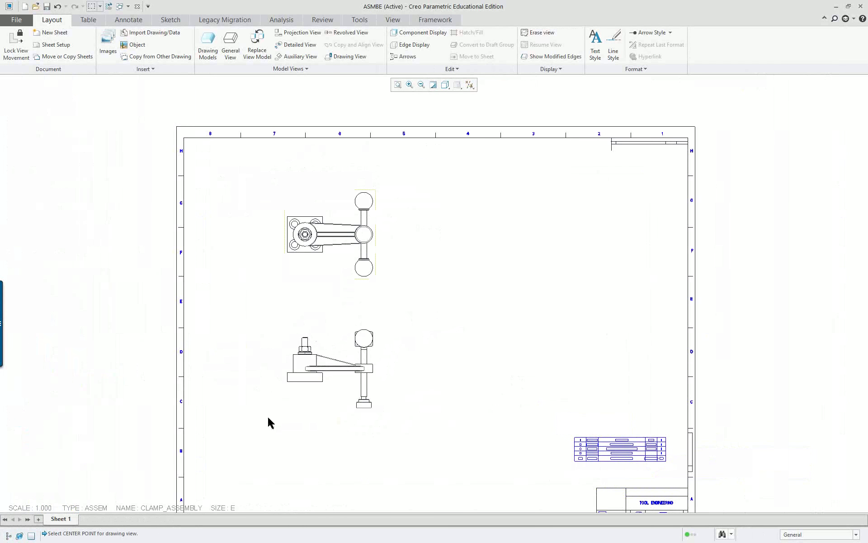
double_click(43, 508)
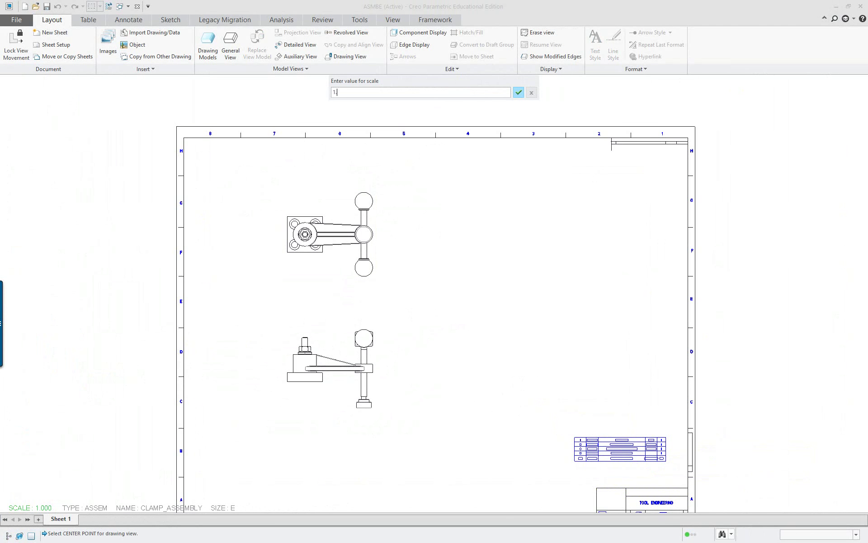
type("1.5")
key("Return")
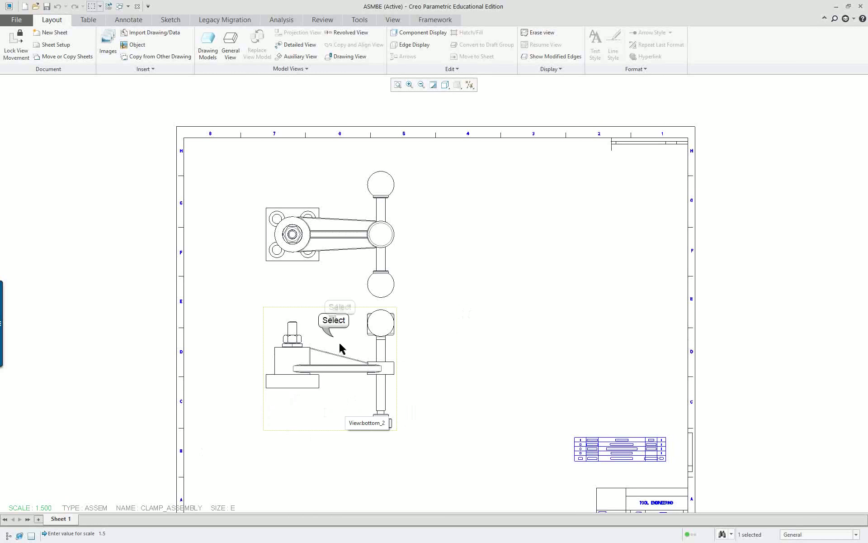
- Space the two clamp views farther apart vertically, moving the projected view down and the general view up
left_click(337, 325)
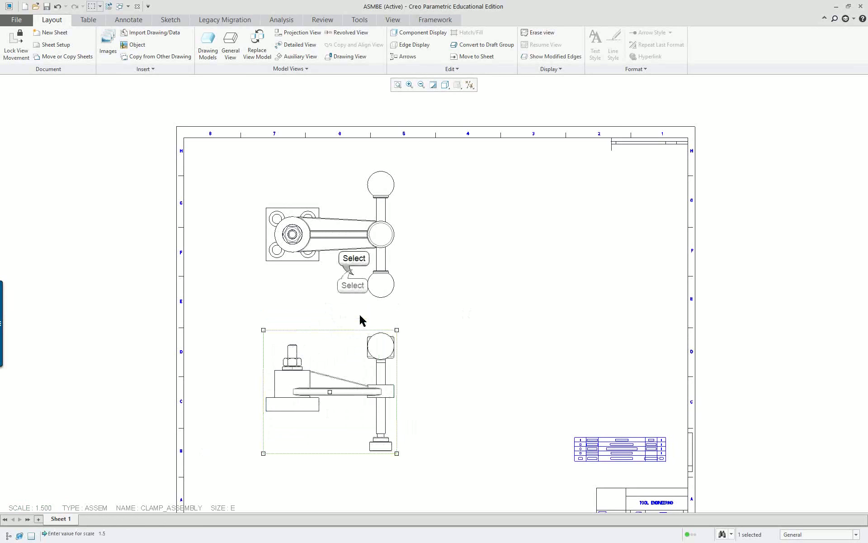
left_click(357, 265)
left_click(474, 291)
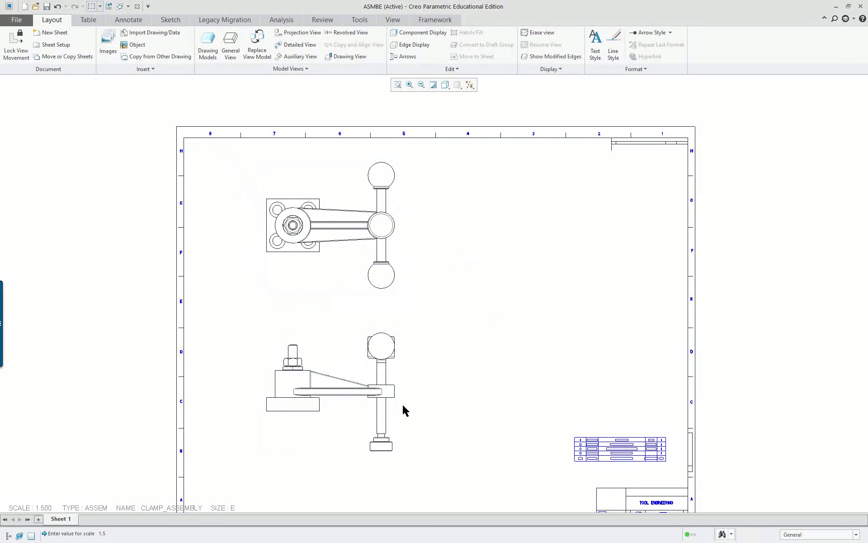
- Set the upper general view's display style to No Hidden and its tangent edges display to Dimmed
double_click(298, 262)
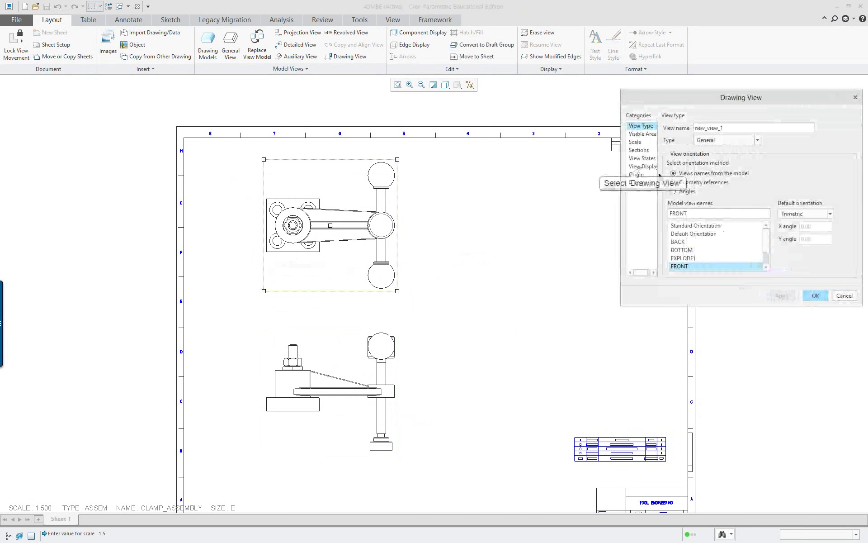
left_click(642, 166)
left_click(735, 139)
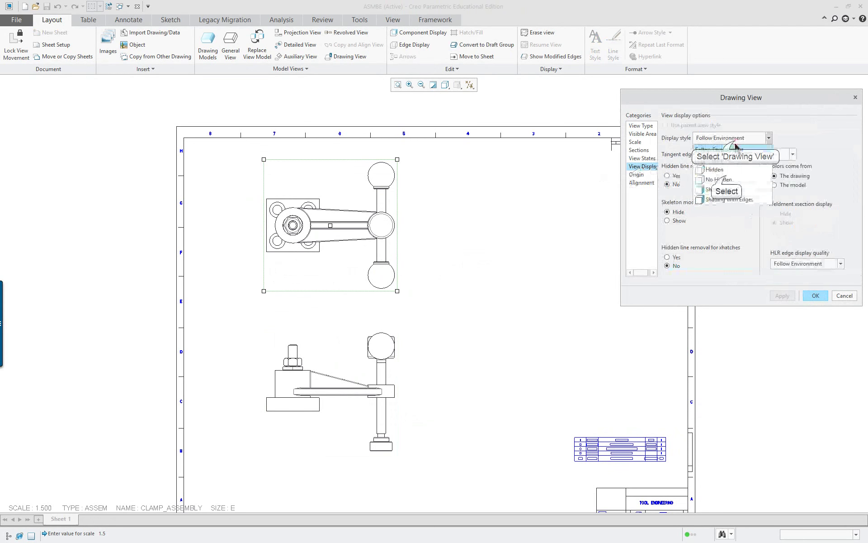
left_click(719, 179)
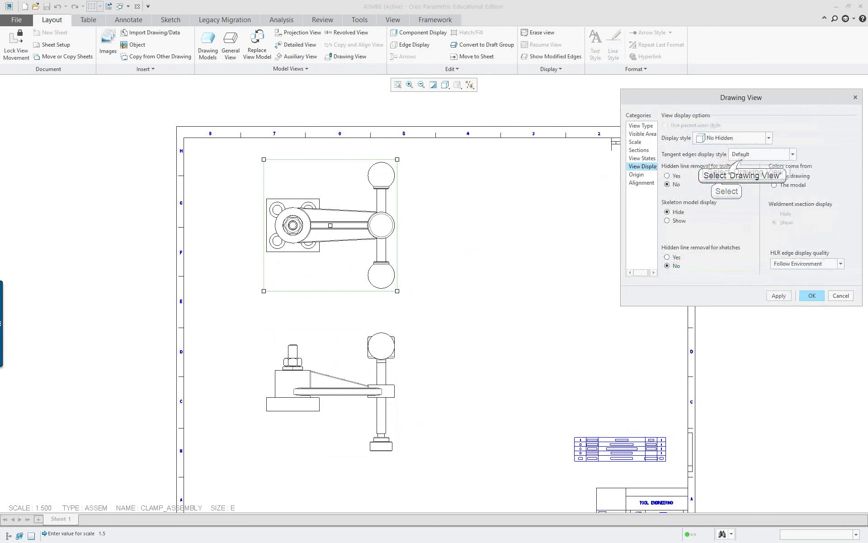
left_click(747, 157)
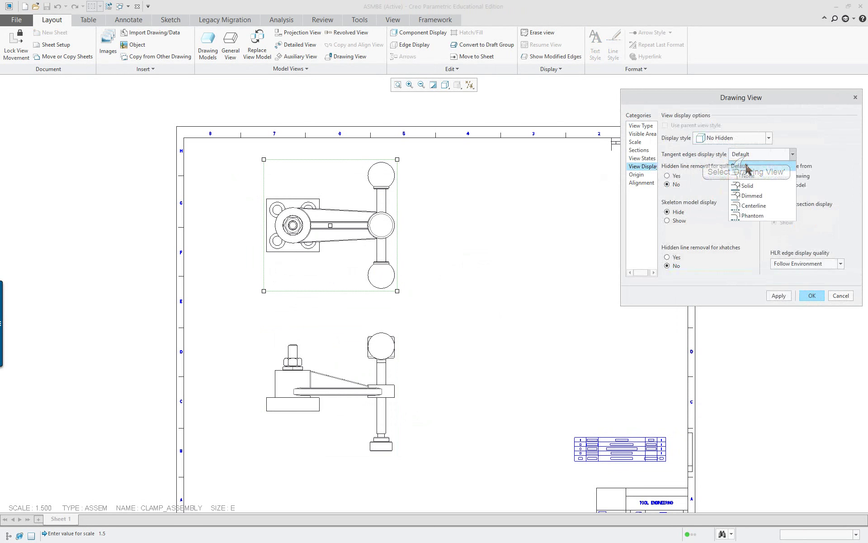
left_click(751, 196)
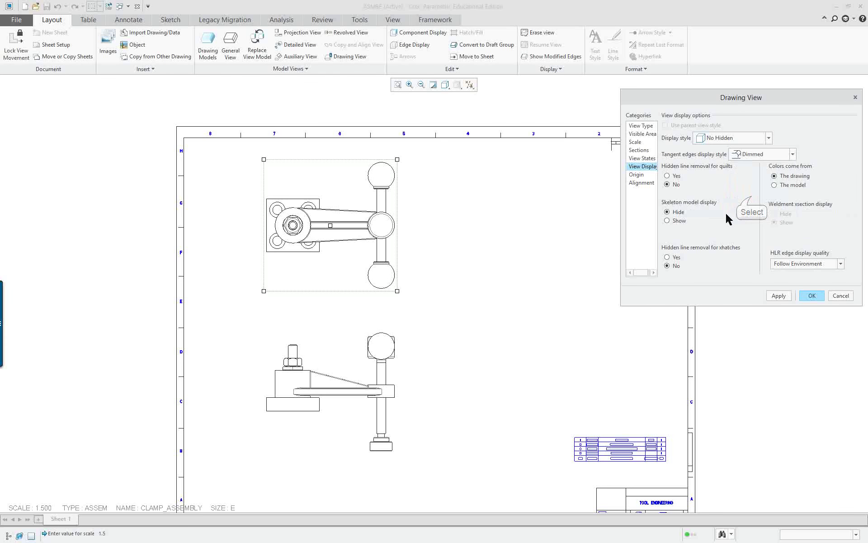
left_click(779, 296)
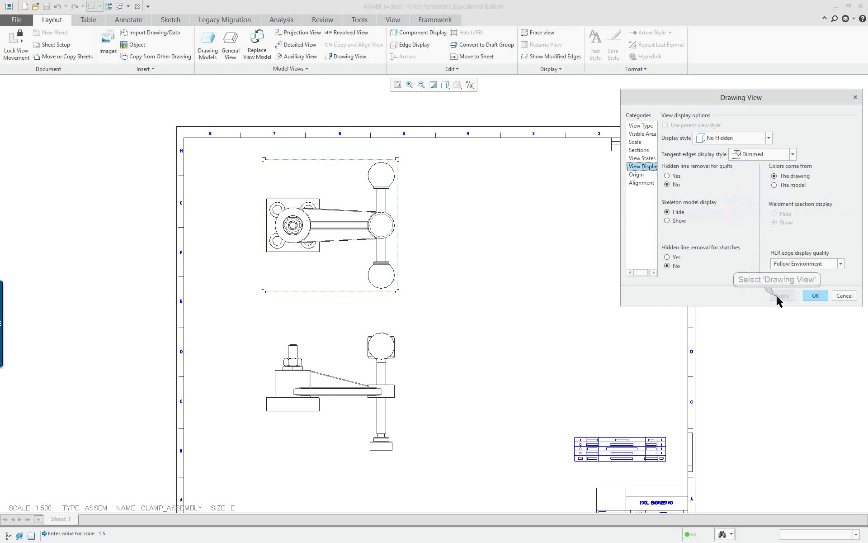
left_click(816, 296)
left_click(496, 306)
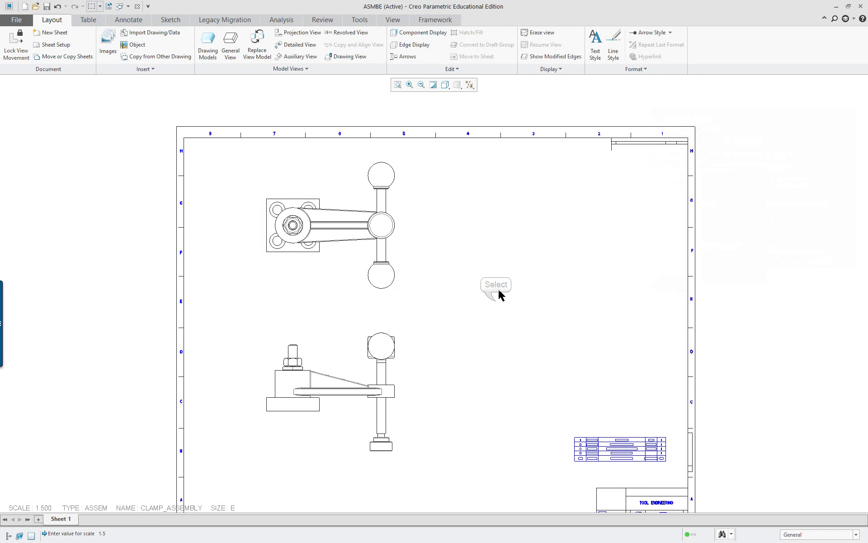
- Add the existing section A as a full 2D cross-section to the lower projected view
scroll(671, 487, "up", 1)
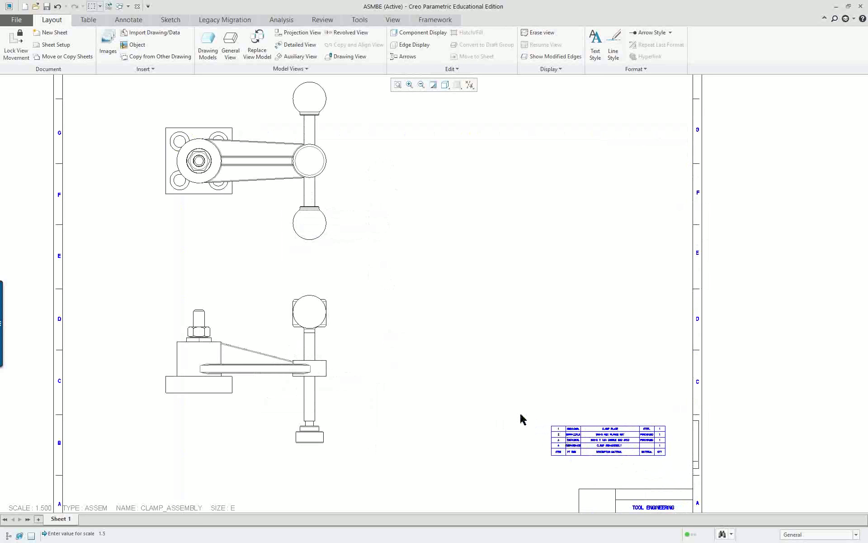
double_click(256, 329)
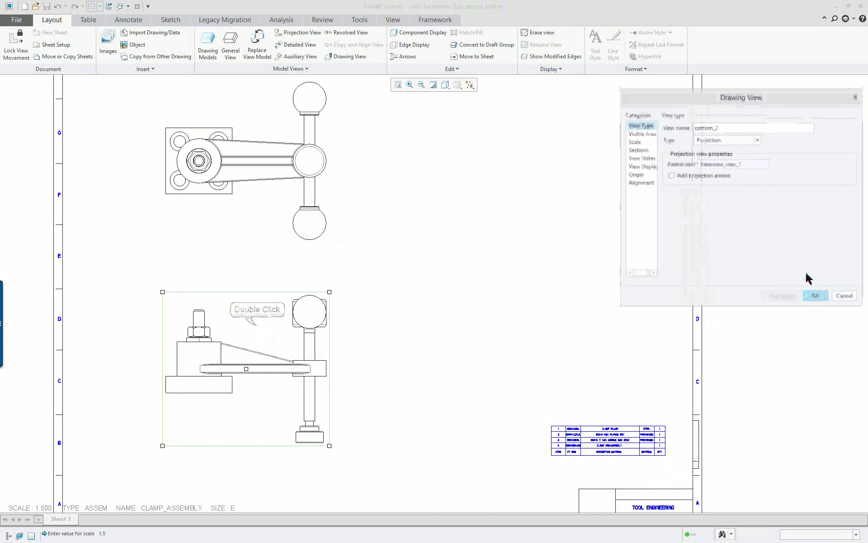
left_click(639, 151)
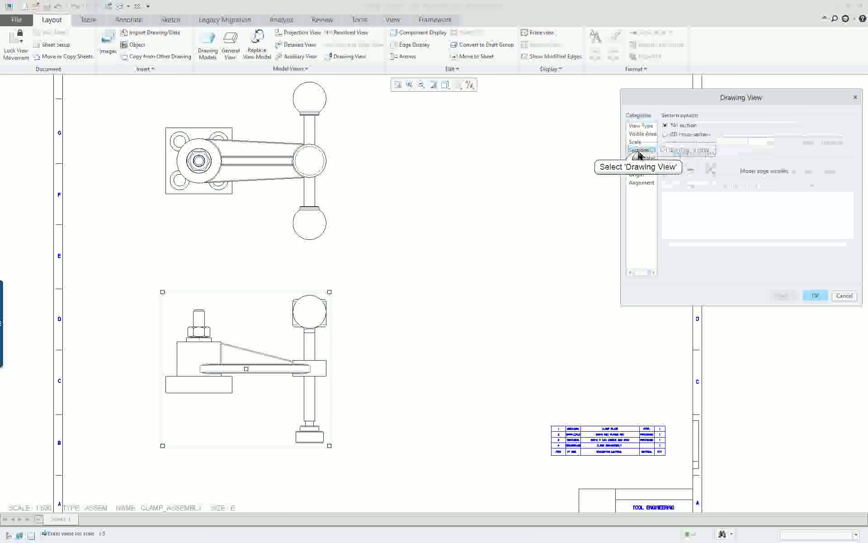
left_click(666, 134)
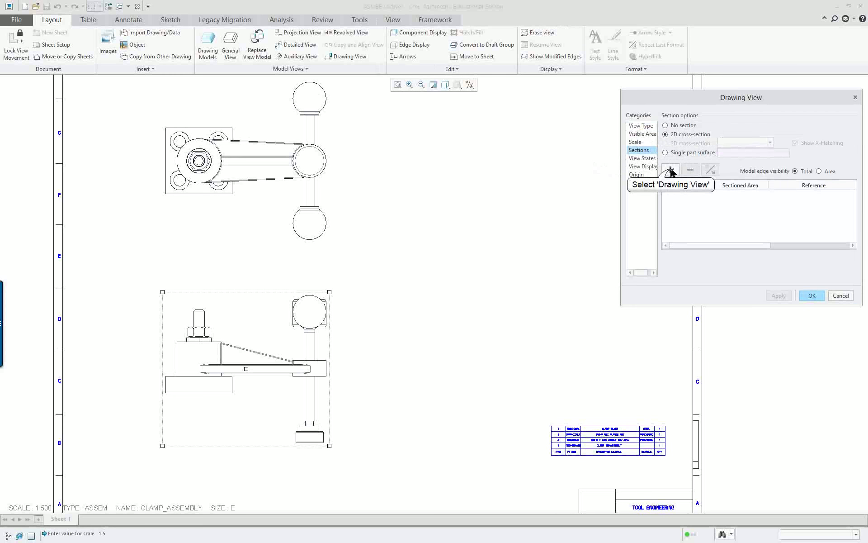
left_click(671, 170)
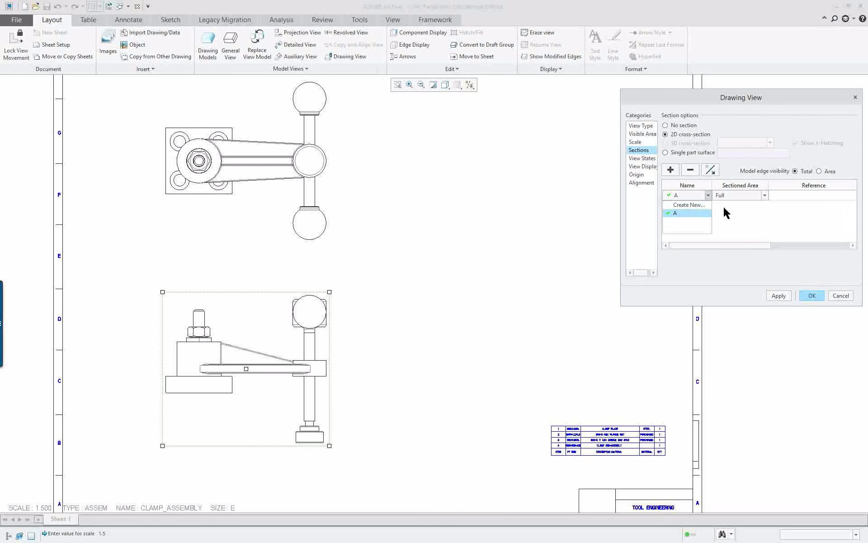
- Add a second section entry as a new planar, single cross-section named aa, with datum plane display turned on
left_click(671, 171)
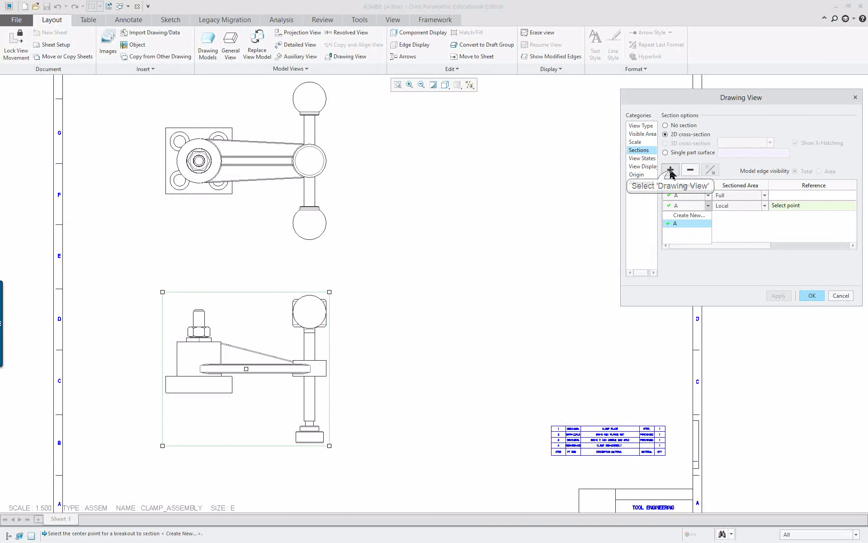
left_click(688, 216)
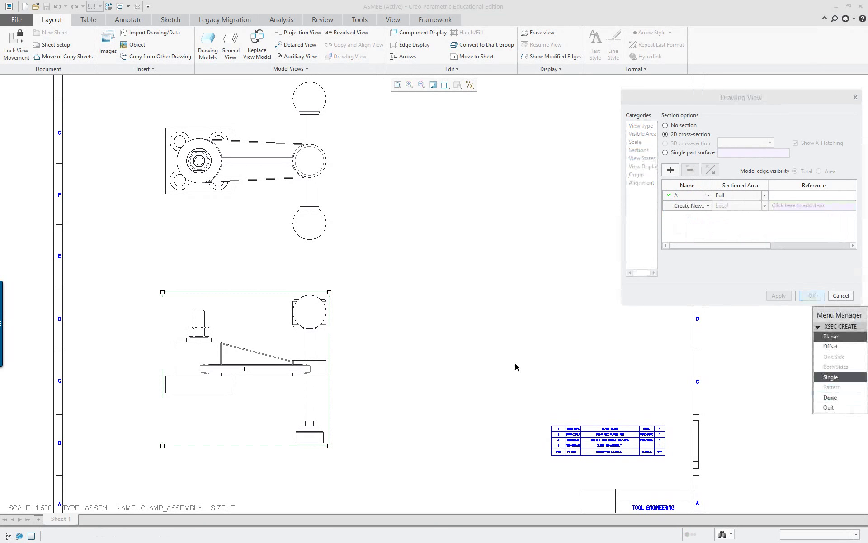
left_click(469, 85)
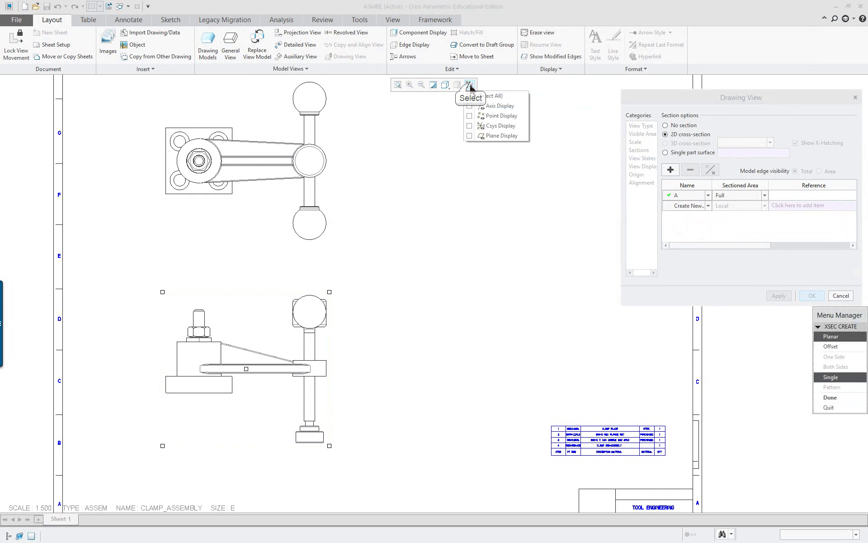
left_click(469, 136)
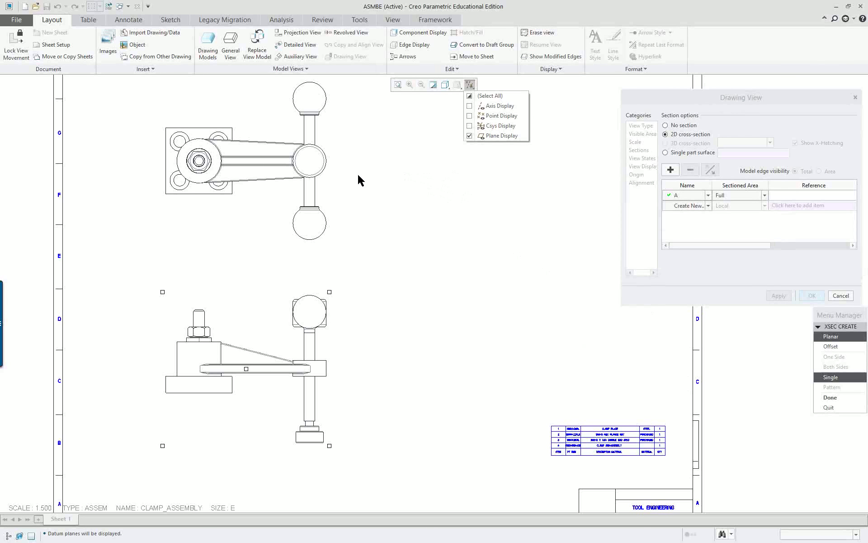
left_click(831, 398)
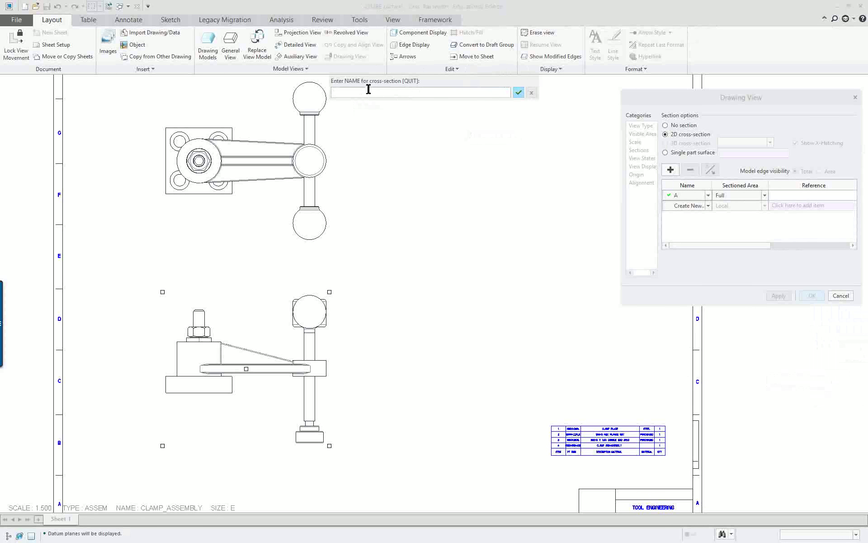
type("aa")
left_click(518, 93)
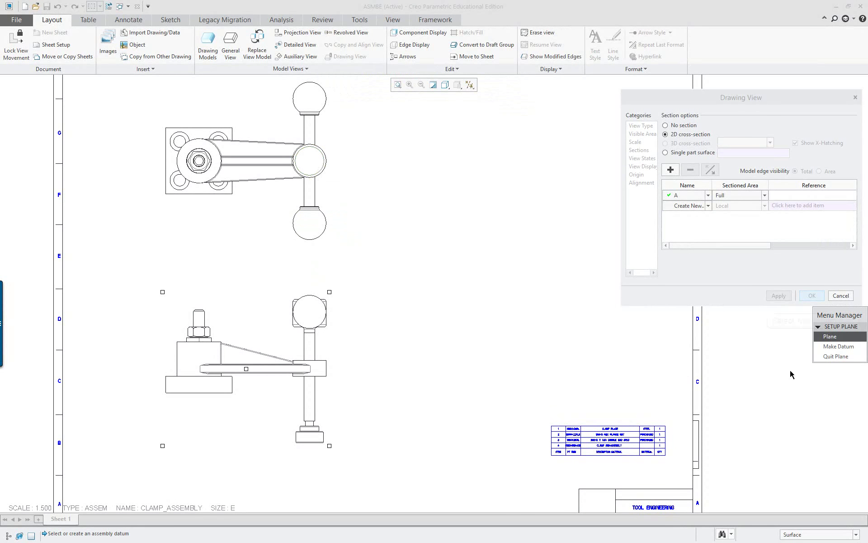
- Choose an existing plane as the section reference and check the datum display filters while looking for it in the views
left_click(818, 335)
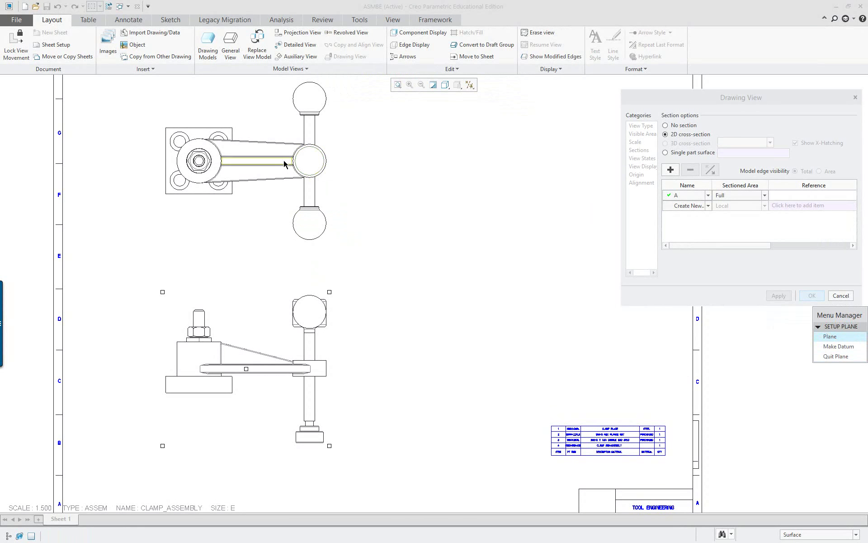
scroll(339, 155, "up", 2)
scroll(341, 145, "down", 5)
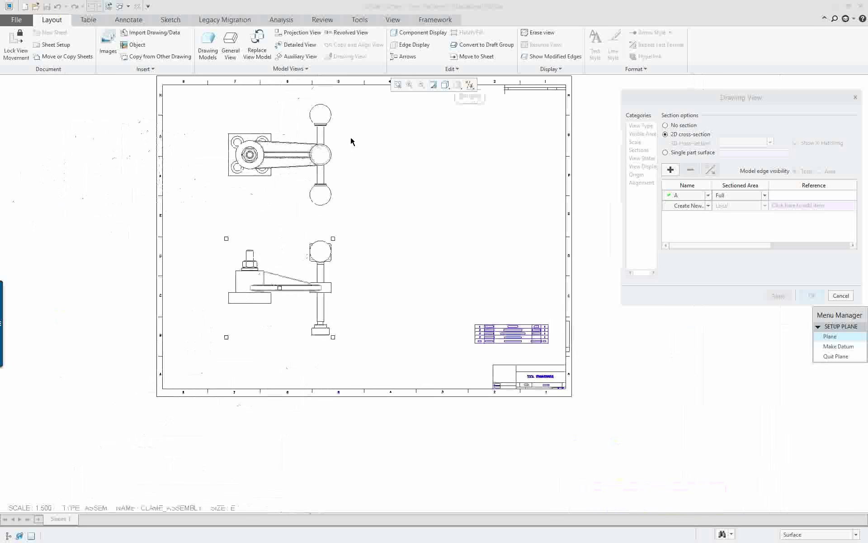
left_click(470, 85)
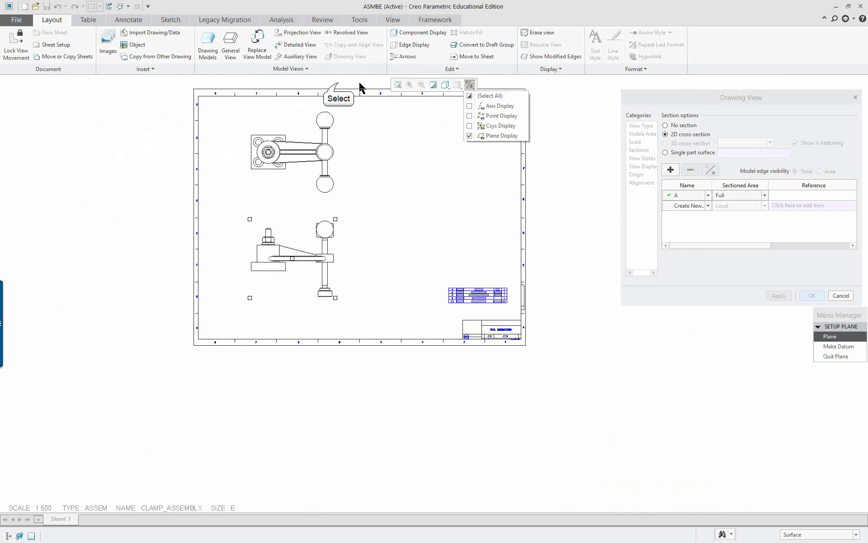
scroll(313, 86, "up", 3)
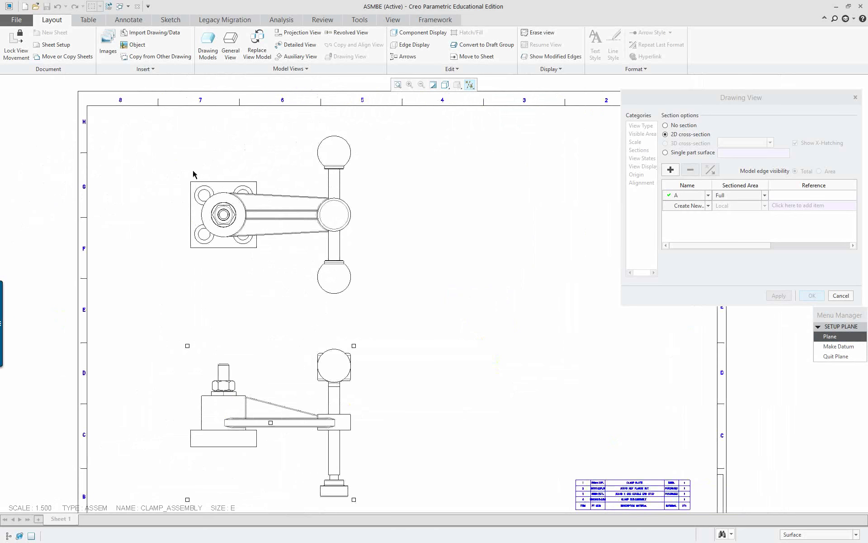
scroll(194, 175, "up", 1)
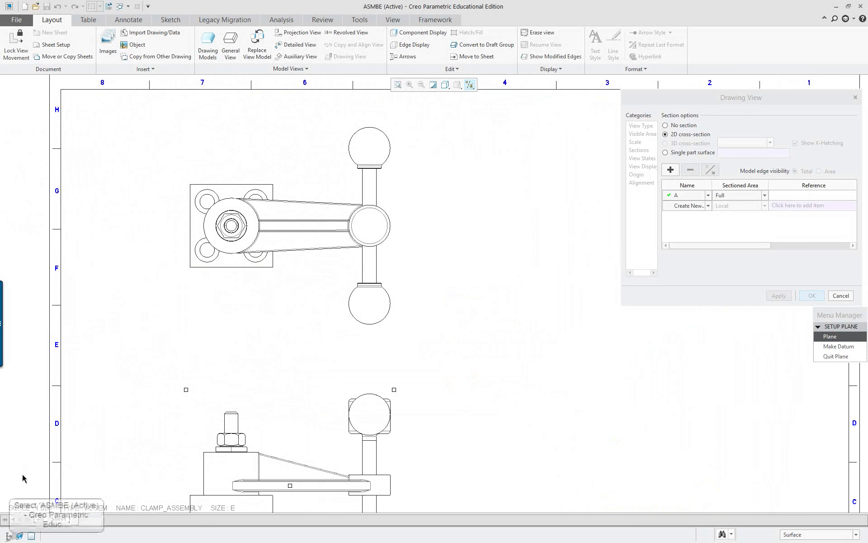
- Show the model and layer trees, widen them, and enlarge the layer tree to list all layers
left_click(8, 536)
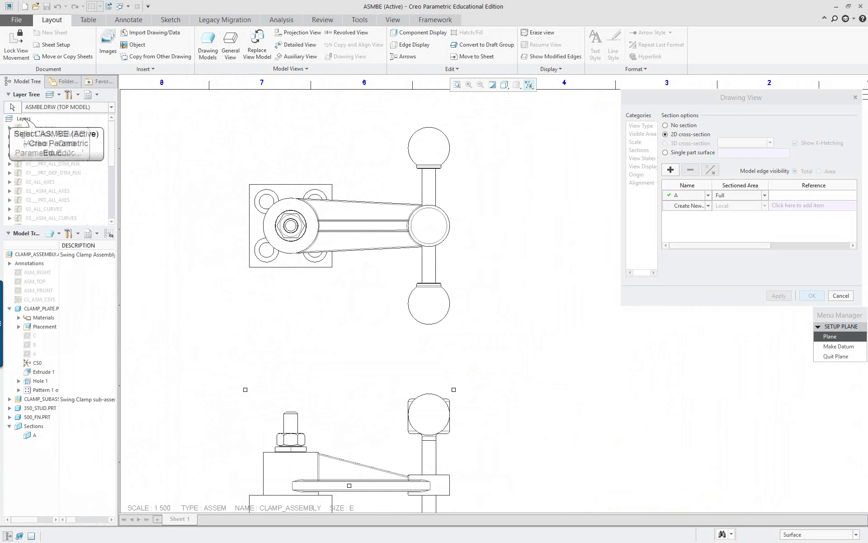
right_click(23, 119)
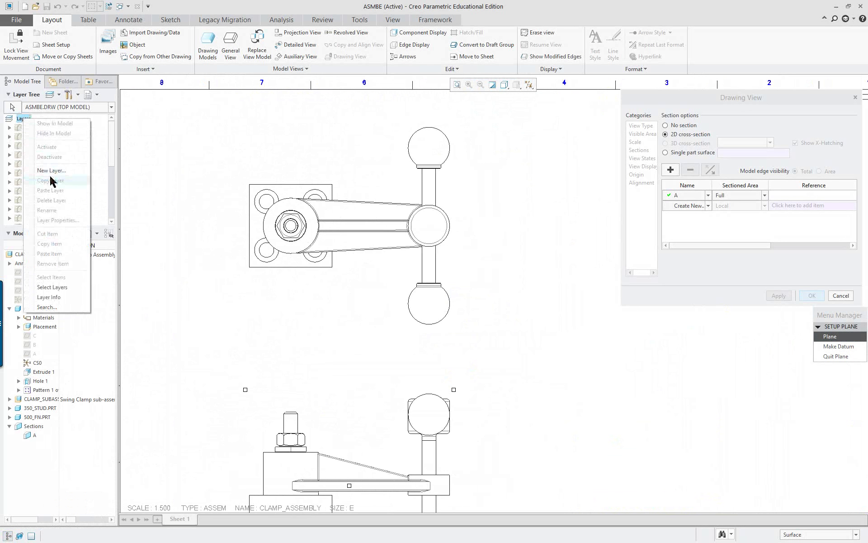
left_click(118, 265)
left_click_drag(118, 265, 172, 254)
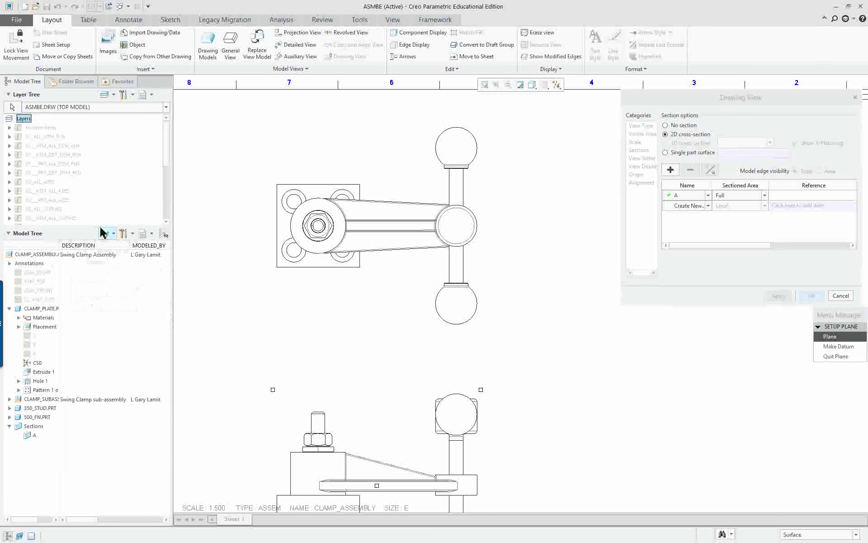
left_click_drag(96, 229, 95, 372)
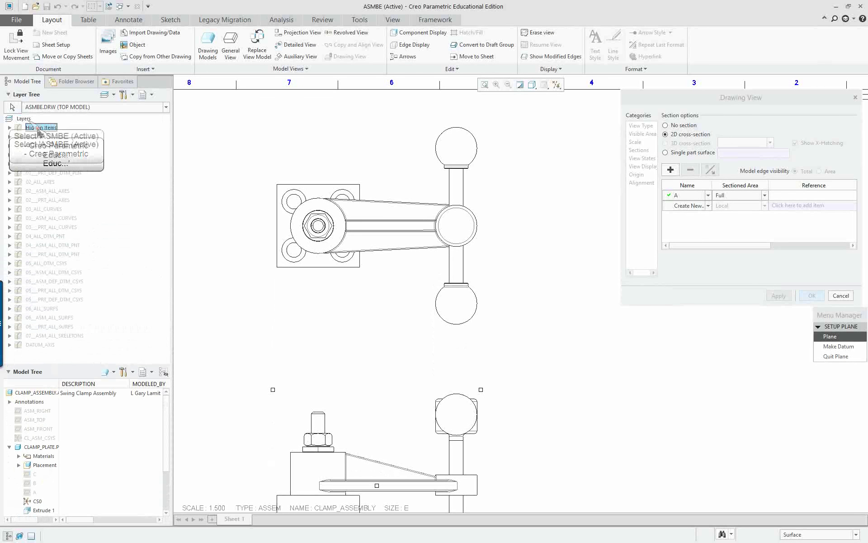
- Try to unhide the drawing's layers from Hidden Items and 01_ALL_DTM_PLN through DATUM_AXIS
left_click(33, 346, "shift")
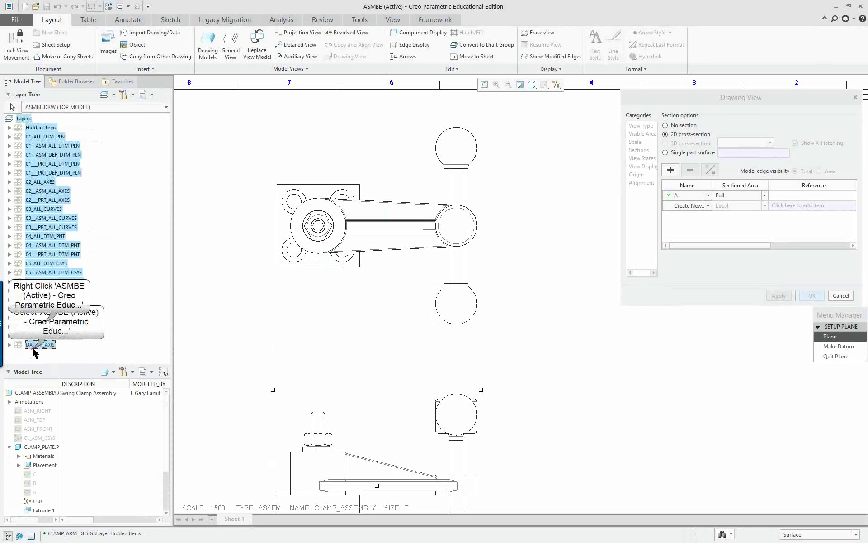
right_click(33, 350)
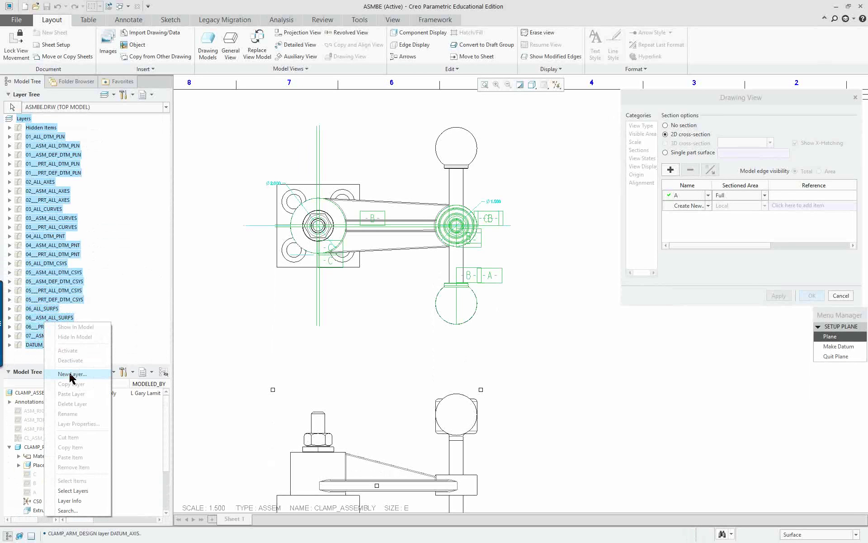
left_click(205, 279)
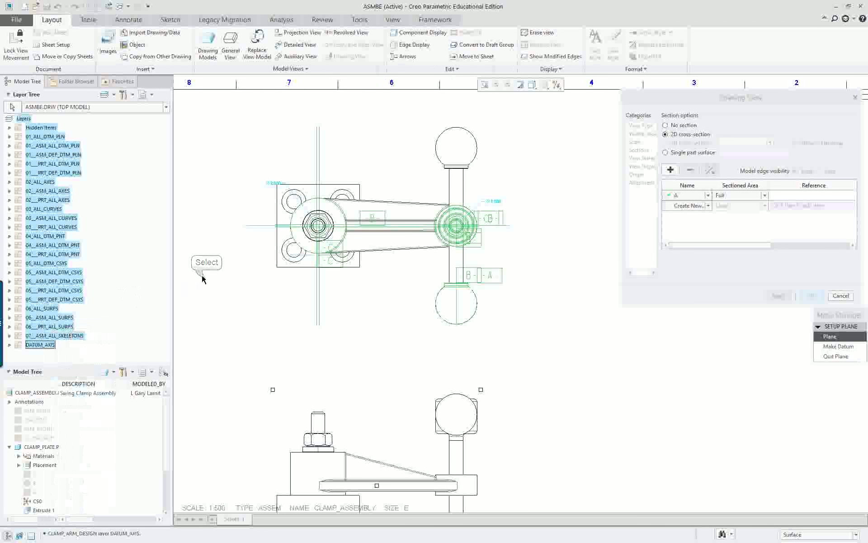
right_click(25, 119)
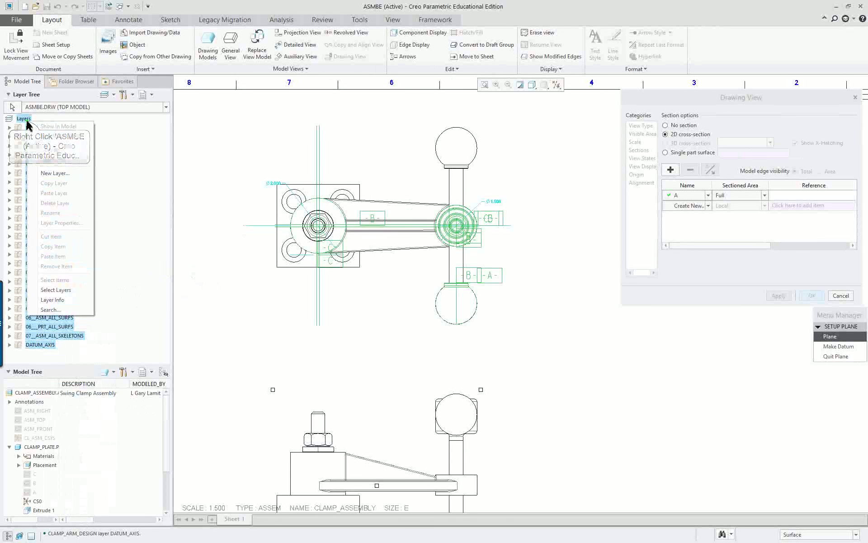
left_click(56, 290)
left_click(39, 132)
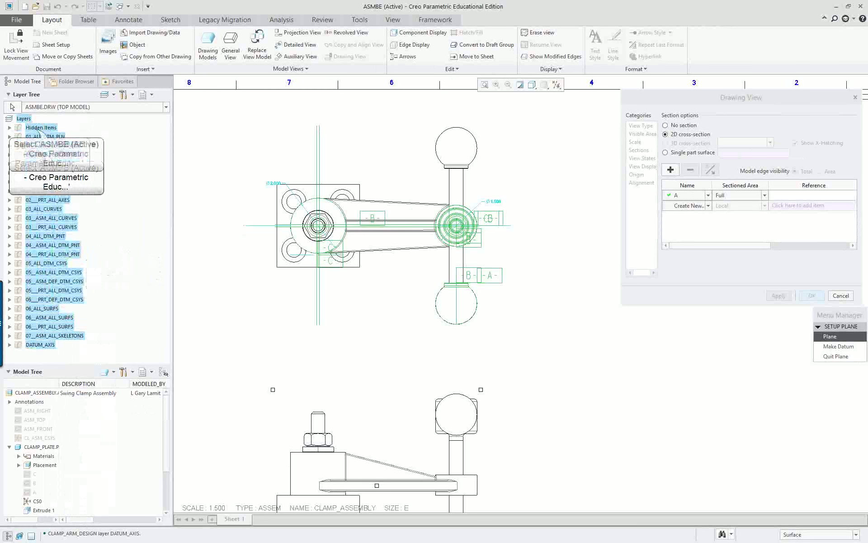
right_click(38, 130)
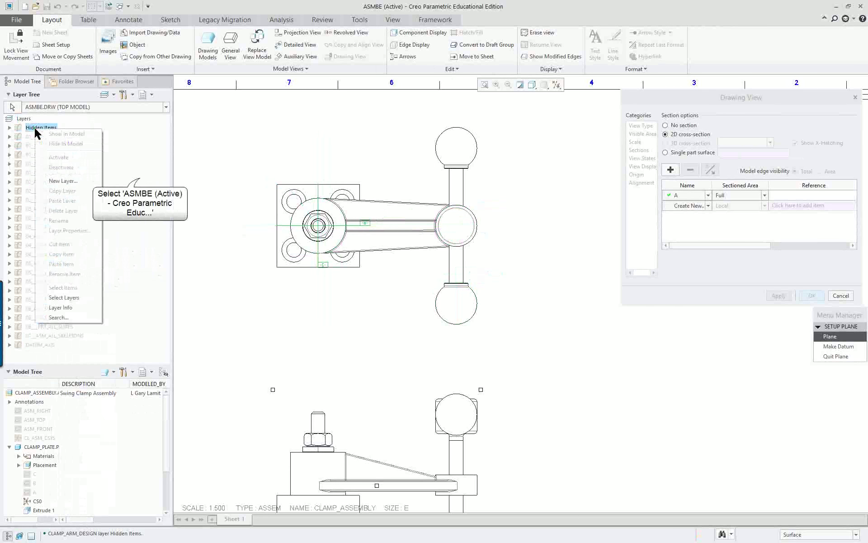
left_click(45, 136)
left_click(45, 136)
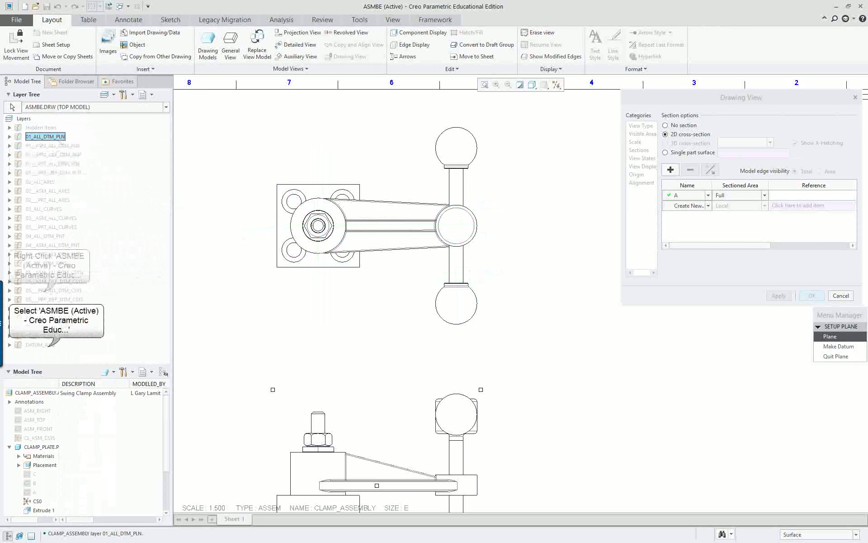
left_click(34, 344, "shift")
right_click(44, 294)
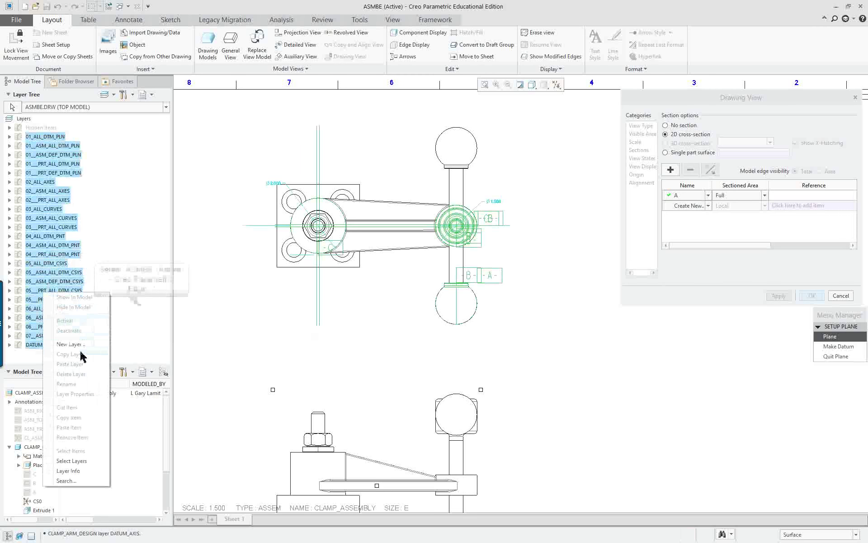
left_click(144, 319)
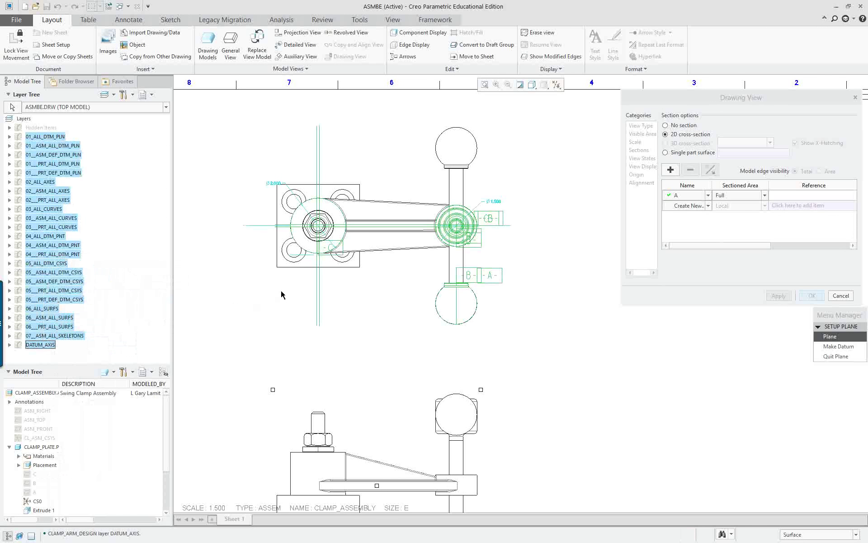
- Turn on display of all datum types and inspect the upper general view for a selectable section plane
left_click(563, 85)
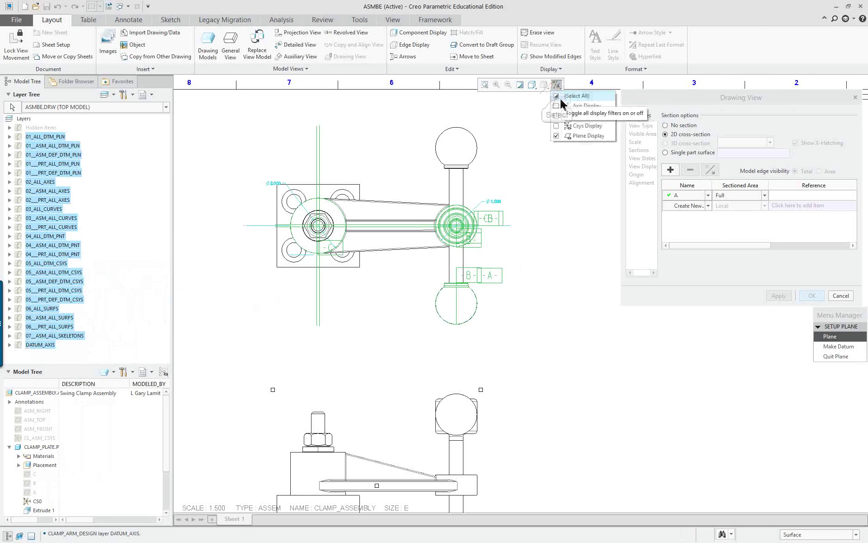
left_click(556, 96)
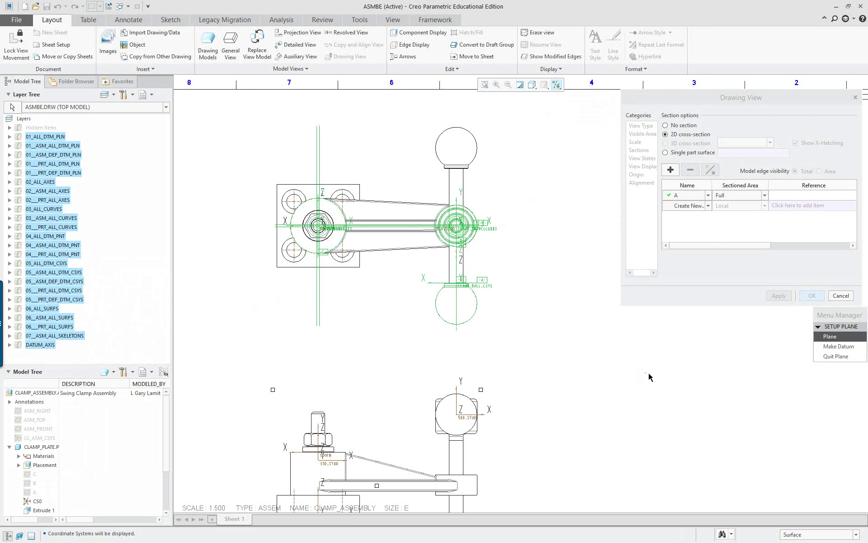
scroll(427, 229, "up", 2)
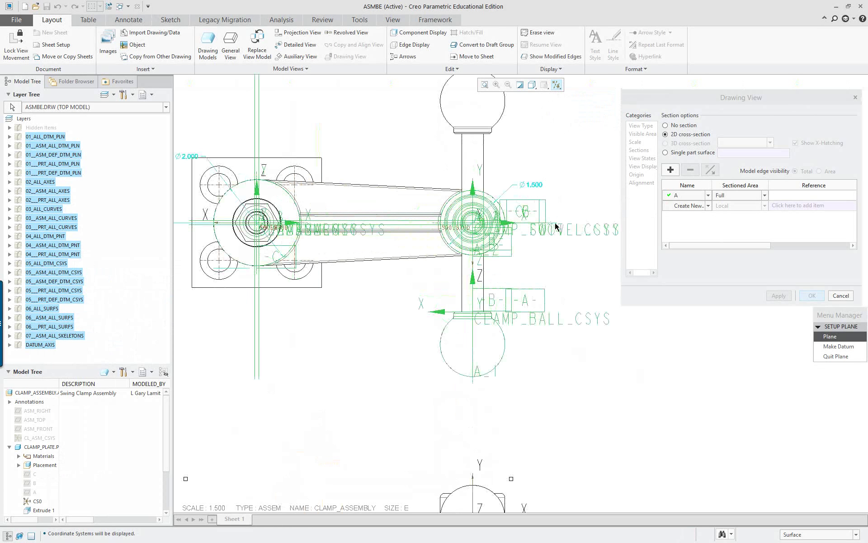
scroll(491, 223, "down", 2)
left_click(286, 227)
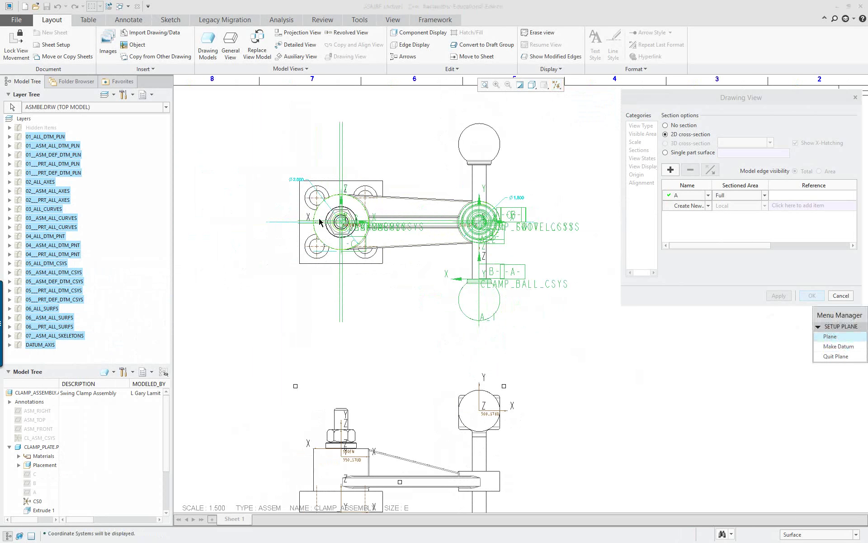
scroll(501, 229, "up", 4)
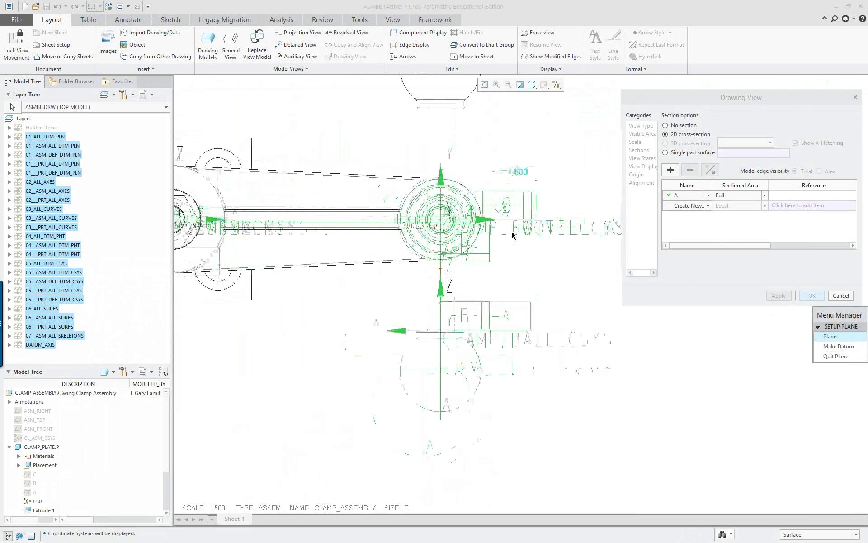
scroll(514, 232, "down", 3)
scroll(539, 155, "up", 1)
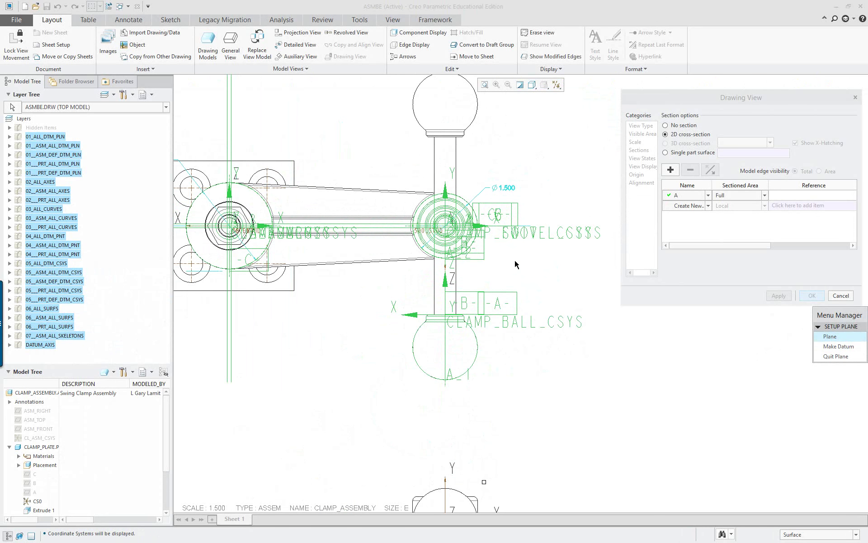
scroll(515, 261, "up", 1)
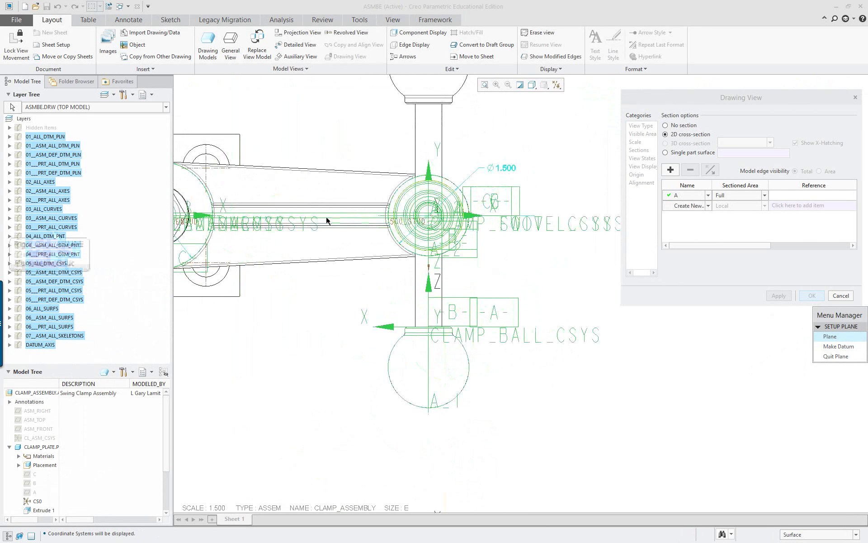
right_click(48, 231)
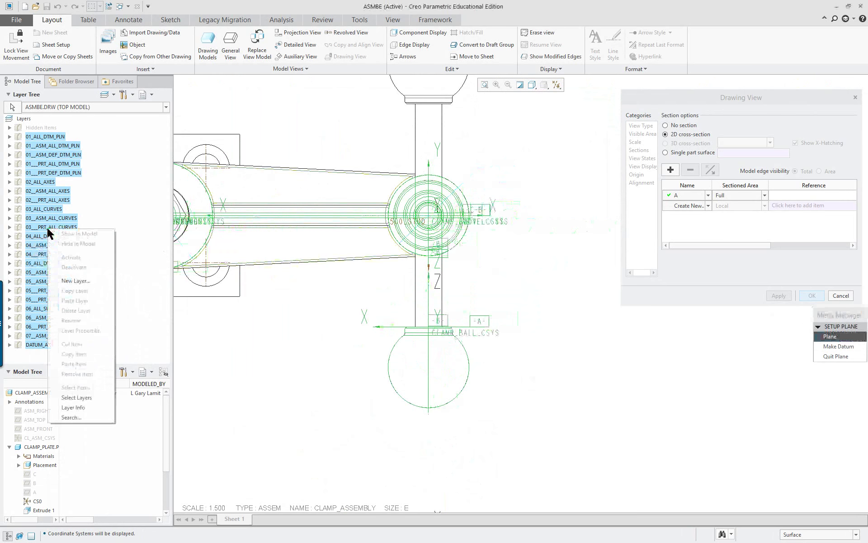
left_click(538, 385)
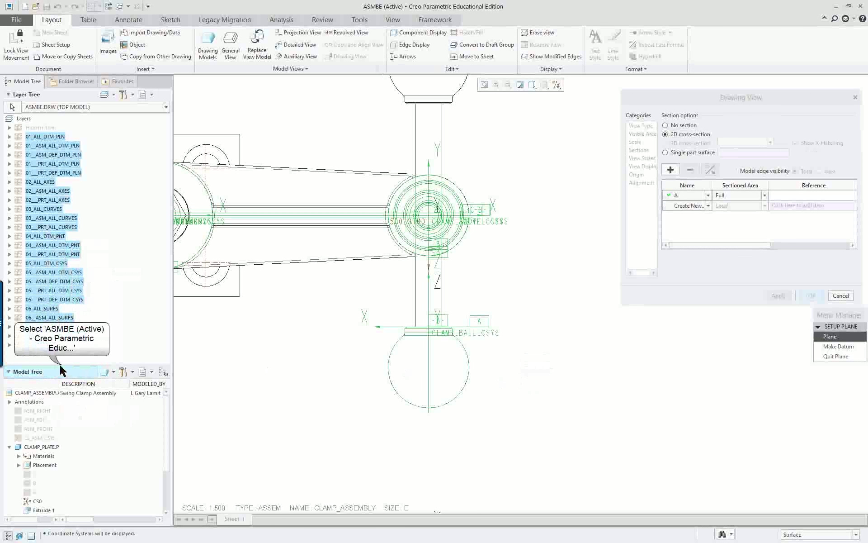
- Enlarge the model tree and its name column, pick ASM_TOP as the new section's plane, and close the view settings
left_click_drag(62, 365, 110, 159)
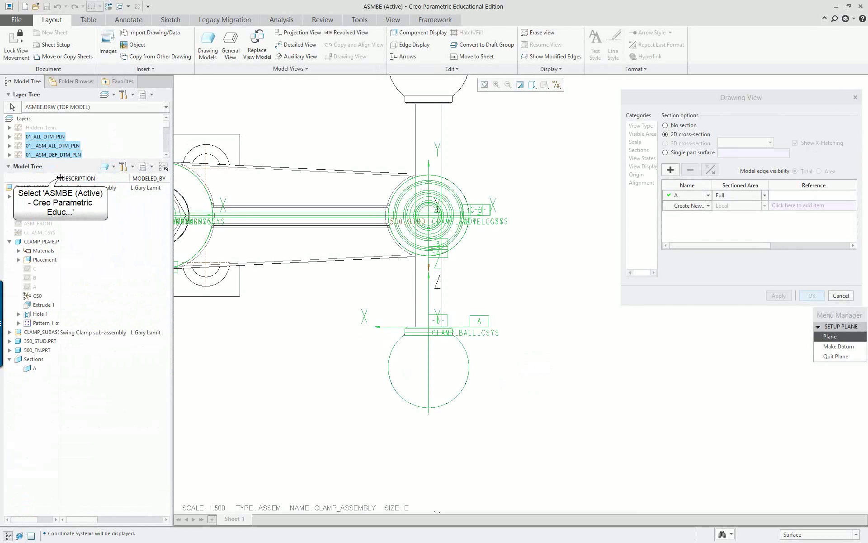
left_click_drag(60, 177, 90, 175)
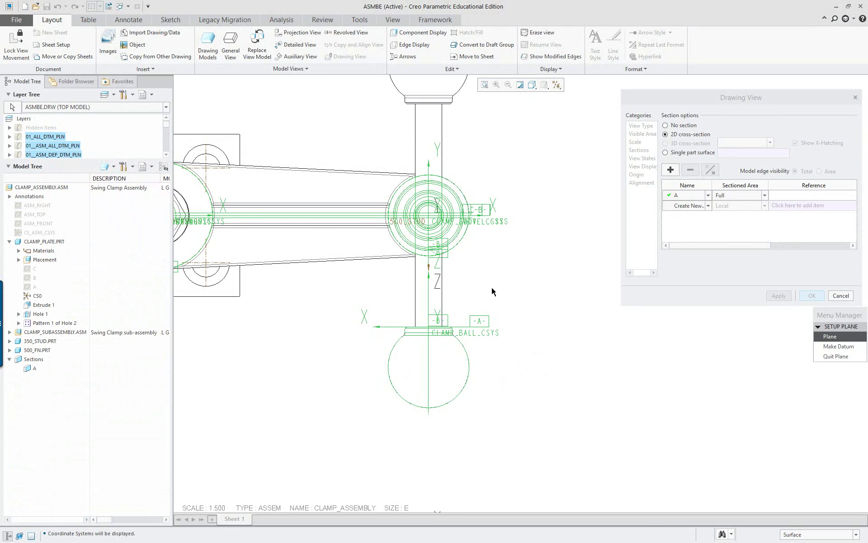
left_click(38, 216)
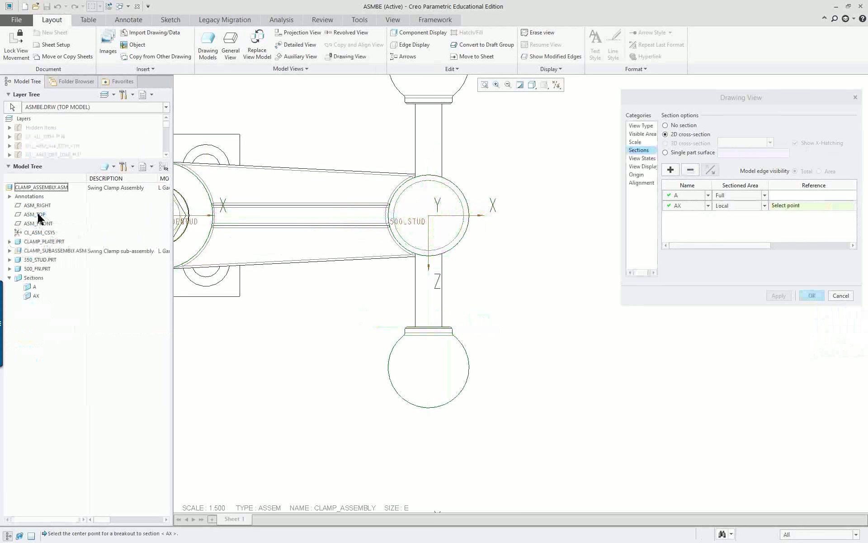
left_click(809, 295)
scroll(476, 262, "down", 3)
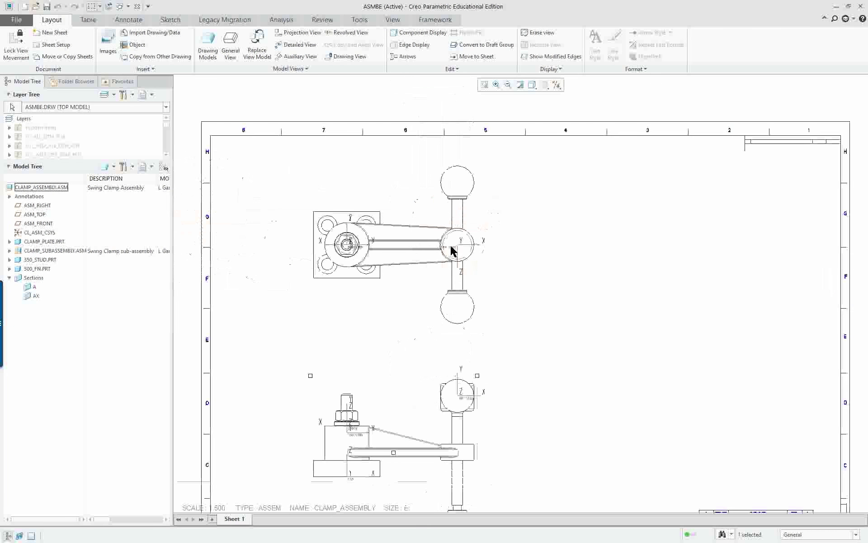
- Deselect the projected view and hide the model and layer trees
scroll(544, 391, "up", 1)
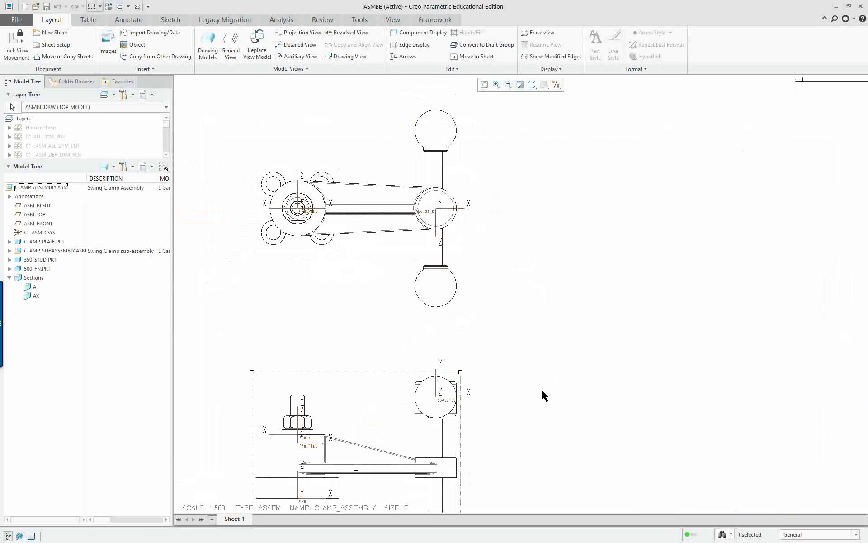
mouse_move(527, 392)
middle_mouse_down()
mouse_move(504, 287)
mouse_move(488, 294)
middle_mouse_up()
left_click(484, 313)
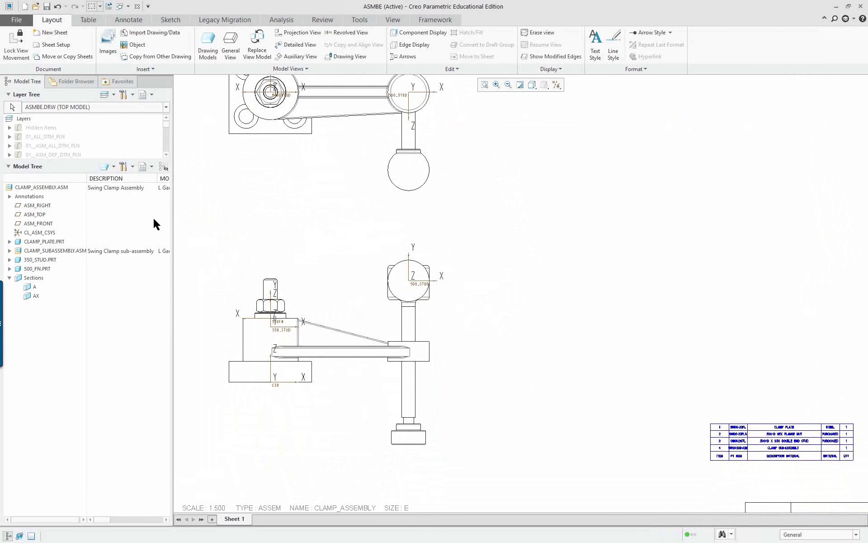
left_click(8, 536)
scroll(376, 281, "down", 3)
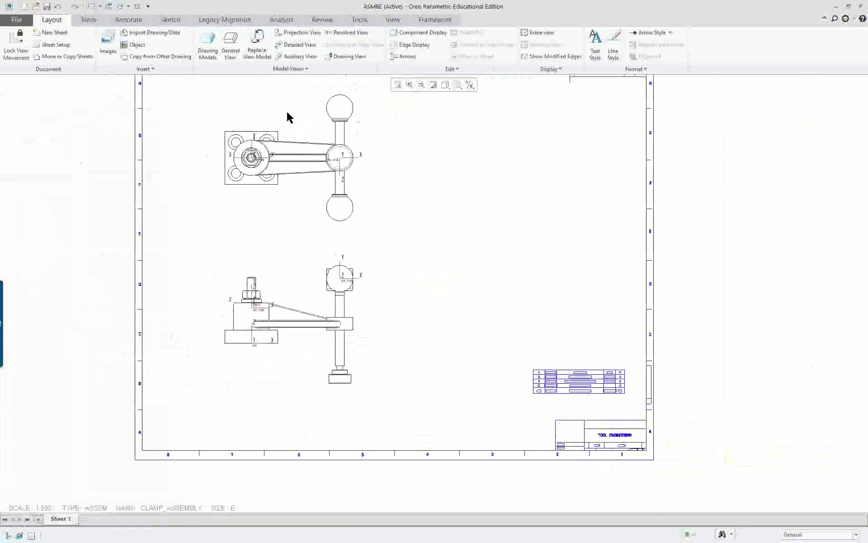
middle_click_drag(290, 118, 316, 133)
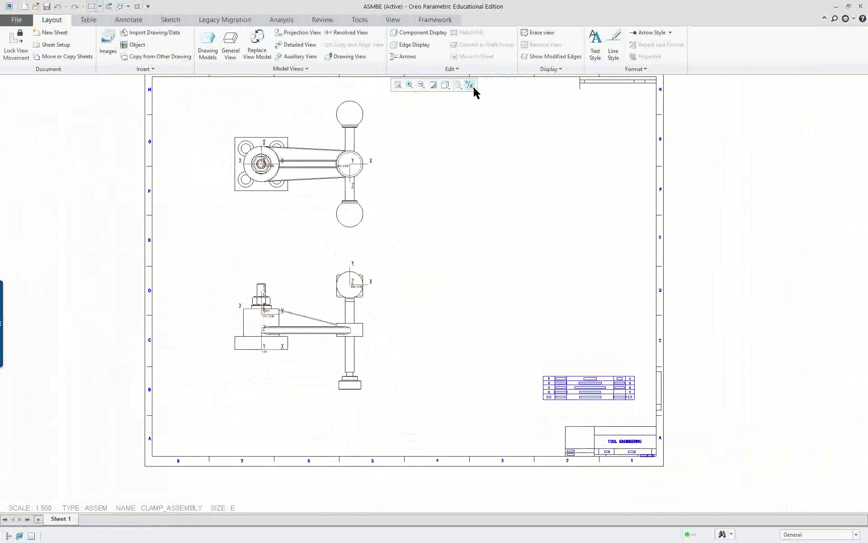
- Open the section settings of the lower projected view and turn on a 2D cross-section
double_click(351, 341)
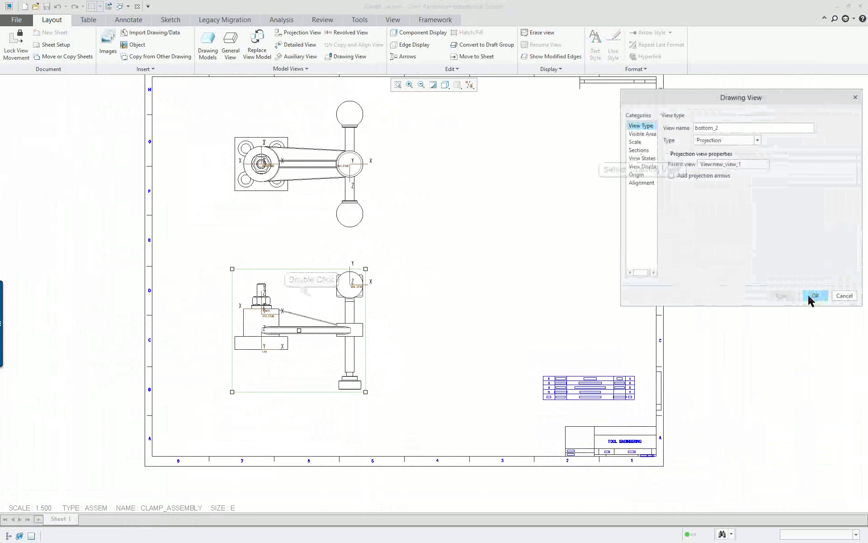
left_click(639, 150)
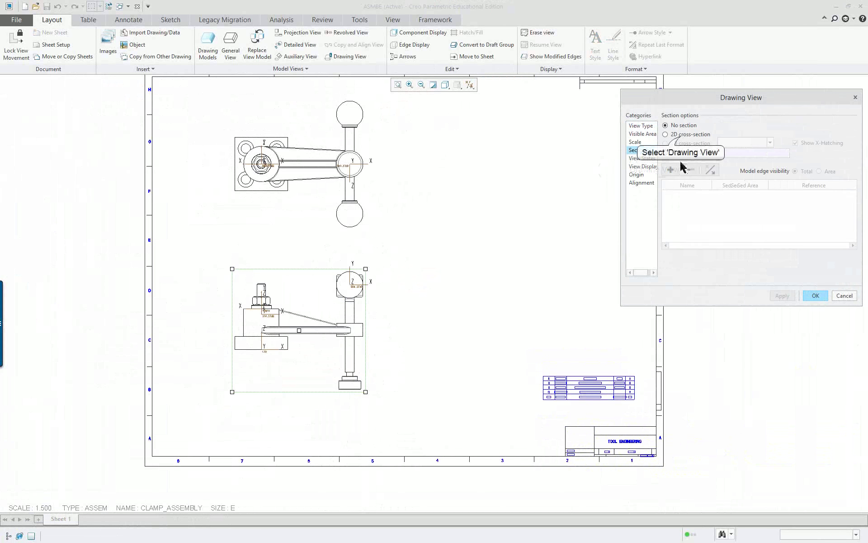
left_click(682, 135)
- Try section AX as a full cross-section on the projected view, and remove it from the section list
left_click(671, 169)
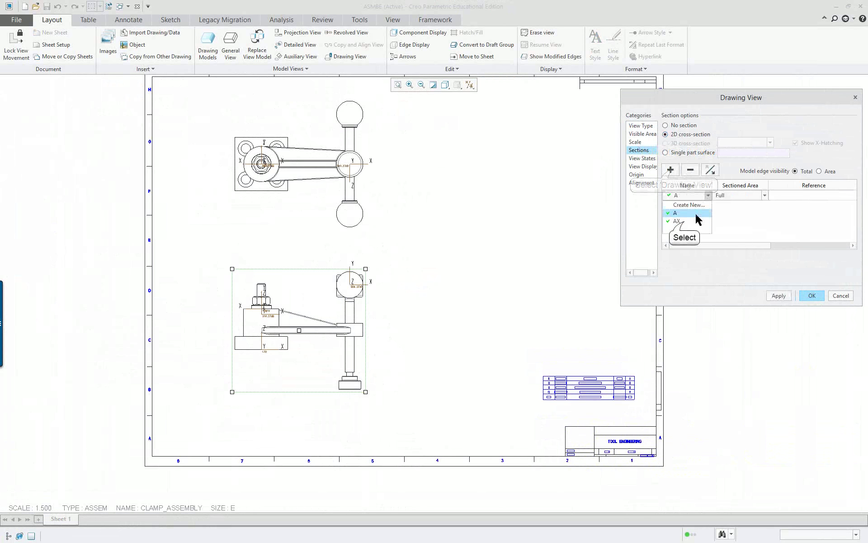
left_click(694, 221)
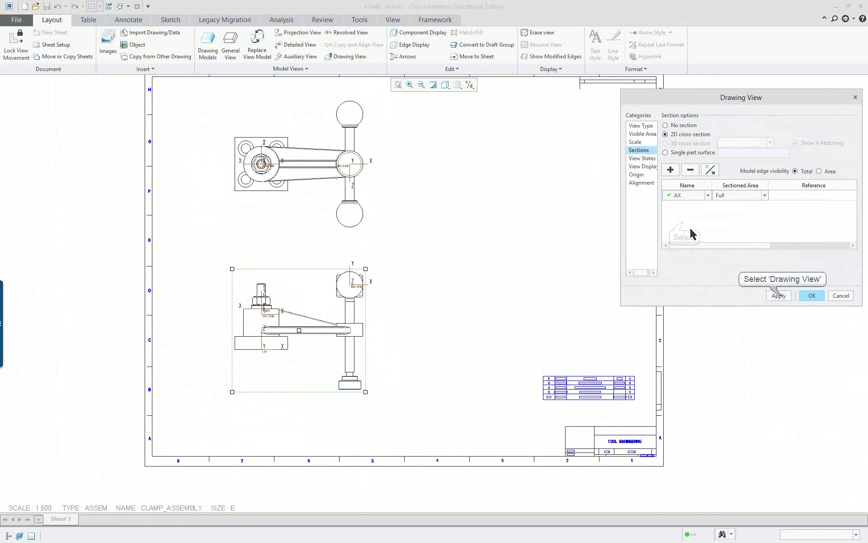
left_click(779, 296)
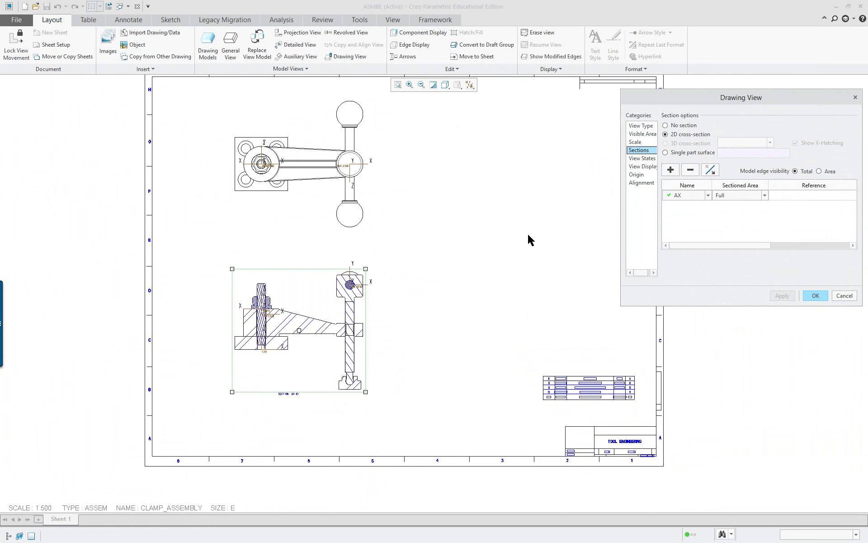
left_click(691, 171)
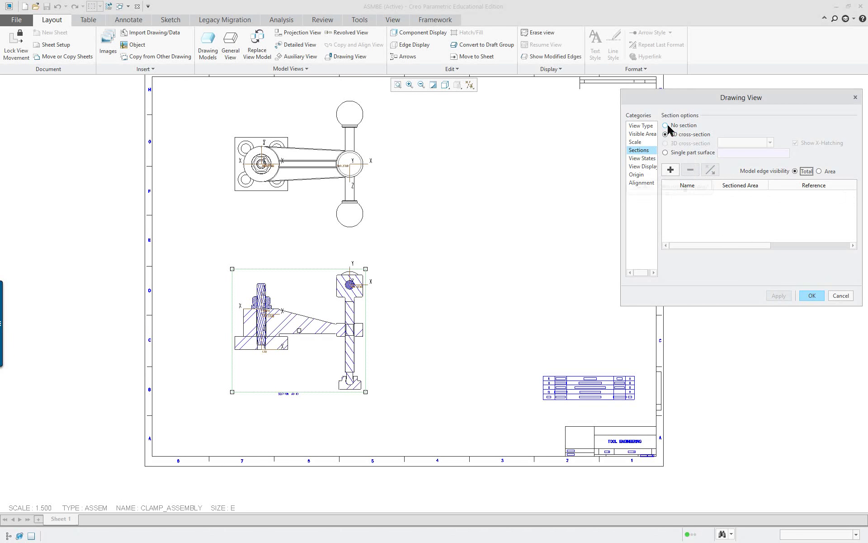
- Add section A to the projected view as a full 2D cross-section and close the view settings
left_click(671, 170)
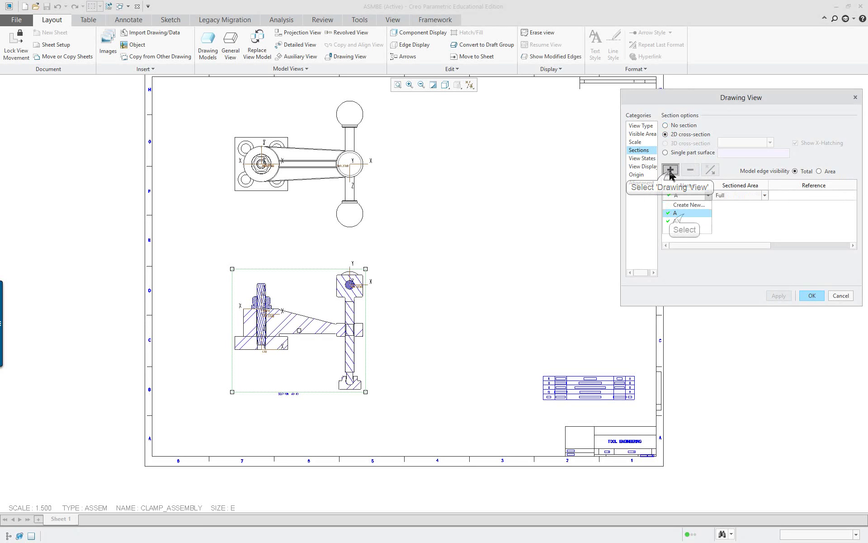
left_click(685, 214)
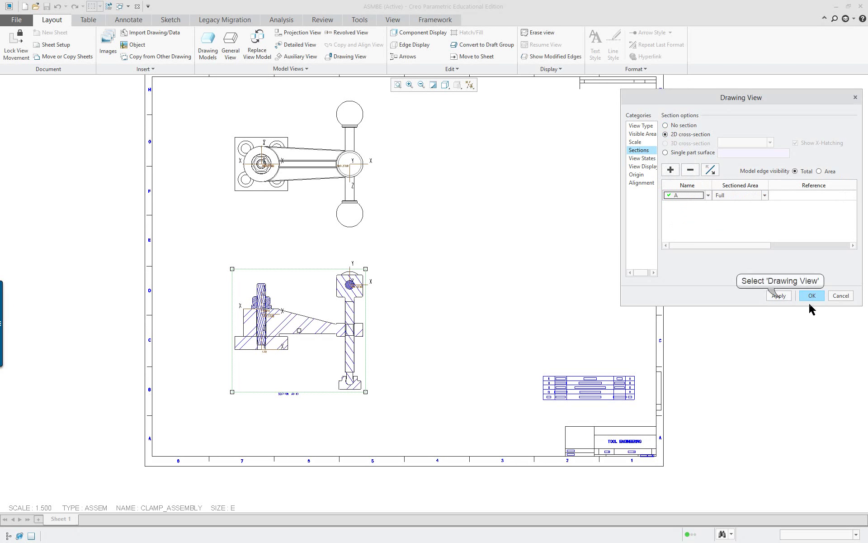
left_click(779, 296)
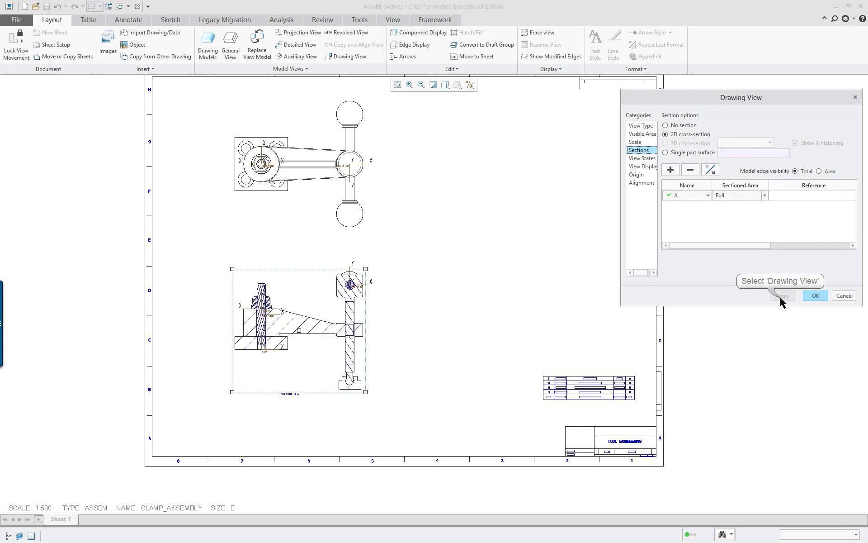
left_click(817, 297)
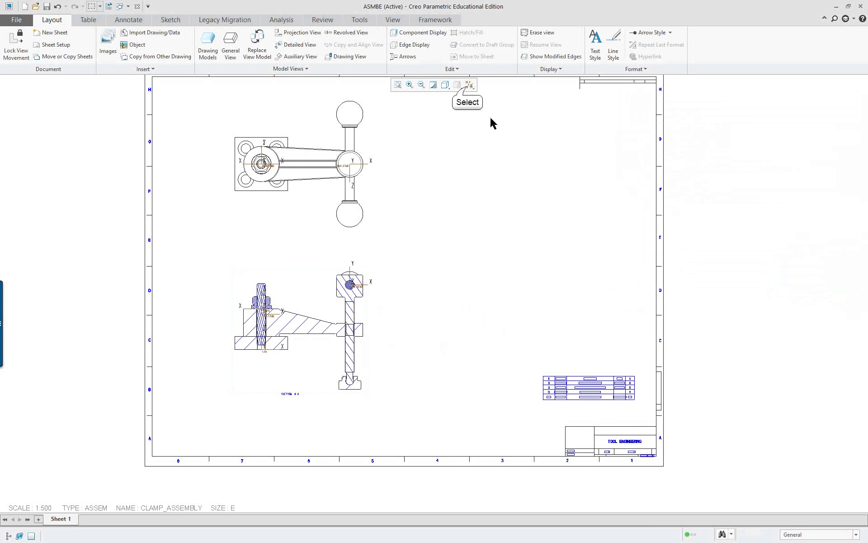
- Turn off display of all datum types and delete the section label beneath the projected view
left_click(469, 84)
left_click(470, 96)
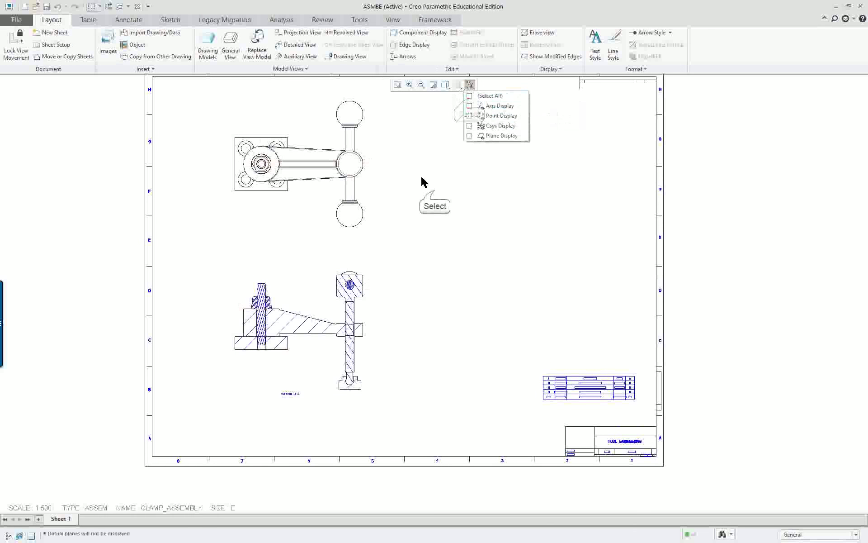
scroll(283, 382, "up", 2)
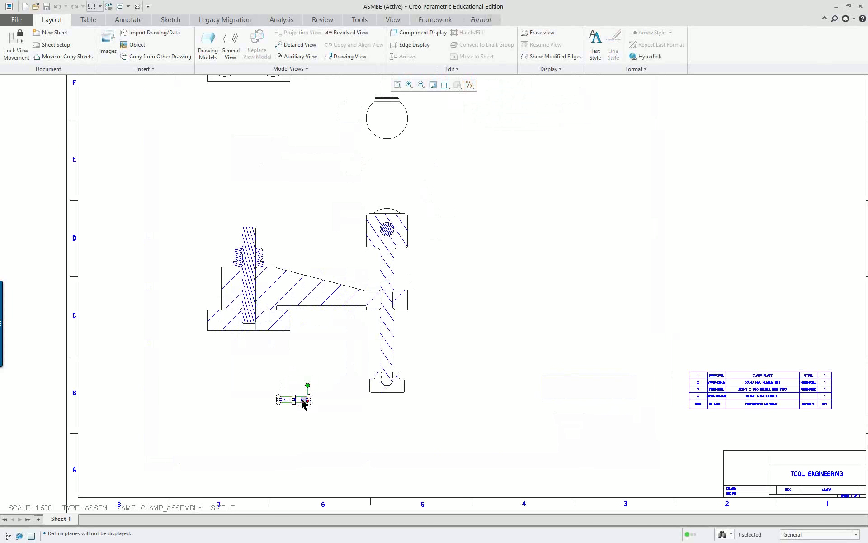
scroll(413, 364, "down", 1)
scroll(413, 366, "down", 3)
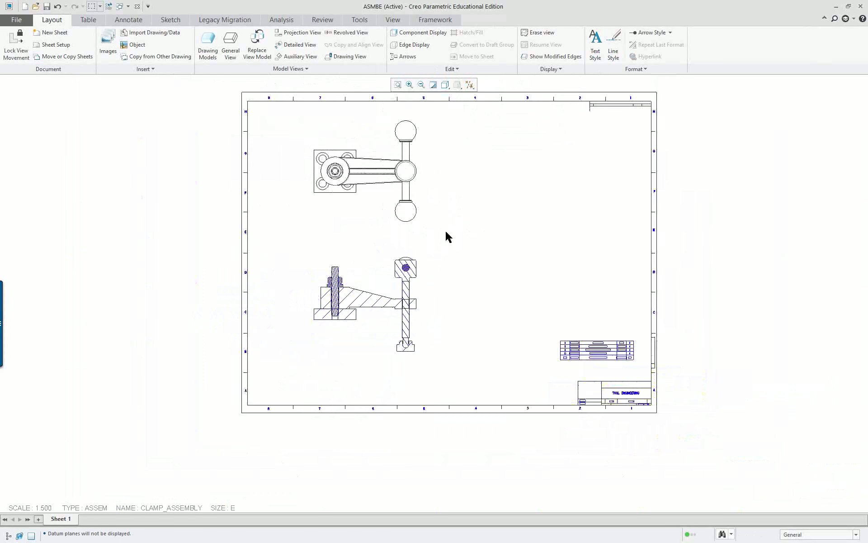
scroll(463, 163, "up", 2)
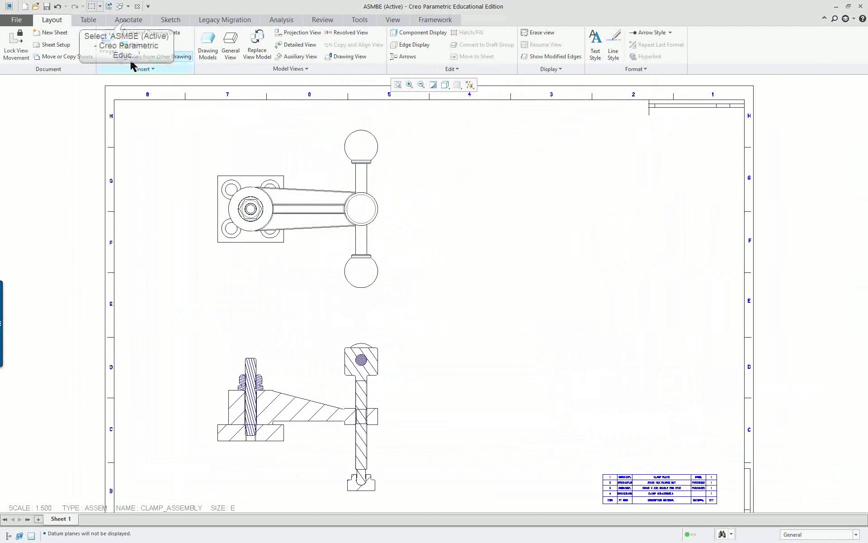
- Start showing model annotations for datum axes, and select the upper view's lower clamp ball and the four base plate holes
left_click(128, 19)
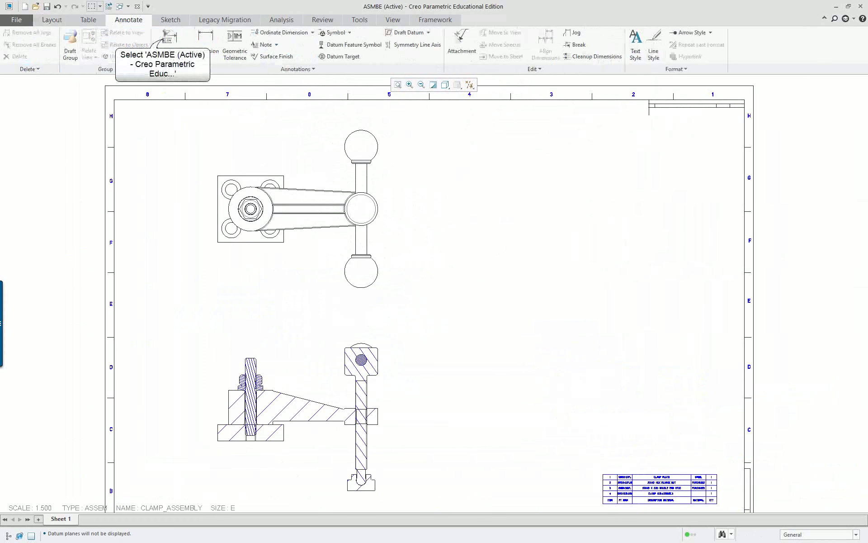
left_click(170, 41)
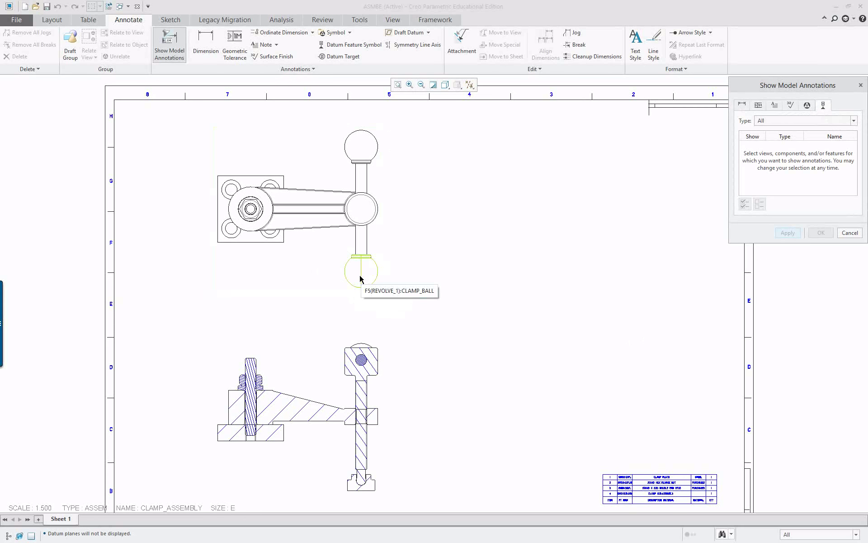
left_click(367, 289)
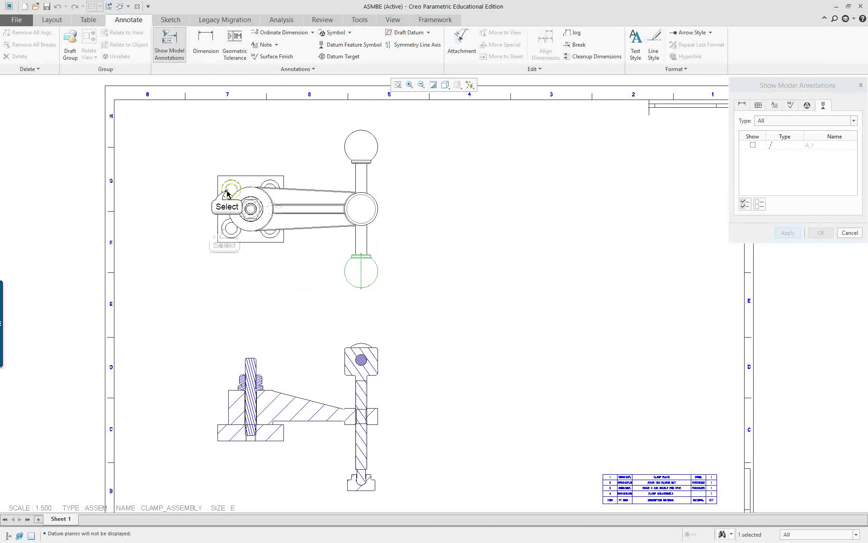
left_click(222, 230, "ctrl")
left_click(225, 232, "ctrl")
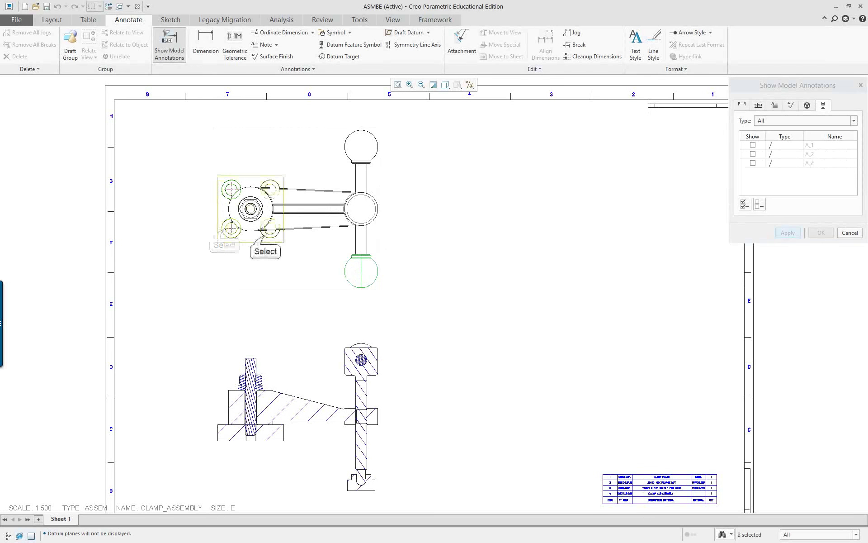
left_click(270, 228, "ctrl")
left_click(272, 187, "ctrl")
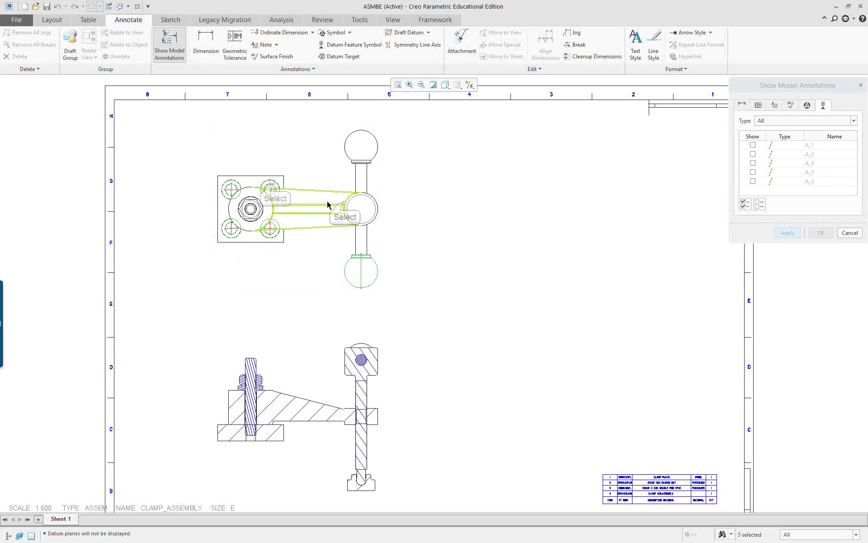
- Add the clamp swivel and the concentric features around the stud in the upper view to the annotation selection
left_click(342, 204, "ctrl")
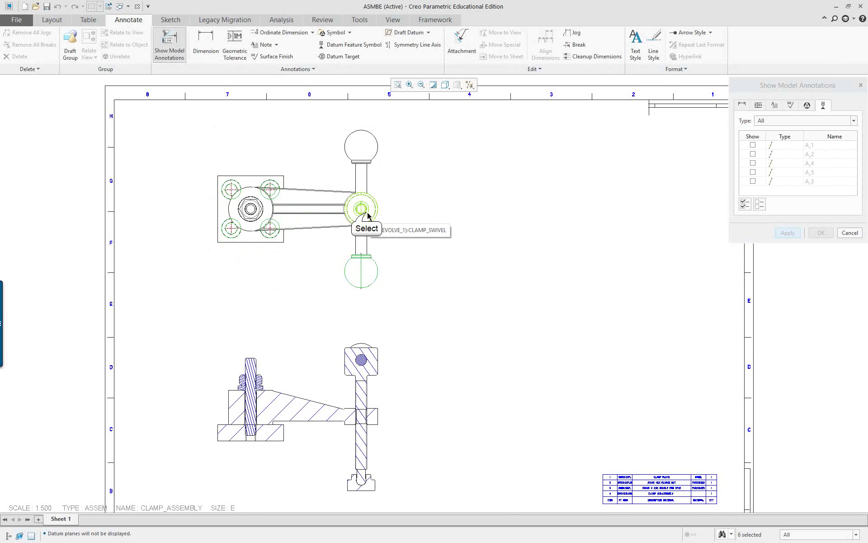
left_click(274, 227, "ctrl")
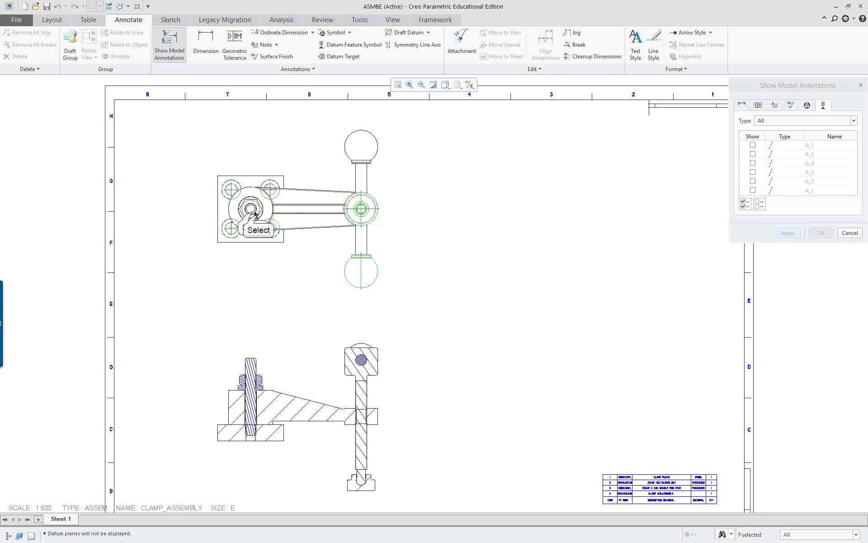
left_click(259, 217, "ctrl")
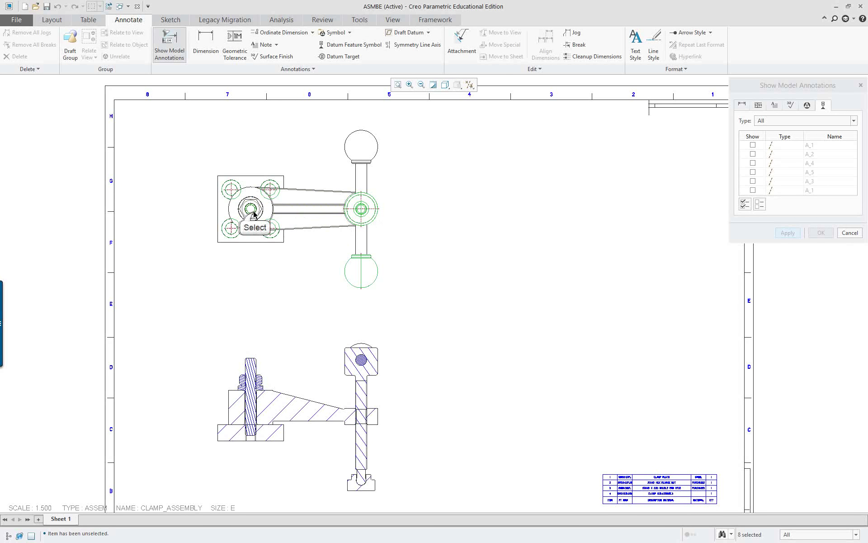
scroll(255, 214, "down", 5)
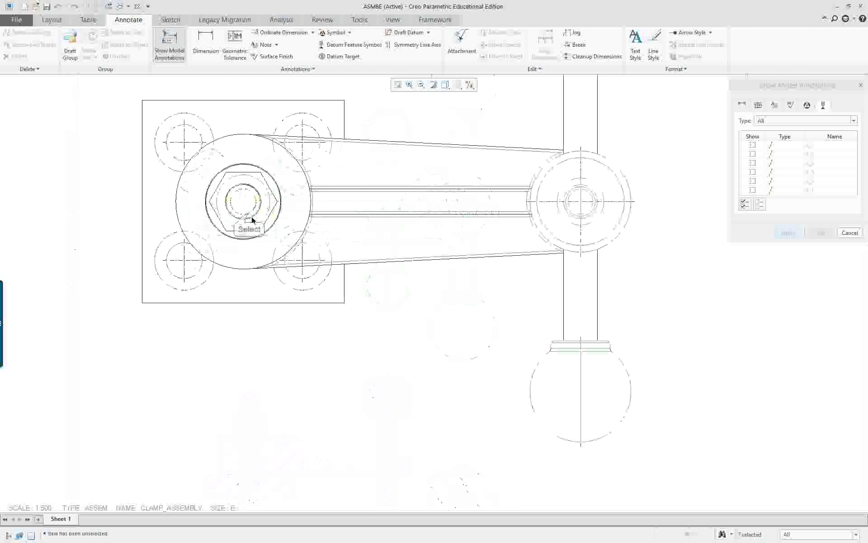
left_click(252, 194, "ctrl")
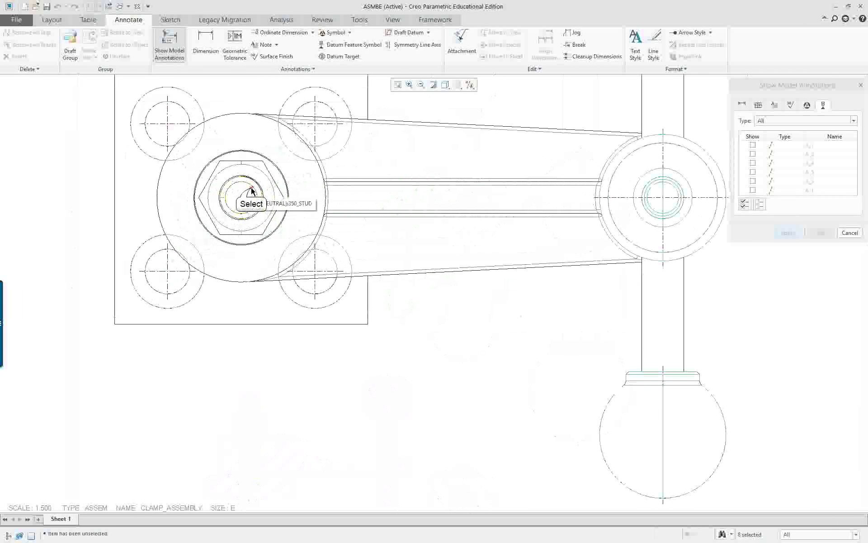
left_click(245, 238, "ctrl")
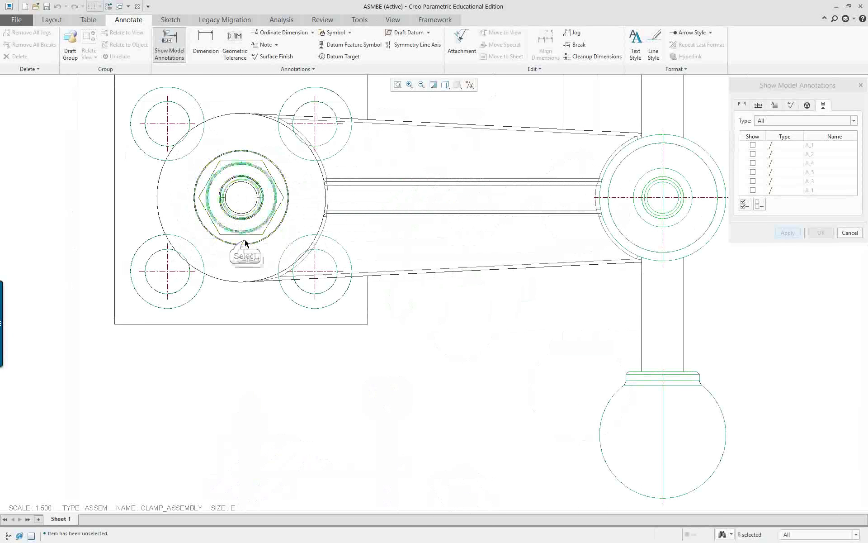
left_click(239, 282, "ctrl")
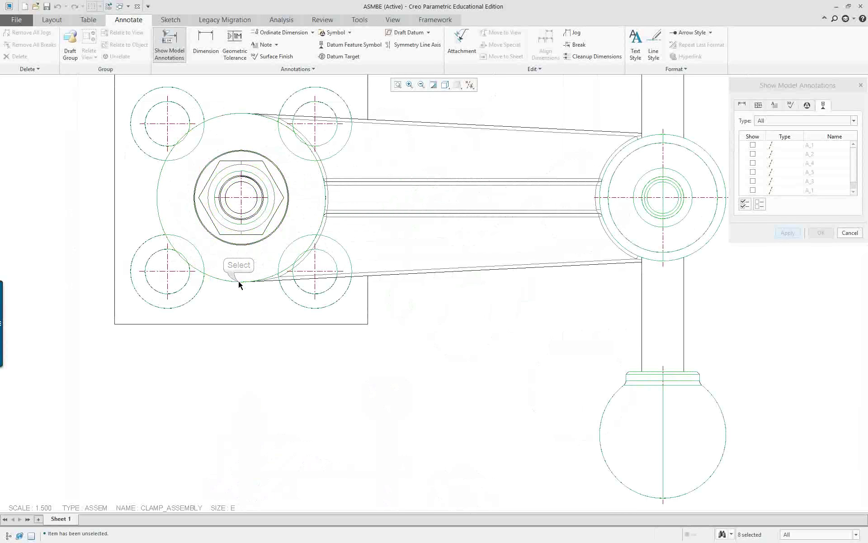
- Add the stud in the section view to the selection, and mark all listed axes and apply them
scroll(273, 289, "down", 5)
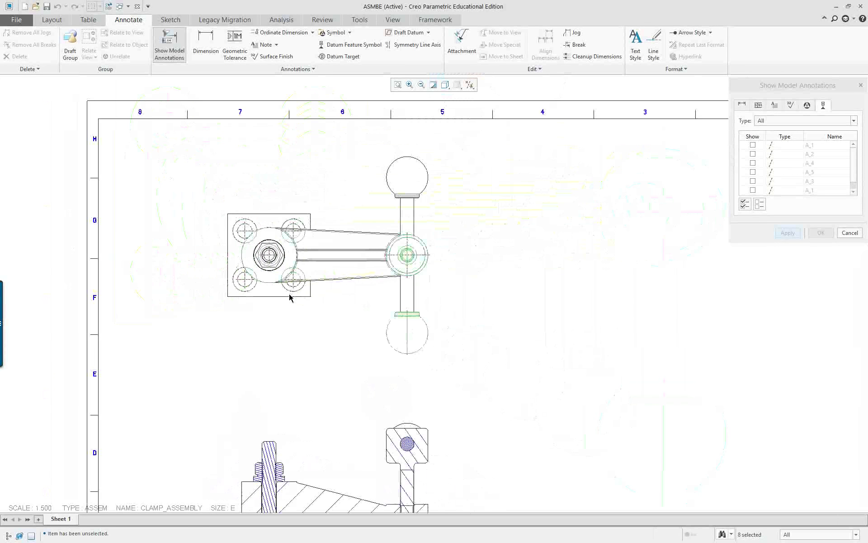
scroll(304, 436, "down", 2)
scroll(299, 448, "up", 1)
scroll(330, 469, "down", 3)
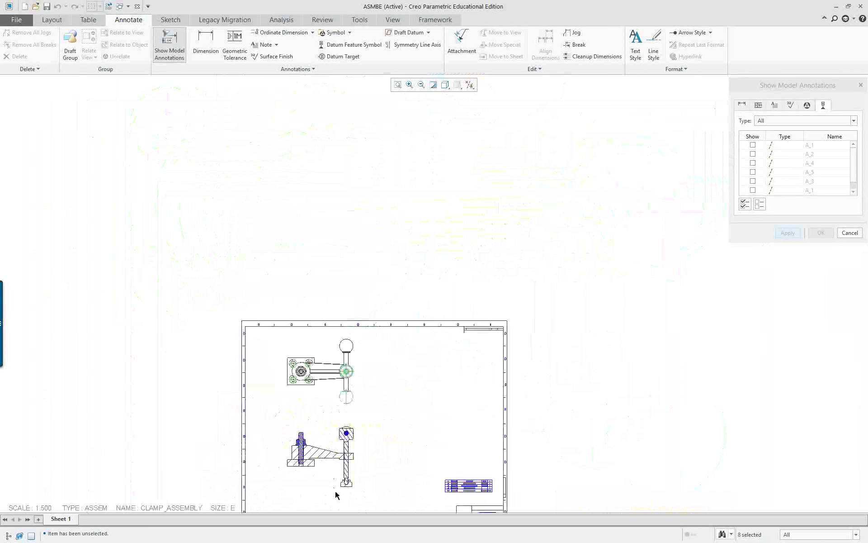
scroll(335, 495, "up", 6)
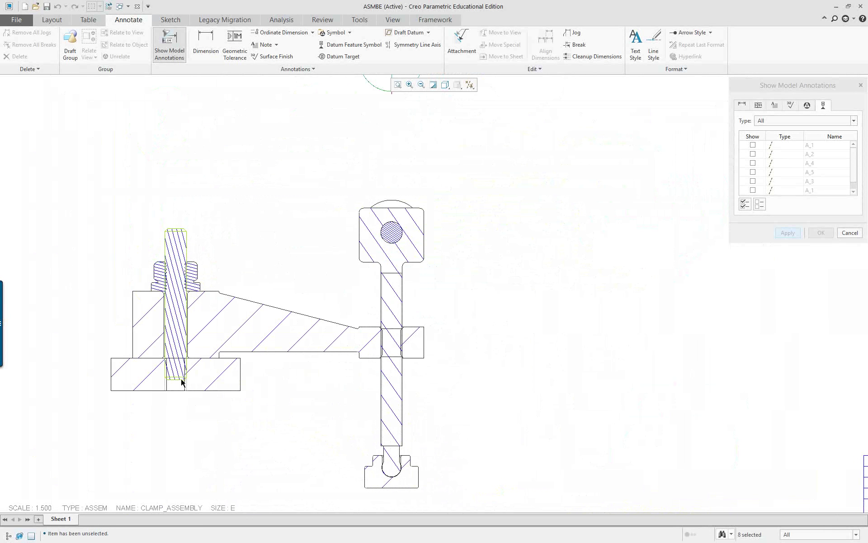
left_click(183, 234)
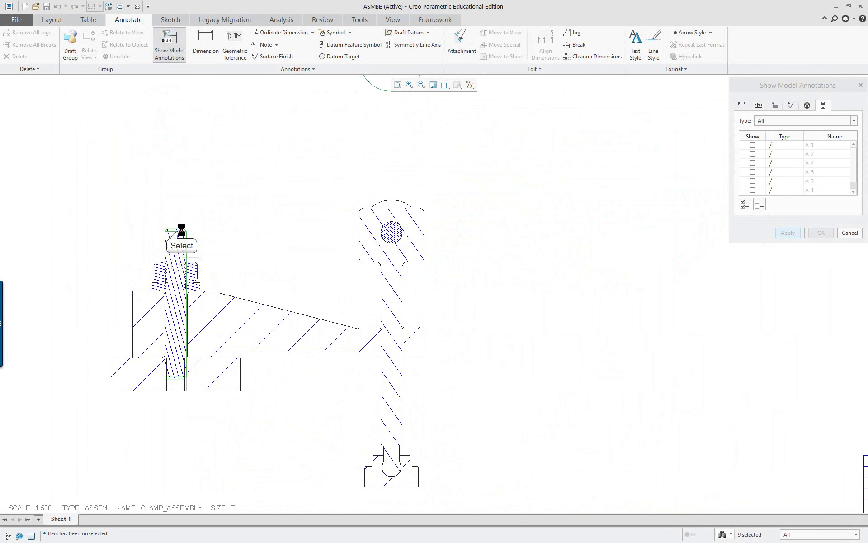
left_click(182, 237, "ctrl")
left_click(187, 252)
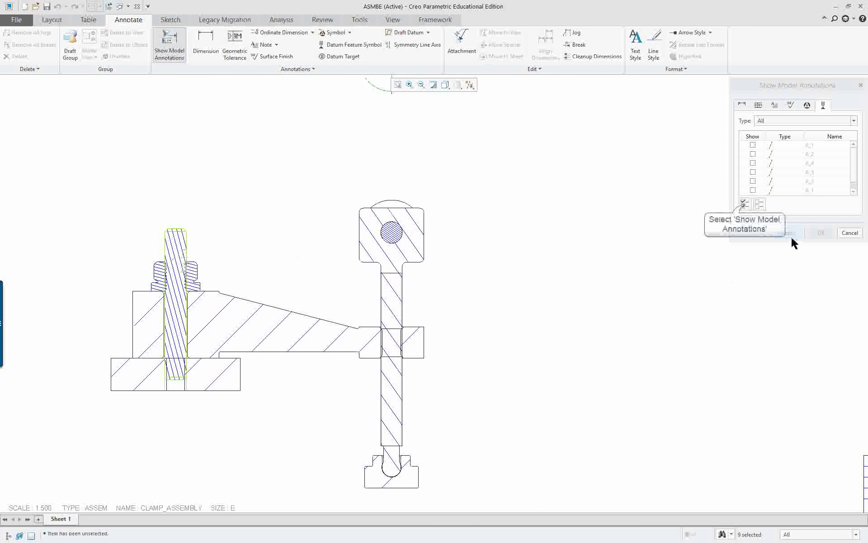
left_click(746, 204)
left_click(787, 233)
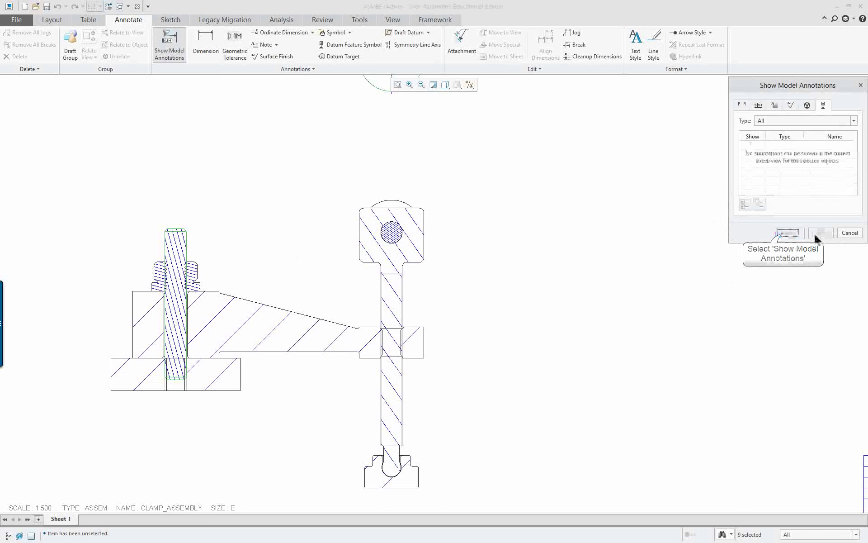
- Show axis A_1 of the hole below the stud in the sectioned base plate, and close the model annotations
left_click(173, 384, "ctrl")
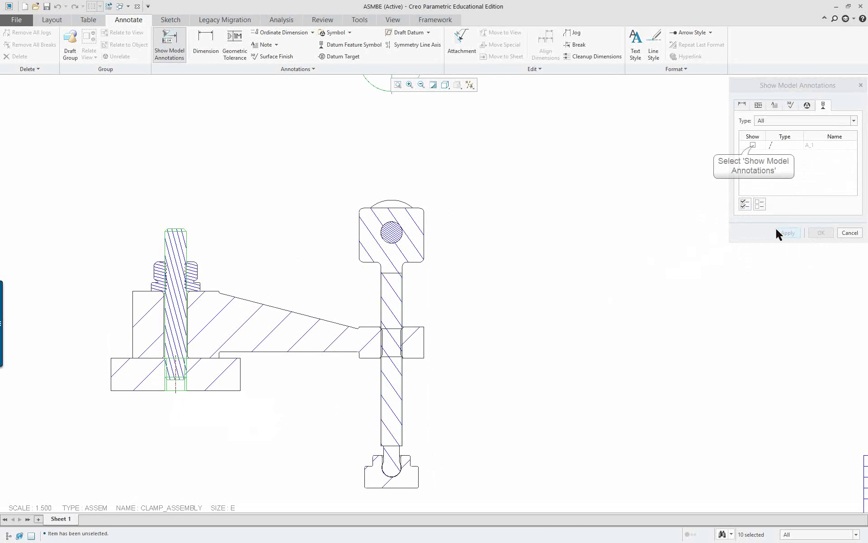
left_click(752, 145)
left_click(787, 232)
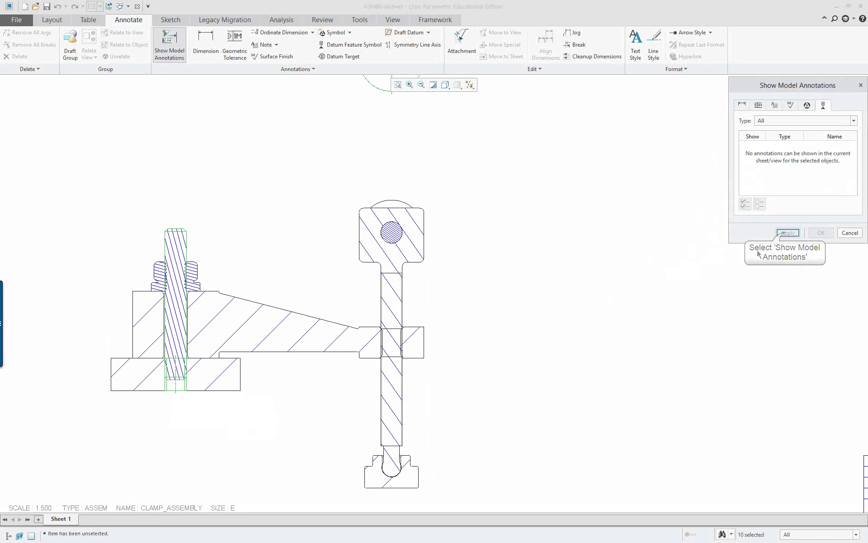
left_click(850, 233)
scroll(313, 343, "down", 3)
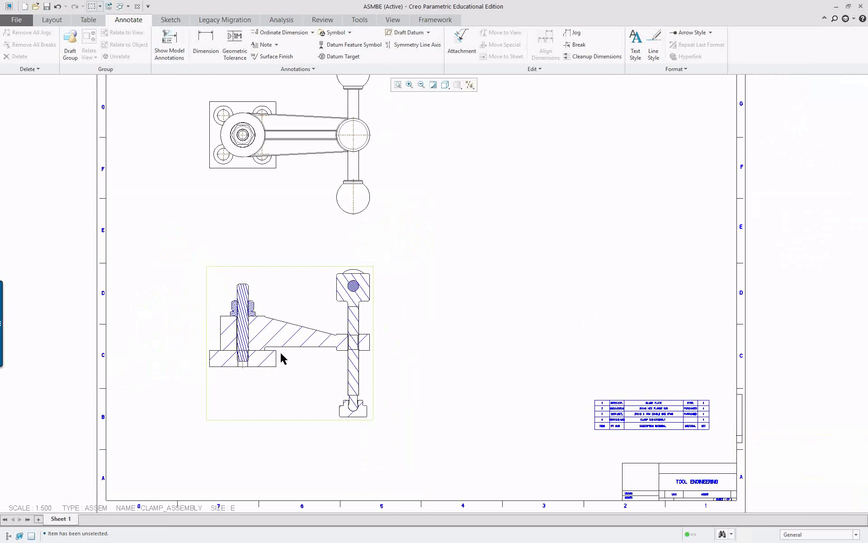
- Extend the vertical centerline of the clamp swivel in the upper view past both the upper and lower handle balls
scroll(291, 329, "down", 2)
scroll(335, 183, "up", 3)
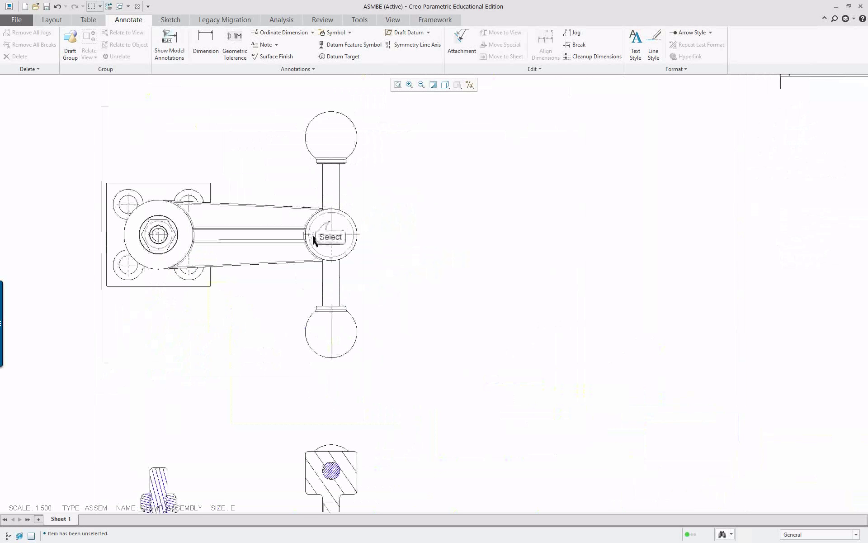
left_click(331, 225)
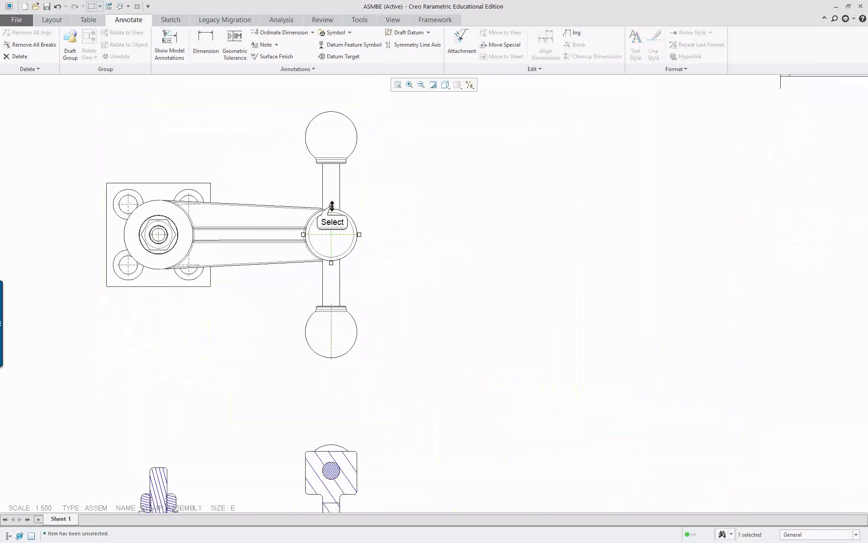
left_click_drag(342, 110, 339, 117)
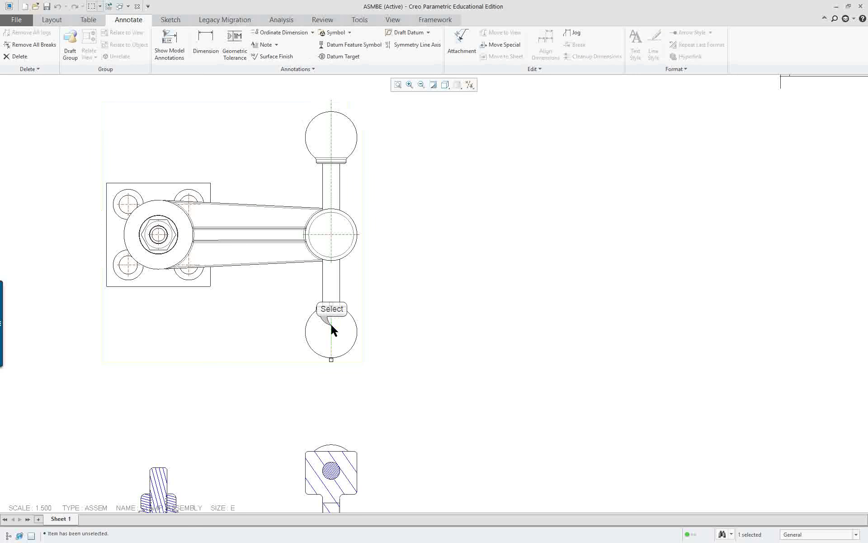
left_click(331, 261)
left_click_drag(331, 261, 332, 366)
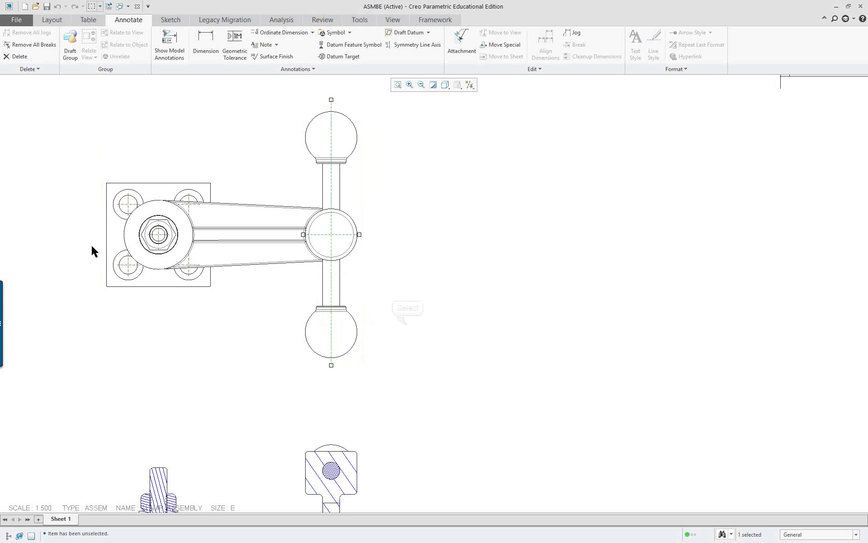
left_click(409, 333)
scroll(409, 333, "down", 3)
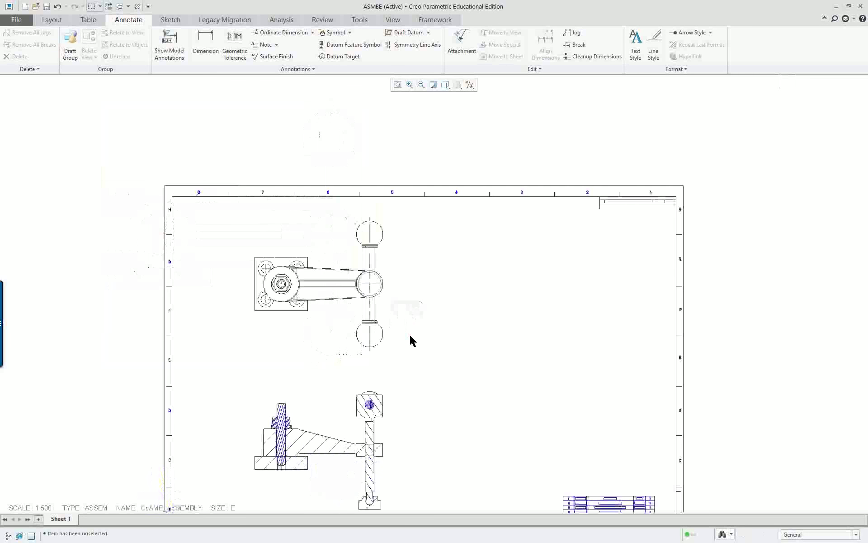
scroll(431, 421, "down", 3)
scroll(408, 481, "up", 5)
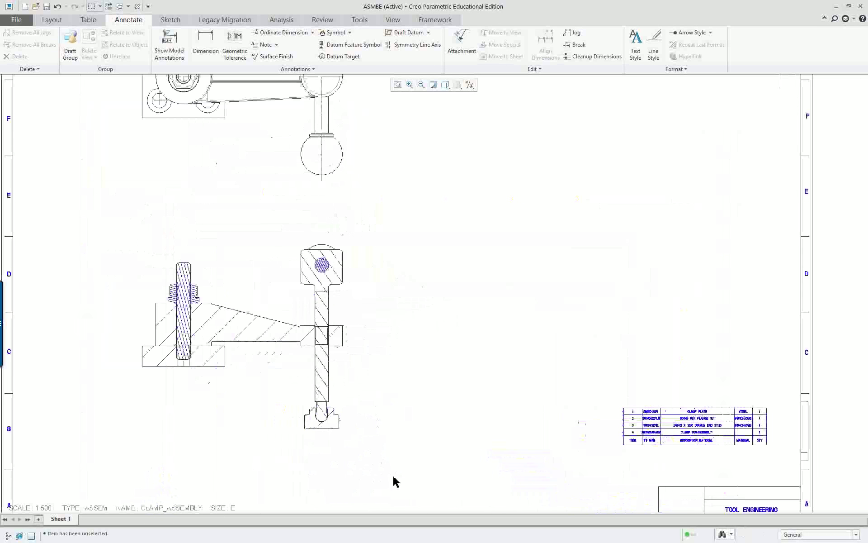
scroll(393, 476, "up", 2)
double_click(169, 367)
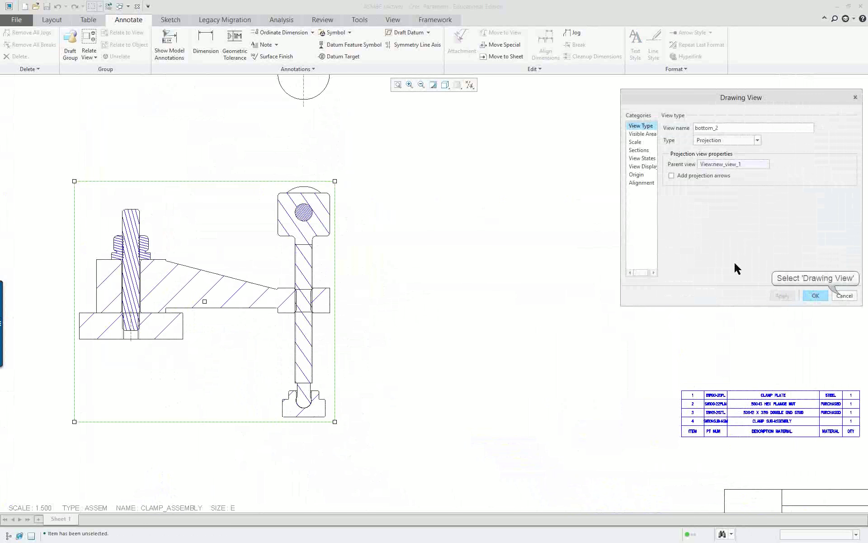
left_click(815, 295)
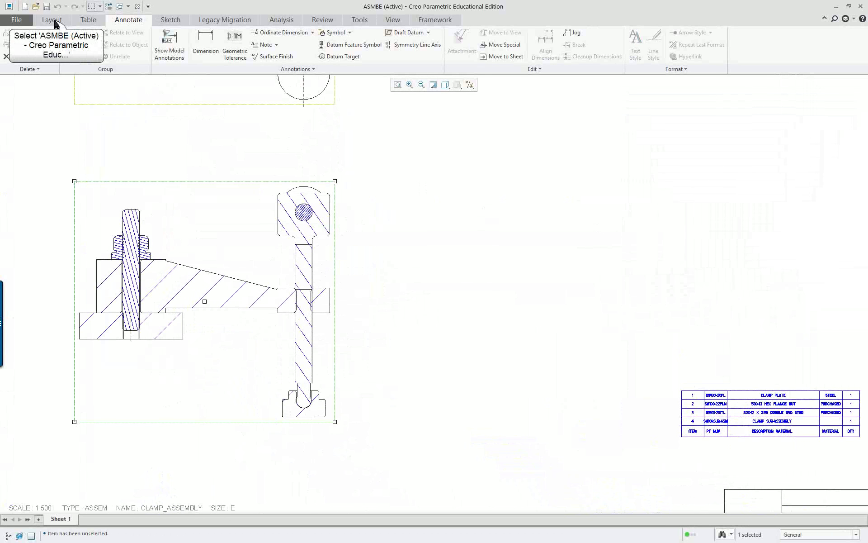
- Open the section view's cross-hatching for editing and change the flange nut's hatch to a solid fill
left_click(51, 19)
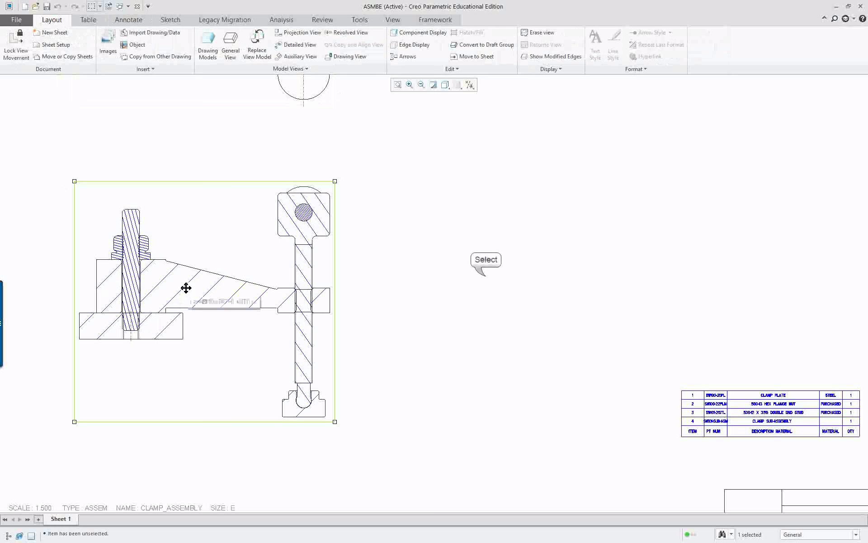
left_click(488, 275)
double_click(182, 289)
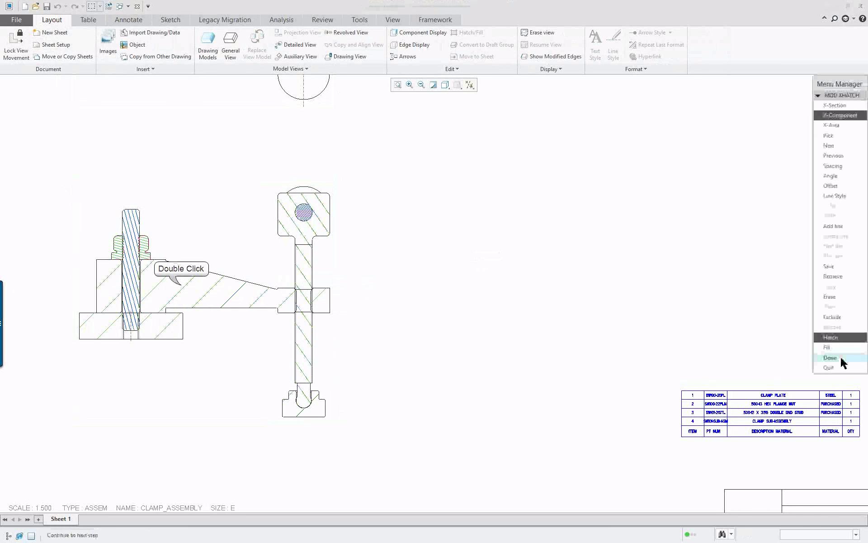
left_click_drag(829, 86, 488, 116)
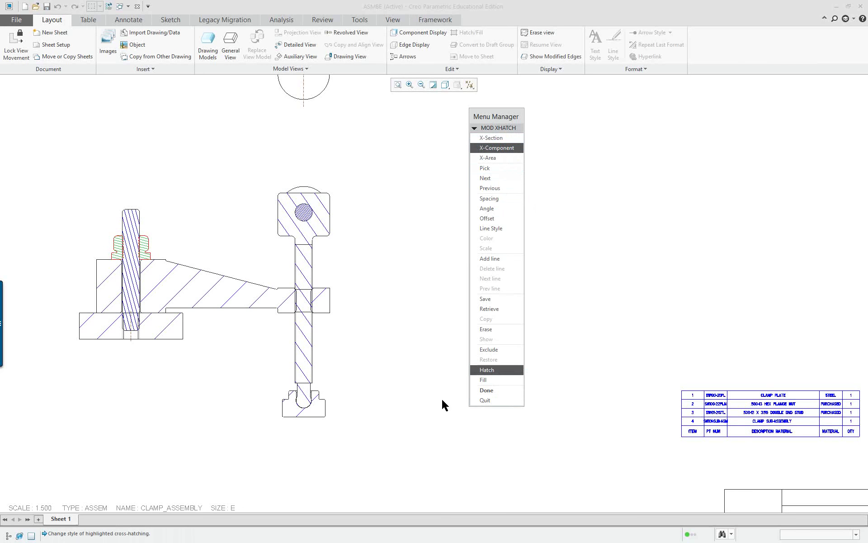
scroll(75, 281, "down", 1)
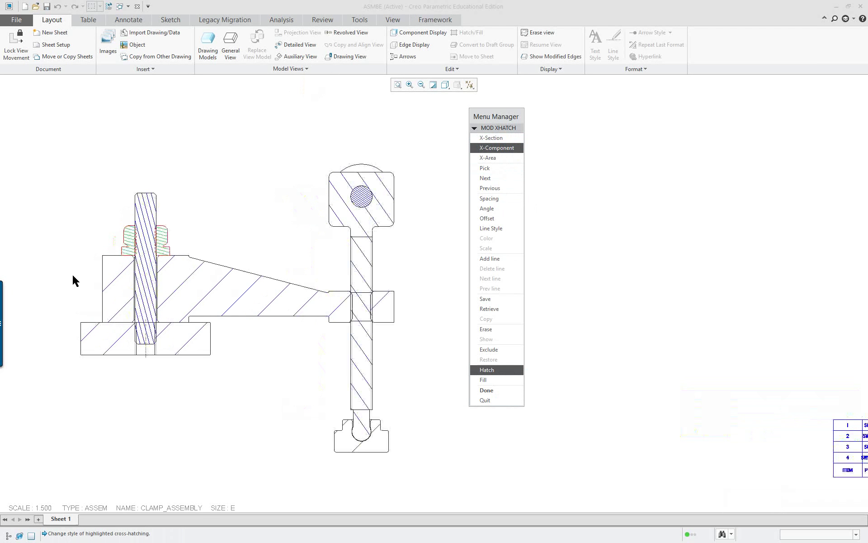
left_click(483, 380)
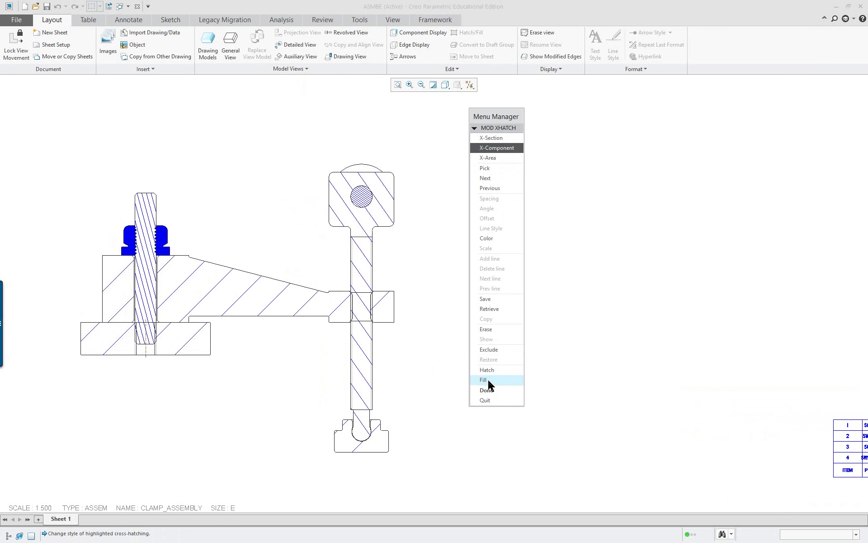
- Exclude the stud from the cross-section and change the round handle section's hatch to a solid fill
left_click(487, 179)
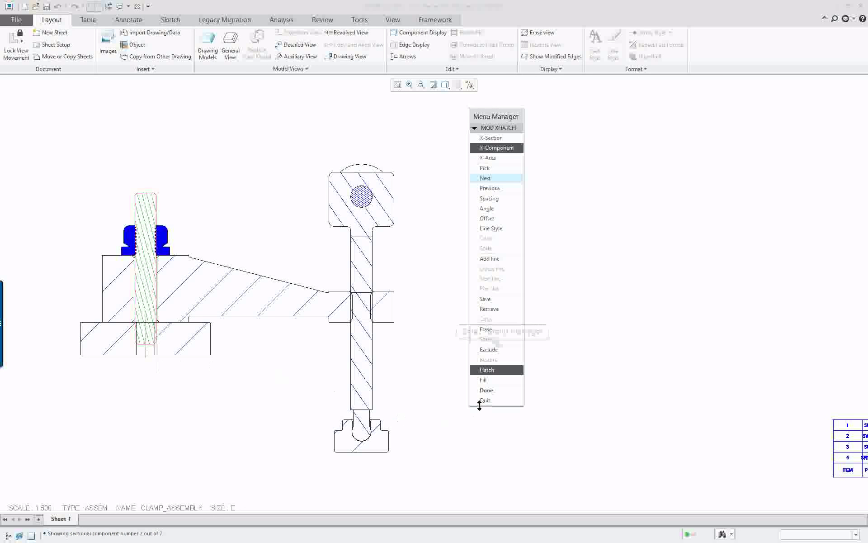
left_click(503, 347)
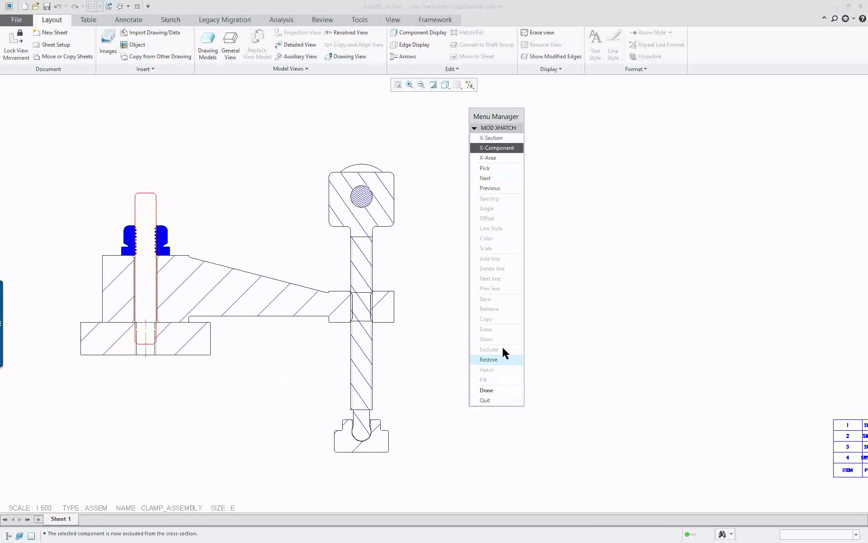
left_click(491, 178)
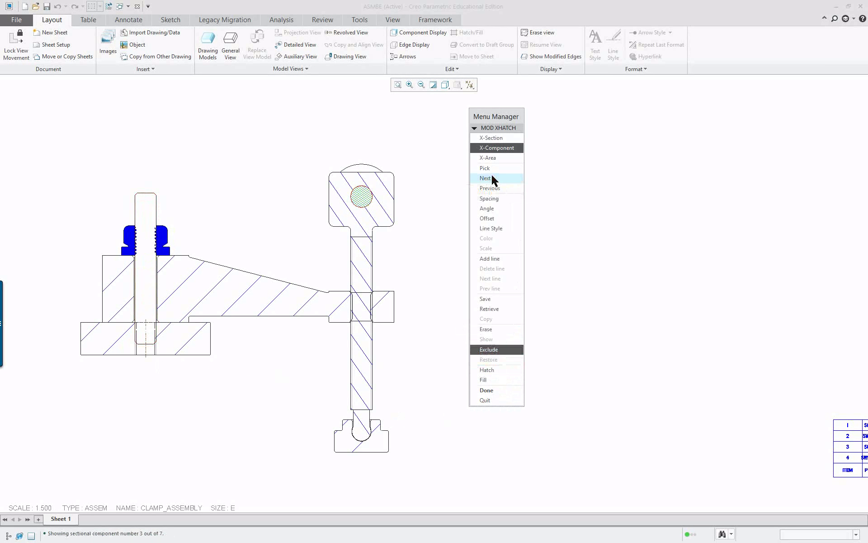
left_click(490, 380)
- Halve the overall hatch spacing of the swivel foot under the clamp screw
left_click(488, 178)
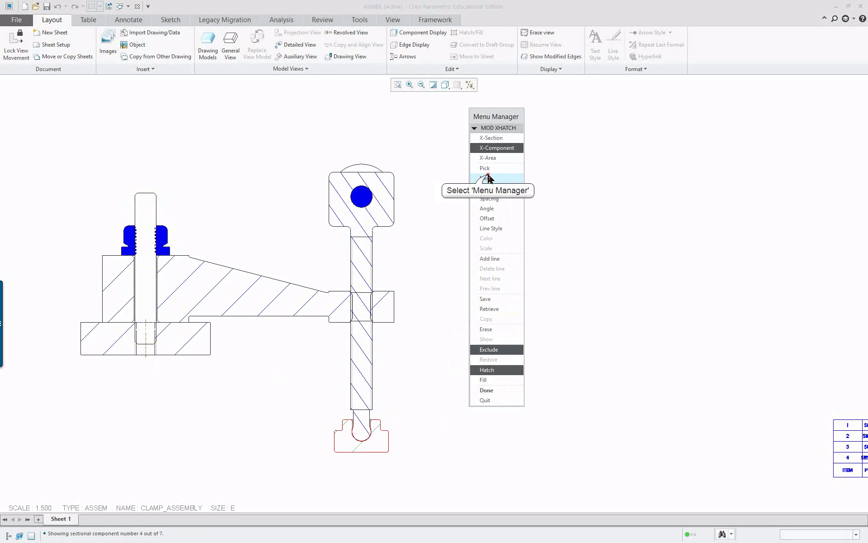
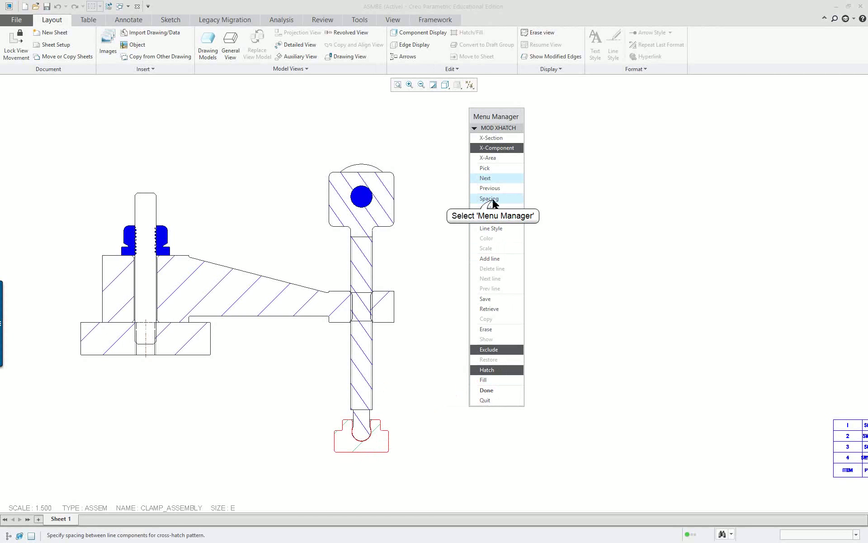
left_click(491, 199)
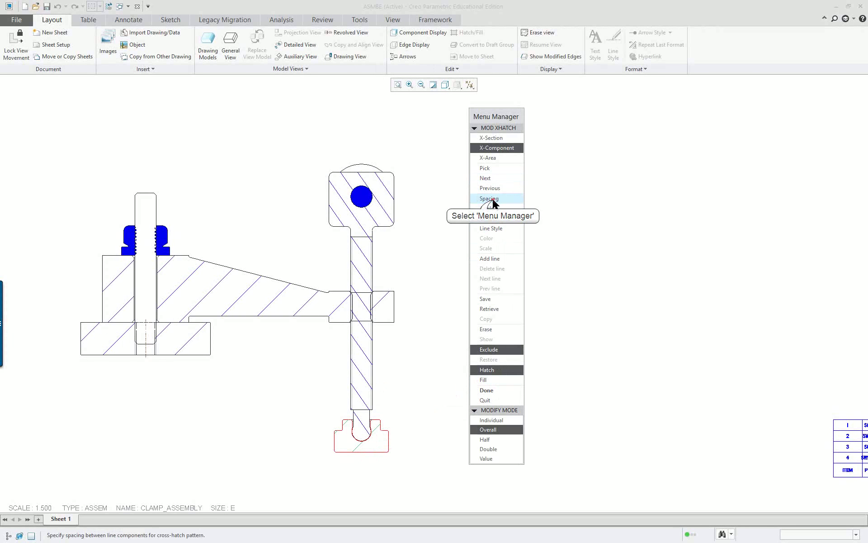
left_click(488, 441)
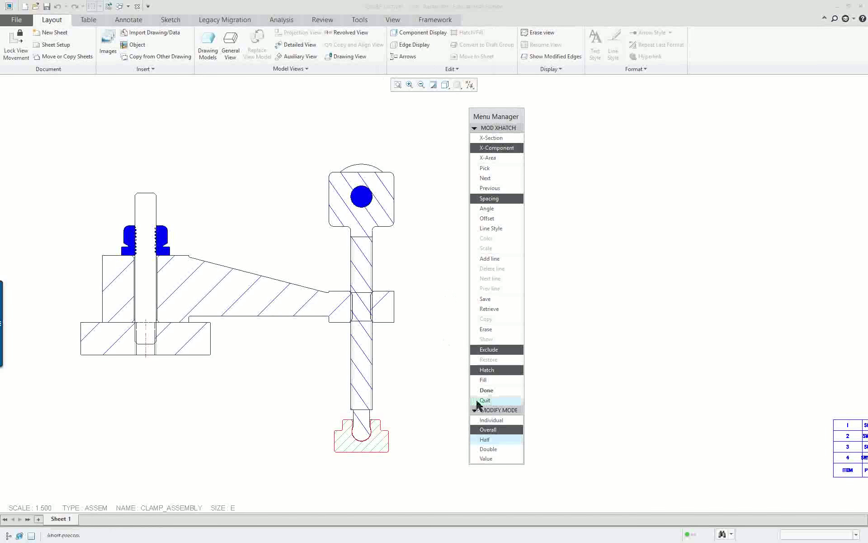
- Skip the clamp screw, halve the overall hatch spacing of the clamp arm, and finish the cross-hatching changes
left_click(494, 178)
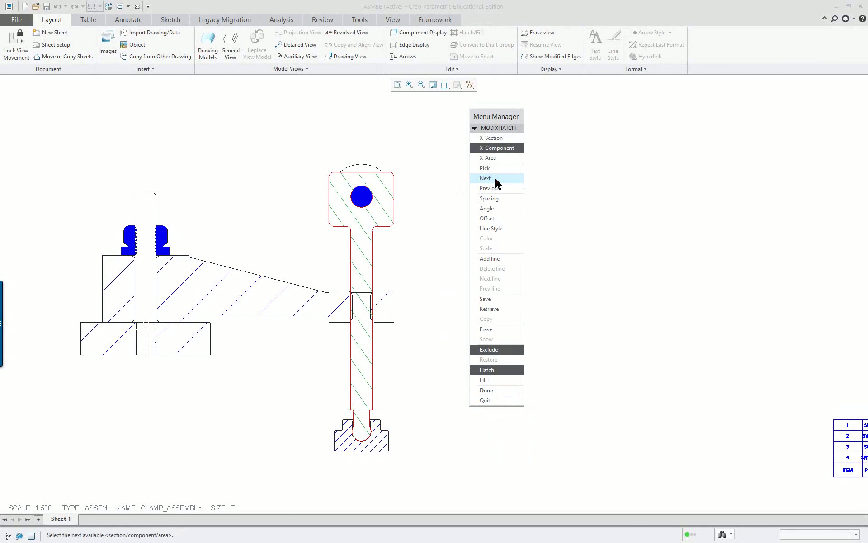
left_click(496, 180)
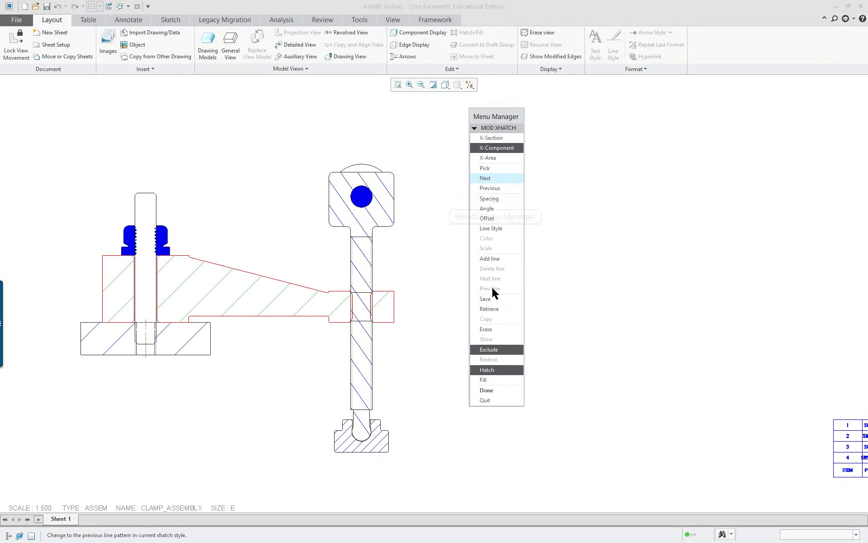
left_click(493, 199)
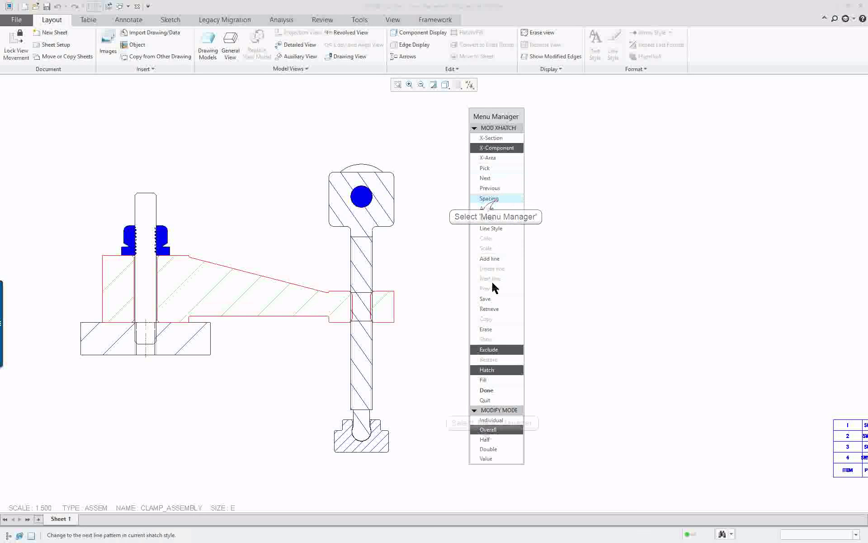
left_click(493, 442)
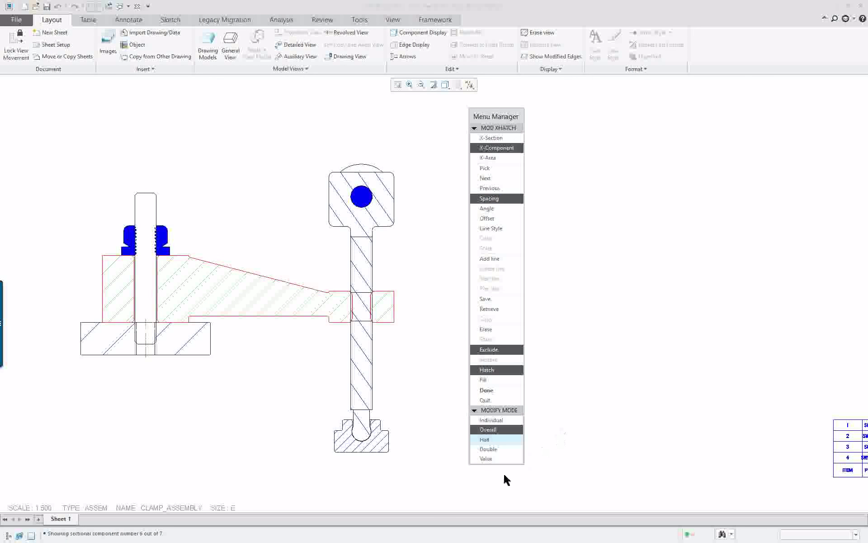
left_click(480, 391)
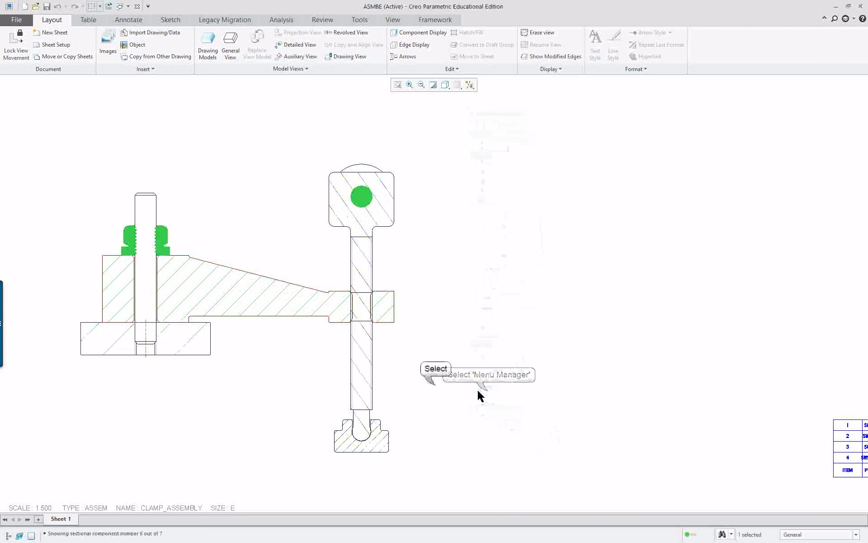
- Extend the base plate hole's axis in the section view upward through the stud to just above its upper end
left_click(146, 339)
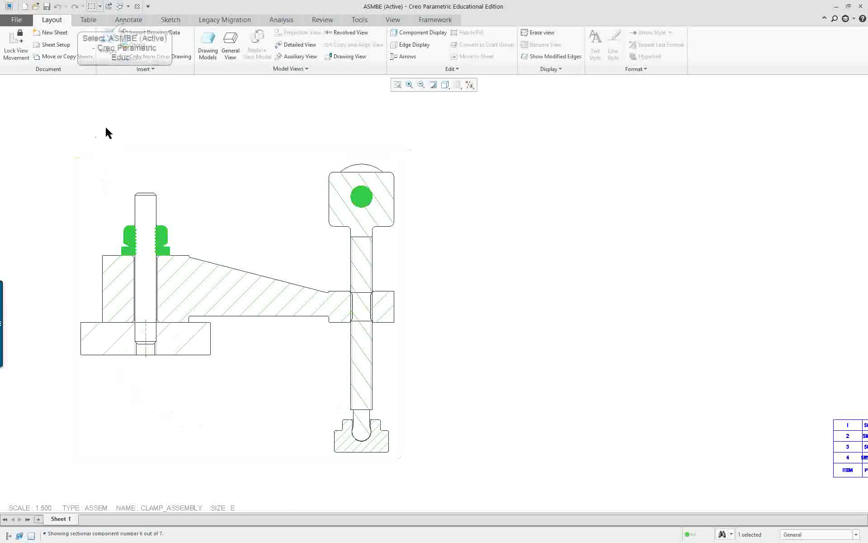
left_click(126, 20)
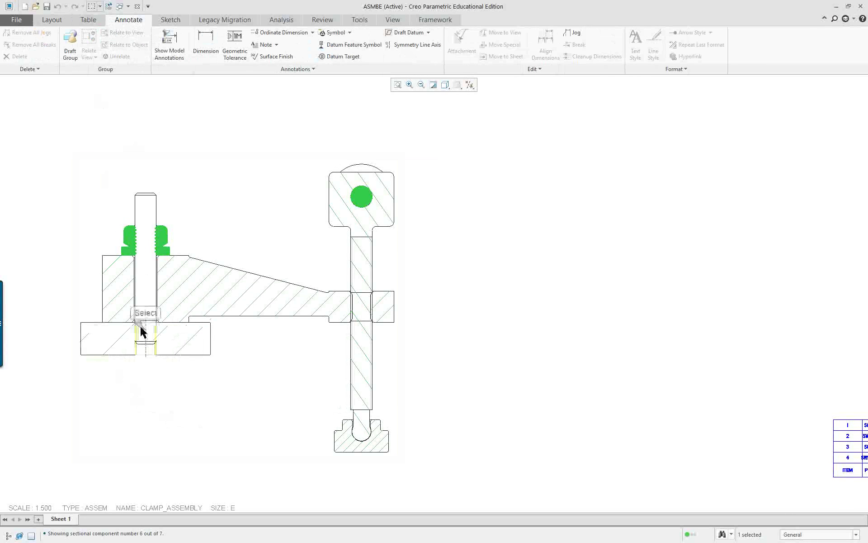
left_click(221, 364)
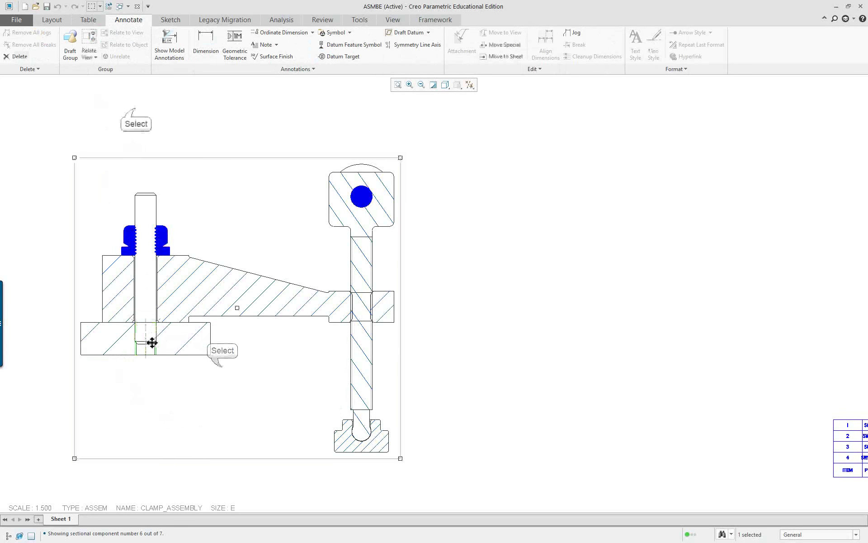
left_click(135, 111)
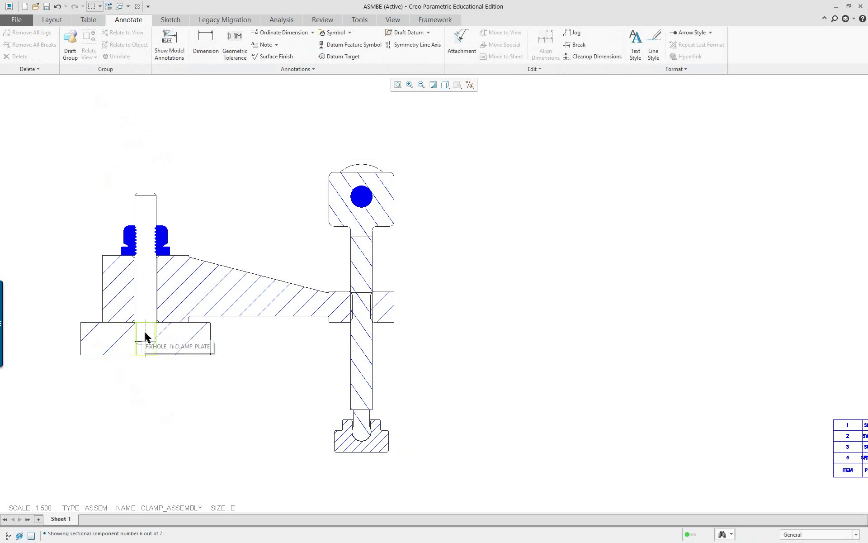
scroll(146, 335, "up", 4)
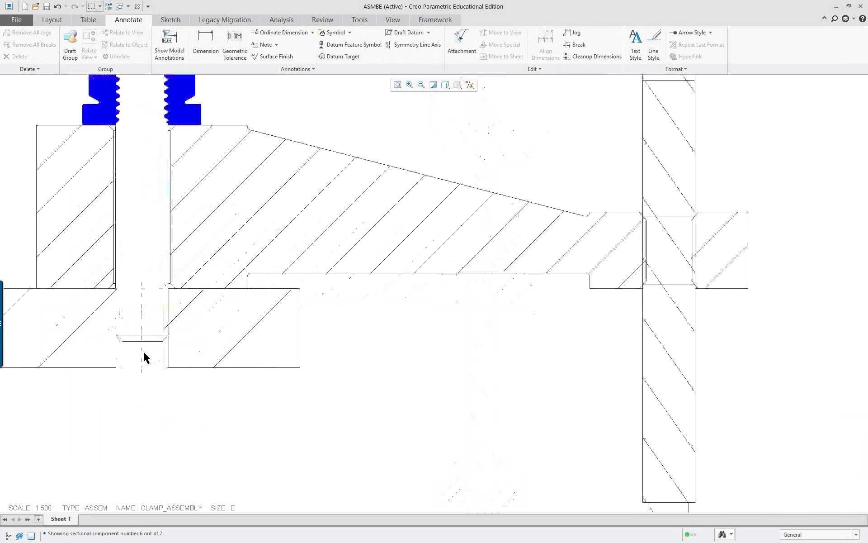
left_click(142, 378)
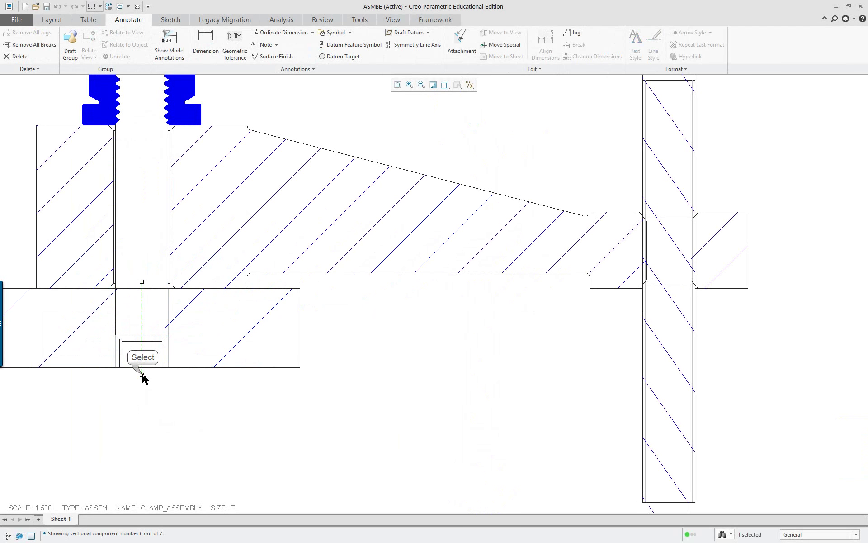
scroll(195, 326, "down", 4)
left_click_drag(174, 302, 179, 197)
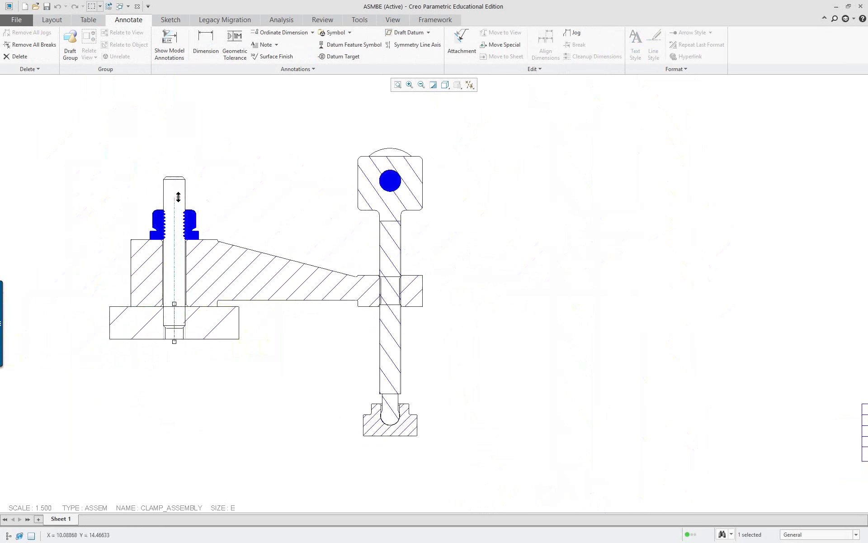
left_click(544, 265)
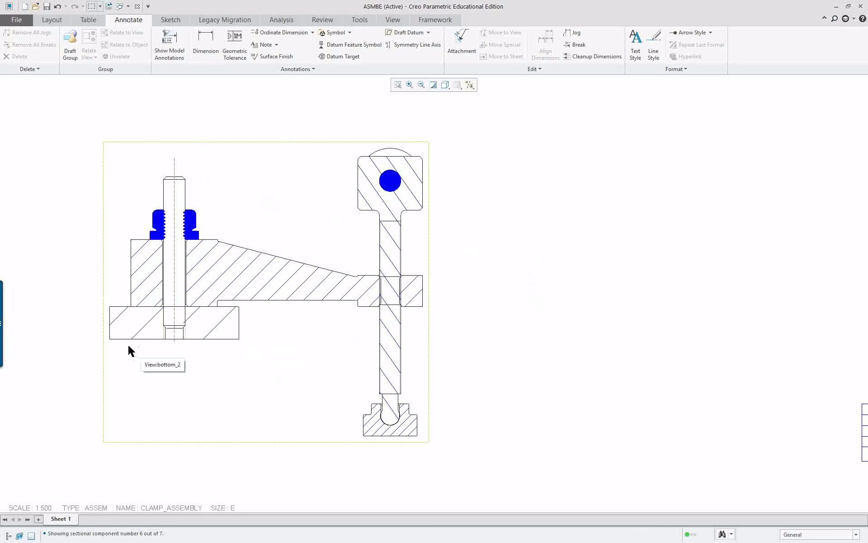
left_click_drag(130, 349, 153, 346)
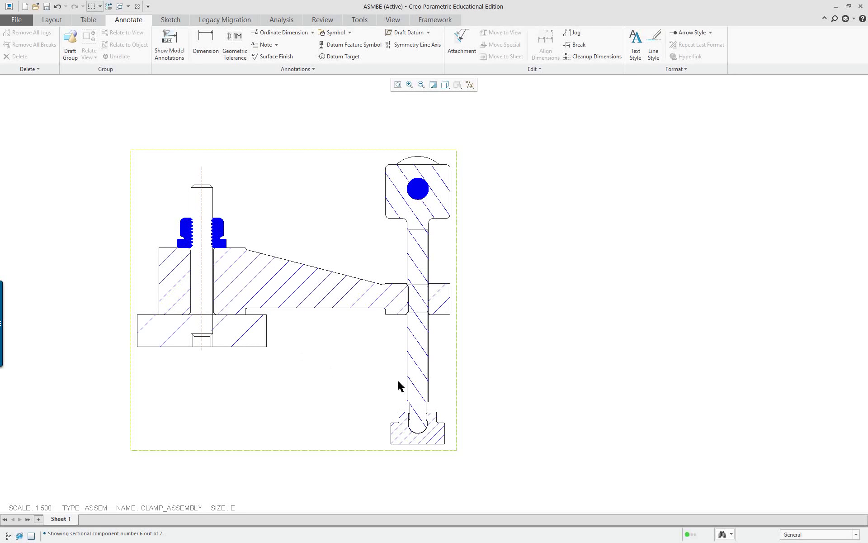
scroll(470, 402, "down", 6)
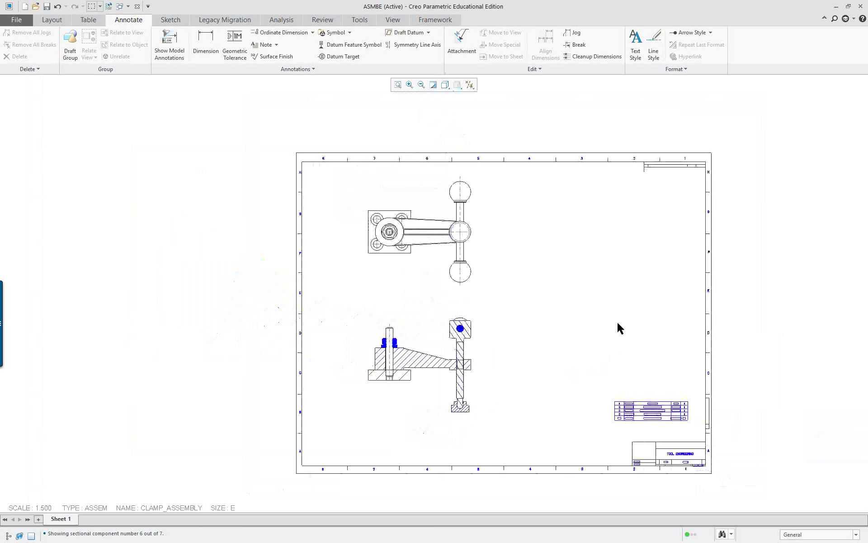
- Create BOM balloons for all items in the parts list on the clamp assembly's top view
scroll(724, 349, "up", 1)
scroll(704, 340, "up", 1)
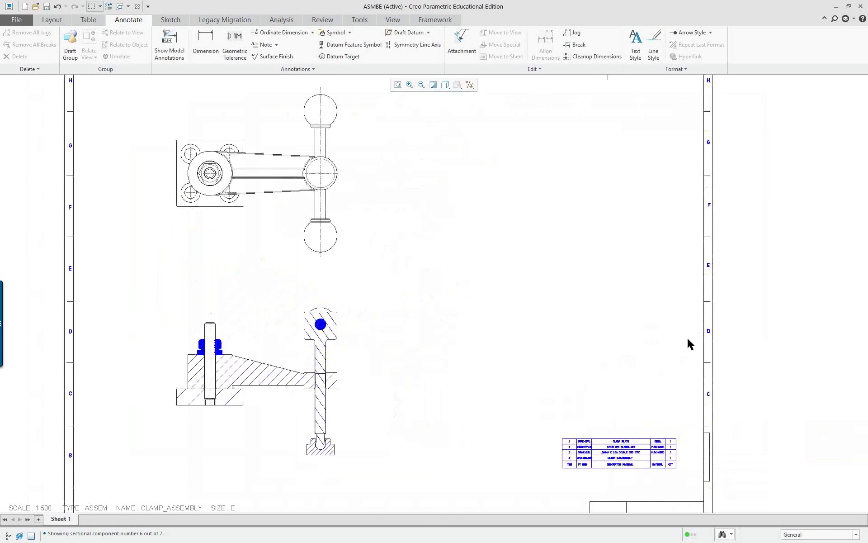
scroll(689, 344, "down", 1)
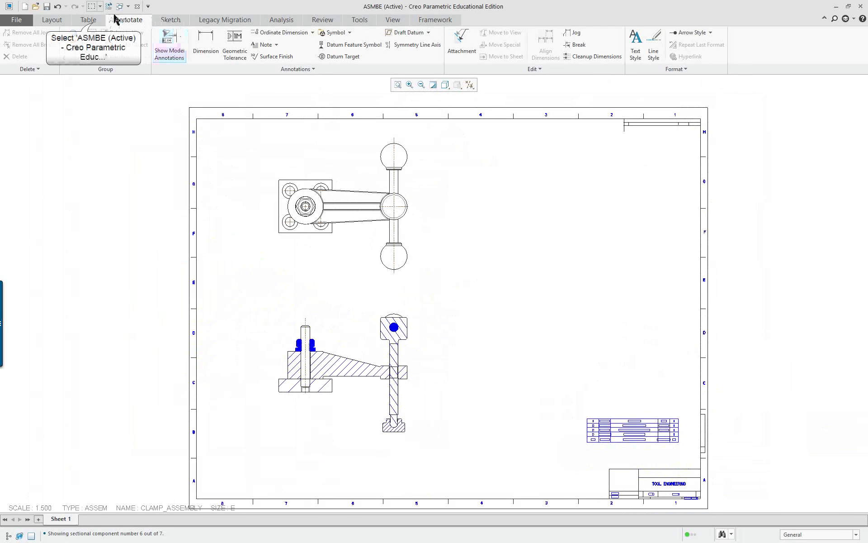
left_click(91, 21)
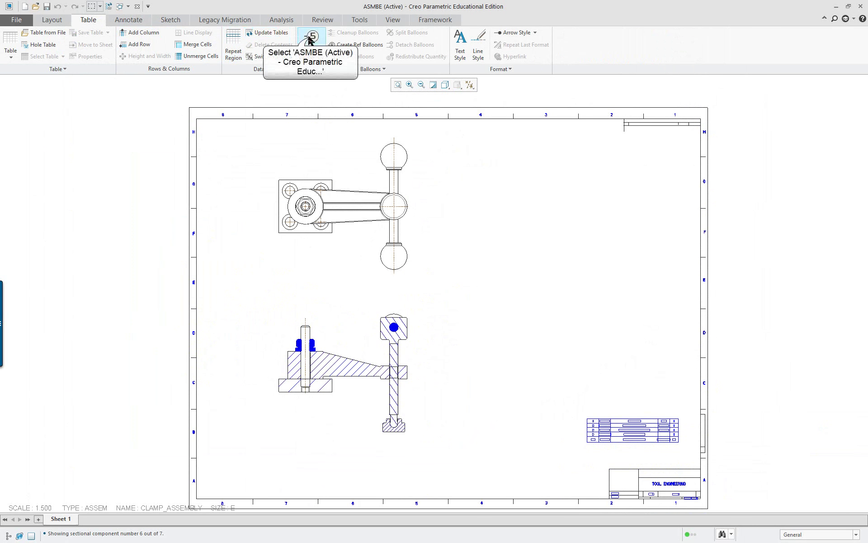
left_click(312, 54)
left_click(333, 69)
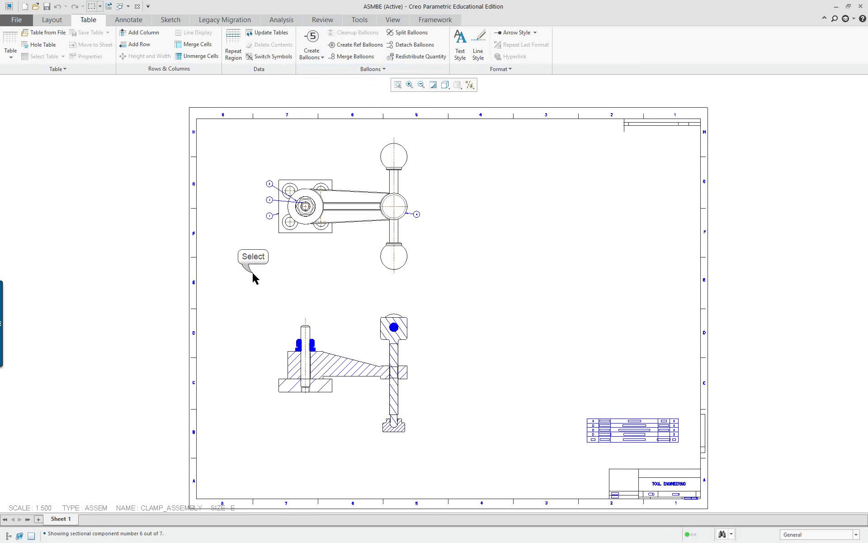
- Move balloons 2, 3 and 4 from the top view to the section view
scroll(260, 245, "up", 3)
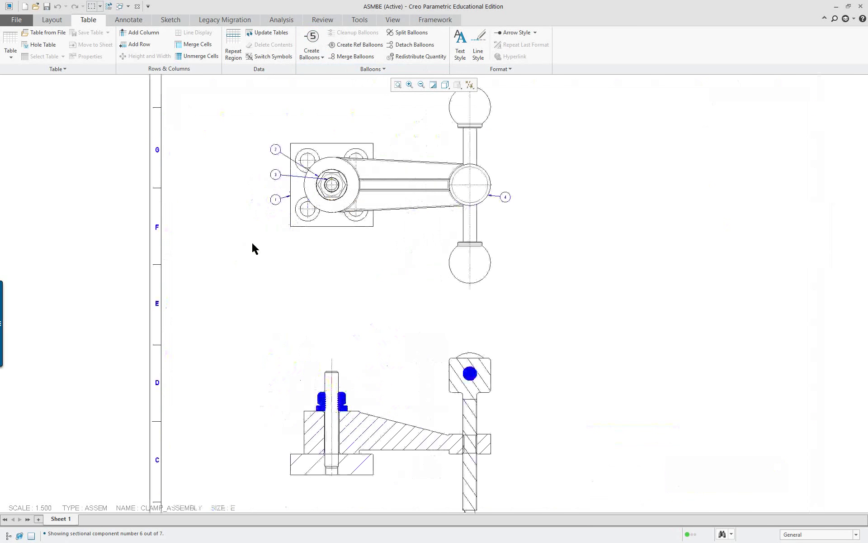
scroll(252, 248, "up", 1)
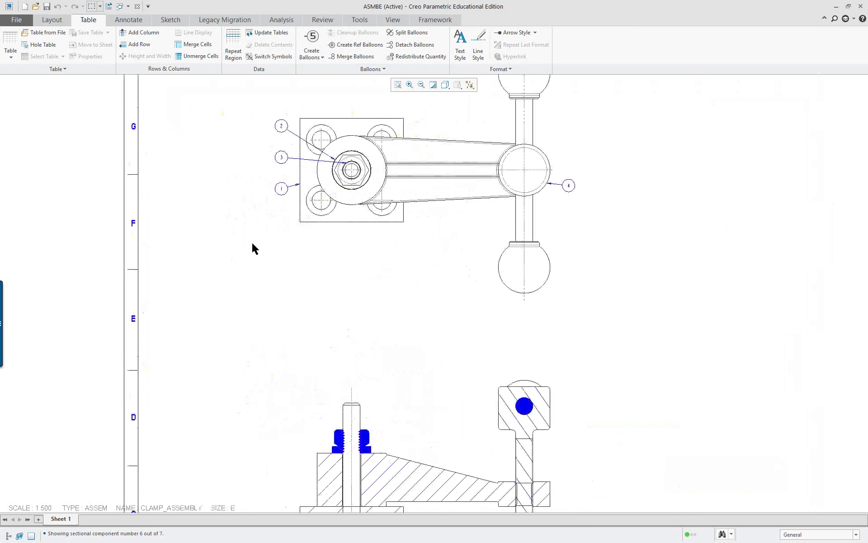
left_click(284, 159)
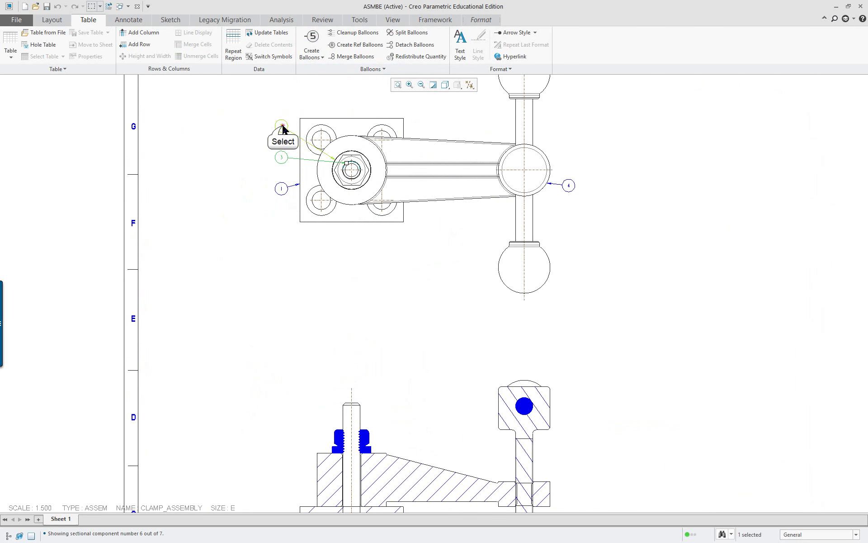
left_click(568, 186, "ctrl")
right_click(617, 239)
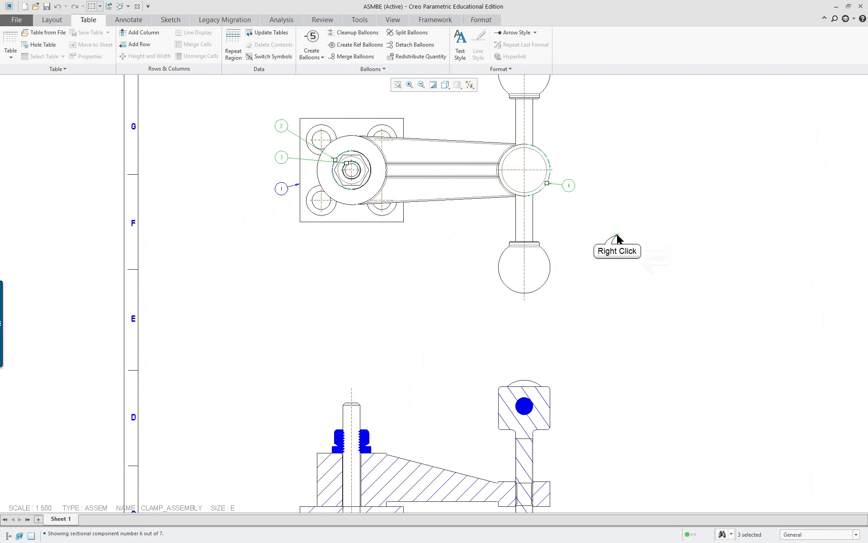
left_click(623, 275)
left_click(480, 457)
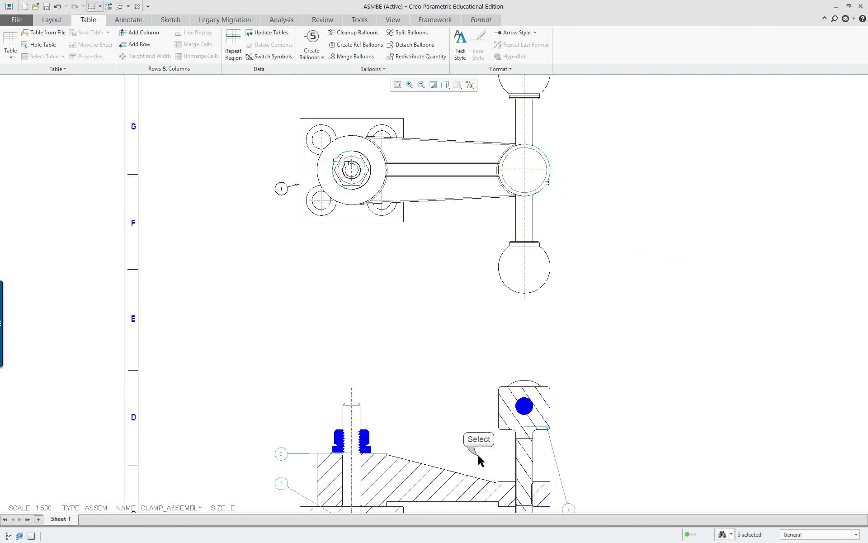
- Reattach balloon 4 to the outer end edge of the clamp arm in the section view and place it up and outward from the arm
scroll(546, 460, "down", 5)
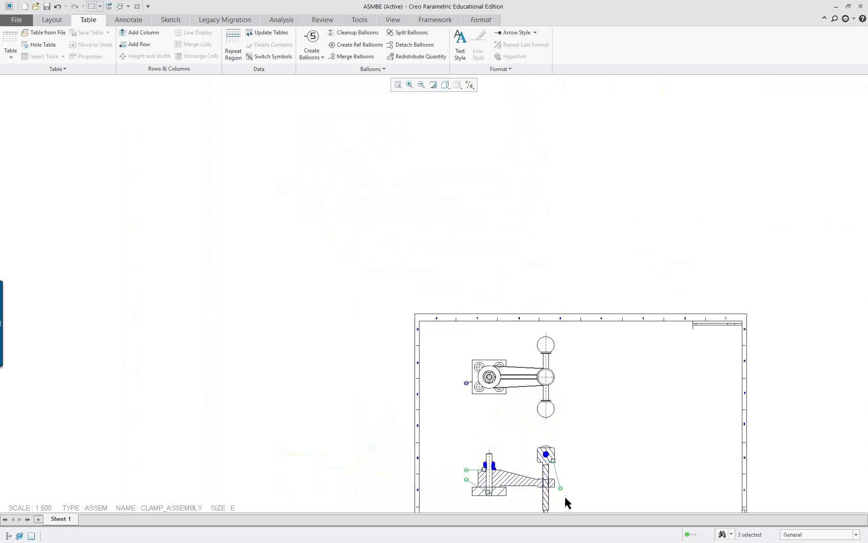
middle_click_drag(568, 503, 444, 355)
scroll(515, 382, "up", 2)
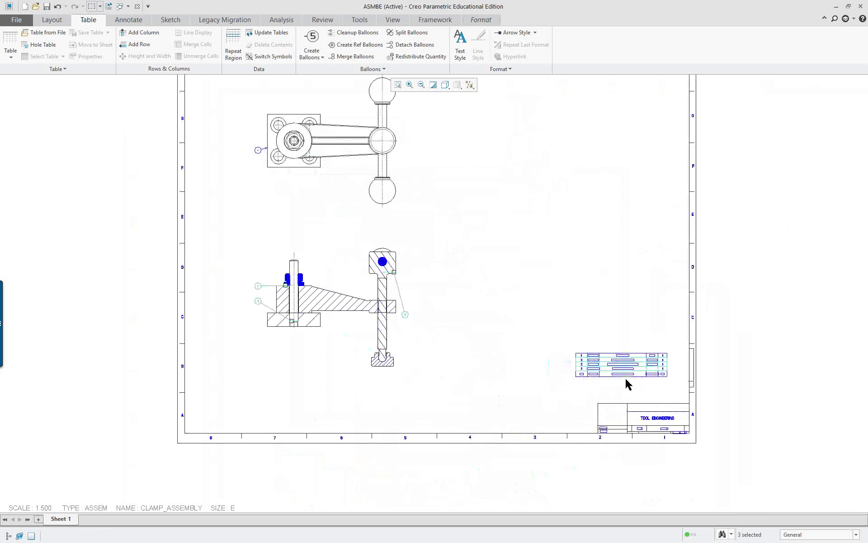
scroll(609, 382, "up", 4)
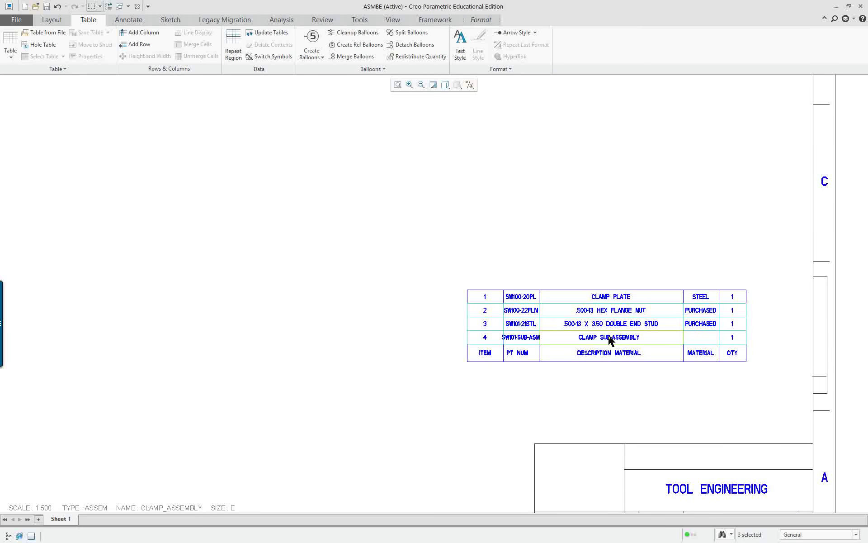
scroll(378, 369, "down", 5)
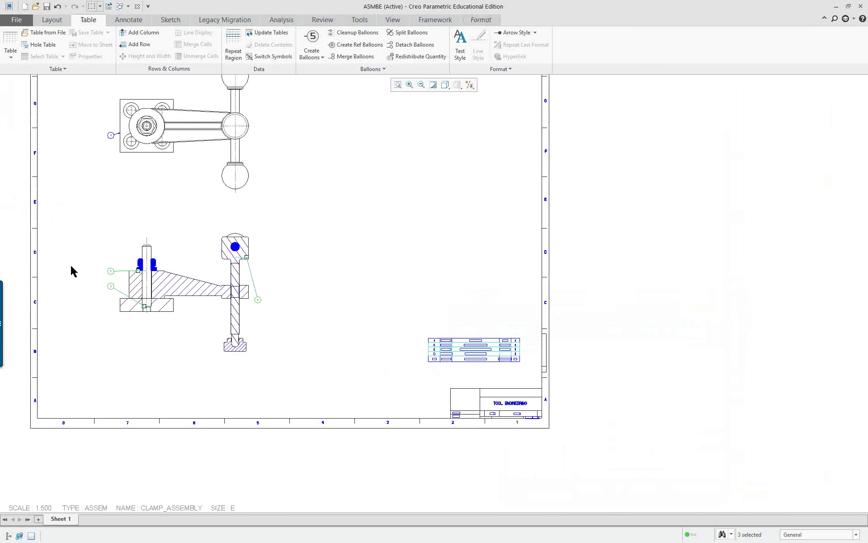
scroll(71, 267, "up", 4)
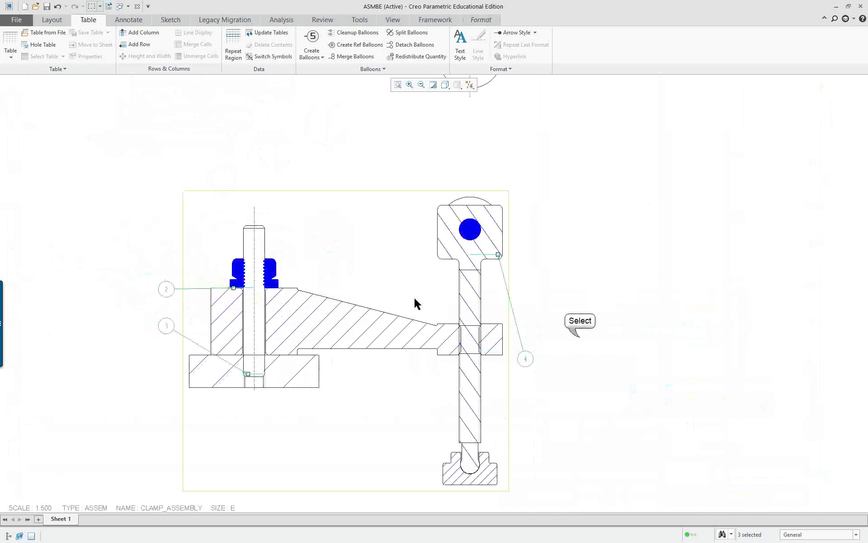
left_click(574, 346)
left_click(525, 360)
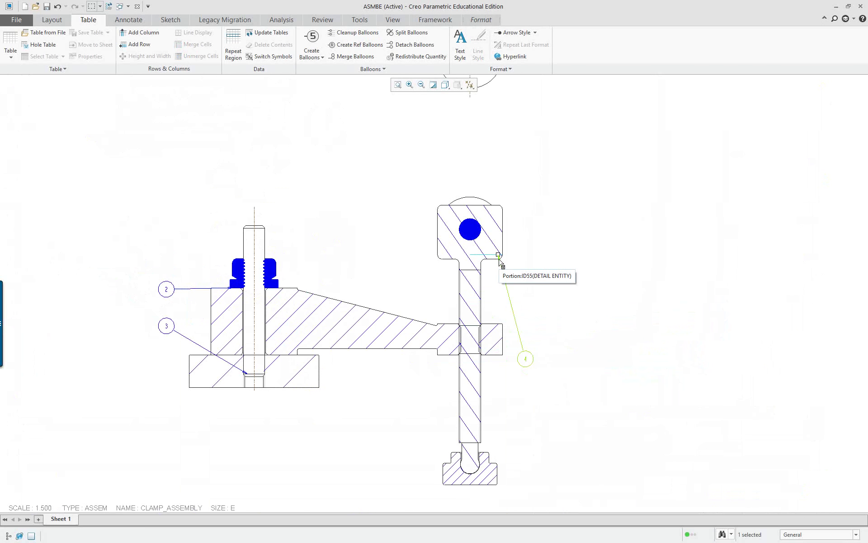
right_click(545, 254)
left_click(571, 267)
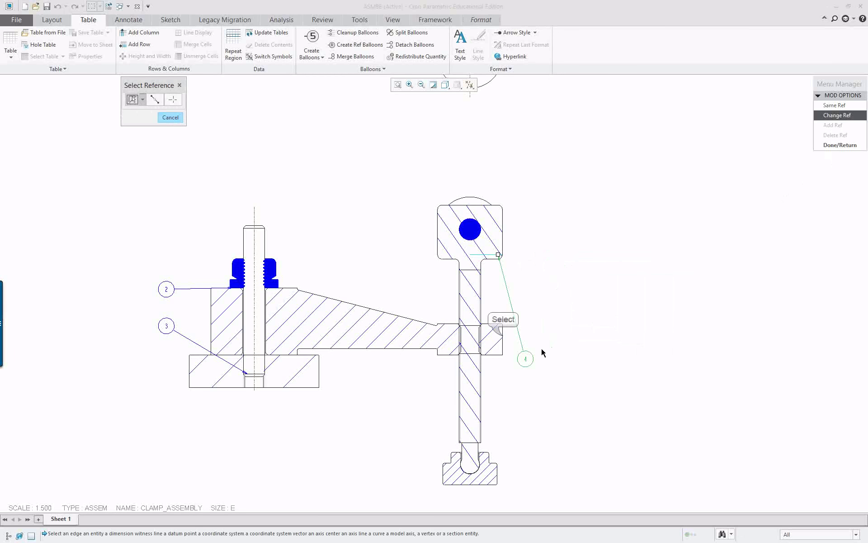
left_click(503, 336)
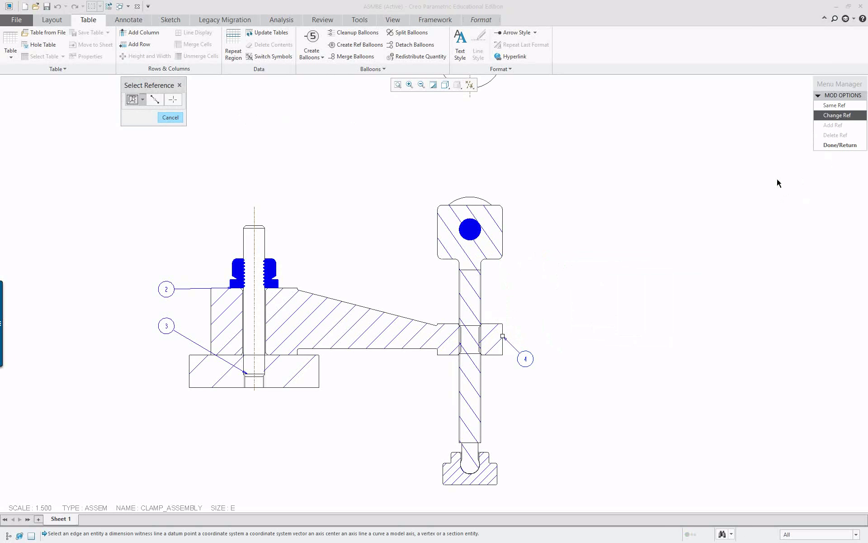
middle_click(677, 181)
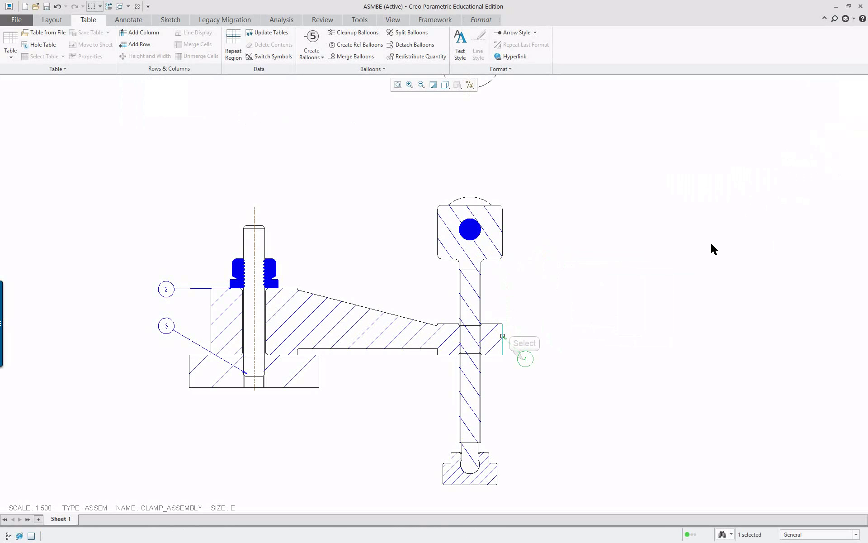
left_click_drag(524, 359, 597, 298)
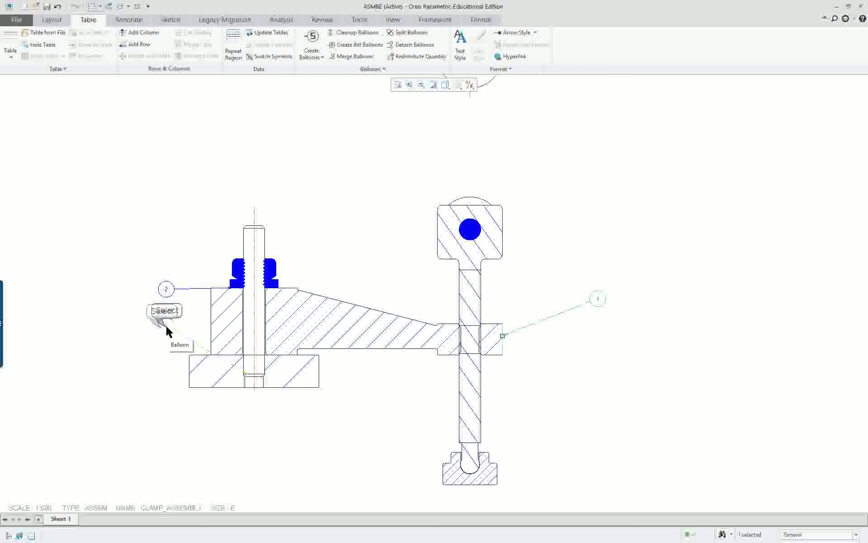
- Reattach balloon 3 to the side edge near the stud's upper end and place the balloon above and left of the stud
left_click_drag(166, 326, 165, 430)
right_click(166, 430)
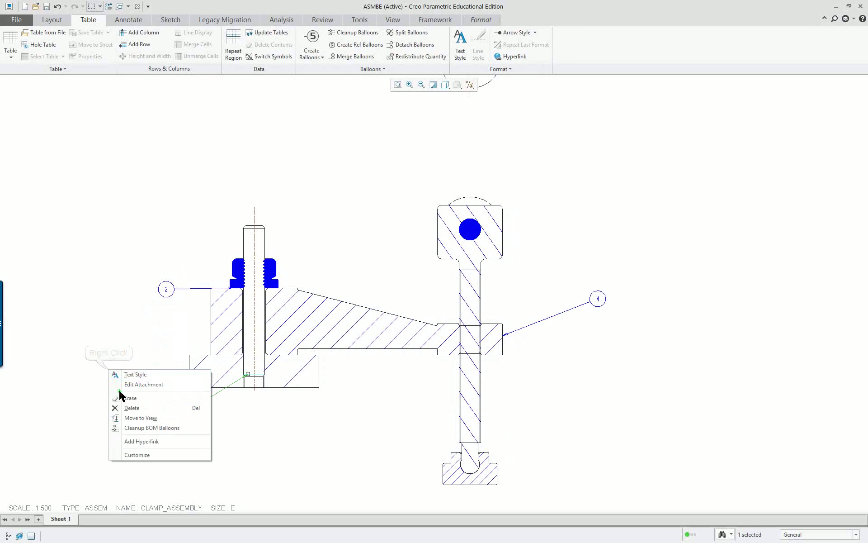
left_click(146, 384)
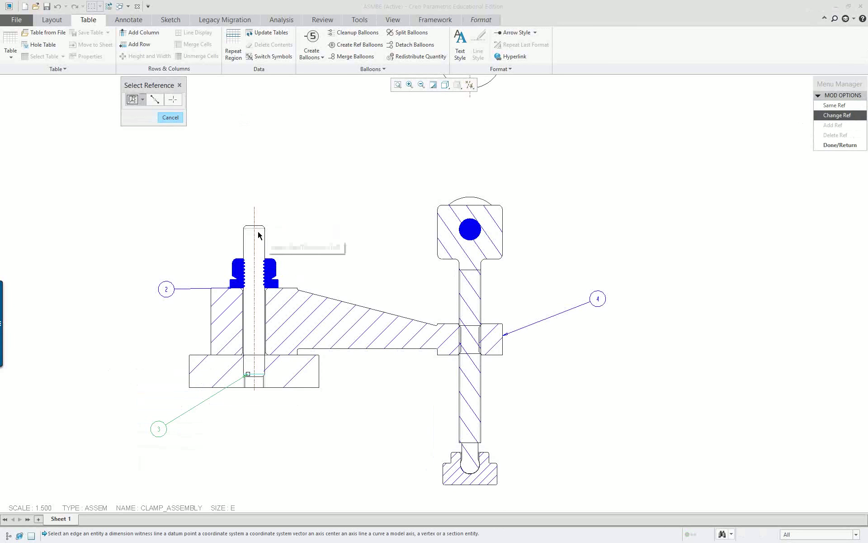
left_click(244, 250)
left_click(245, 239)
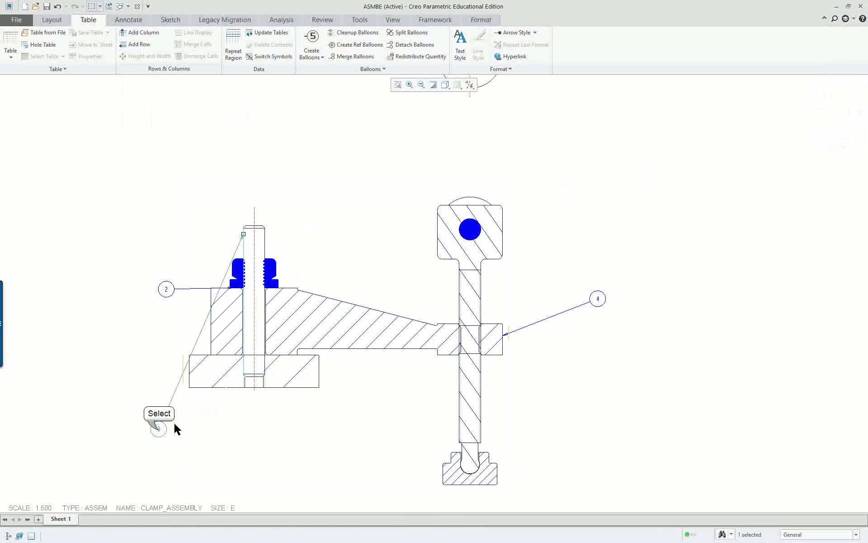
left_click_drag(160, 428, 182, 185)
left_click(136, 263)
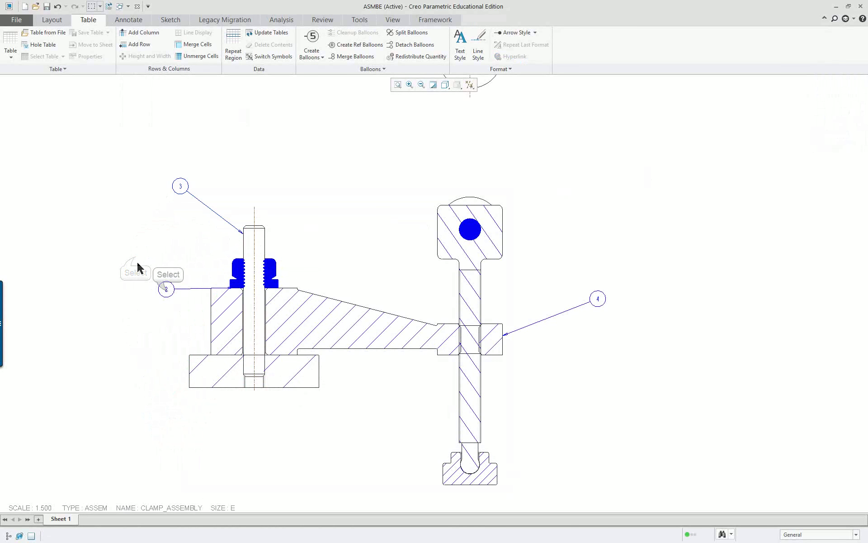
- Reattach balloon 2 to the outer side edge of the hex flange nut in the section view
right_click(166, 292)
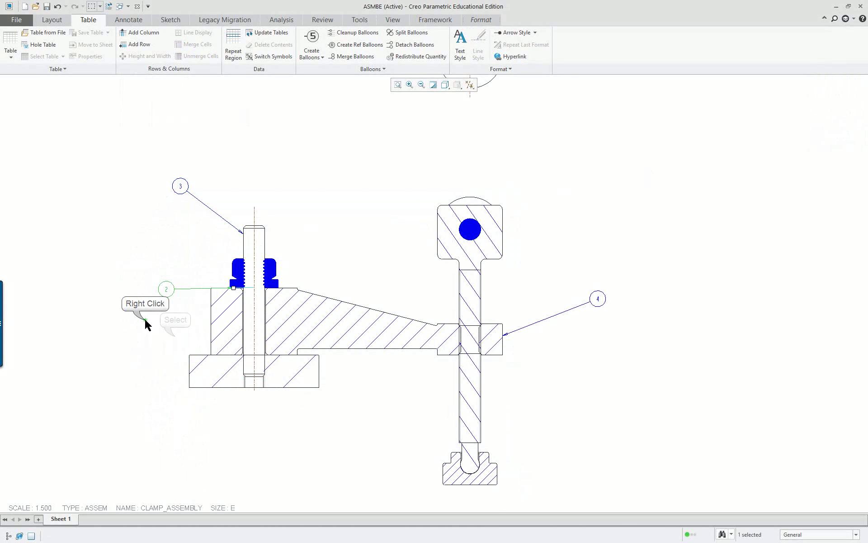
left_click(176, 335)
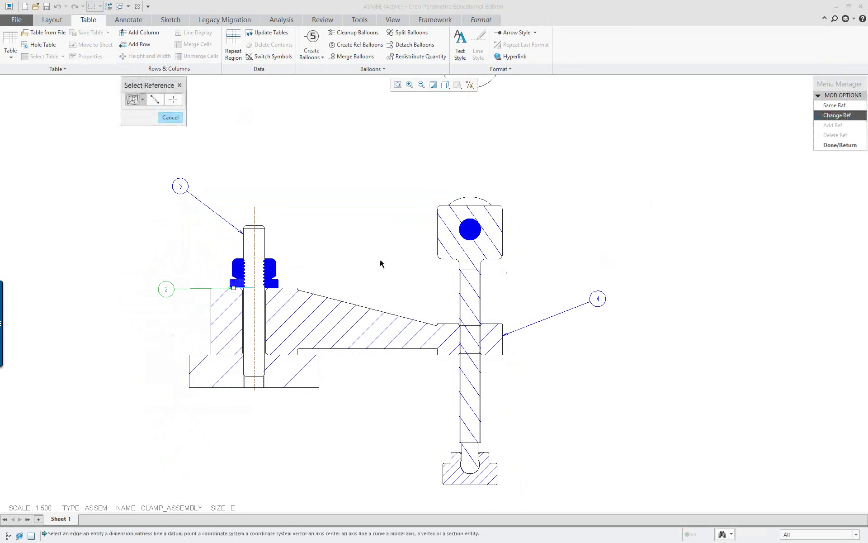
left_click(233, 270)
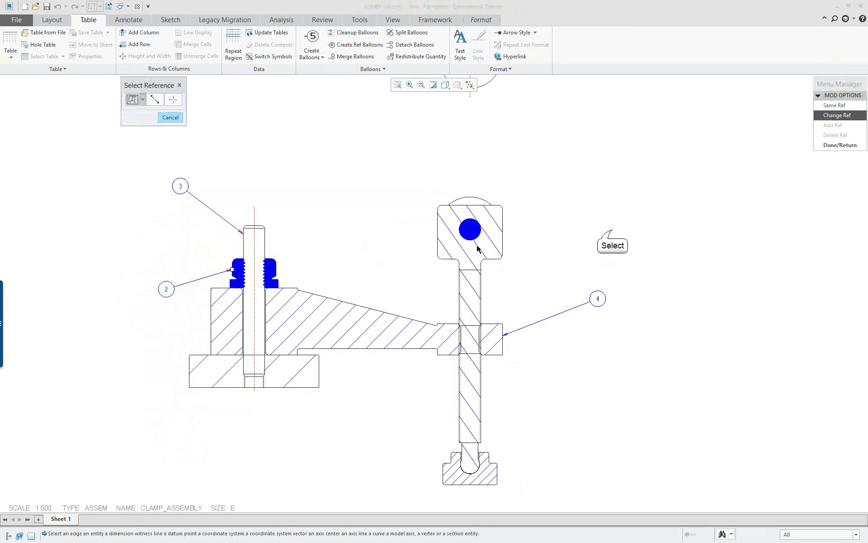
scroll(628, 234, "down", 3)
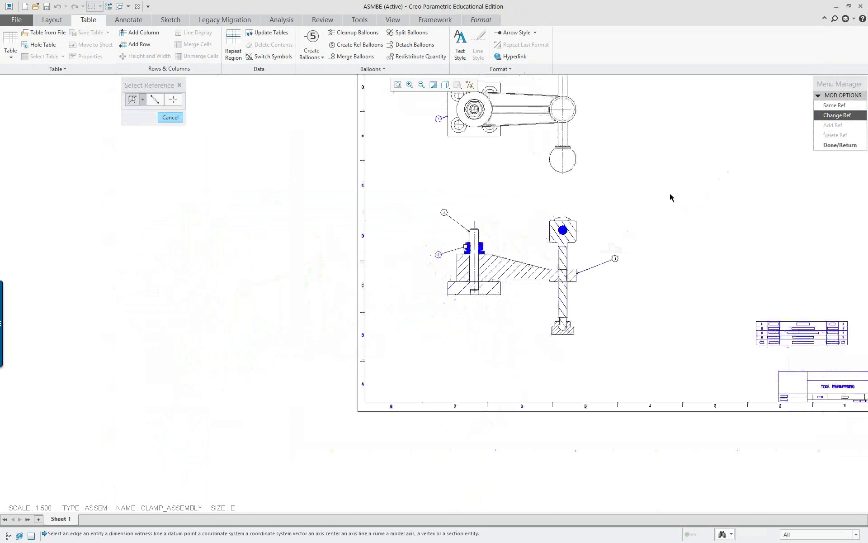
scroll(568, 219, "down", 2)
scroll(683, 359, "up", 4)
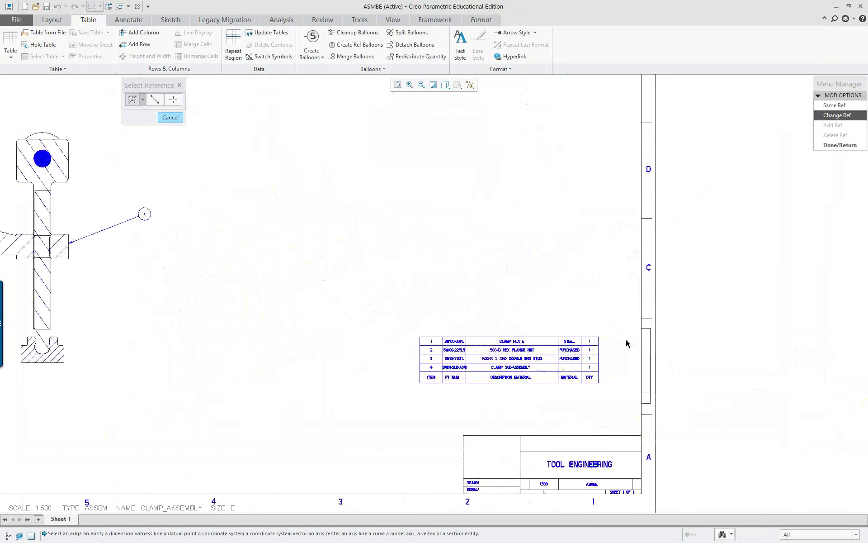
scroll(654, 325, "down", 2)
scroll(281, 206, "up", 3)
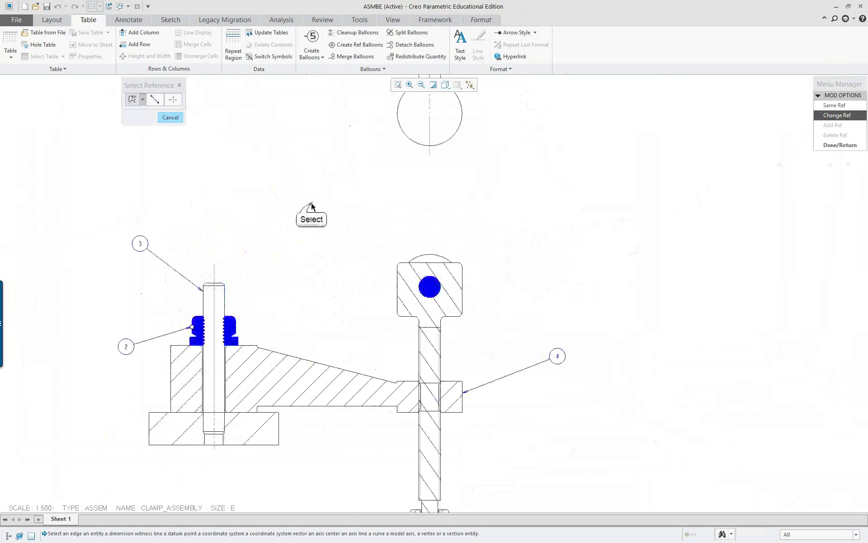
left_click(842, 145)
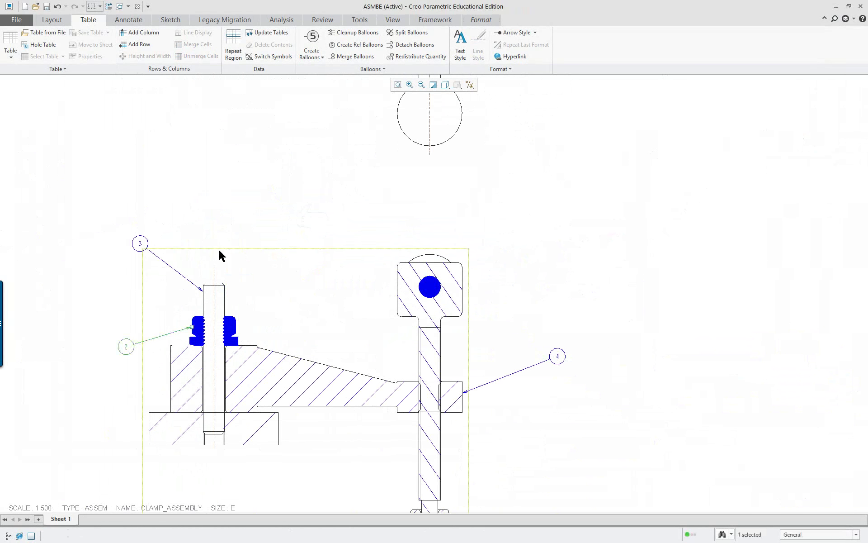
- Load the saved detail options file that sets the text height to 0.250 into the active drawing and close the drawing properties
scroll(240, 236, "down", 2)
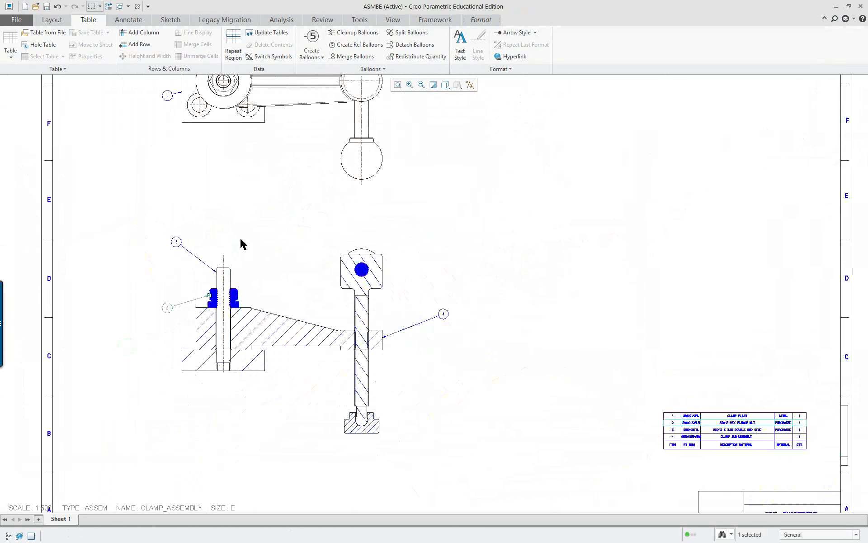
left_click(17, 19)
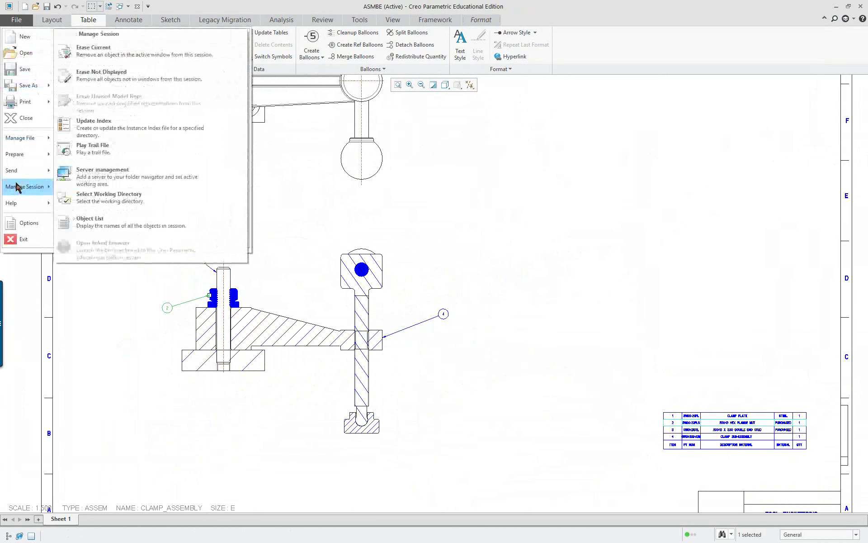
mouse_move(30, 156)
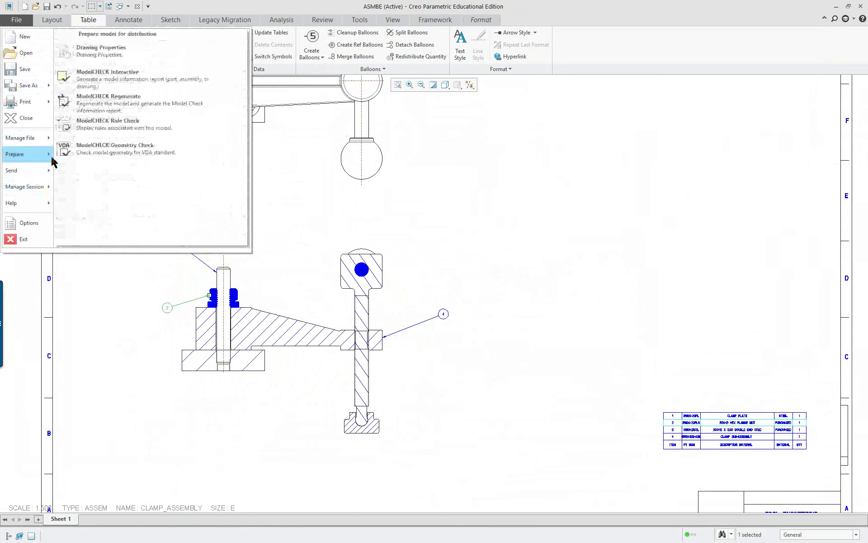
left_click(113, 53)
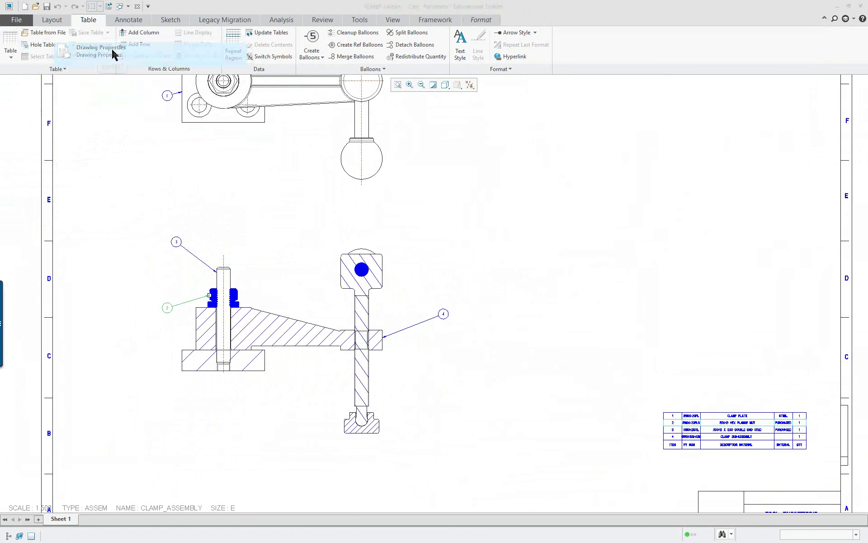
left_click(394, 161)
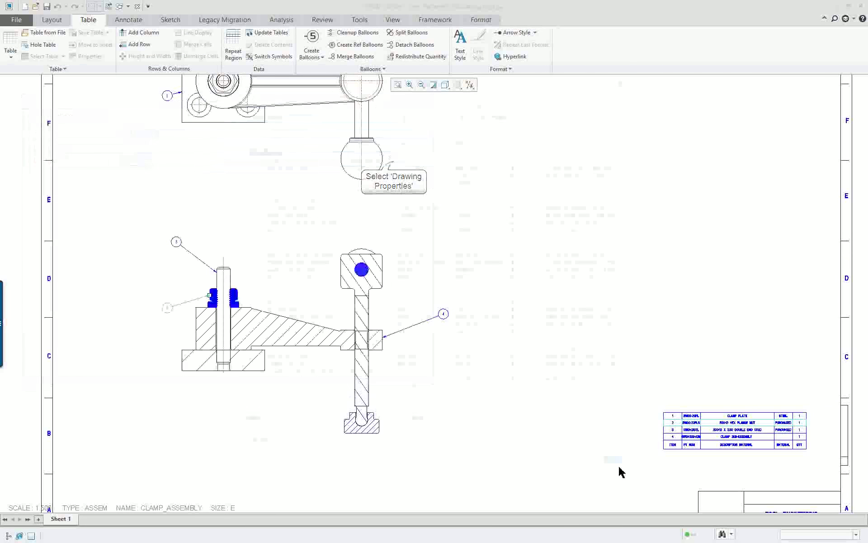
left_click(445, 111)
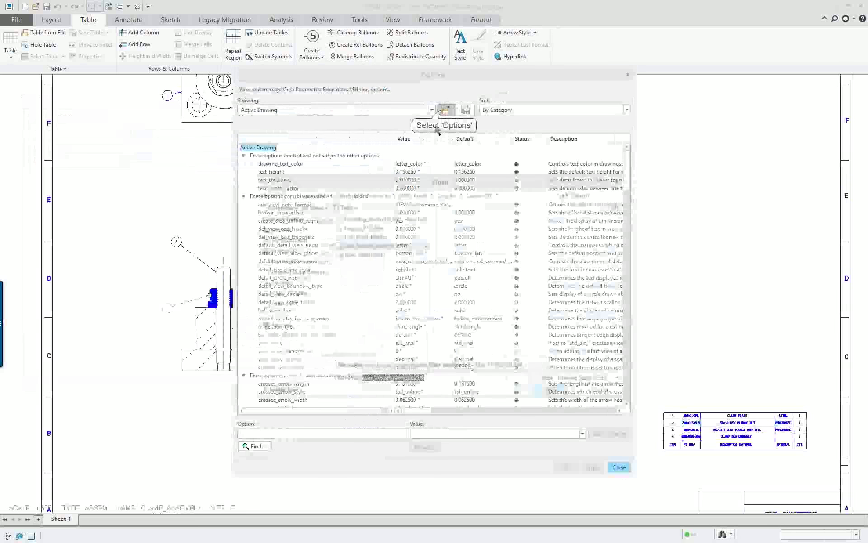
left_click(367, 254)
double_click(369, 256)
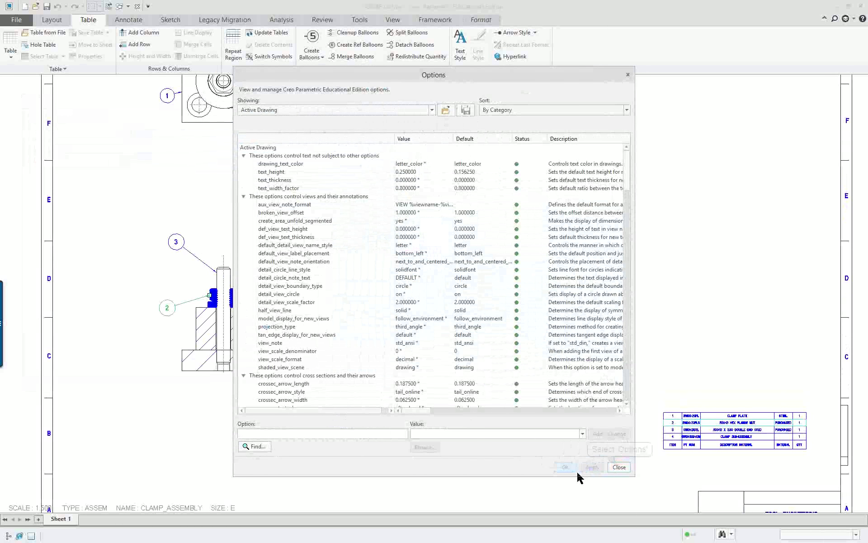
left_click(619, 467)
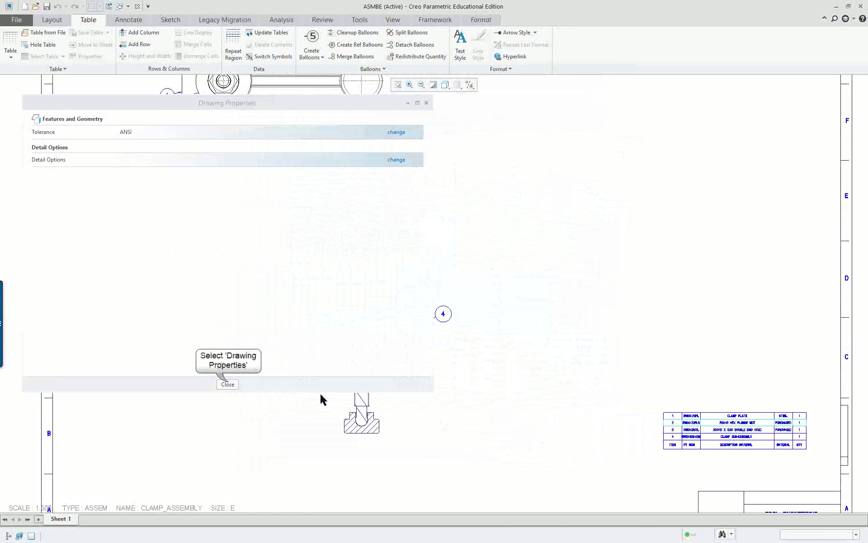
left_click(228, 384)
- Move the BOM table on sheet 1 so it sits directly on the title block, flush with the drawing border's inner edge
scroll(438, 300, "down", 5)
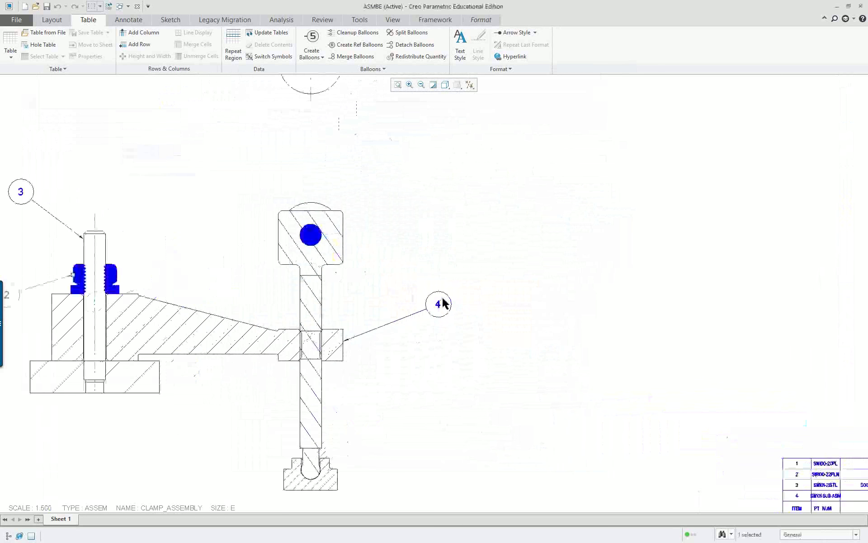
scroll(524, 320, "up", 5)
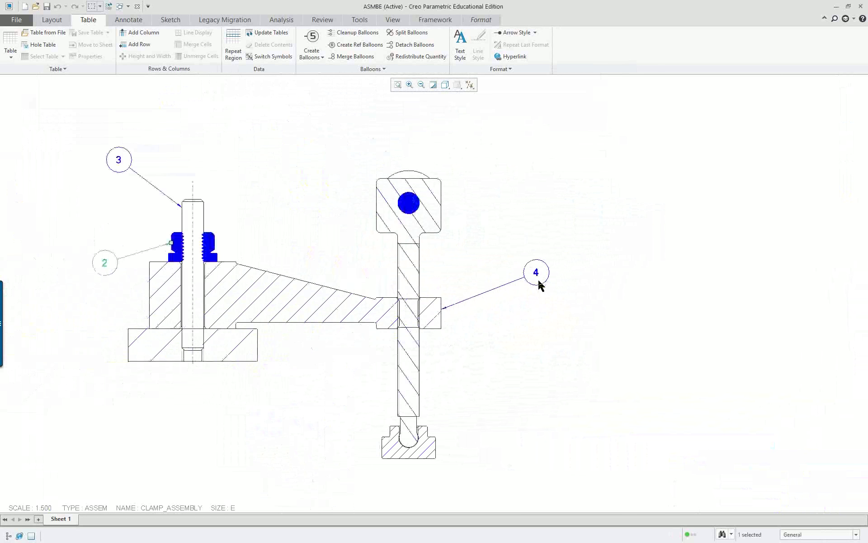
scroll(558, 295, "up", 2)
middle_click_drag(593, 276, 470, 340)
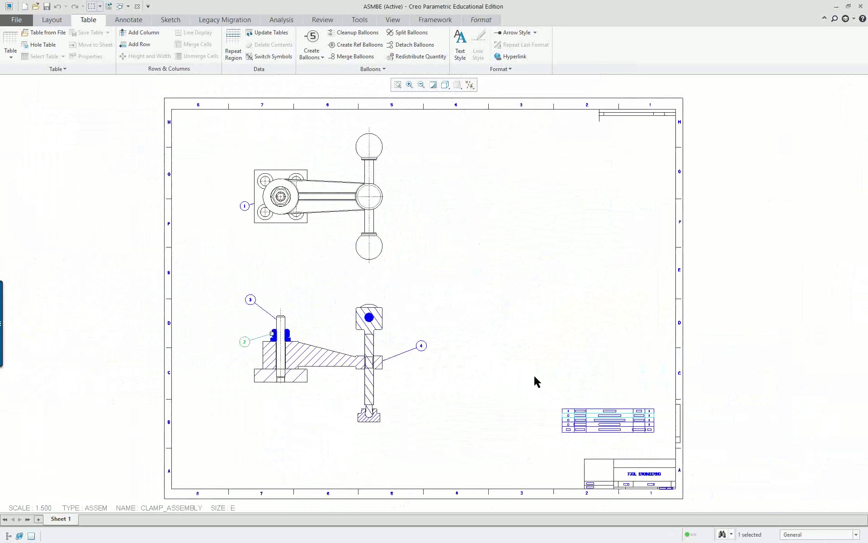
scroll(692, 489, "down", 4)
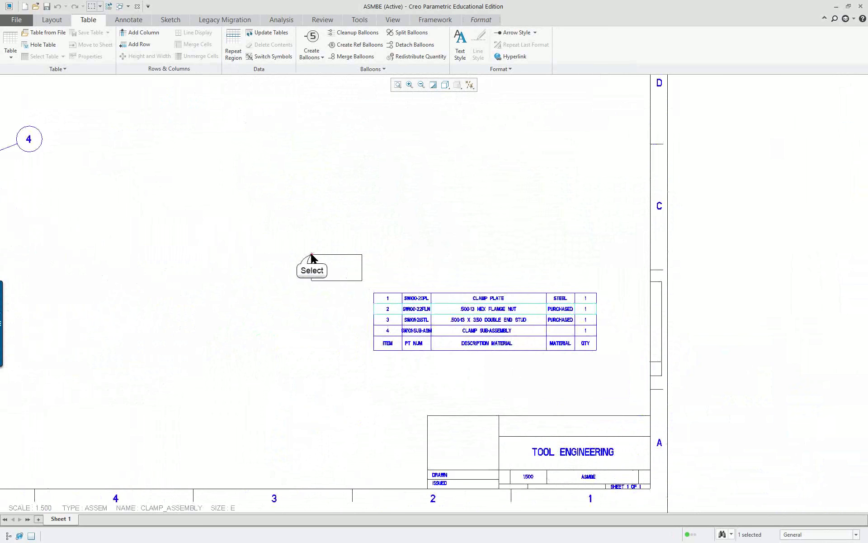
left_click_drag(312, 255, 620, 380)
scroll(671, 472, "down", 3)
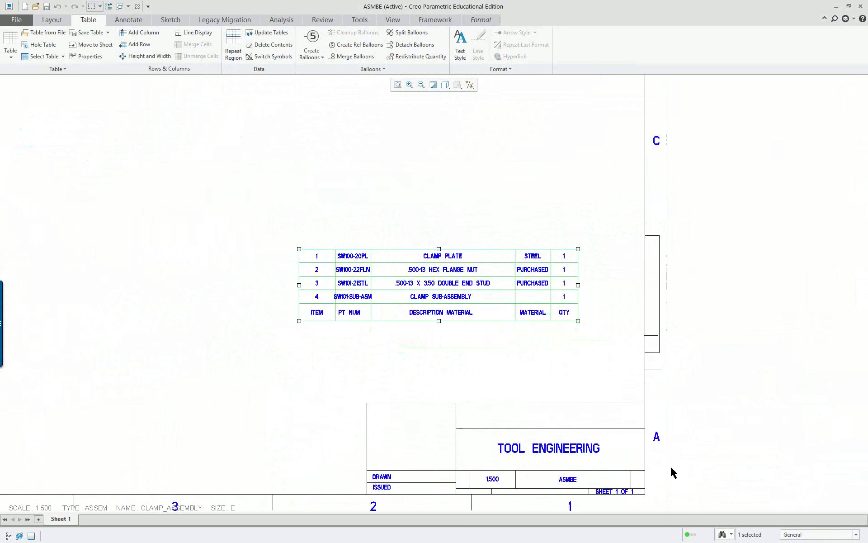
left_click_drag(525, 239, 630, 364)
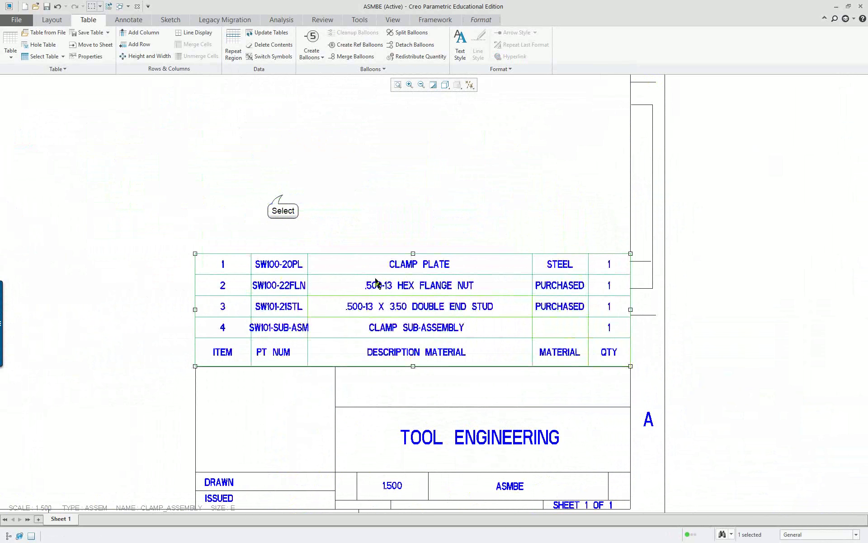
left_click(298, 231)
scroll(297, 231, "up", 3)
scroll(298, 229, "up", 3)
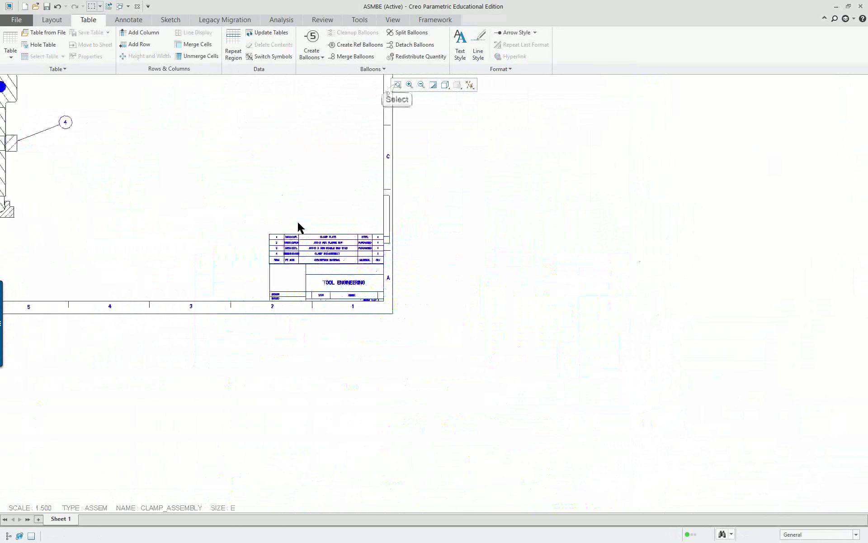
- Add a second sheet to the drawing
left_click(398, 85)
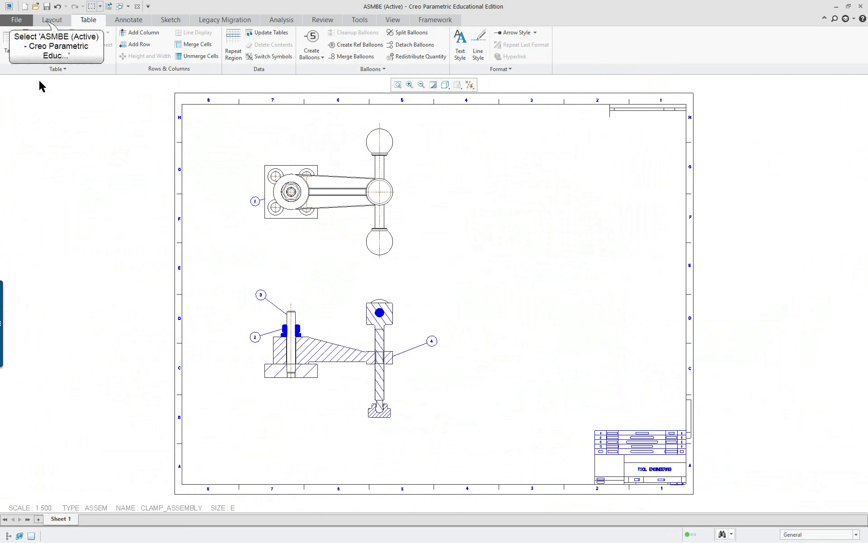
left_click(50, 20)
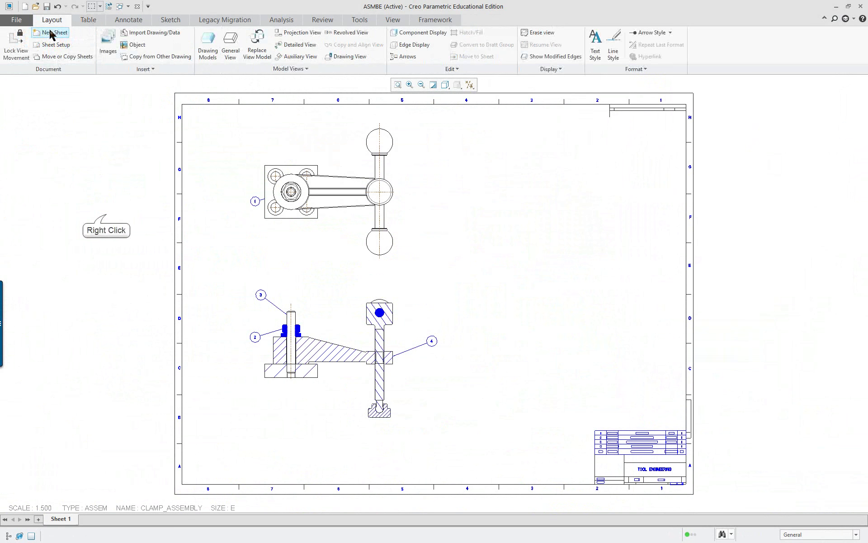
right_click(99, 209)
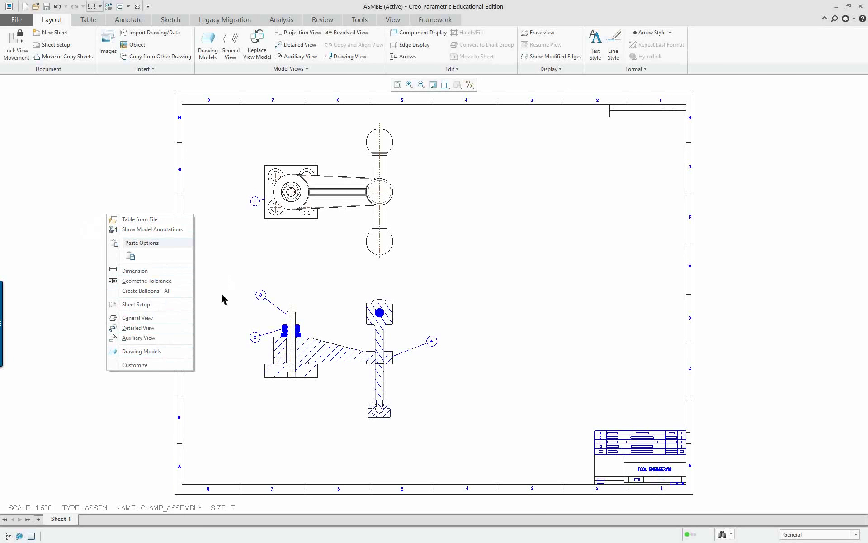
left_click(112, 396)
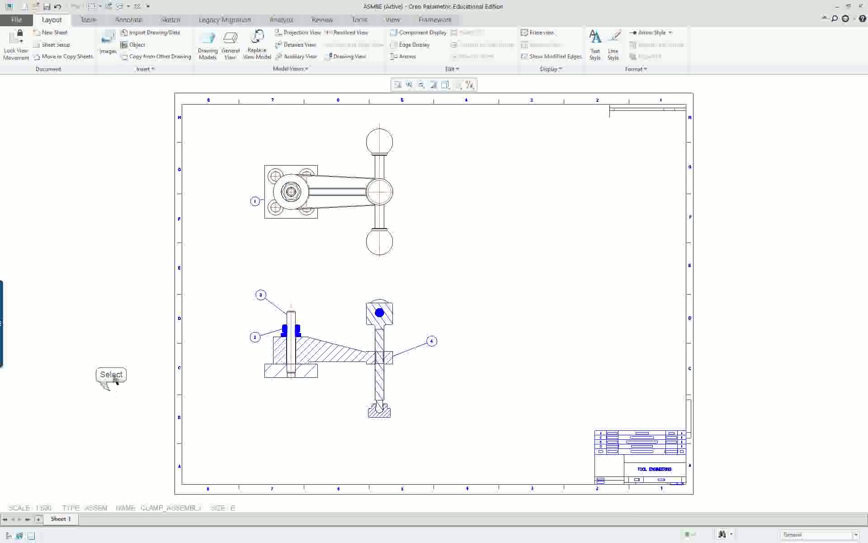
left_click(39, 520)
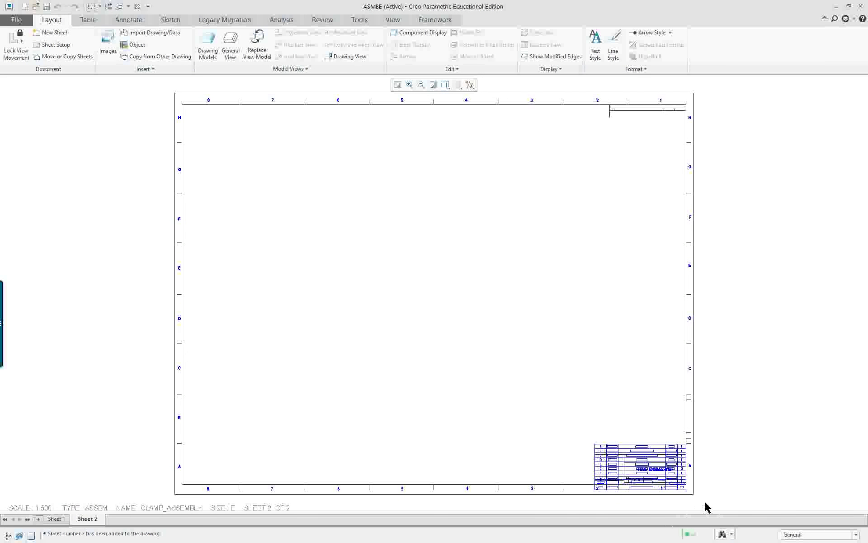
- Move the BOM table on sheet 2 up so it clears the title block
scroll(712, 508, "down", 5)
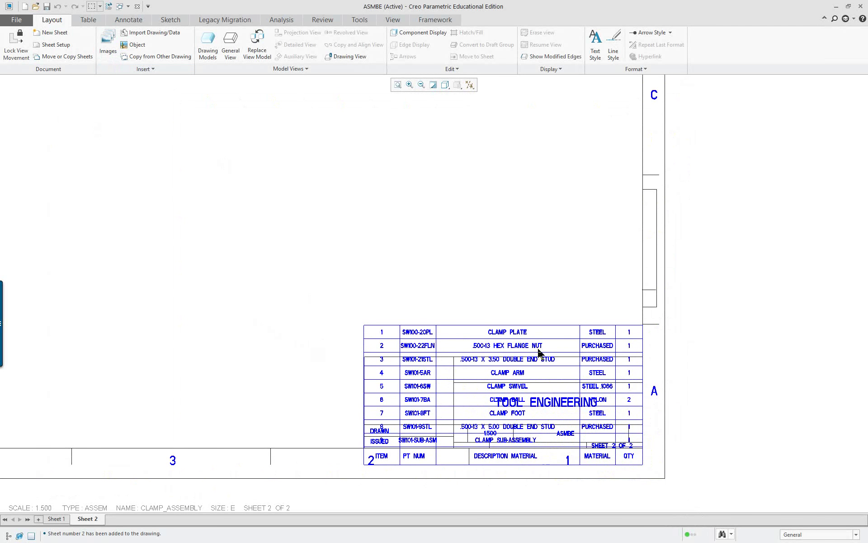
left_click(86, 21)
left_click_drag(368, 360, 683, 489)
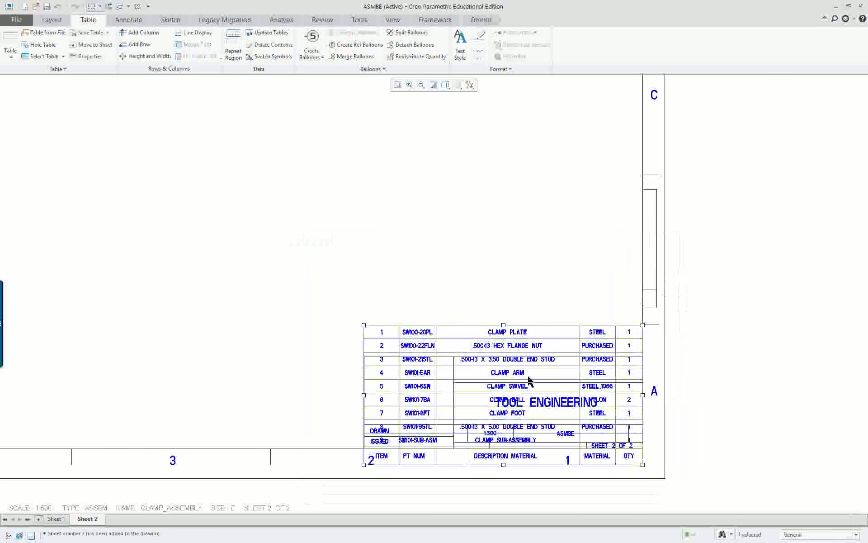
left_click_drag(364, 324, 339, 181)
scroll(379, 280, "down", 5)
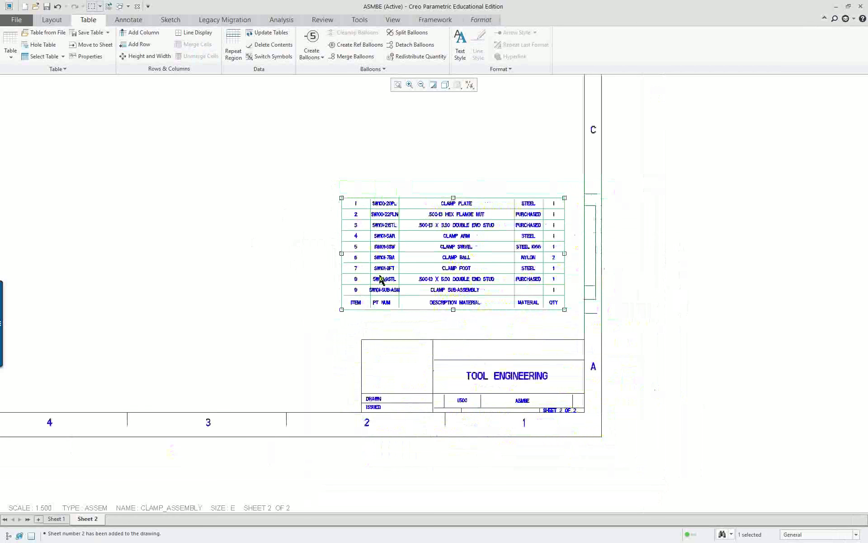
left_click(397, 85)
right_click(440, 208)
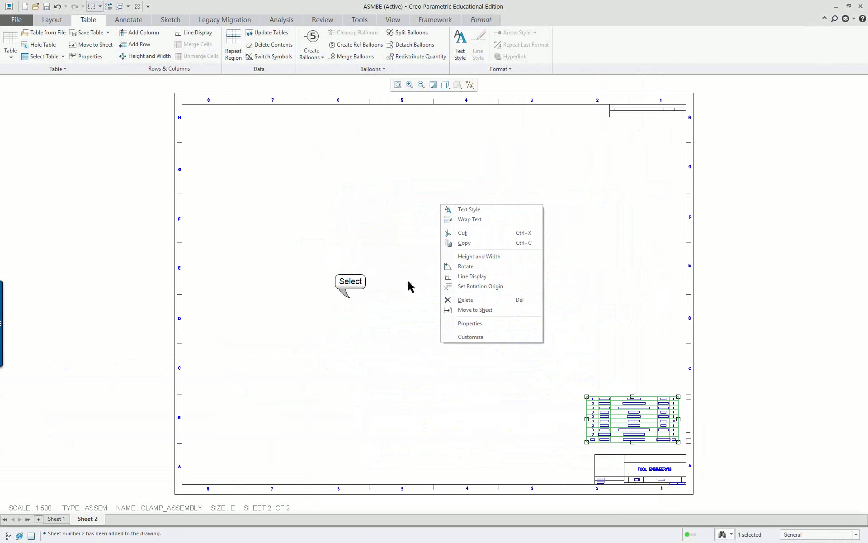
left_click(342, 291)
- Place a general view with combined state COMB0001 left of centre on sheet 2 and set its default orientation to Isometric
left_click(51, 19)
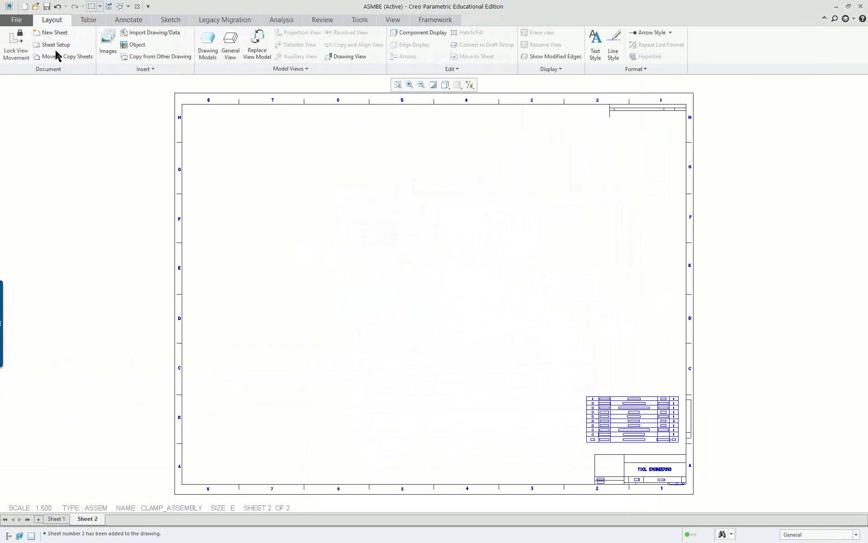
left_click(229, 40)
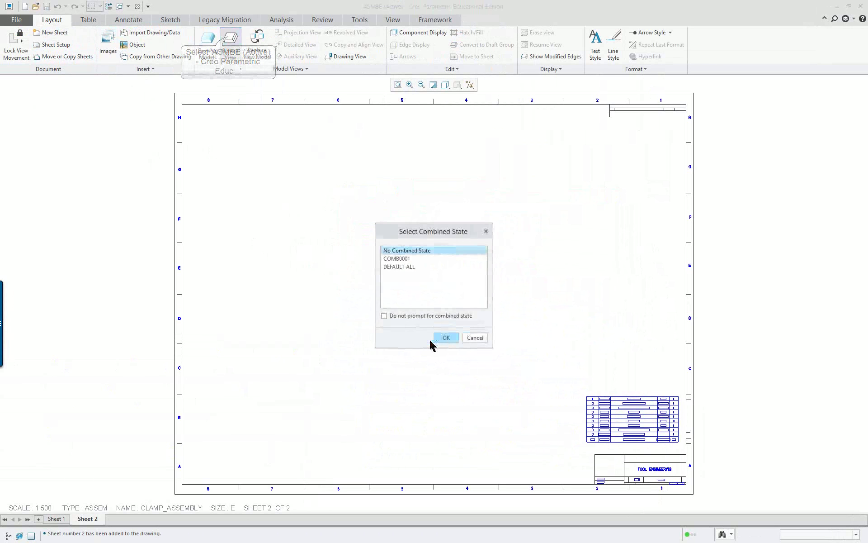
left_click(399, 259)
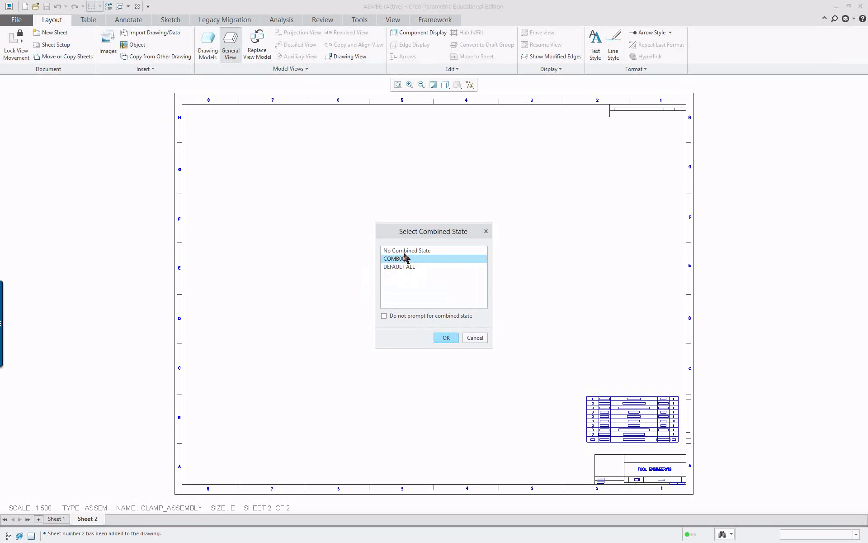
left_click(446, 338)
left_click(351, 291)
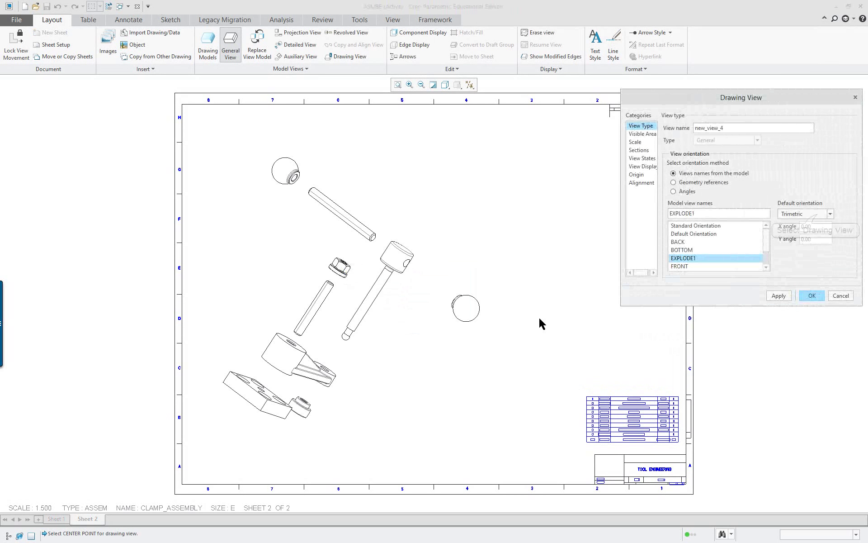
left_click(819, 216)
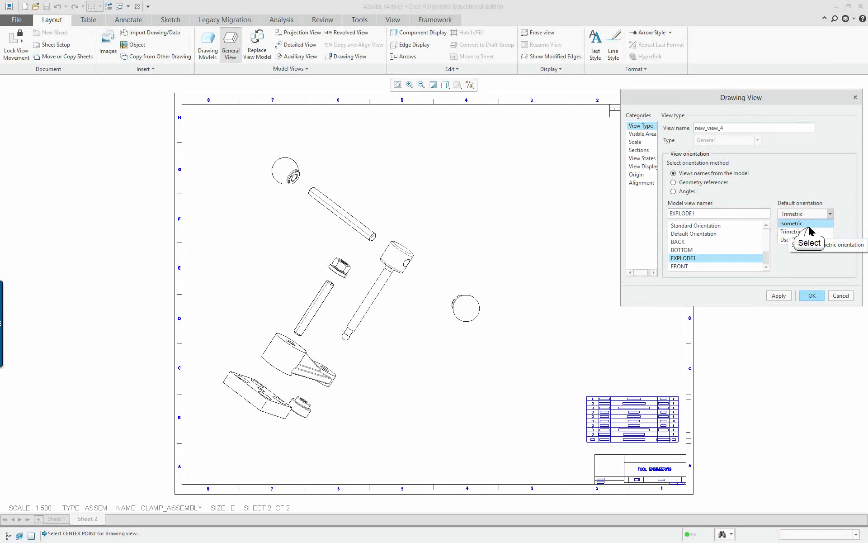
left_click(807, 224)
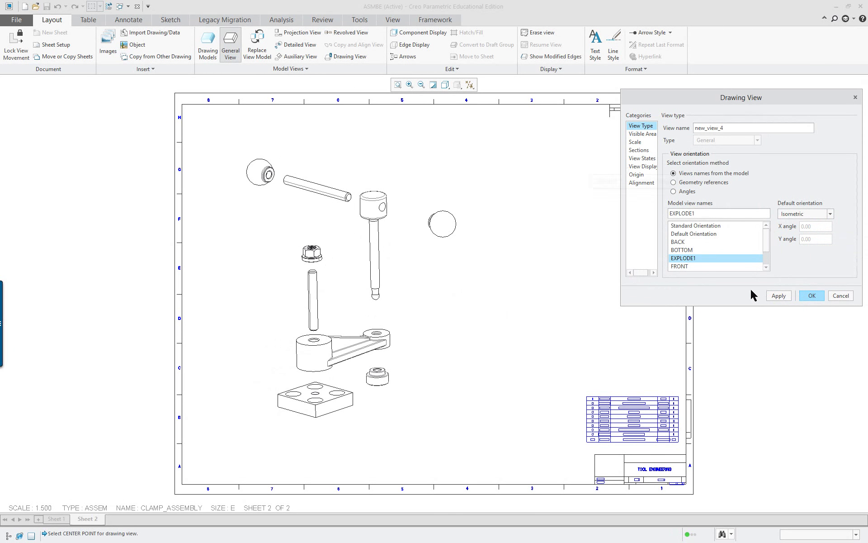
- Set the exploded view's display style to No Hidden and its tangent edges display style to None
left_click(641, 166)
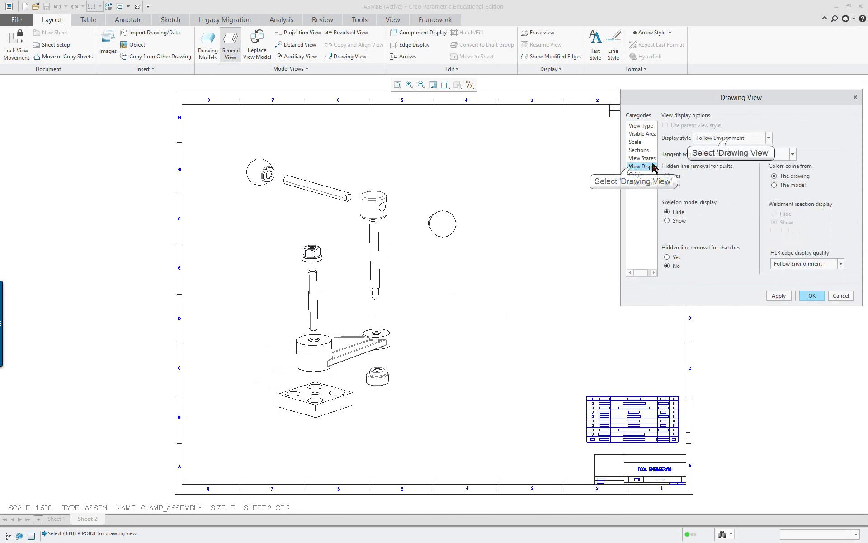
left_click(729, 139)
left_click(725, 182)
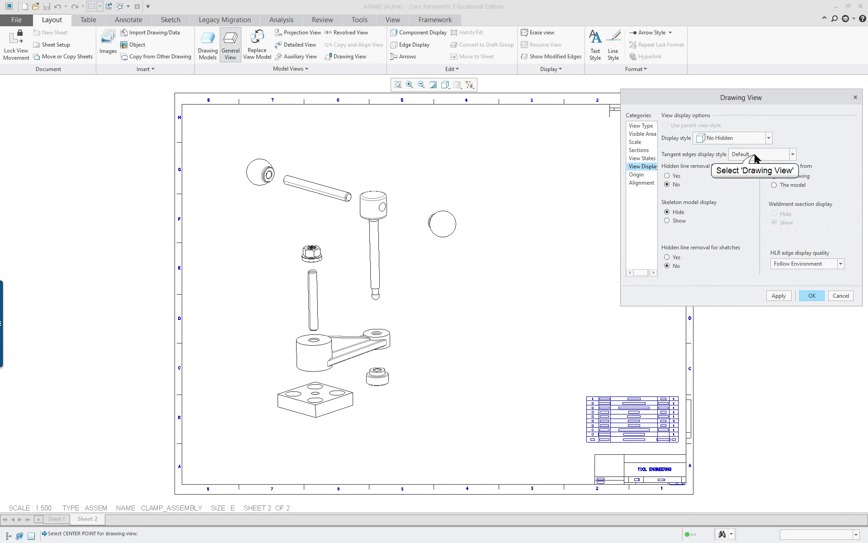
left_click(755, 155)
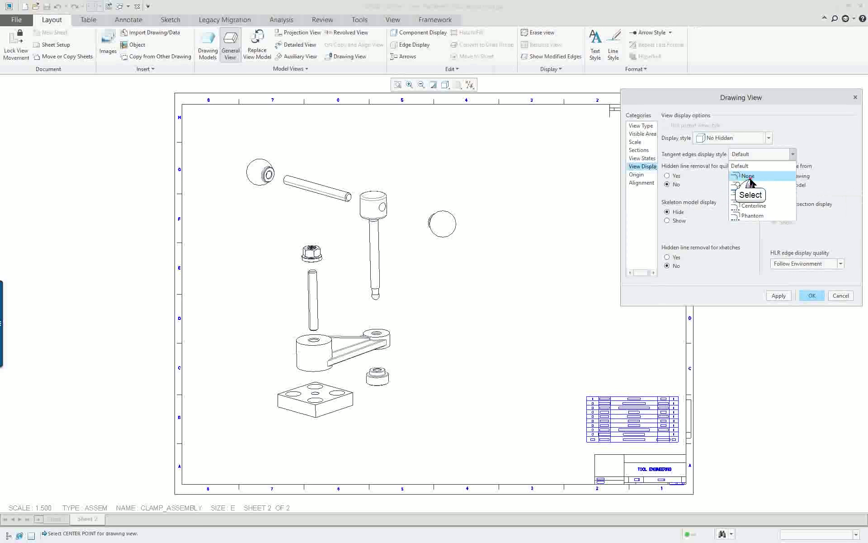
left_click(750, 176)
left_click(783, 296)
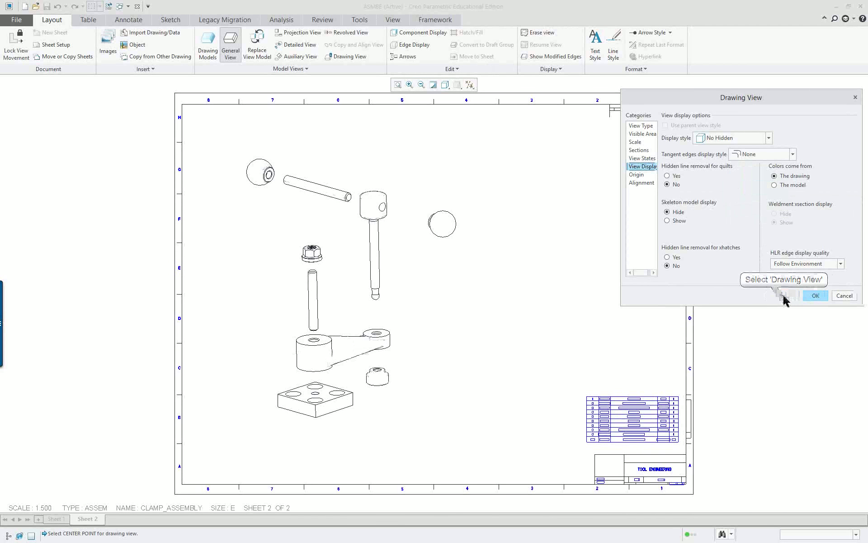
- Change the exploded view's tangent edges display style to Dimmed and finish editing the view
left_click(752, 154)
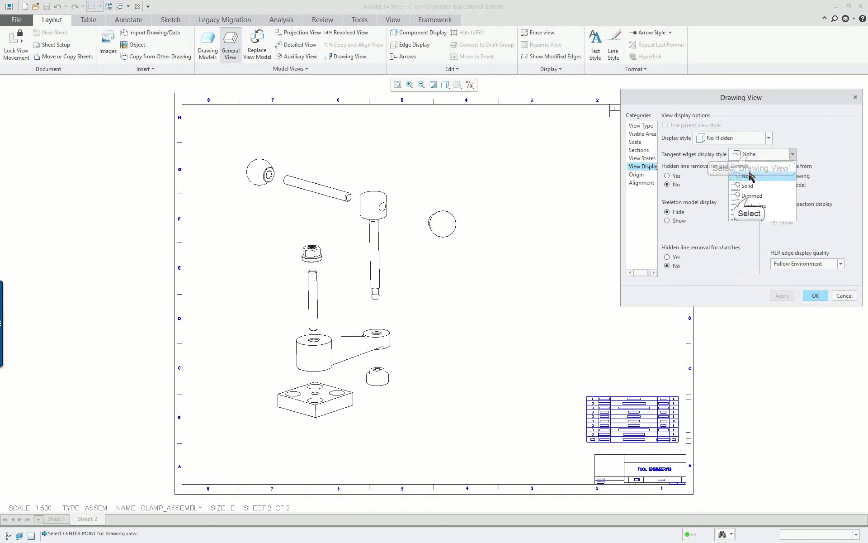
left_click(751, 196)
left_click(785, 299)
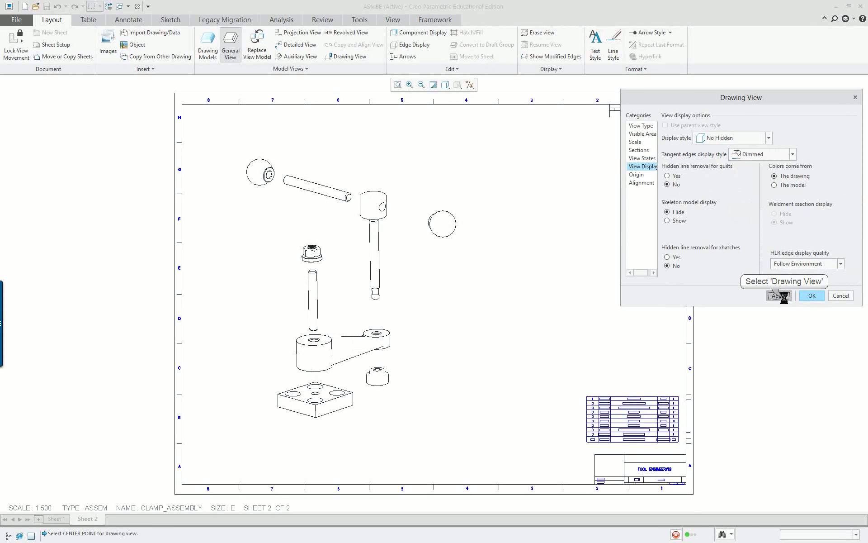
left_click(815, 296)
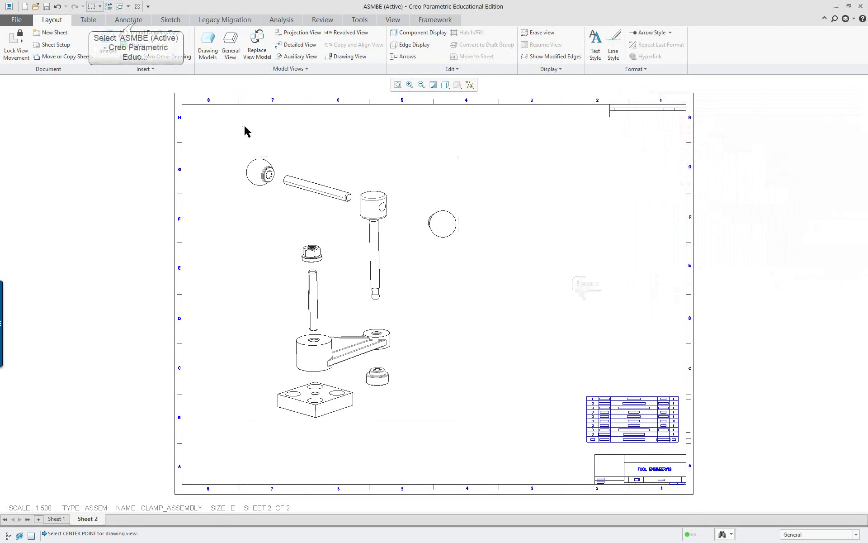
- Show the model datum axis A_1 of the clamp swivel in the exploded view
left_click(131, 20)
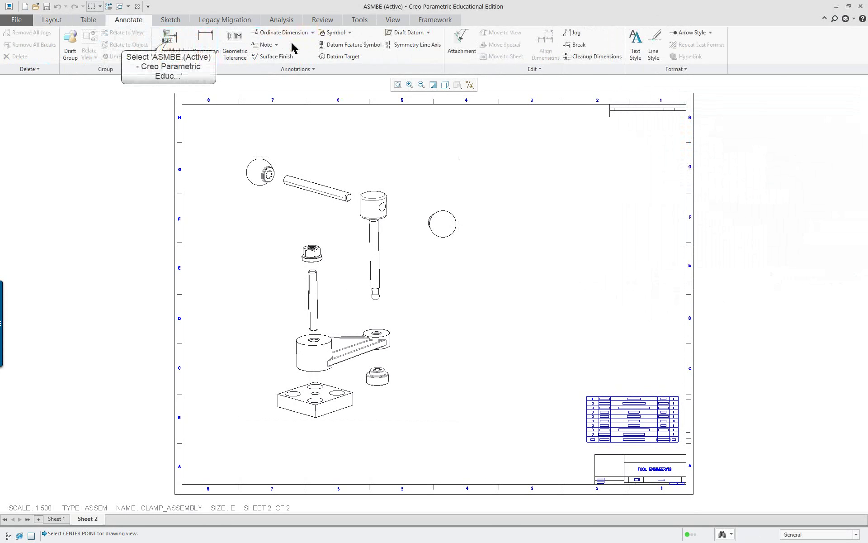
left_click(168, 43)
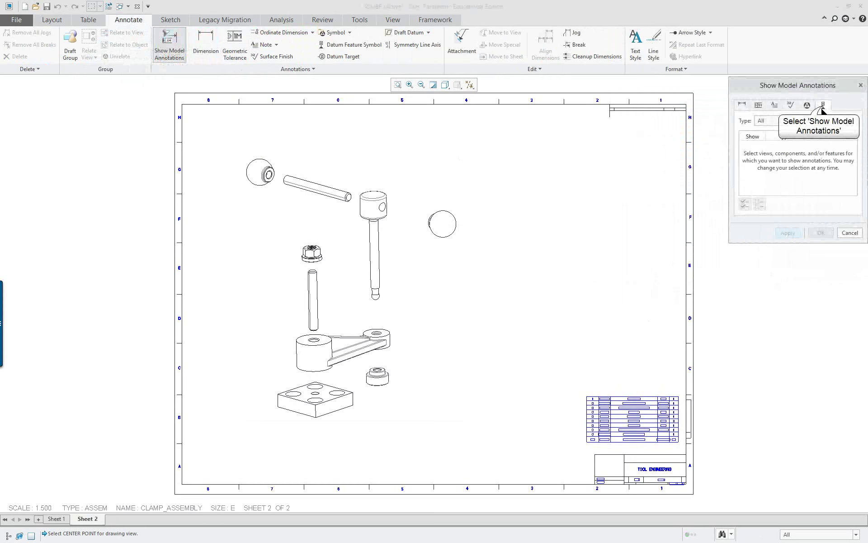
left_click(823, 108)
left_click(376, 287)
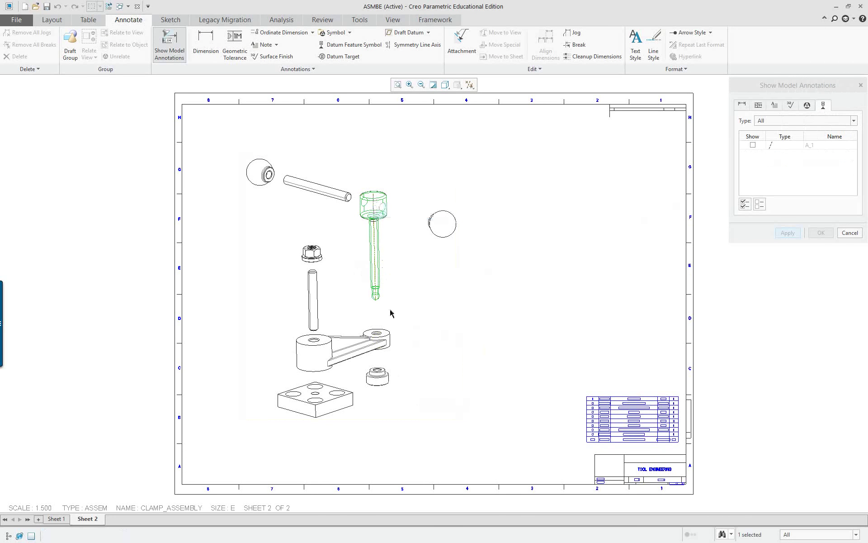
scroll(380, 310, "up", 3)
scroll(377, 307, "down", 4)
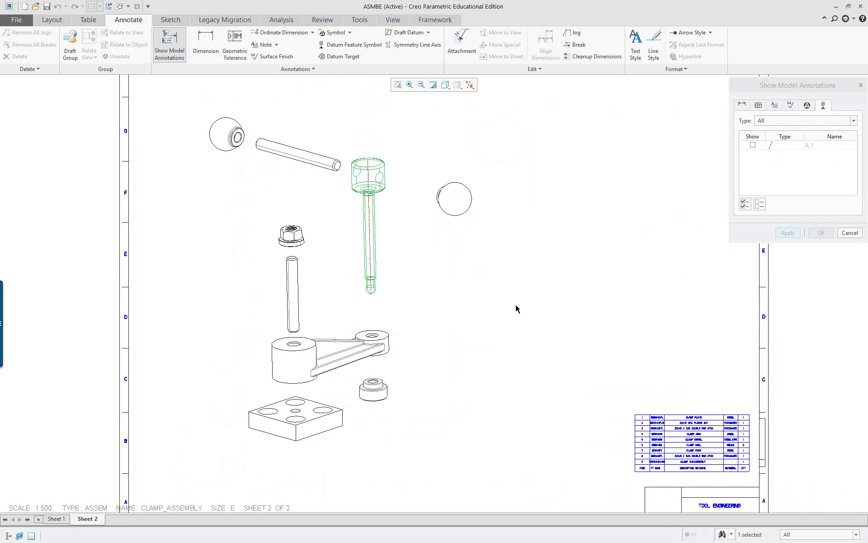
left_click(293, 160, "ctrl")
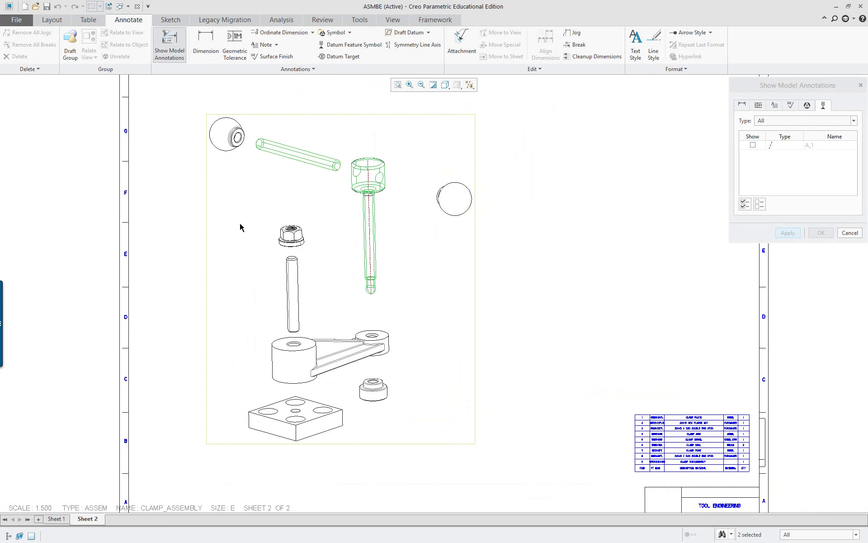
left_click(230, 142, "ctrl")
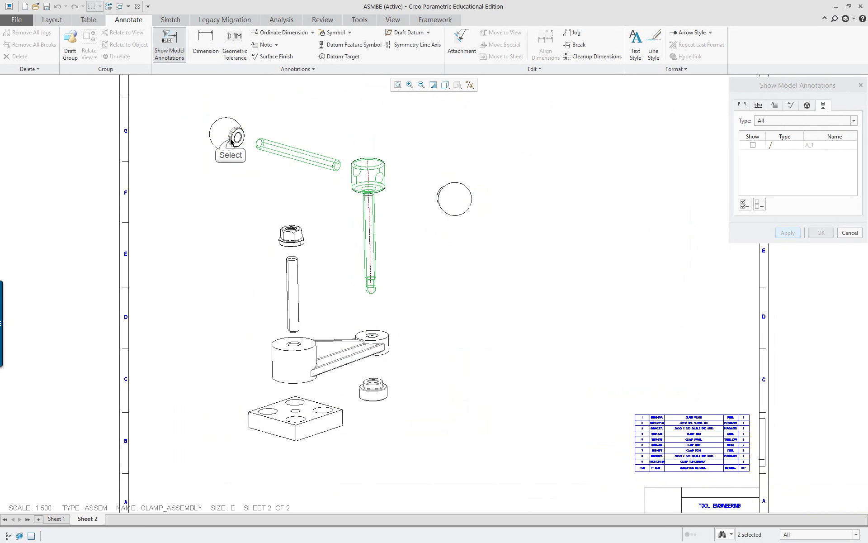
left_click(275, 153, "ctrl")
left_click(745, 205)
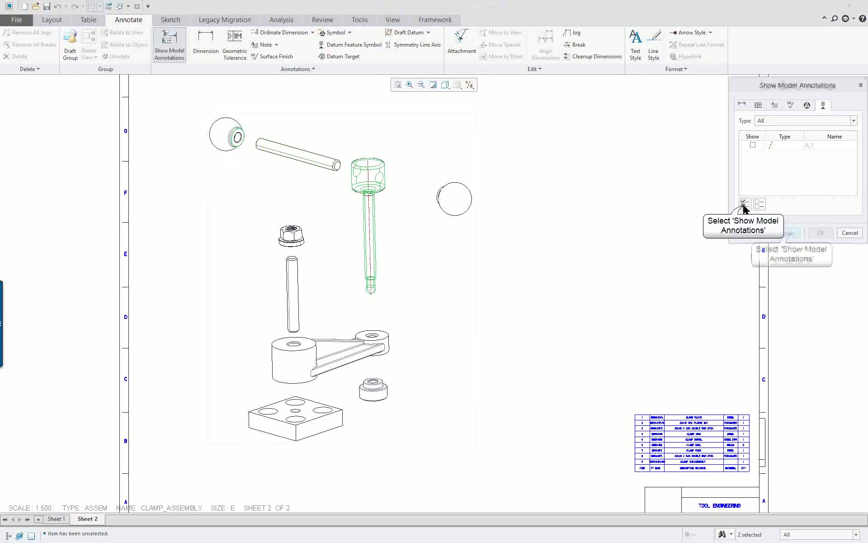
left_click(789, 233)
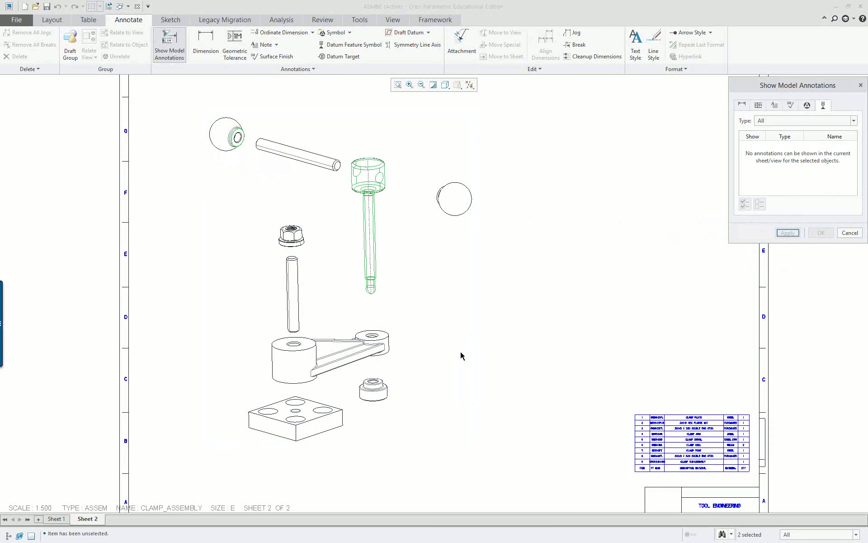
- Show the datum axis A_1 through the clamp arm's large boss, above the clamp plate, in the exploded view
left_click(296, 293)
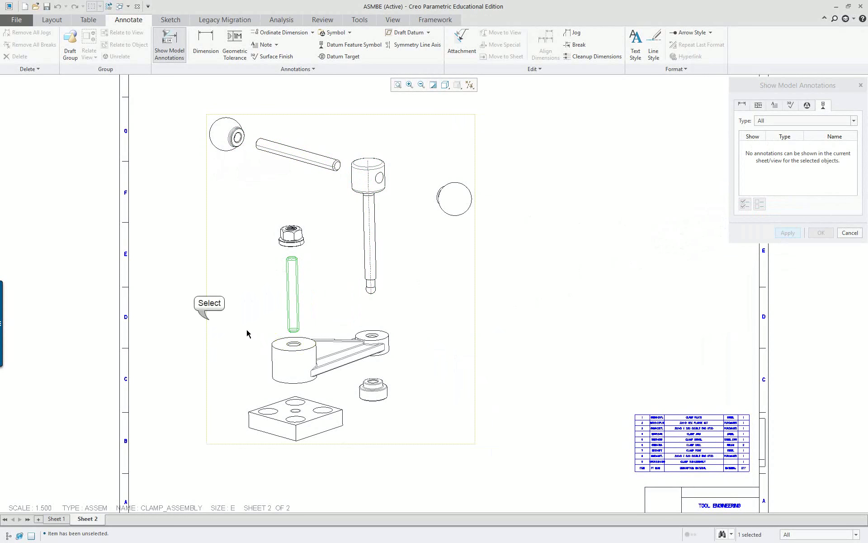
scroll(254, 332, "up", 3)
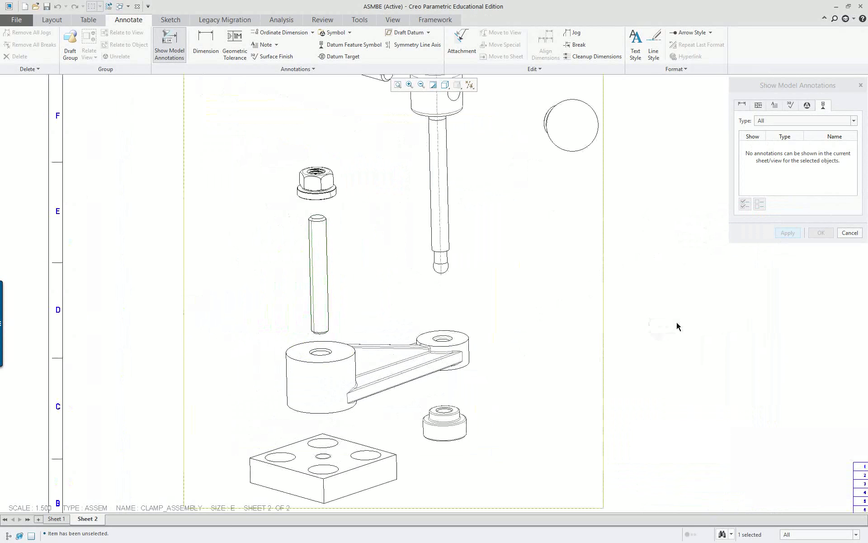
left_click(317, 267)
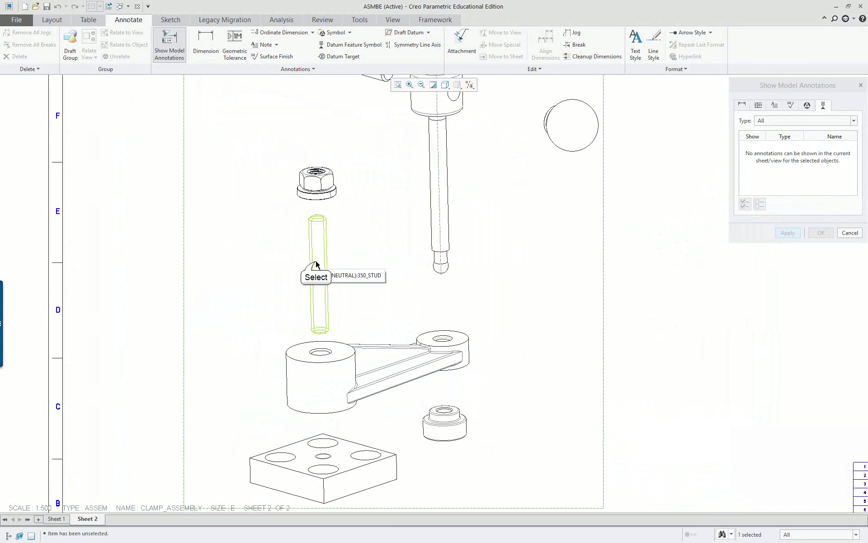
left_click(317, 183)
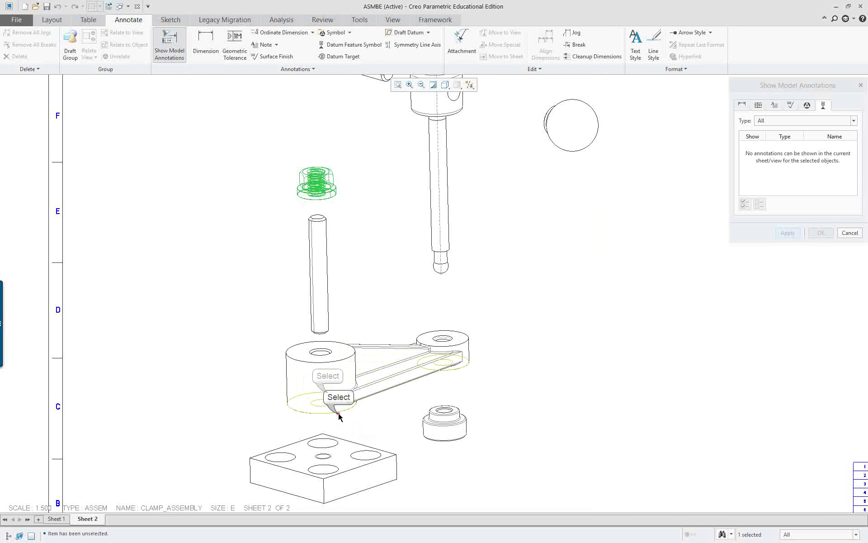
left_click(340, 418)
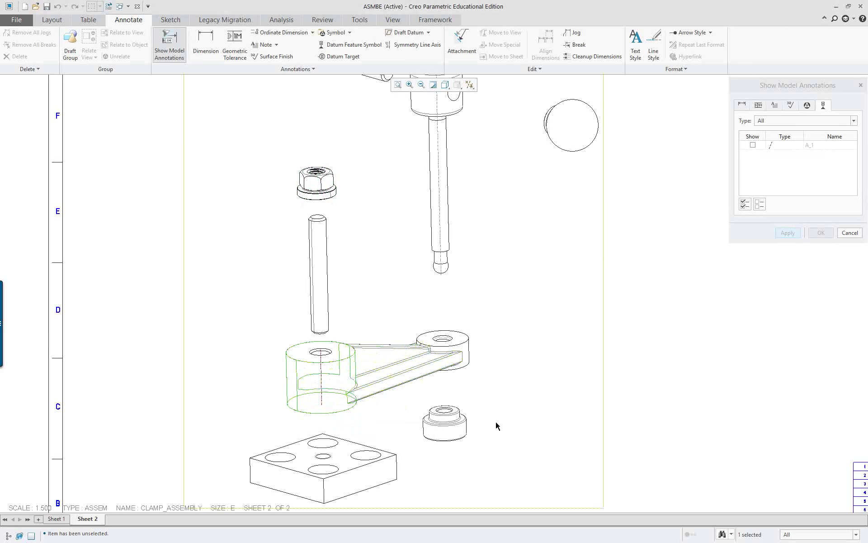
scroll(496, 426, "down", 2)
scroll(430, 452, "down", 2)
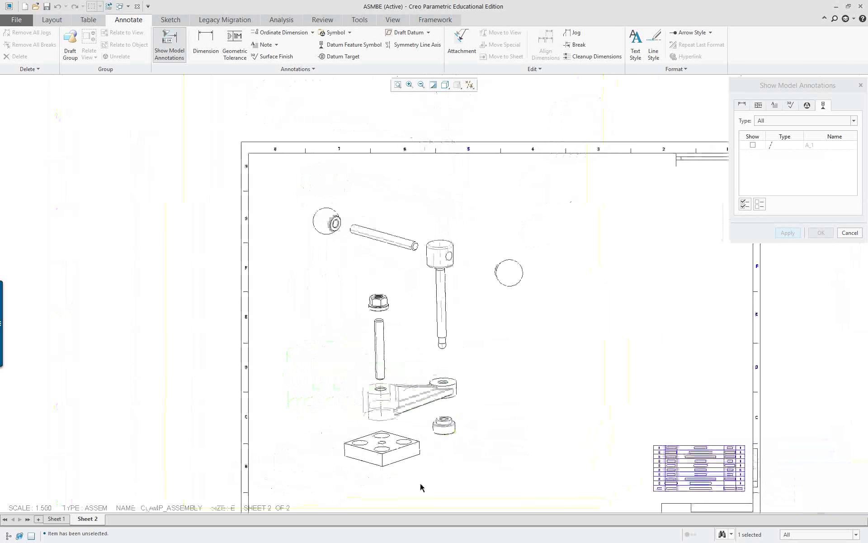
scroll(394, 461, "up", 2)
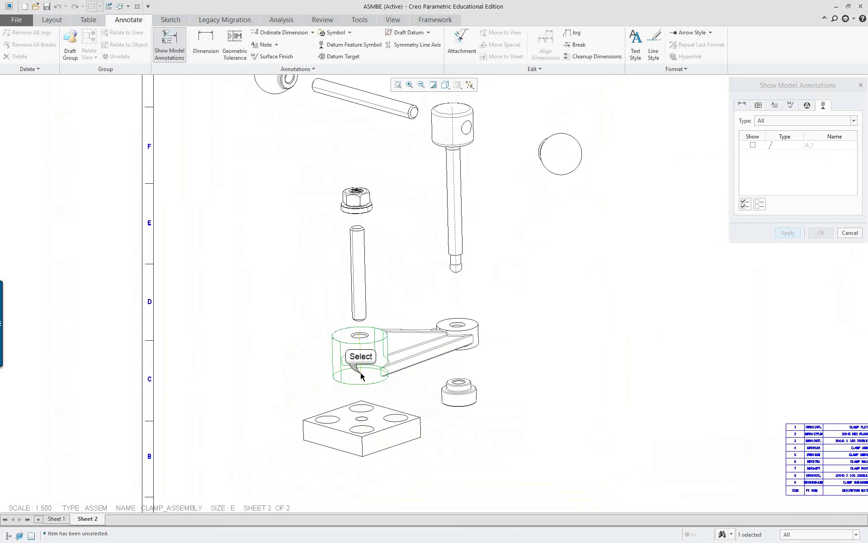
left_click(747, 208)
left_click(788, 233)
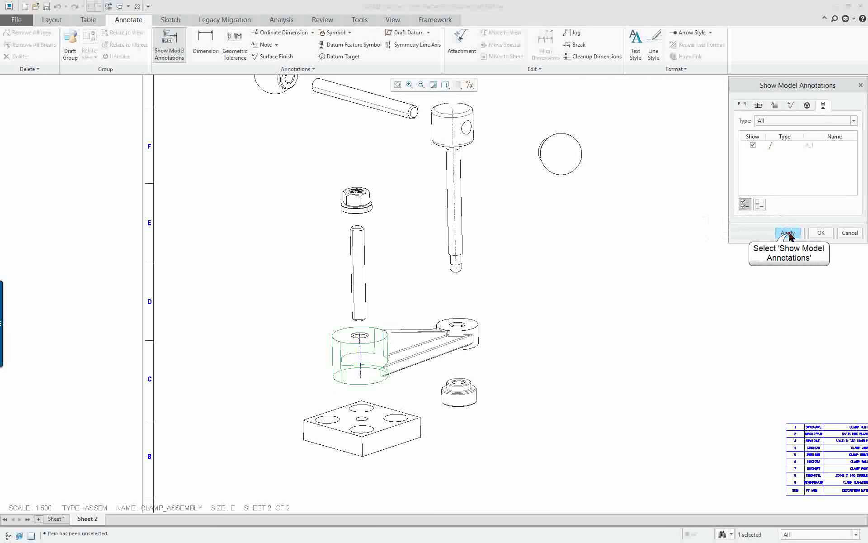
- Show the datum axis A_1 of the clamp ball at the far end from the handle stud and finish showing model annotations
scroll(557, 116, "down", 2)
scroll(541, 156, "up", 3)
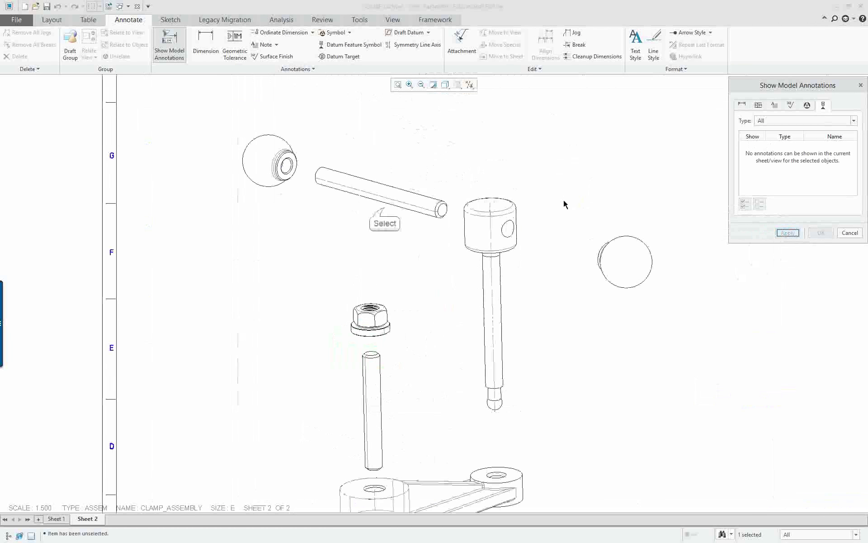
scroll(565, 204, "up", 1)
left_click(387, 205)
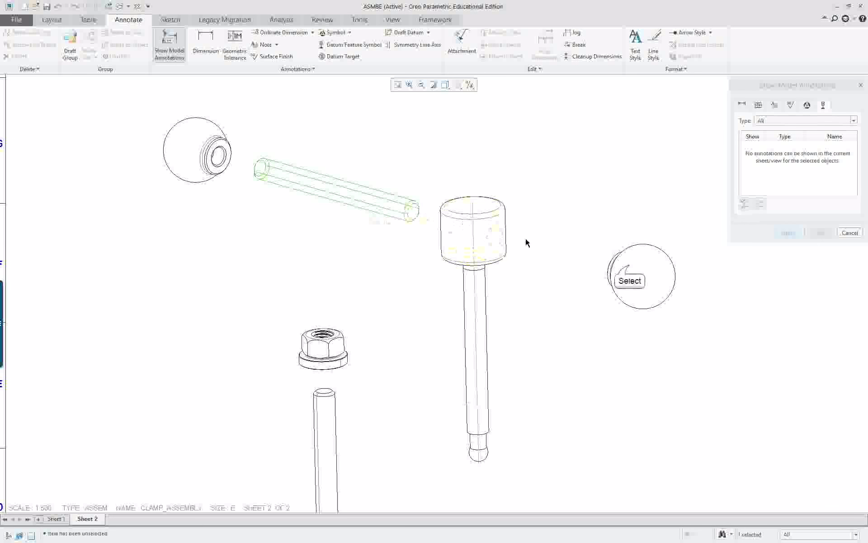
left_click(635, 298)
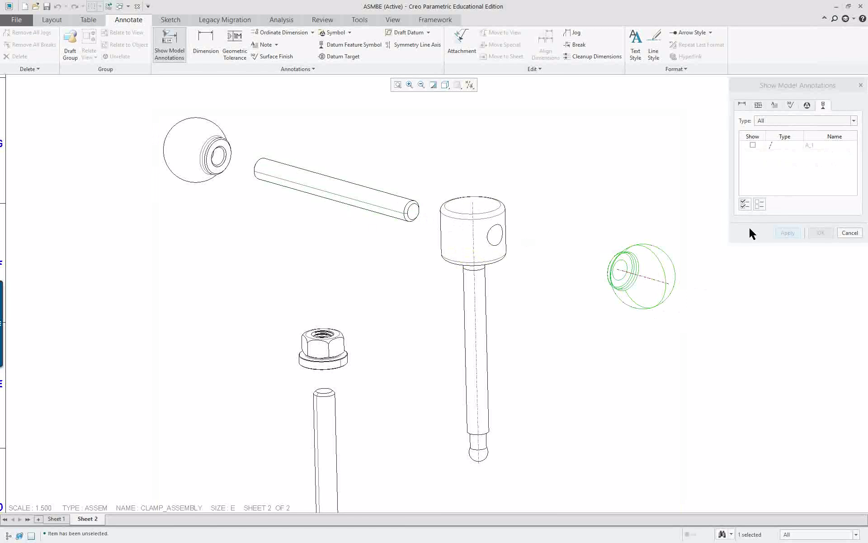
left_click(746, 205)
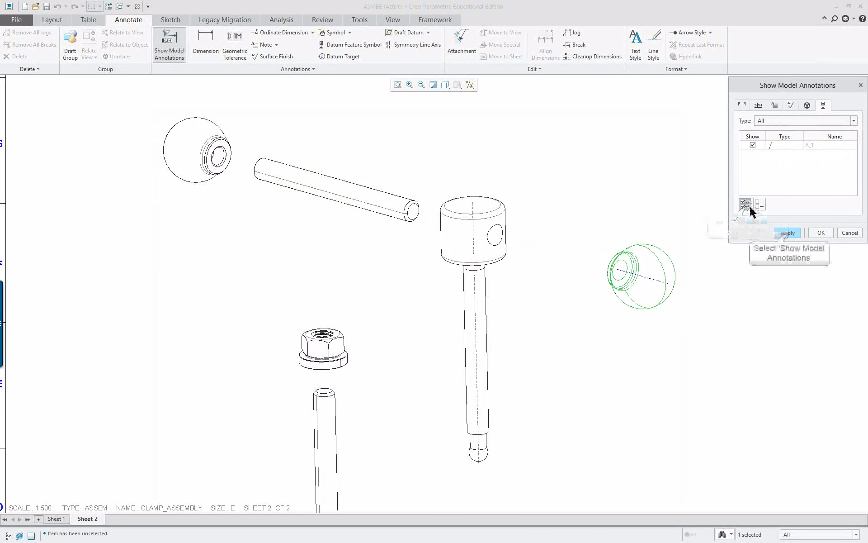
left_click(788, 232)
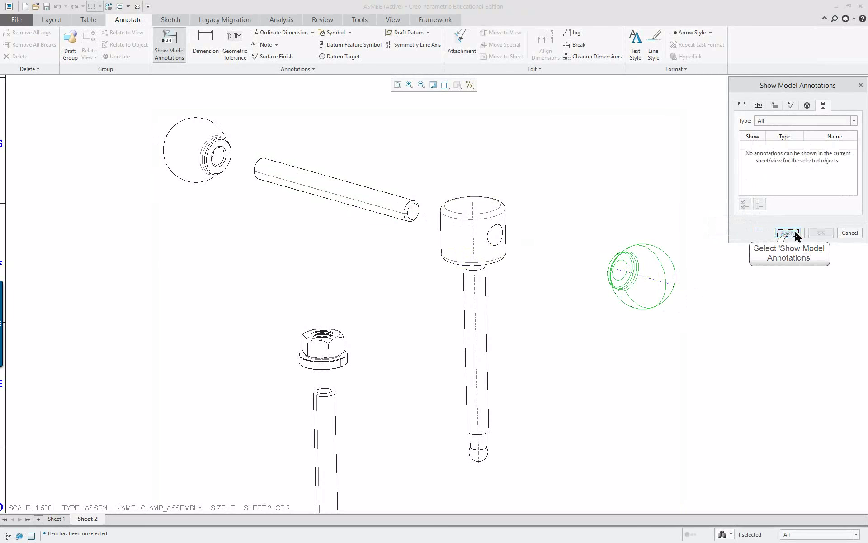
left_click(848, 234)
- Extend the shown ball's axis line through the swivel head and handle stud to the opposite clamp ball
left_click(641, 276)
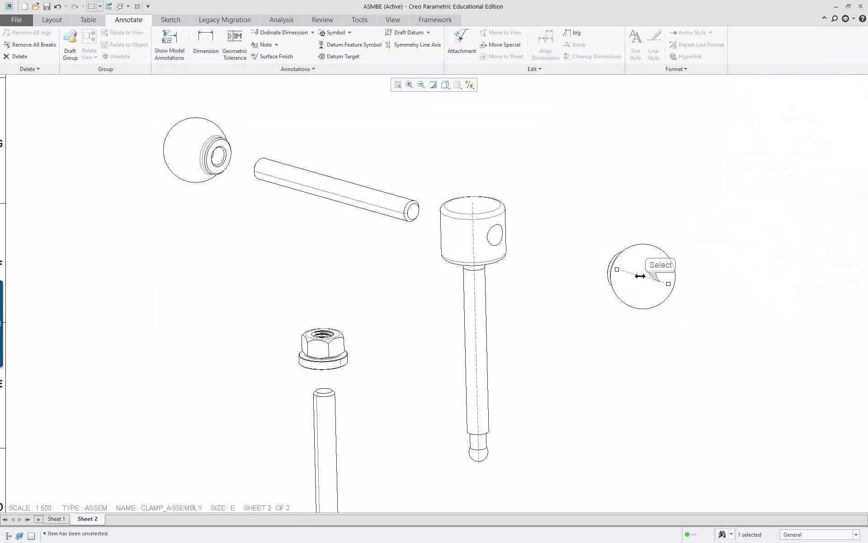
left_click_drag(617, 269, 275, 199)
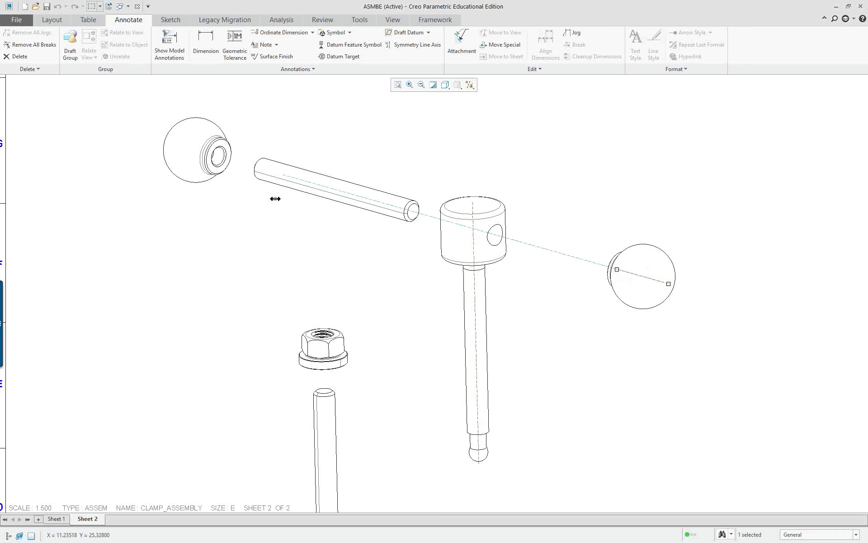
left_click_drag(178, 169, 178, 169)
left_click(372, 279)
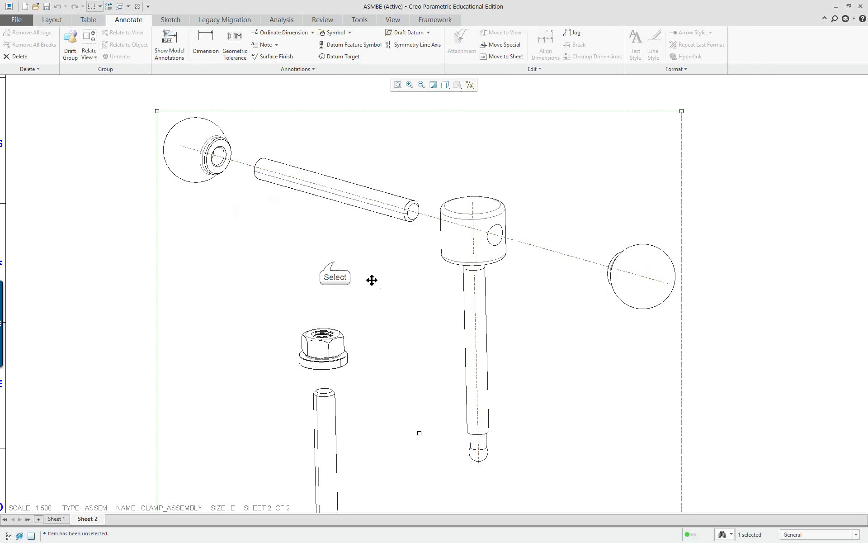
- Extend the clamp swivel's axis line down through the clamp arm's small boss to below the clamp foot
scroll(372, 280, "down", 3)
scroll(400, 361, "down", 3)
scroll(403, 376, "up", 5)
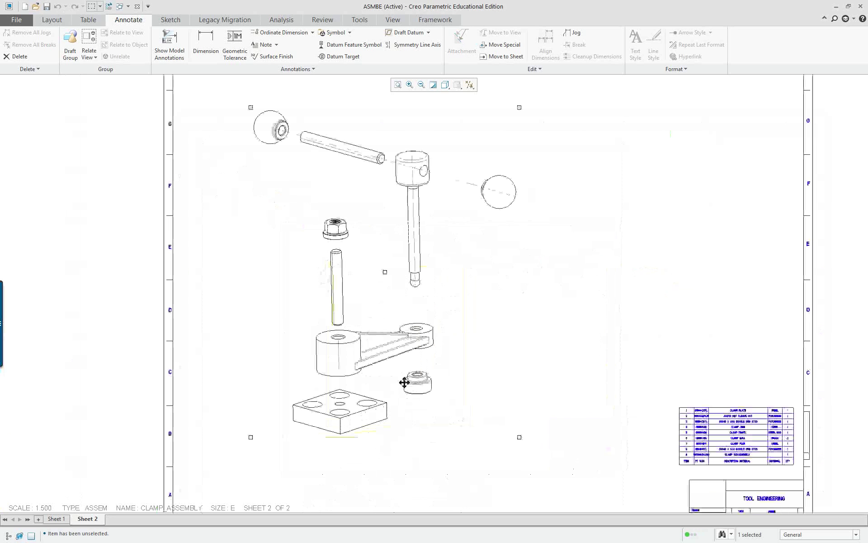
left_click(653, 271)
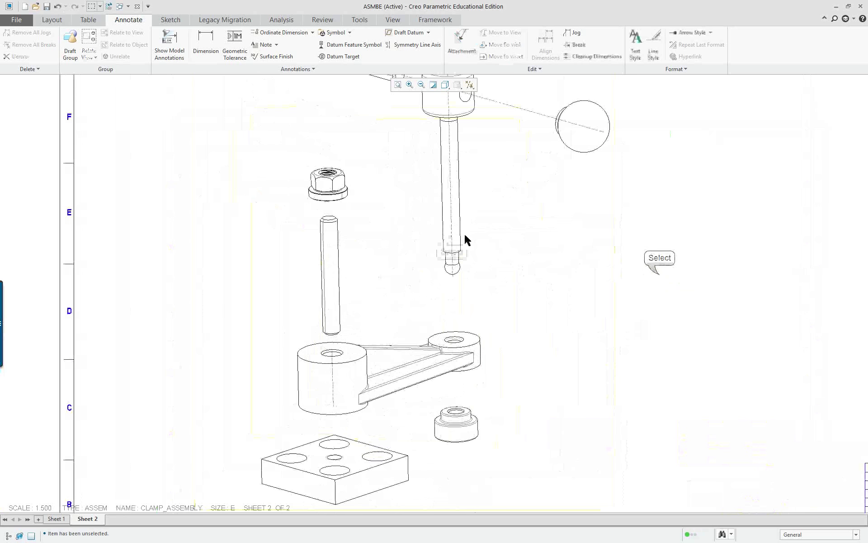
left_click(452, 239)
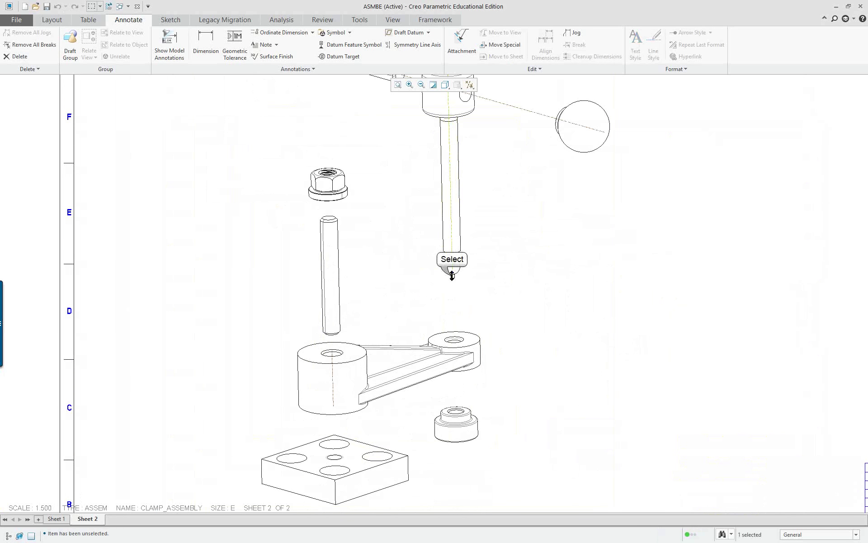
left_click_drag(453, 274, 450, 423)
scroll(541, 460, "down", 3)
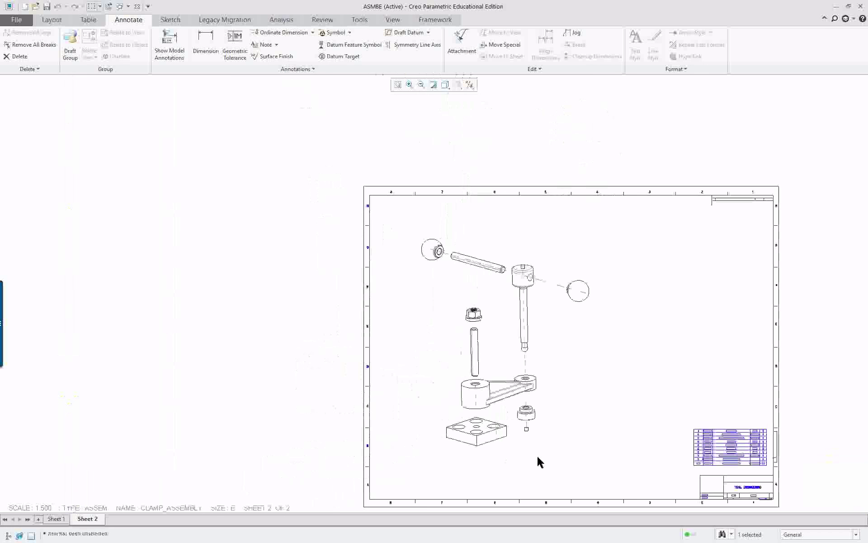
- Extend the axis line of the clamp arm's large boss up past the flange nut and down into the clamp plate
scroll(506, 487, "up", 3)
scroll(459, 330, "up", 2)
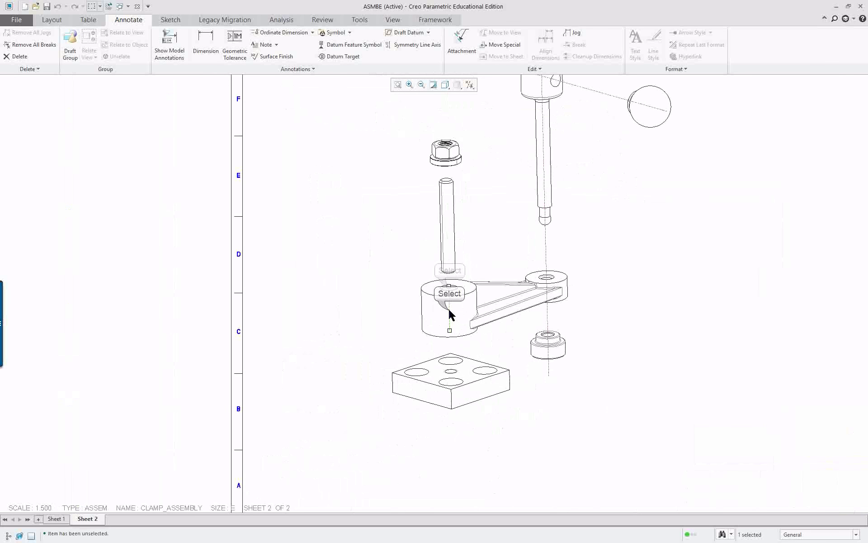
left_click_drag(449, 286, 445, 134)
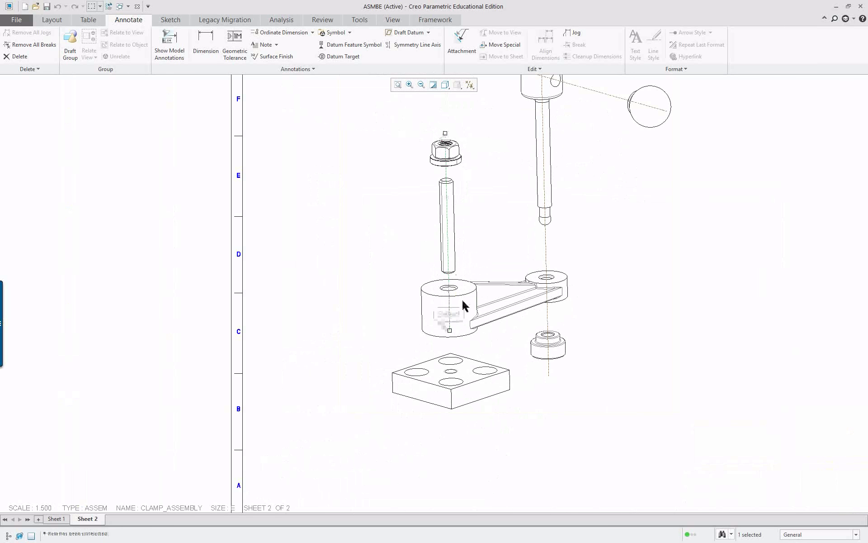
left_click_drag(452, 331, 455, 392)
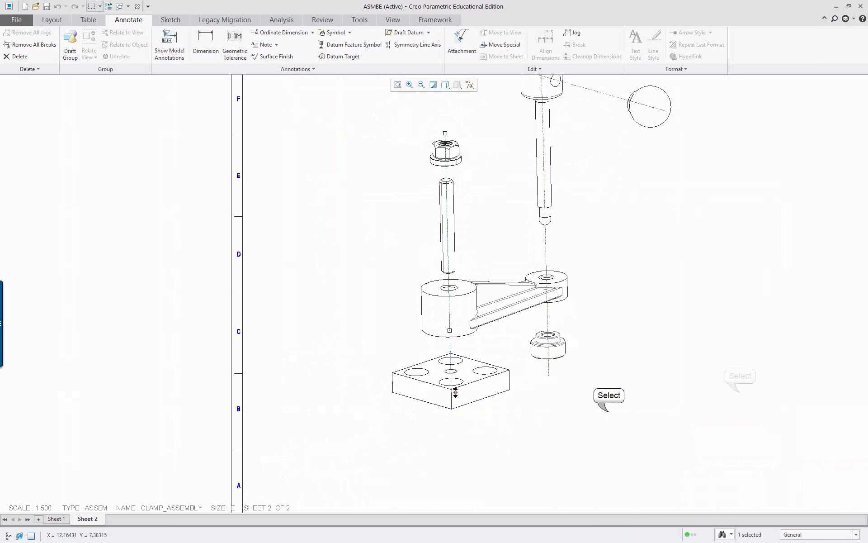
left_click(744, 398)
scroll(751, 389, "down", 3)
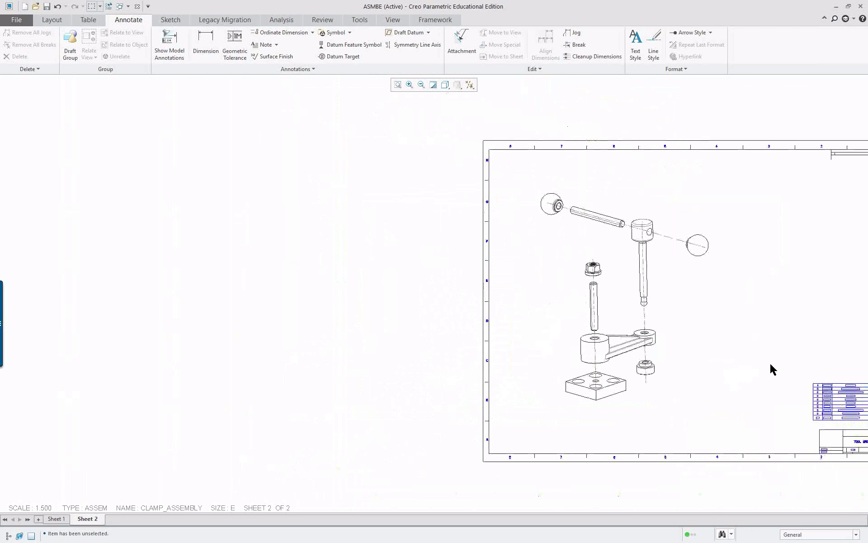
- Set the exploded view's display style to Shading and apply it
mouse_move(750, 368)
middle_mouse_down()
mouse_move(672, 377)
mouse_move(472, 368)
middle_mouse_up()
double_click(403, 298)
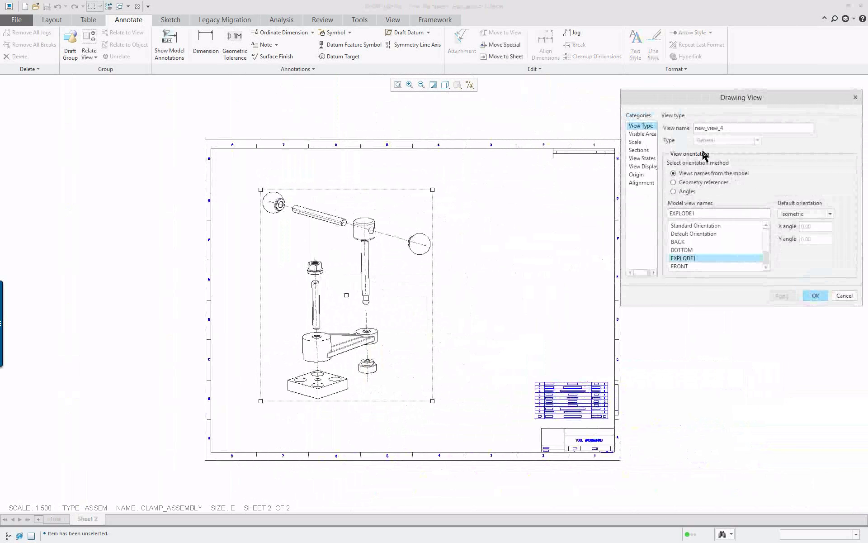
left_click_drag(622, 182, 566, 181)
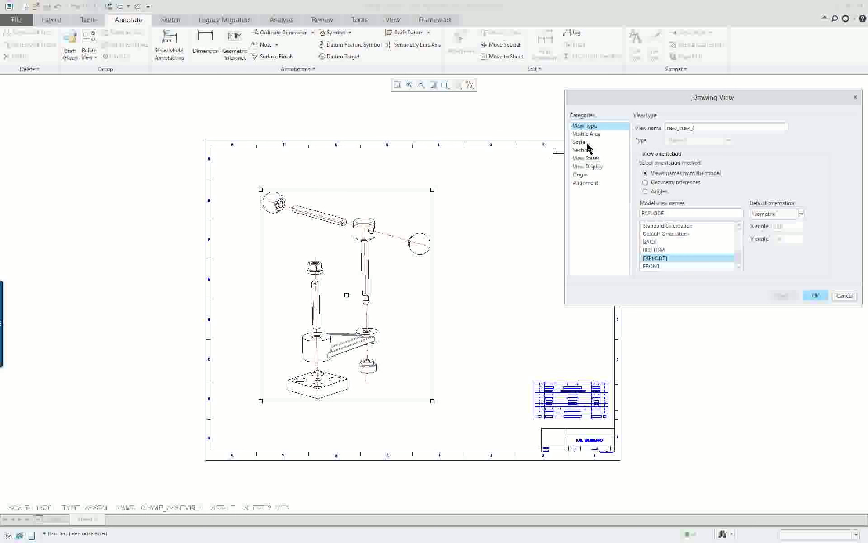
left_click(588, 167)
left_click(688, 139)
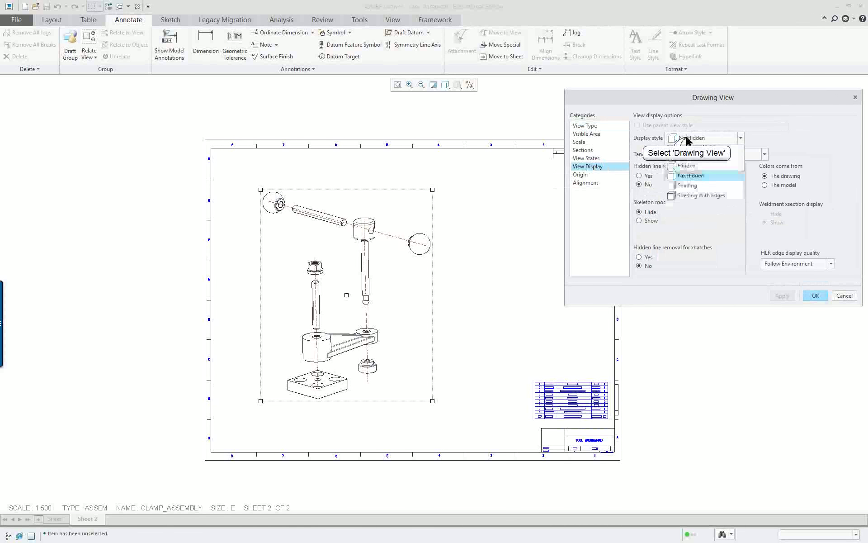
left_click(689, 191)
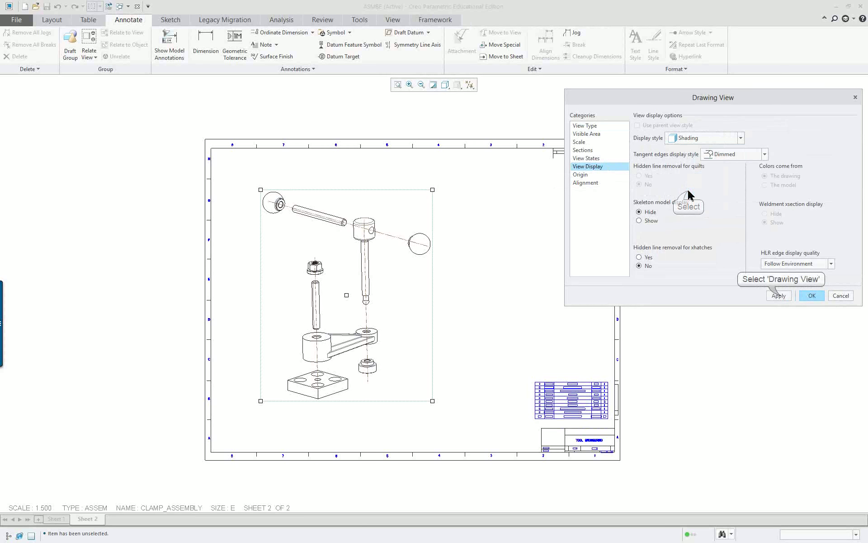
left_click(780, 297)
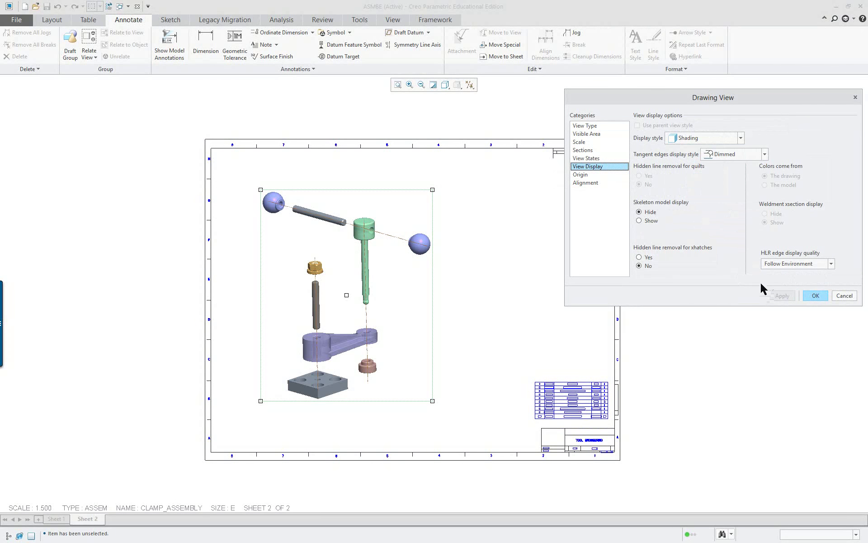
left_click(688, 140)
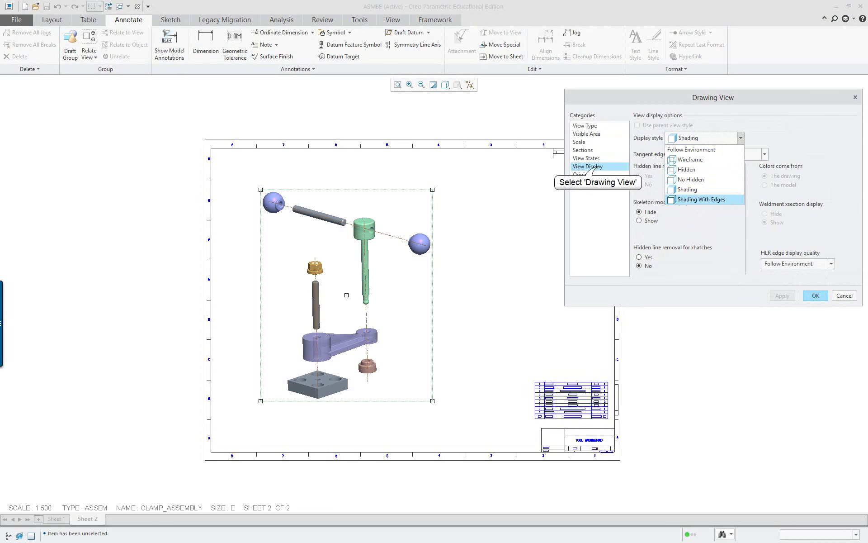
left_click(599, 168)
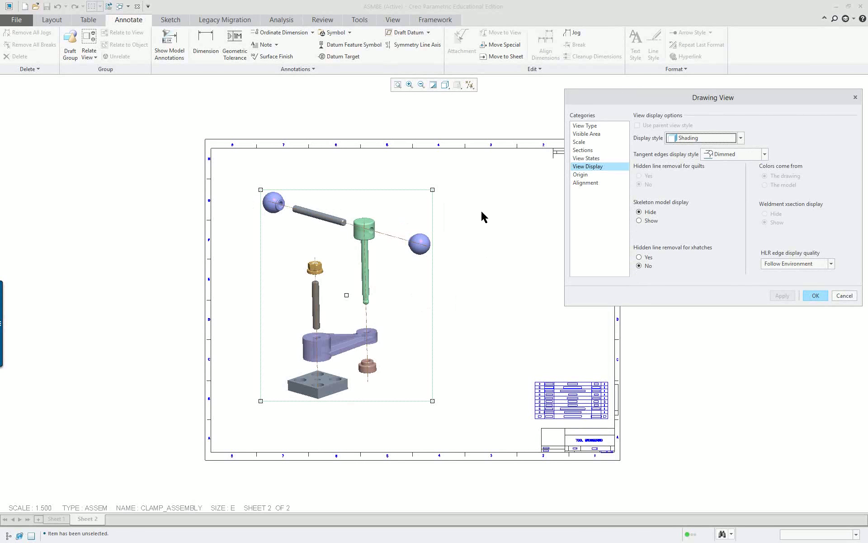
left_click(683, 138)
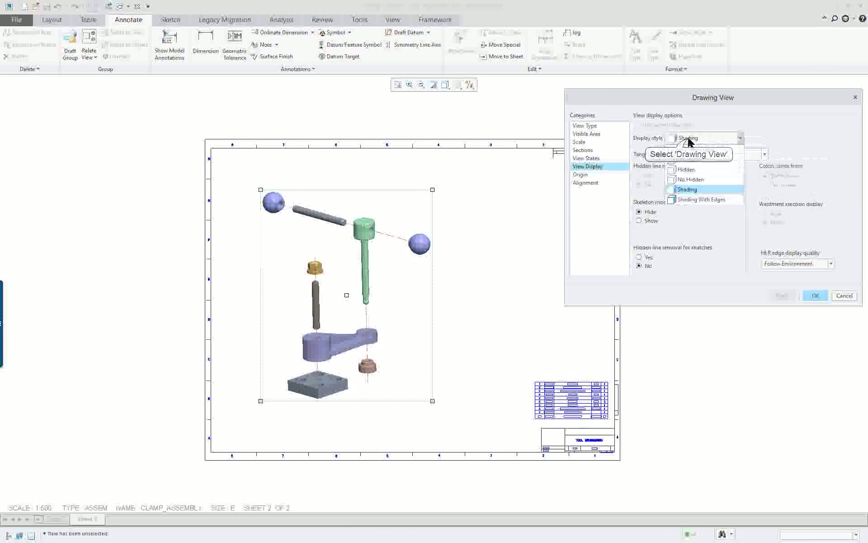
left_click(690, 180)
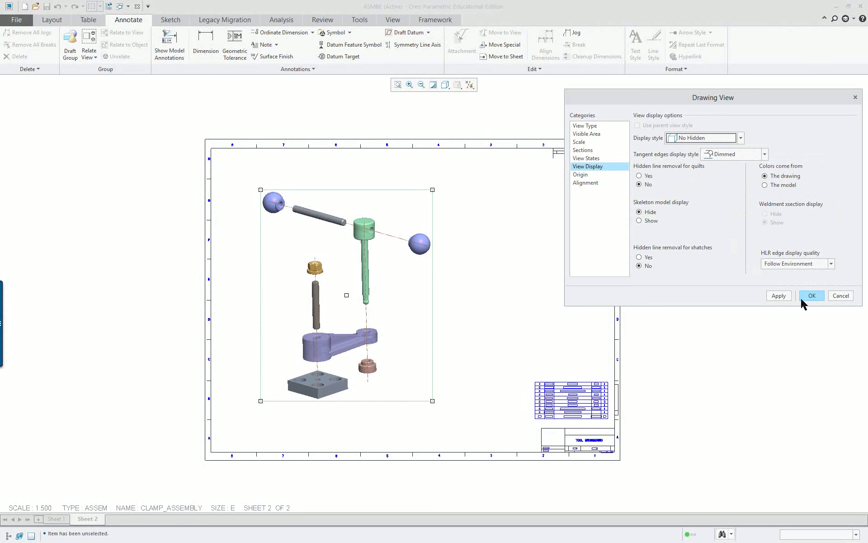
left_click(840, 295)
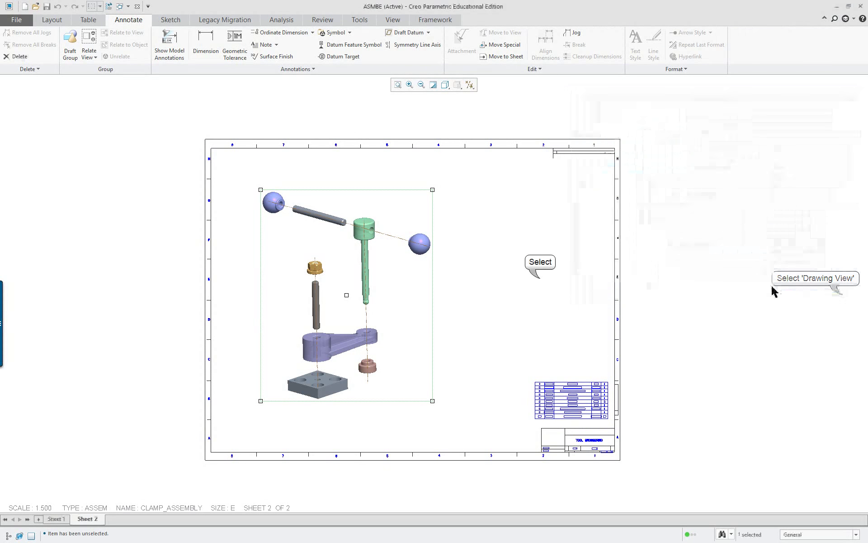
left_click(483, 348)
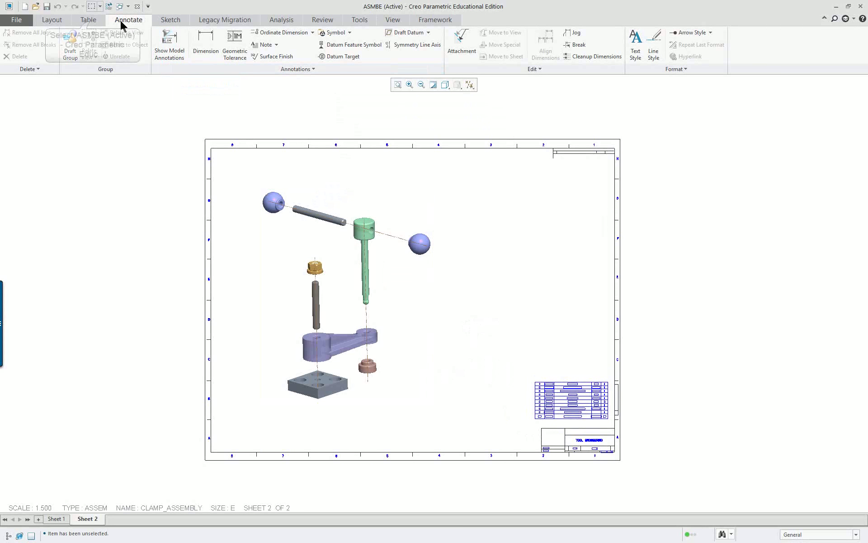
- Create balloons for all components of the sheet 2 BOM table on the exploded view
left_click(90, 20)
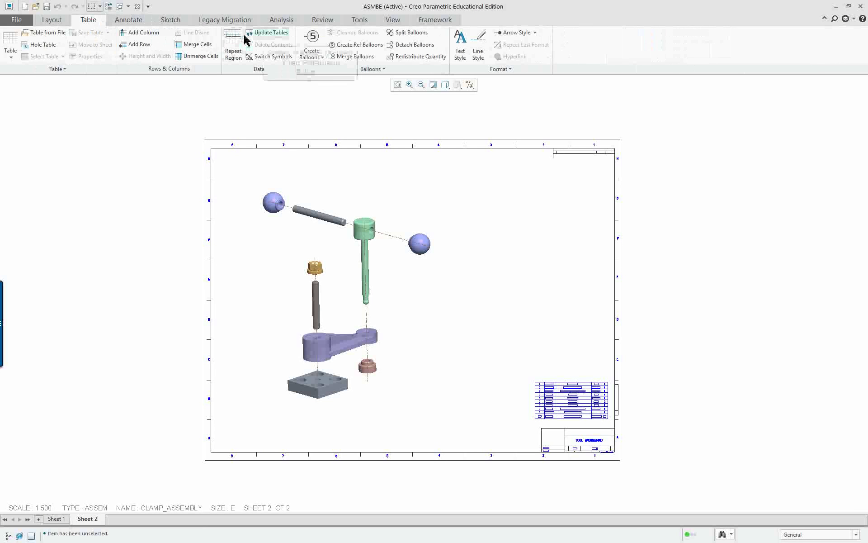
left_click(321, 57)
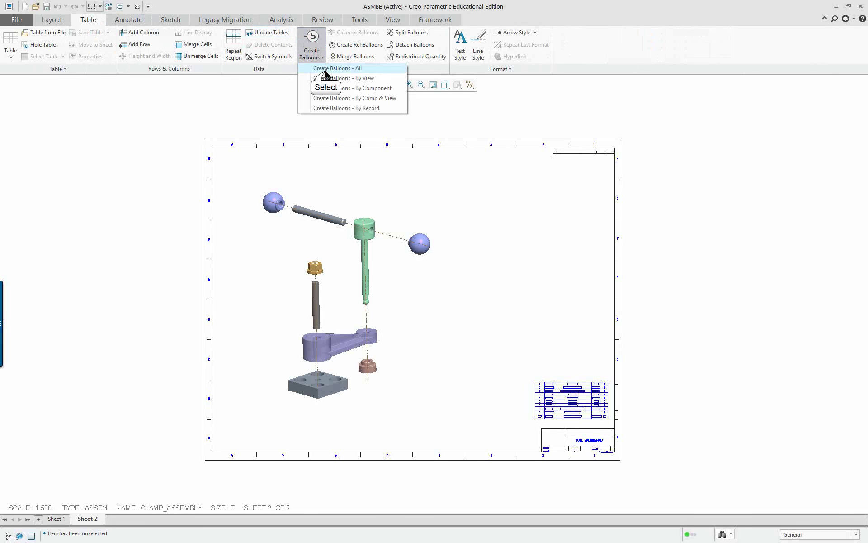
left_click(325, 71)
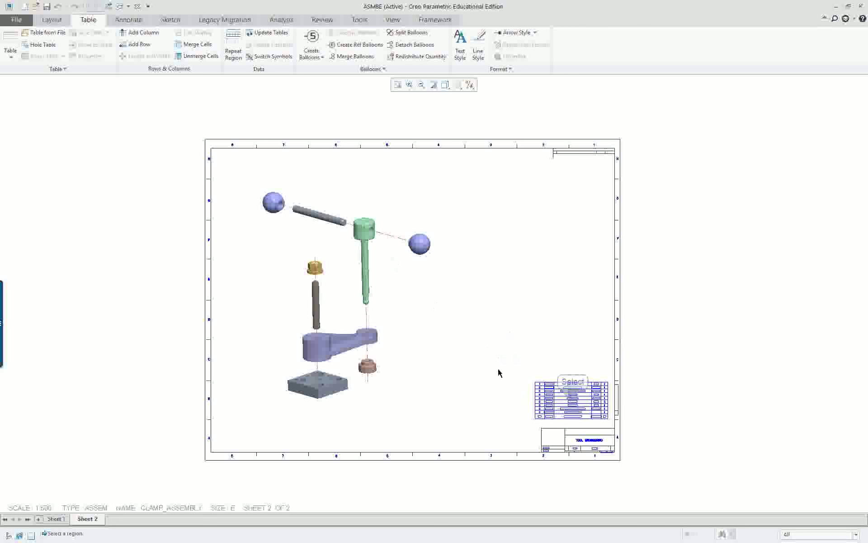
left_click(572, 386)
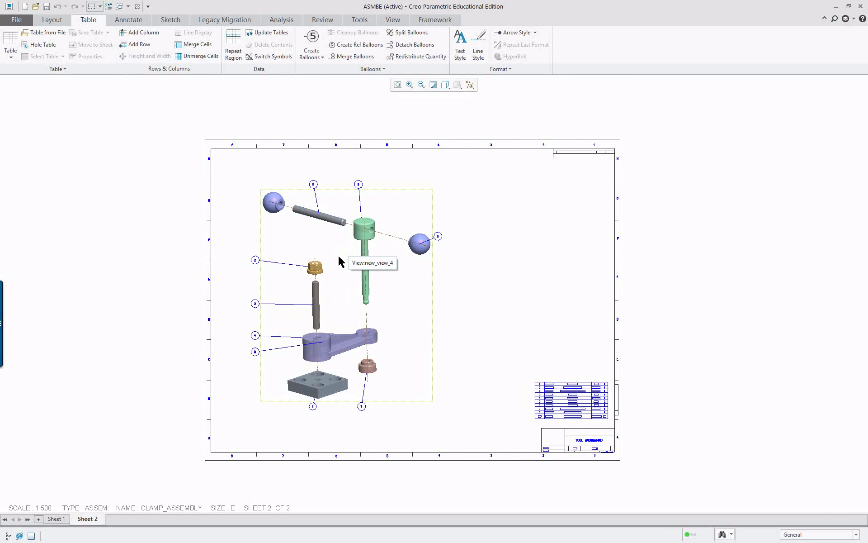
left_click(318, 58)
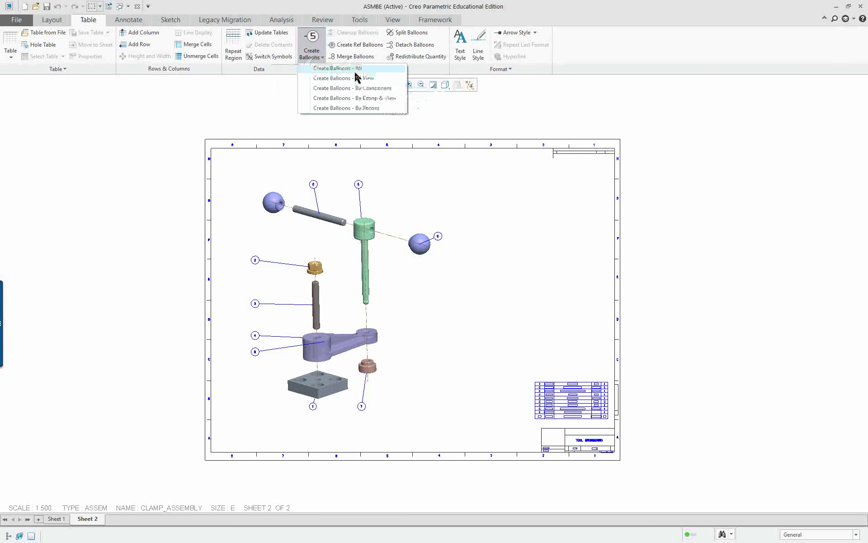
left_click(490, 287)
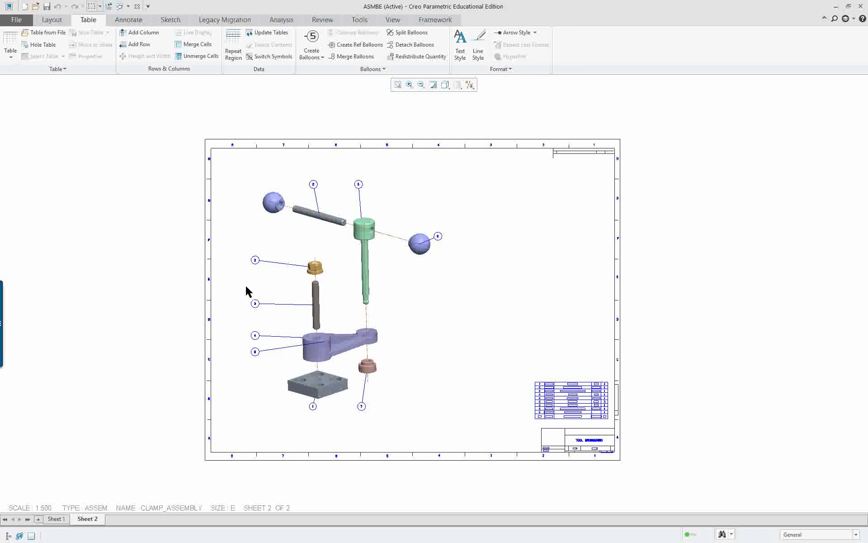
- Edit balloon 6's attachment, changing its reference to the clamp ball's axis A_1 and repositioning the leader point on that same reference
scroll(248, 292, "up", 1)
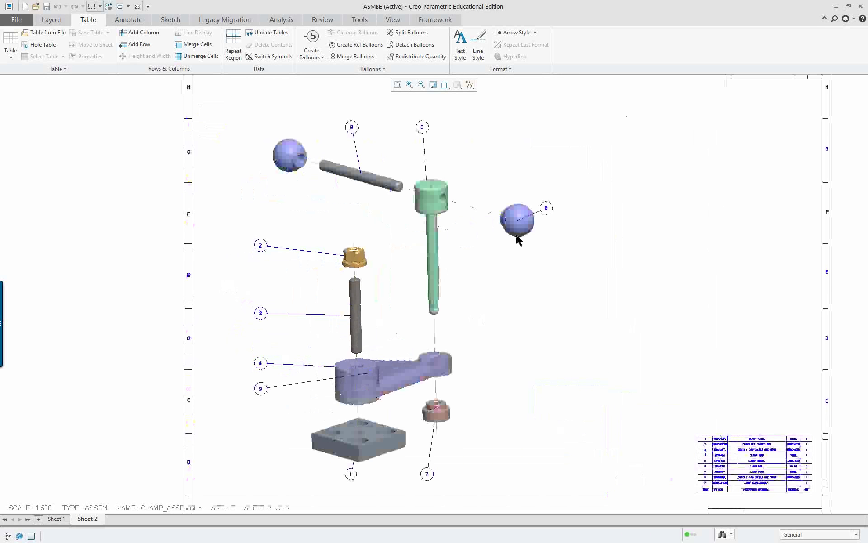
scroll(550, 226, "up", 1)
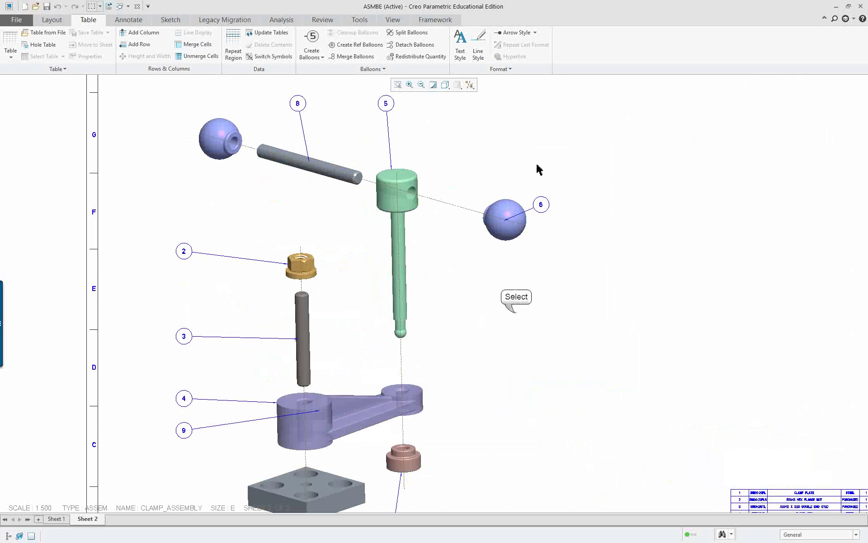
scroll(555, 181, "up", 1)
scroll(539, 204, "up", 1)
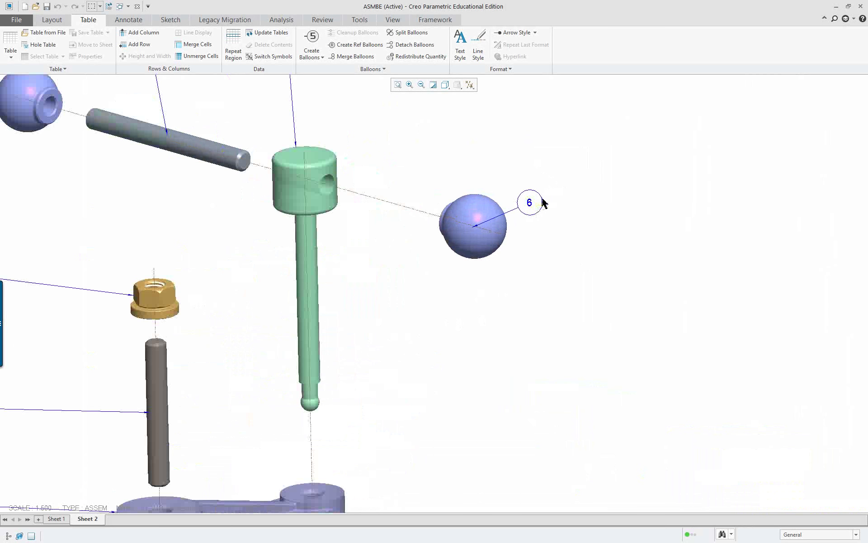
left_click(51, 20)
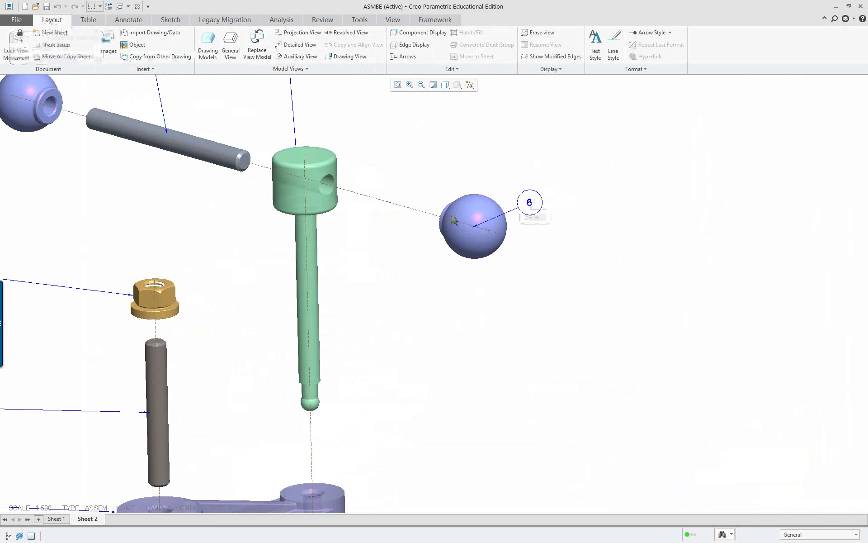
right_click(539, 204)
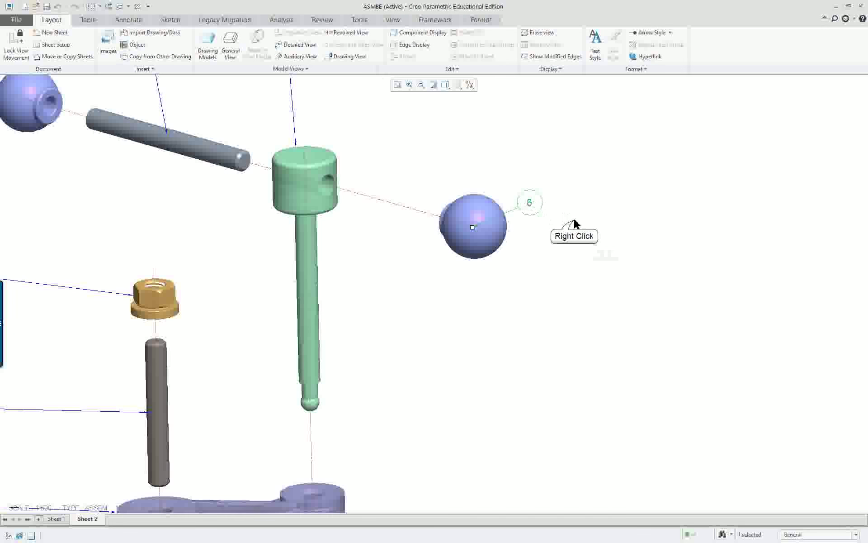
left_click(606, 236)
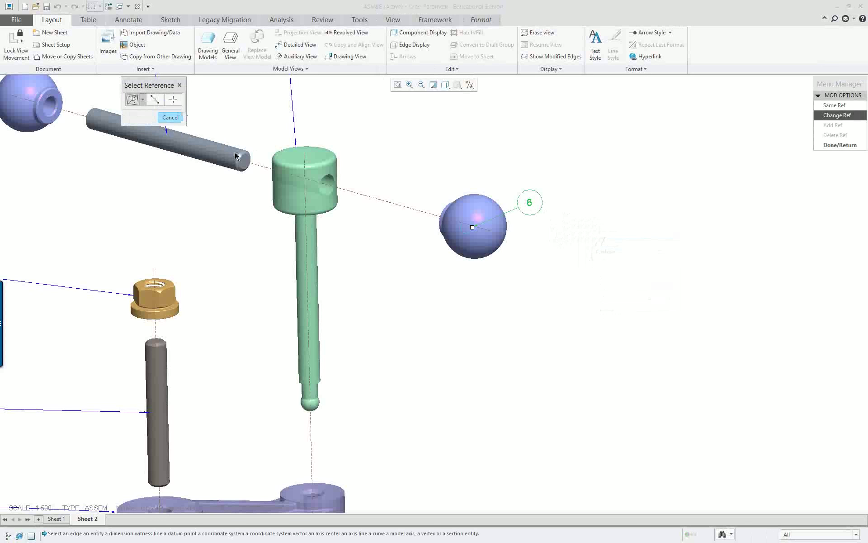
left_click(484, 212)
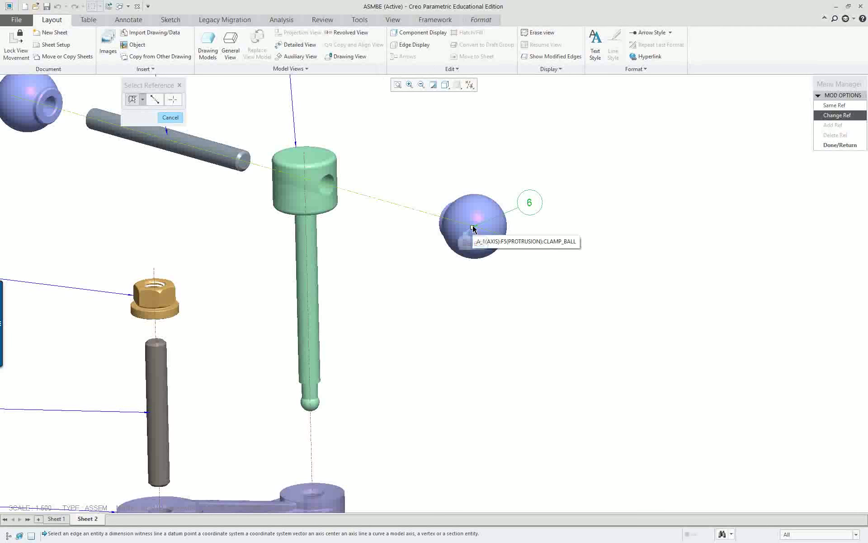
left_click(474, 228)
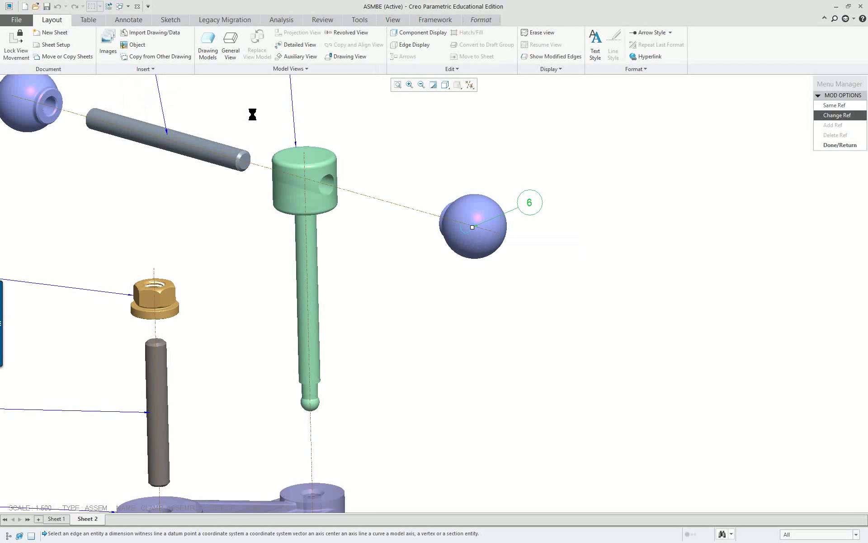
right_click(486, 215)
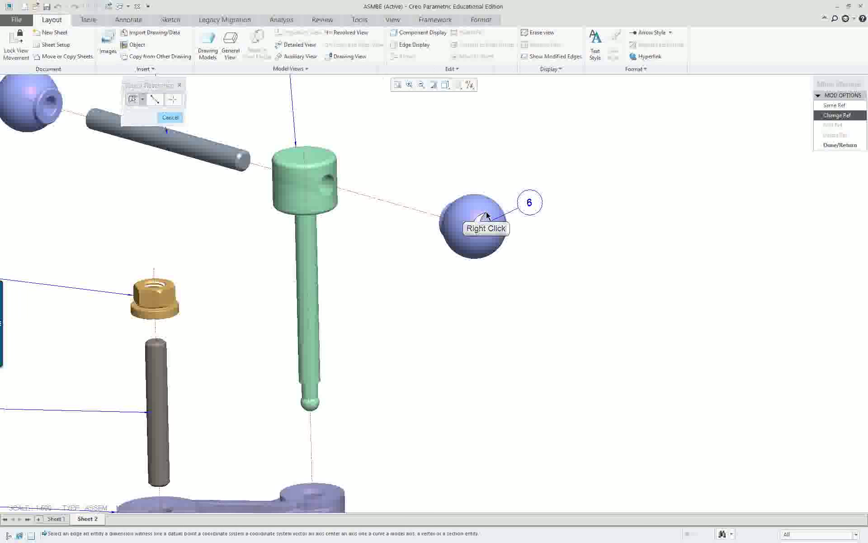
left_click(837, 106)
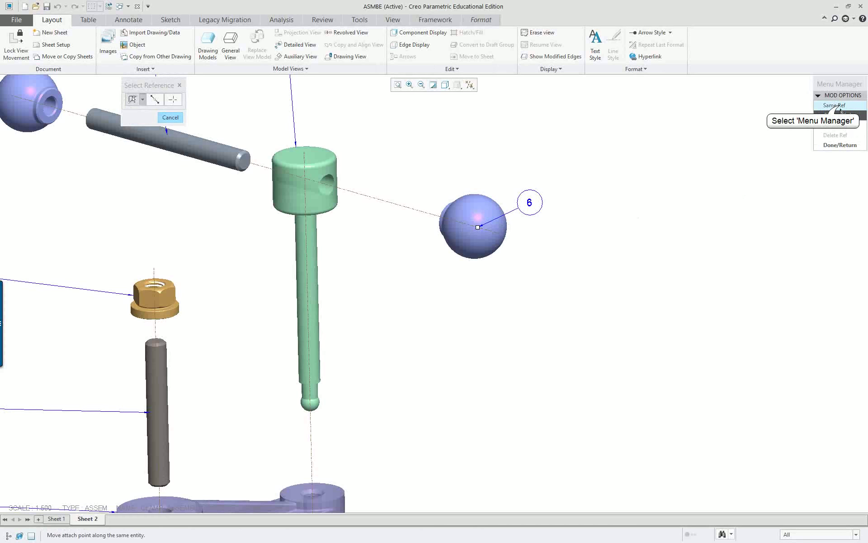
left_click(478, 226)
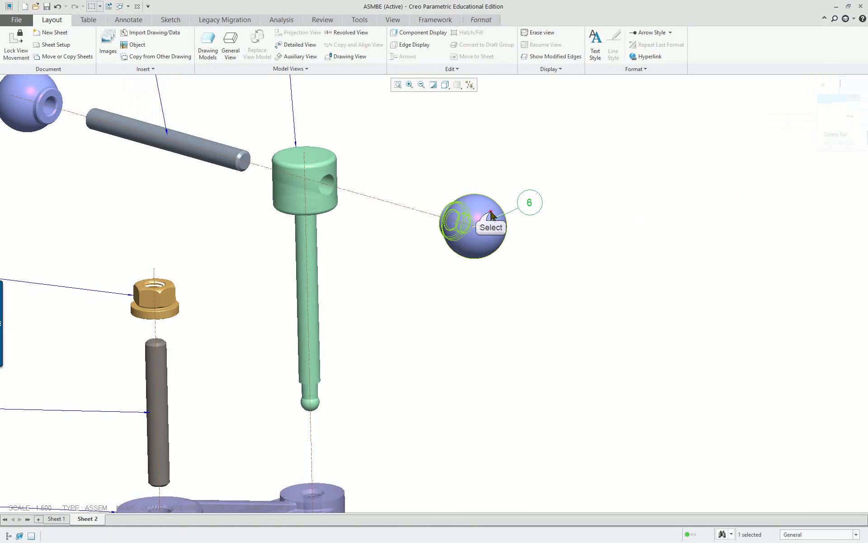
scroll(583, 224, "up", 2)
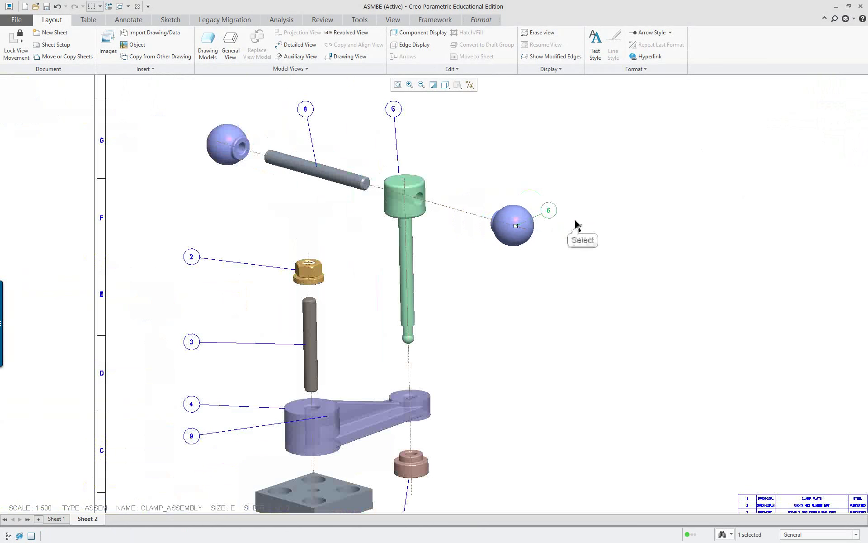
scroll(532, 234, "up", 1)
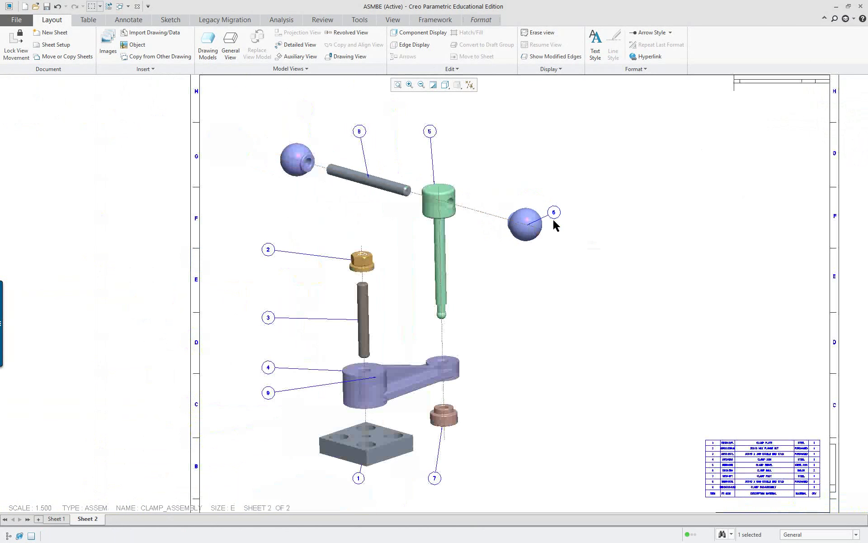
scroll(546, 227, "up", 1)
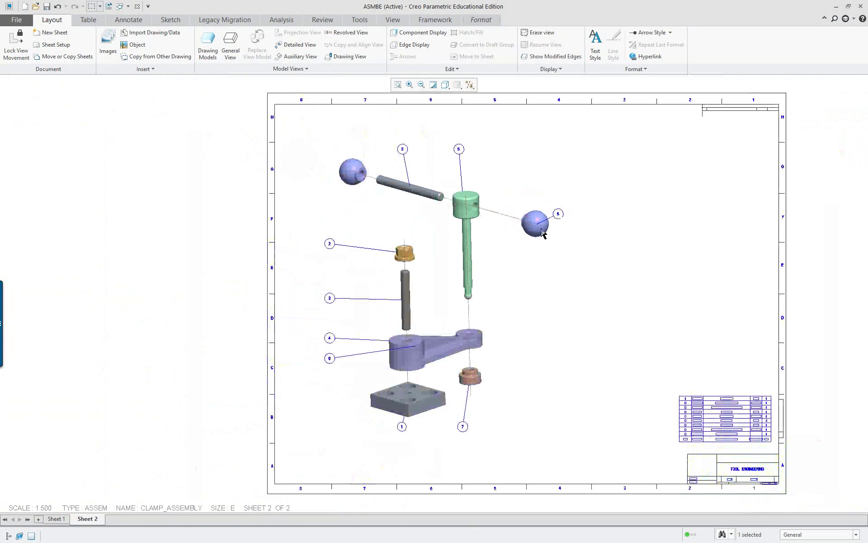
scroll(542, 234, "down", 1)
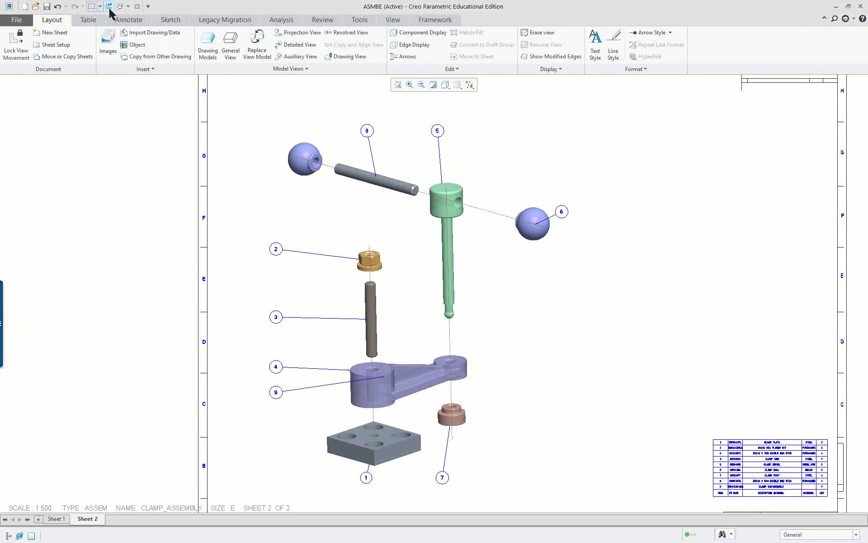
left_click(398, 85)
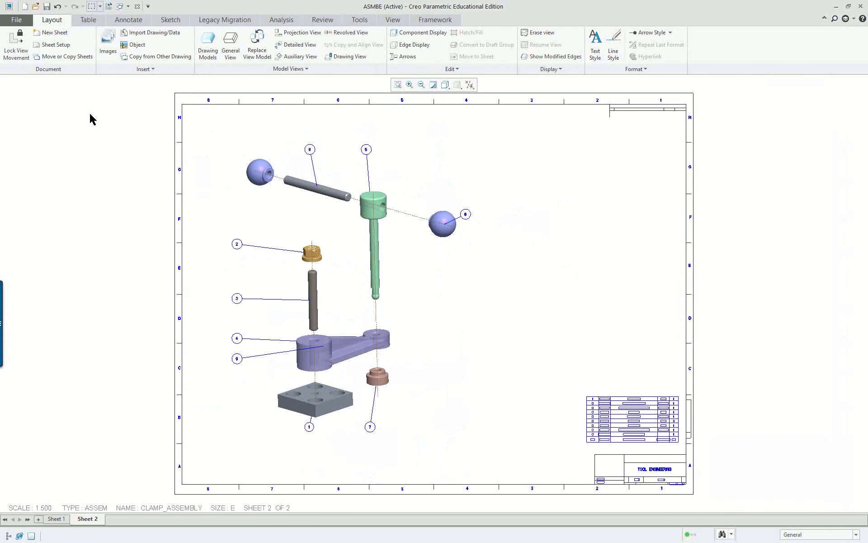
left_click(64, 56)
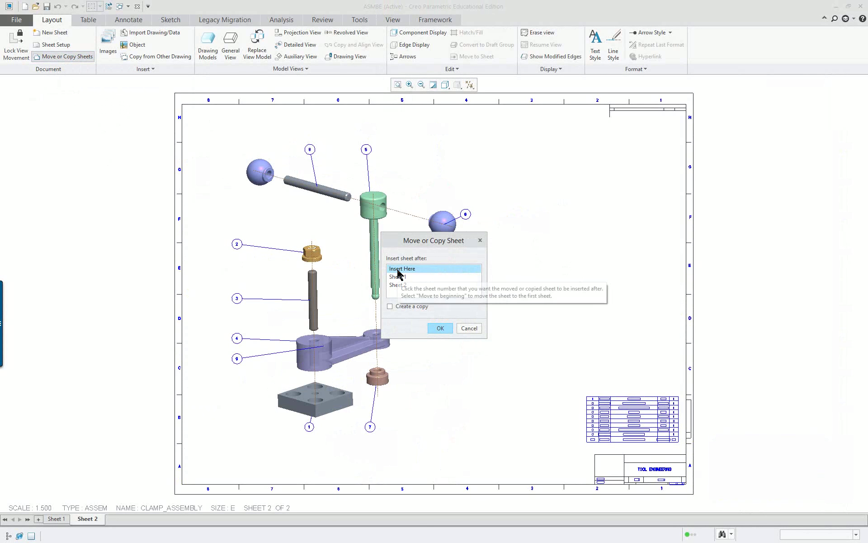
left_click(473, 330)
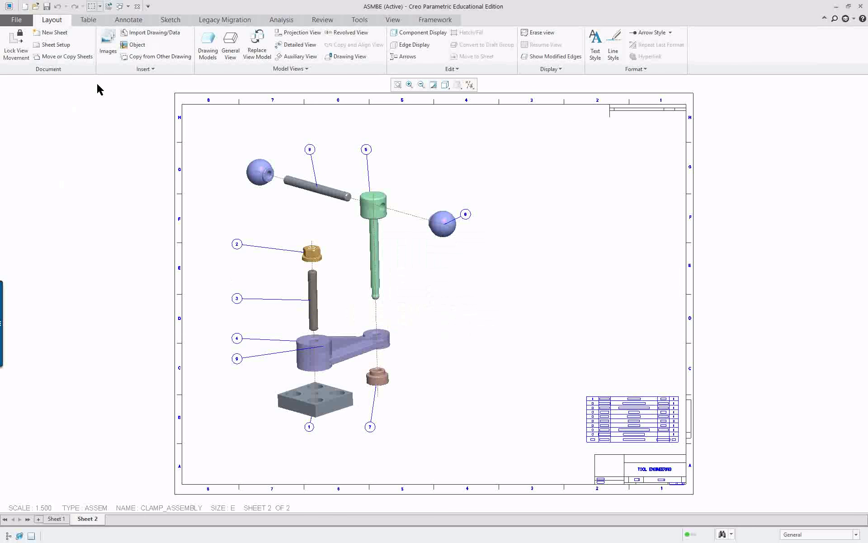
- Import the drawing file clamp_subassembly.drw into the assembly drawing as an additional sheet
left_click(154, 32)
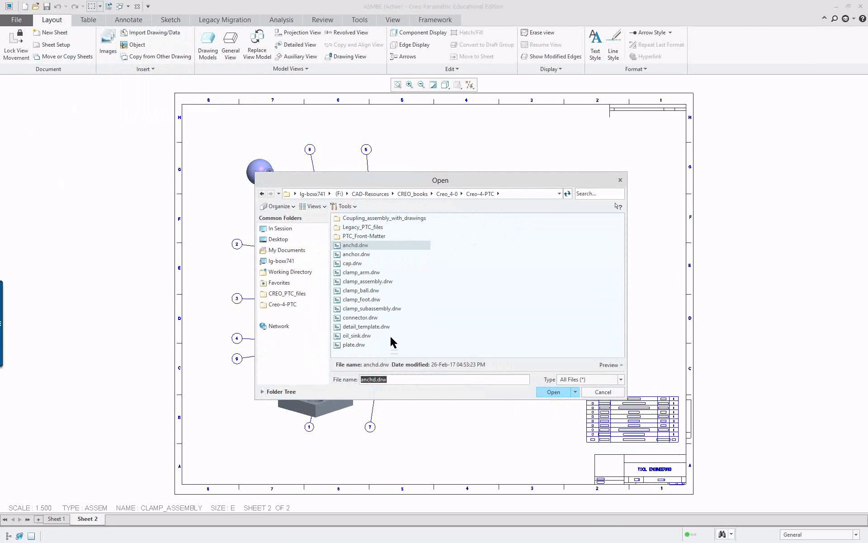
left_click(380, 309)
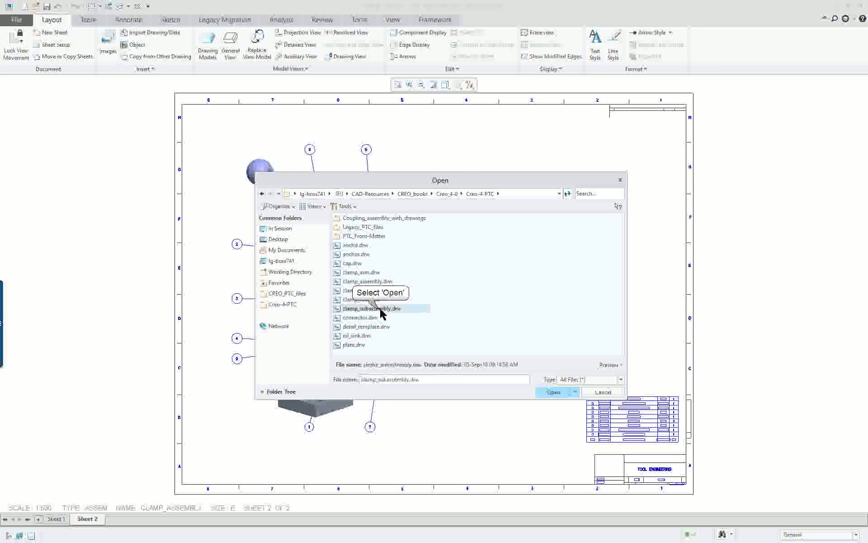
left_click(552, 392)
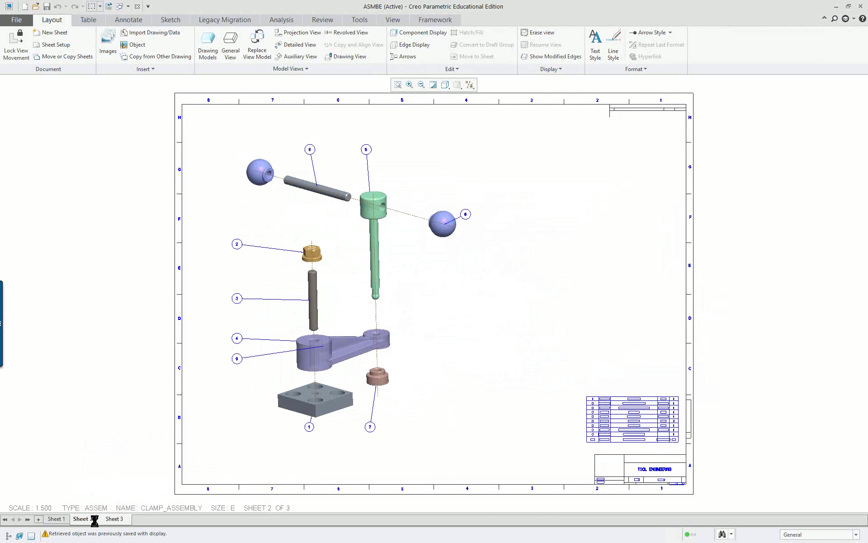
- Review the drawing's sheets, going back from sheet 3 through sheet 2 to sheet 1
mouse_move(82, 524)
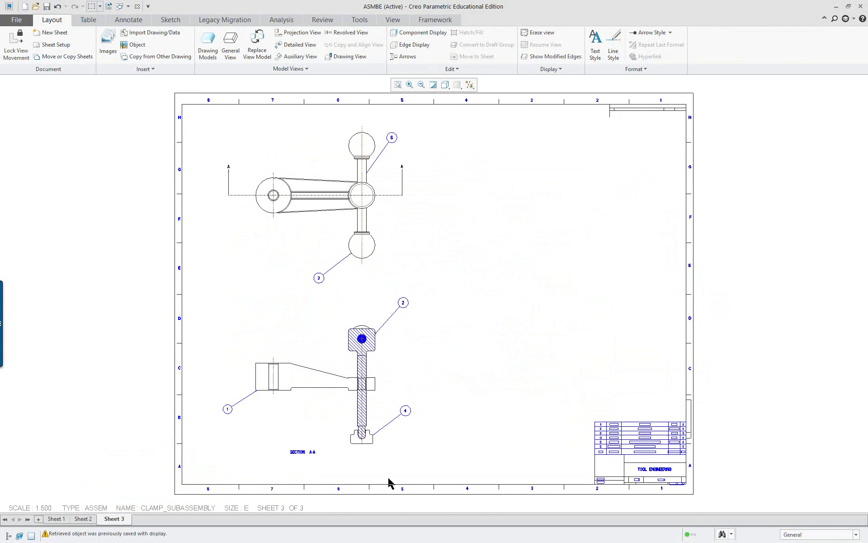
left_click(84, 519)
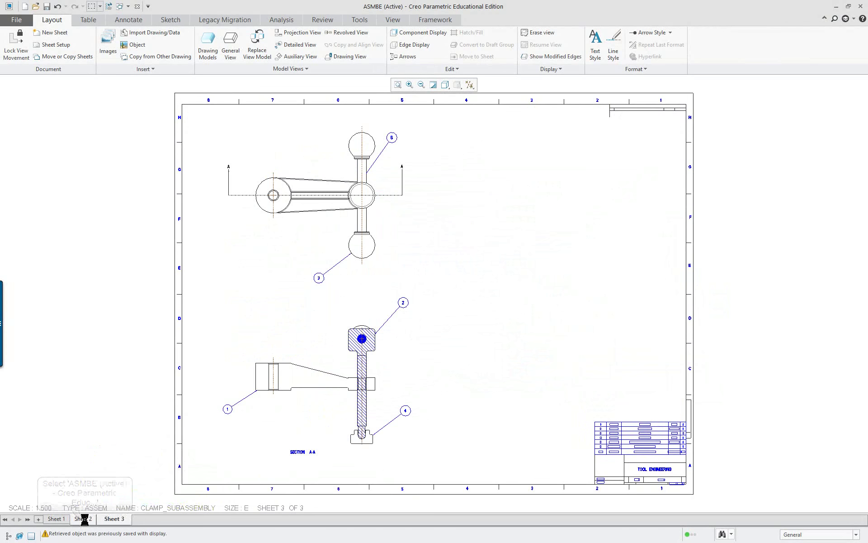
left_click(54, 519)
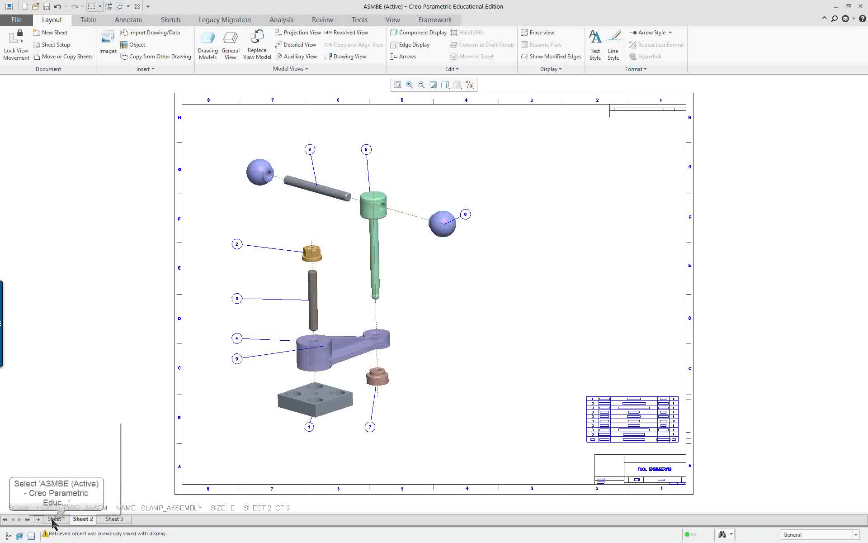